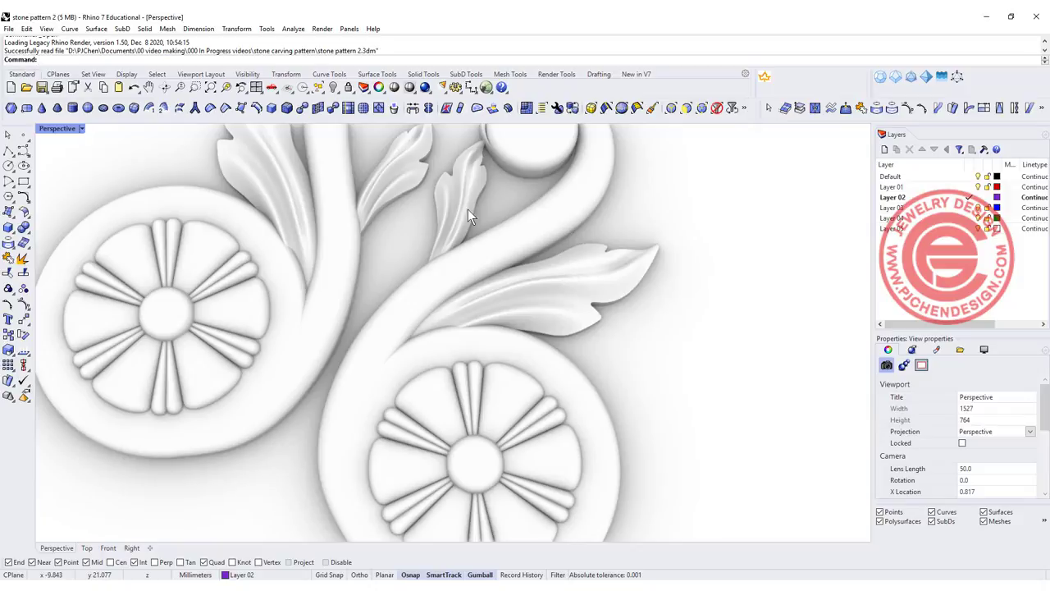
scroll(549, 278, "down", 5)
right_click_drag(567, 358, 611, 289)
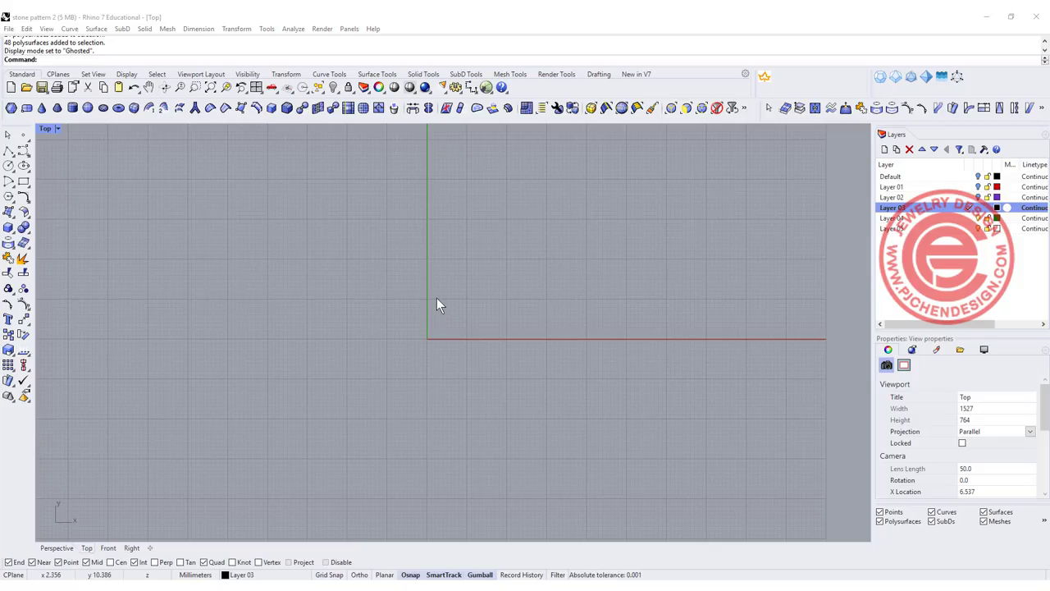
- Draw a circle centred on the origin, about 26.3 mm in diameter, in the Top view
right_click_drag(436, 298, 500, 268)
scroll(414, 290, "up", 4)
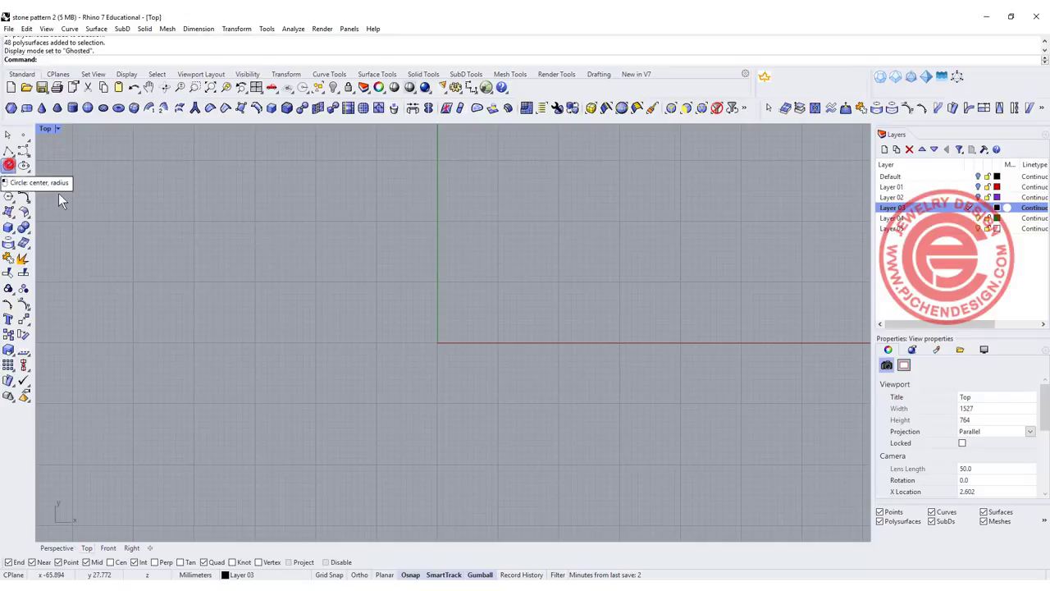
left_click(8, 165)
type("0")
key("Return")
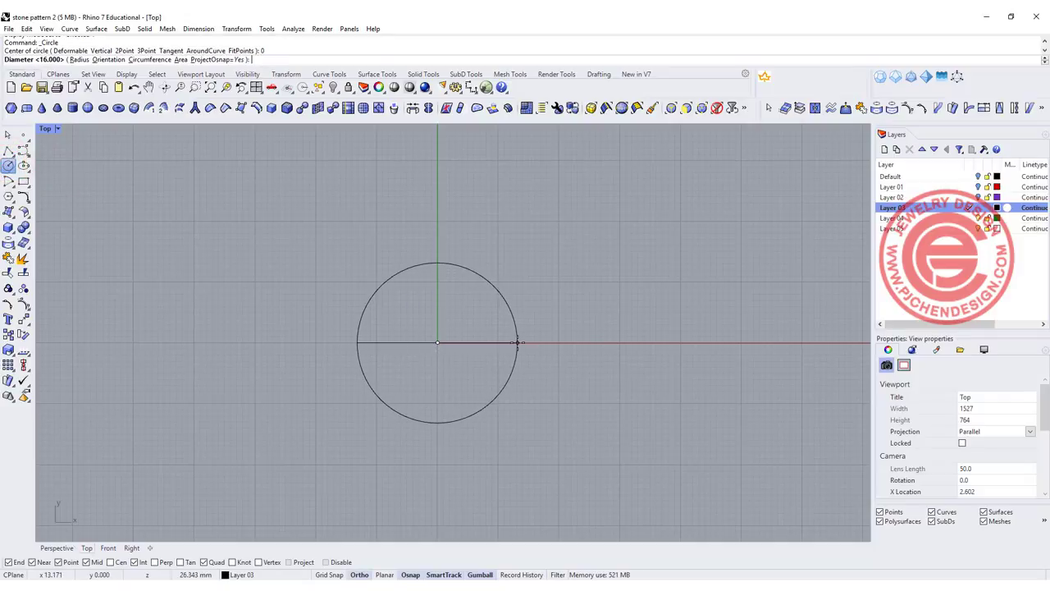
left_click(517, 342)
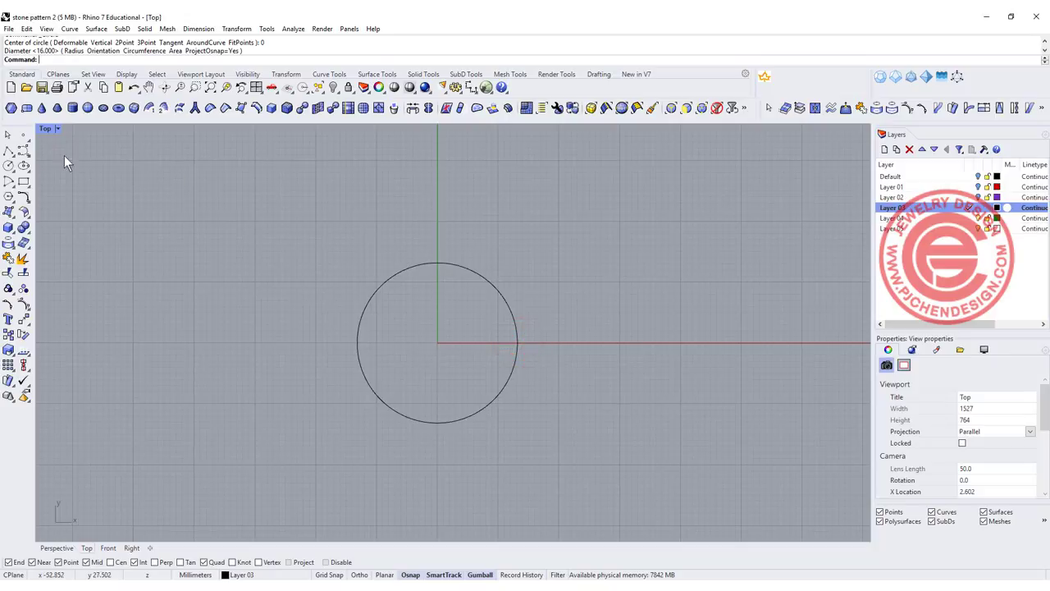
- Draw a straight vertical line from the origin up to the circle's upper quadrant
left_click(8, 149)
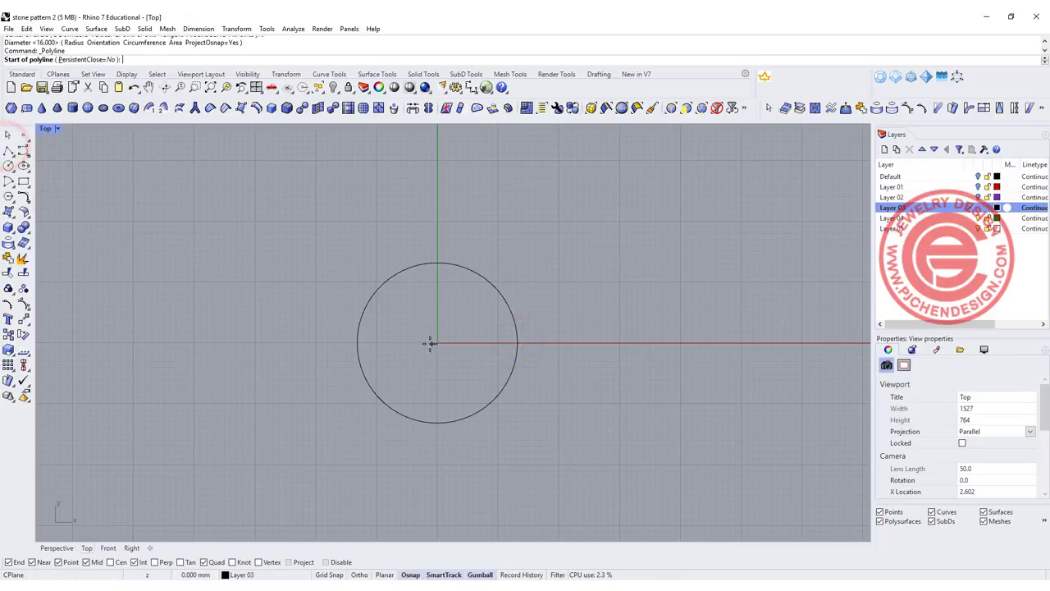
type("0")
key("Return")
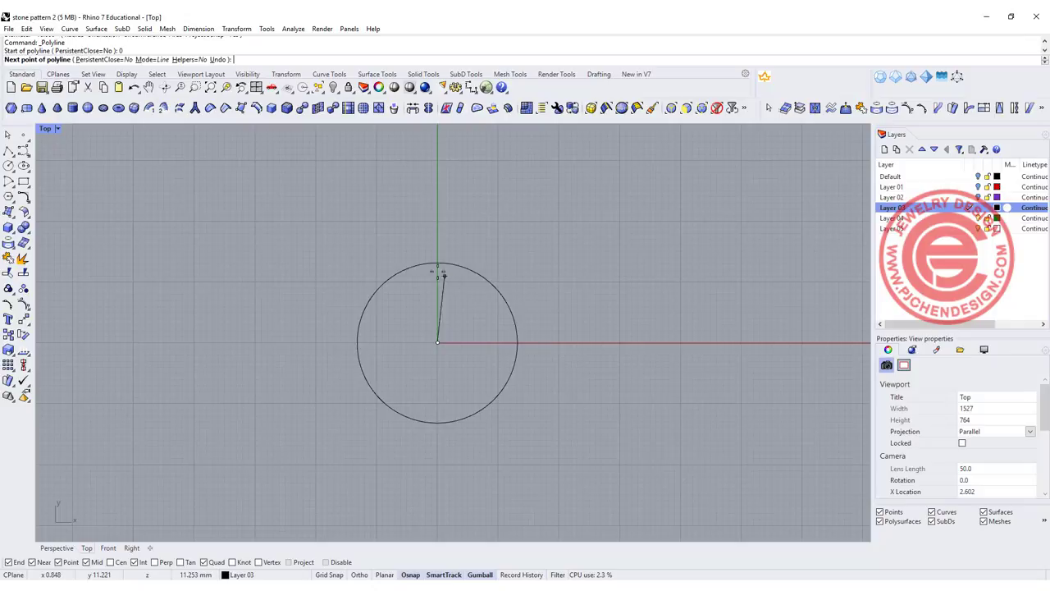
left_click(436, 262)
key("Return")
- Rotate the vertical radius line by -30 degrees about the circle's centre
right_click_drag(449, 309, 403, 291)
scroll(404, 292, "up", 2)
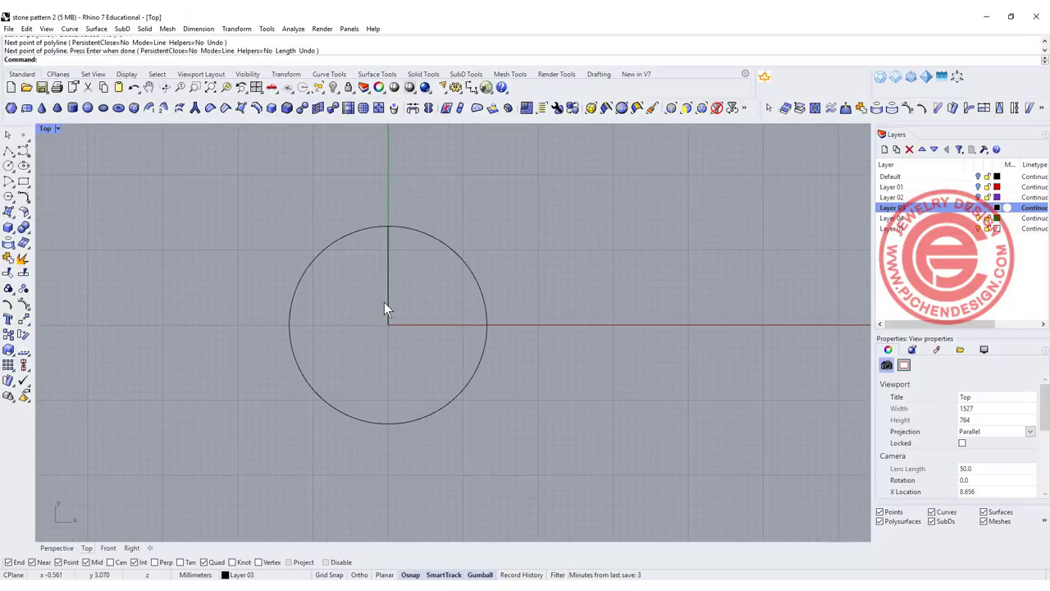
left_click(391, 279)
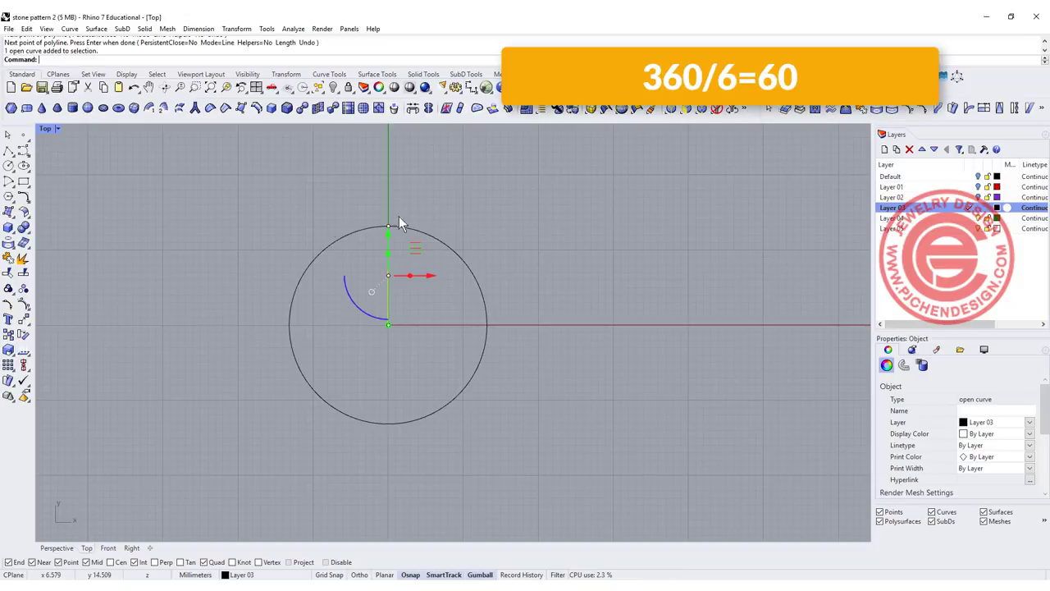
left_click(24, 335)
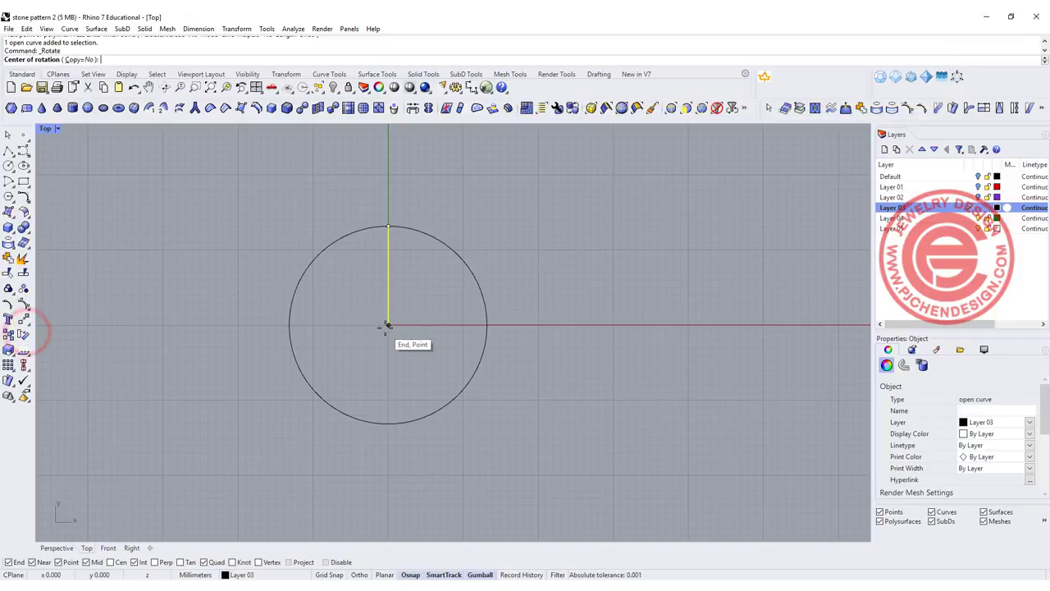
left_click(388, 325)
left_click(389, 224)
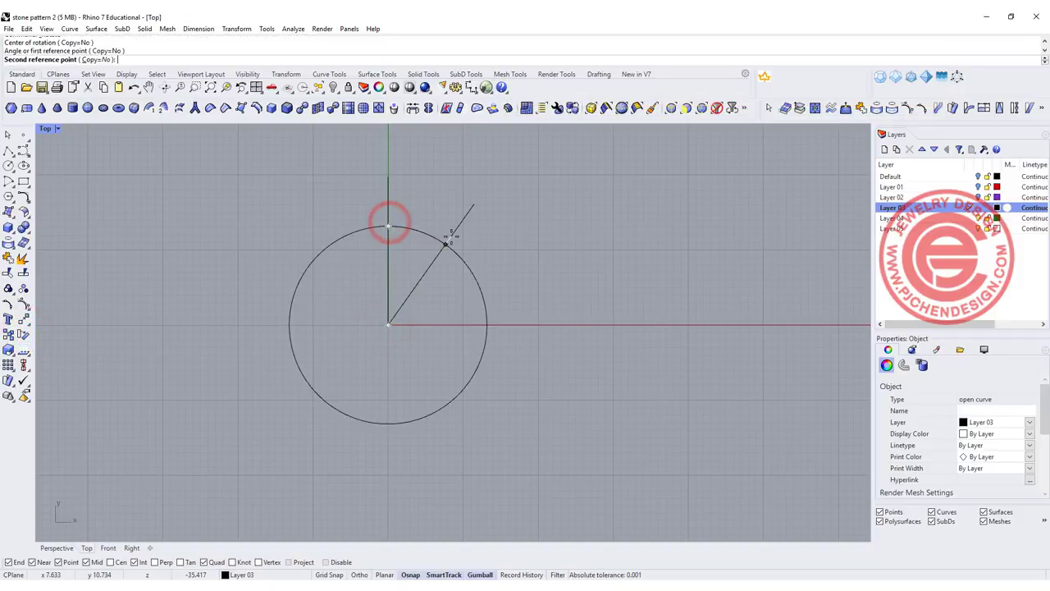
type("-30")
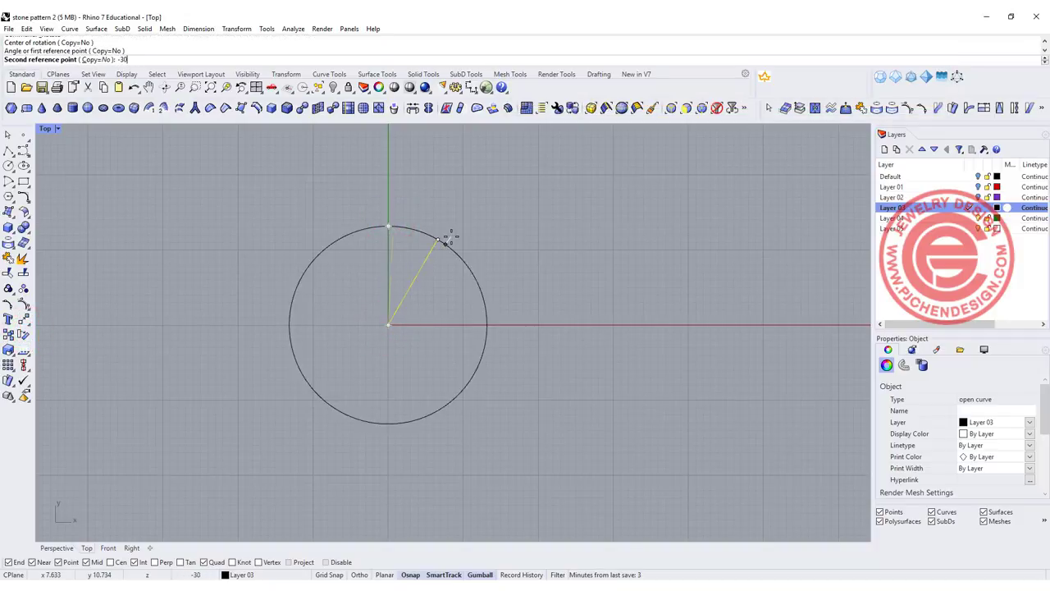
key("Return")
- Rotate a copy of the slanted radius line by 60 degrees about the origin
key("Return")
left_click(388, 324)
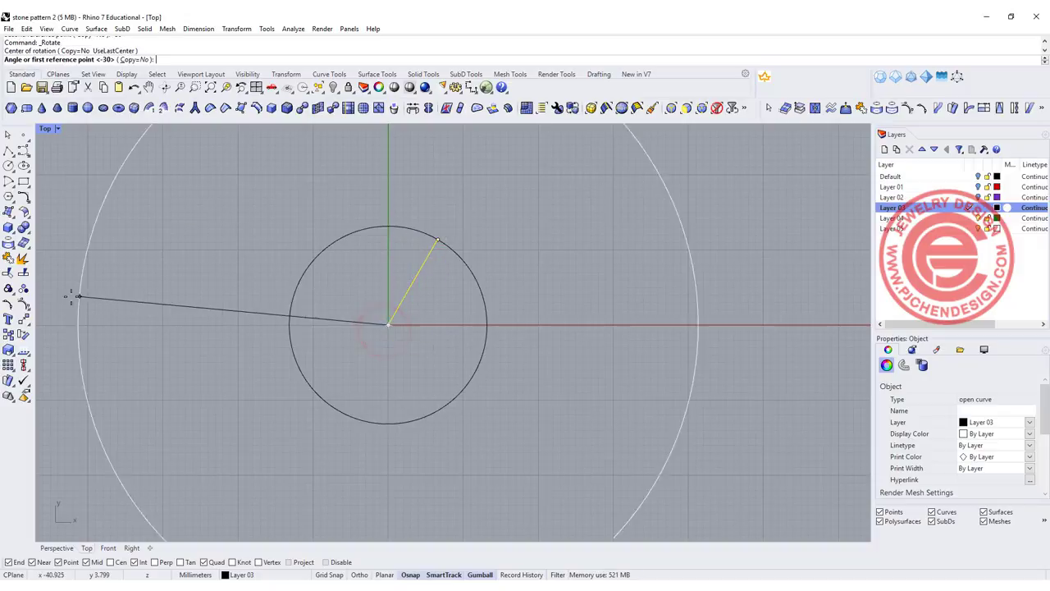
left_click(130, 60)
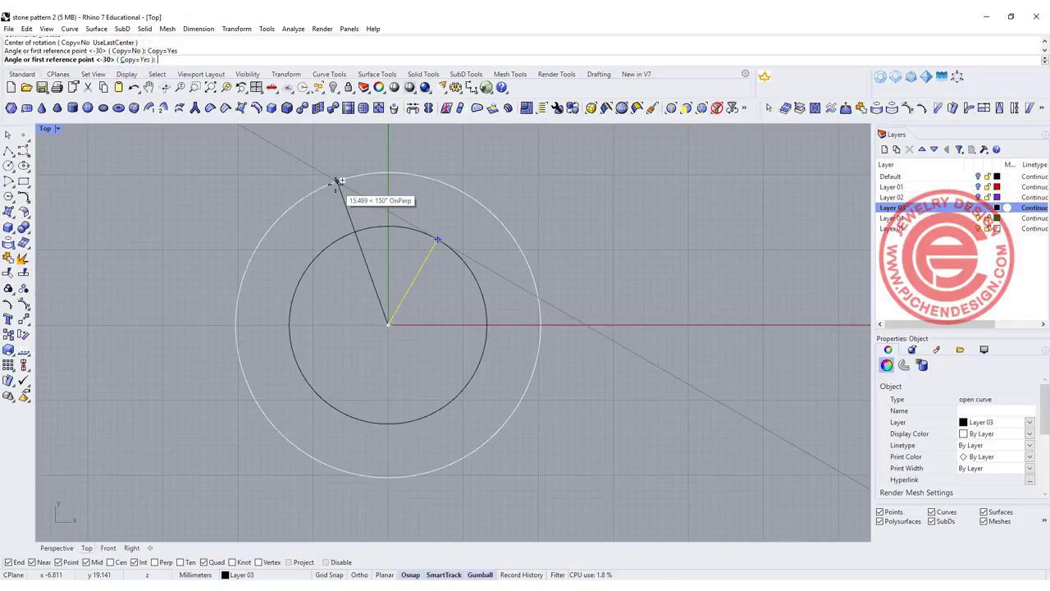
type("60")
key("Return")
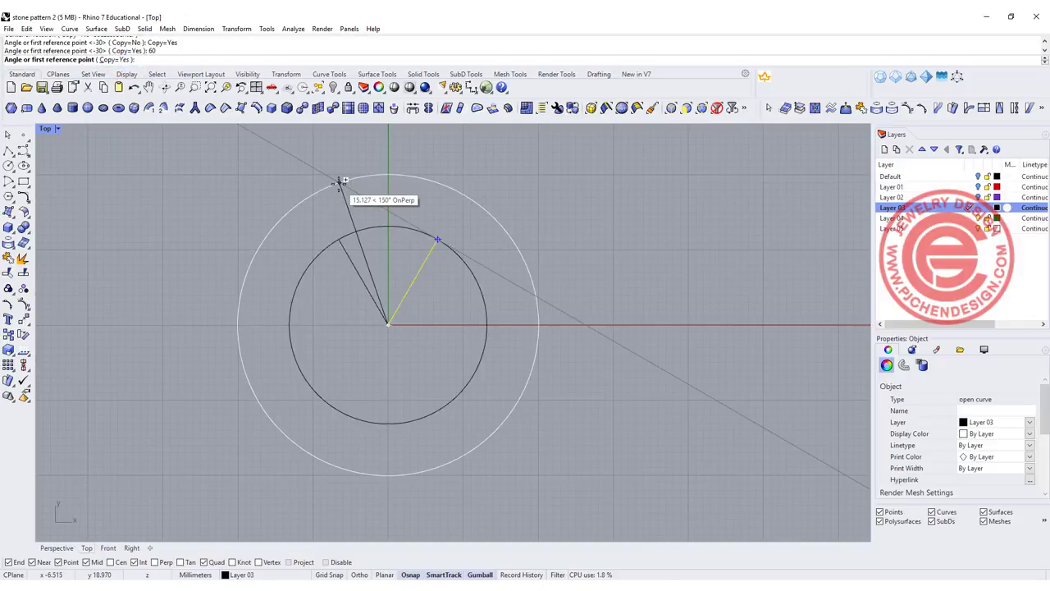
key("Return")
left_click(525, 272)
- Draw a horizontal chord about 9.7 mm long across the circle's upper part, between the two radius lines
scroll(419, 291, "up", 3)
right_click_drag(422, 298, 492, 353)
left_click_drag(475, 350, 385, 328)
scroll(456, 301, "up", 2)
right_click_drag(456, 301, 405, 286)
left_click(24, 150)
key("Escape")
left_click(9, 150)
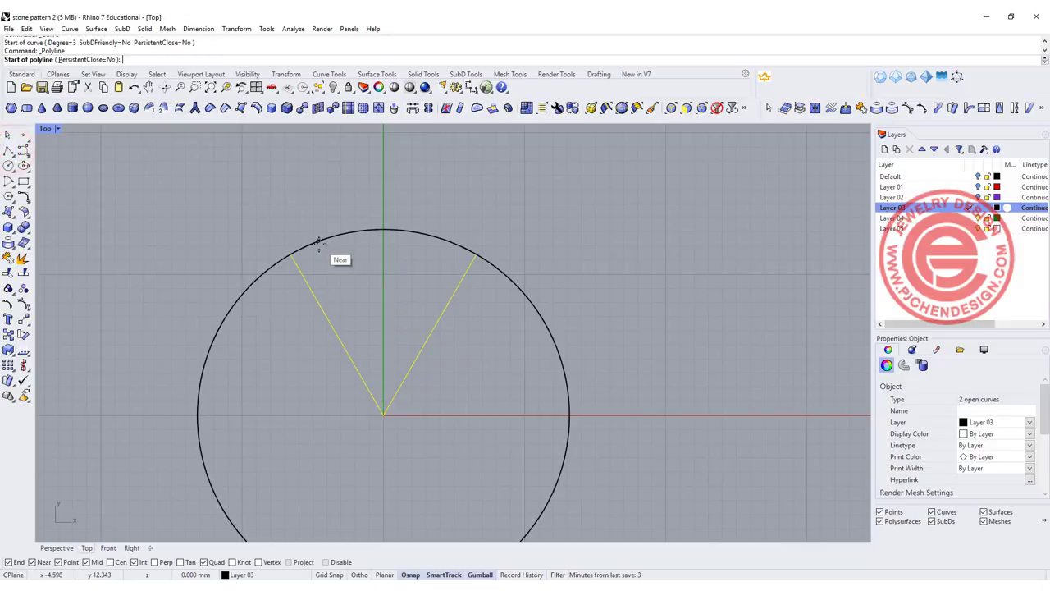
left_click(316, 243)
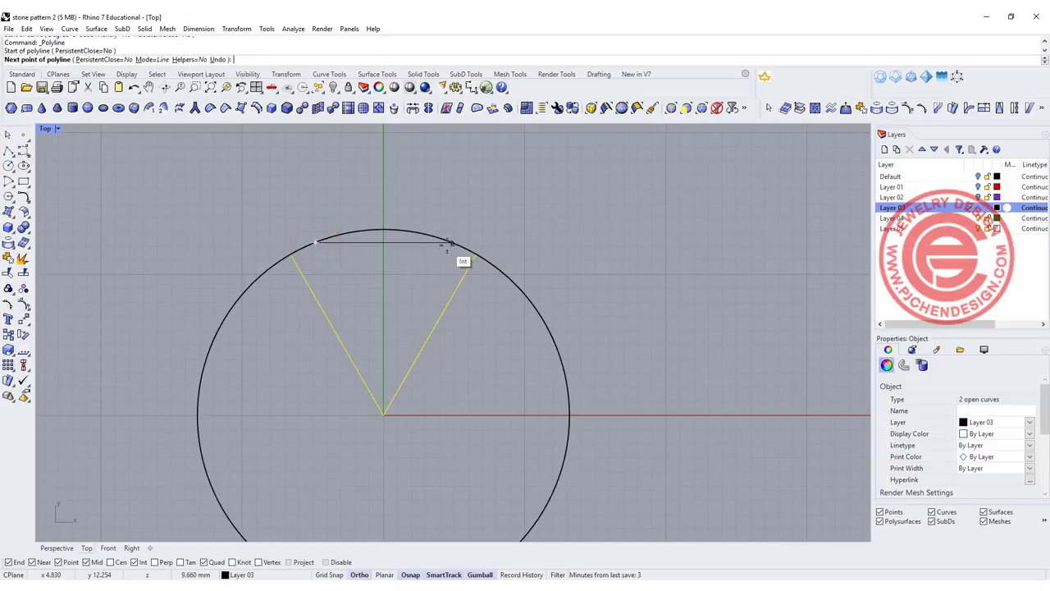
left_click(448, 244)
key("Return")
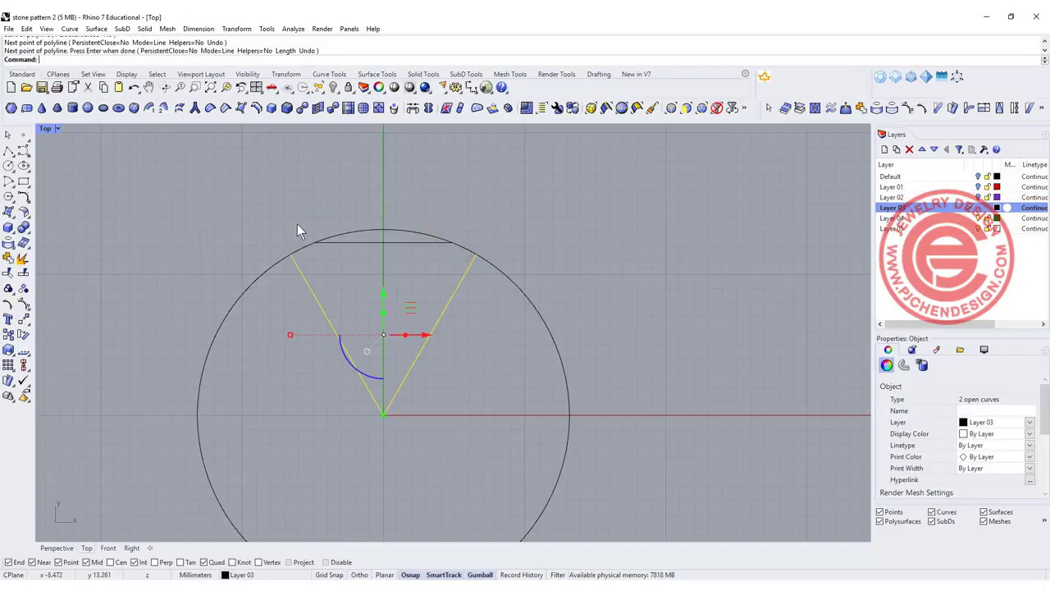
- Draw two lines from the circle's centre to the two ends of the horizontal chord
left_click(8, 151)
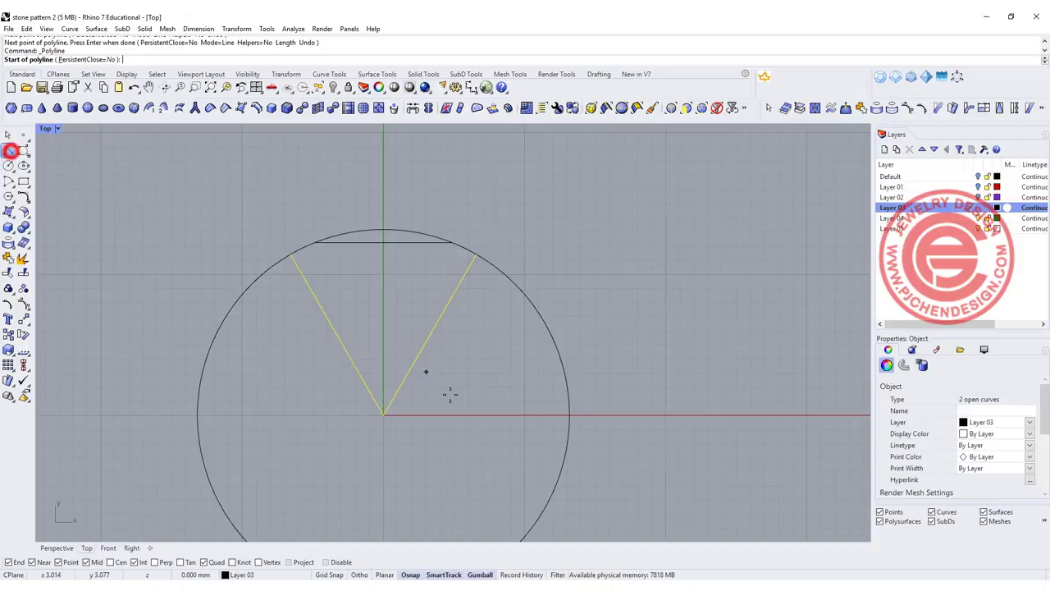
left_click(383, 414)
left_click(316, 243)
key("Return")
right_click_drag(427, 438, 438, 439)
right_click(438, 439)
left_click(394, 414)
left_click(463, 261)
left_click(455, 224)
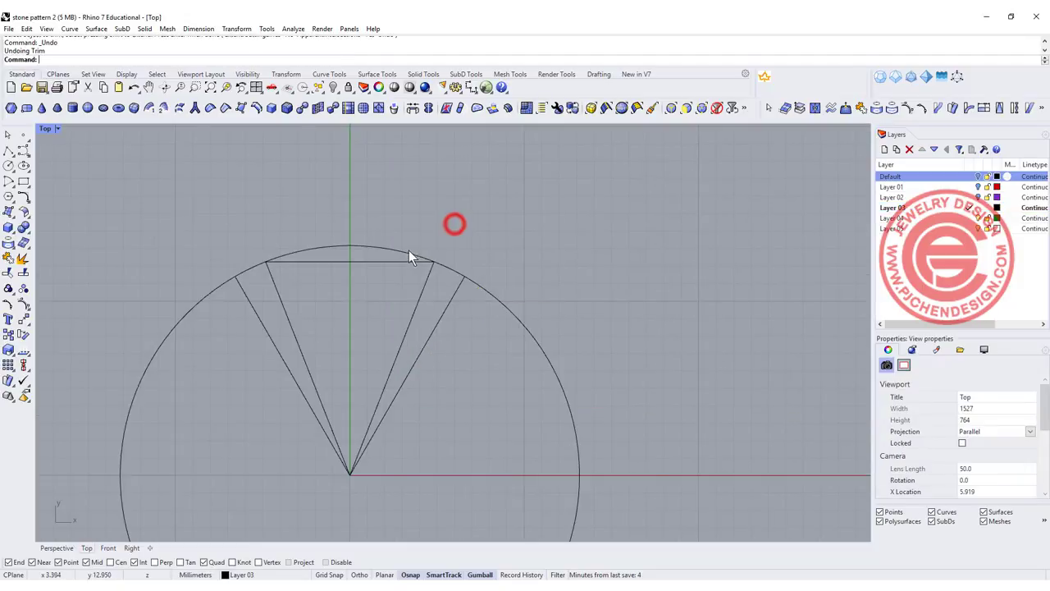
- Split the circle using the horizontal chord as the cutting object
left_click(408, 251)
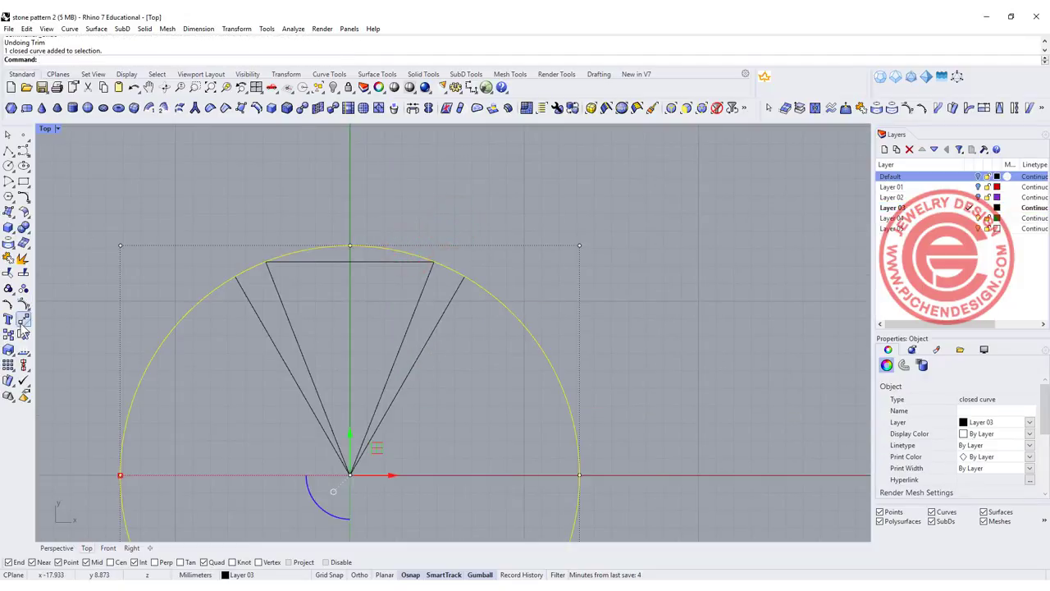
left_click(22, 273)
left_click(410, 261)
right_click(374, 292)
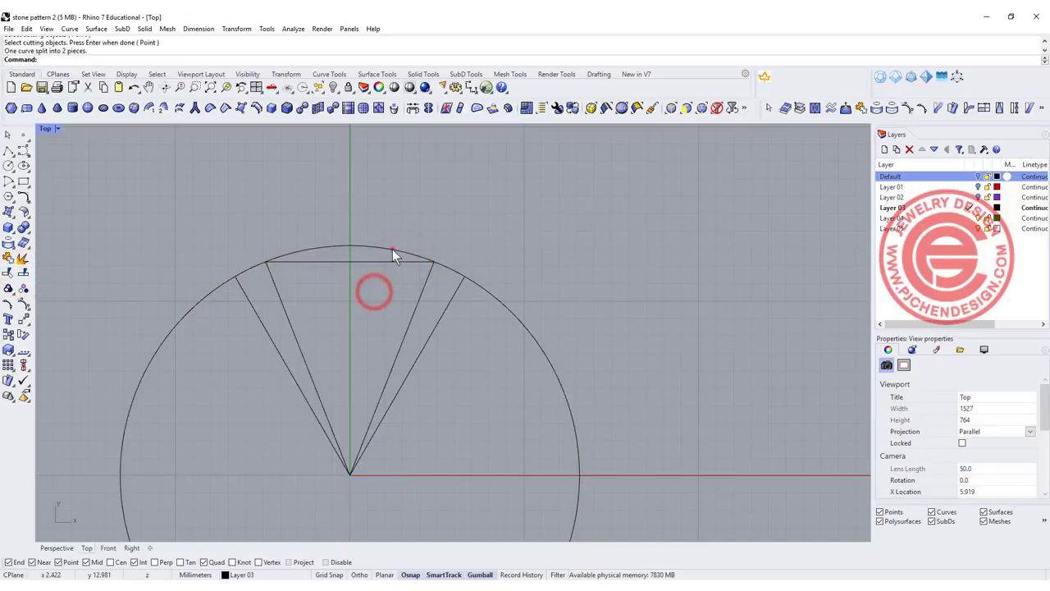
- Raise the upper arc's middle control point so it bulges further outward, and delete the chord beneath it
left_click(393, 252)
scroll(377, 246, "up", 2)
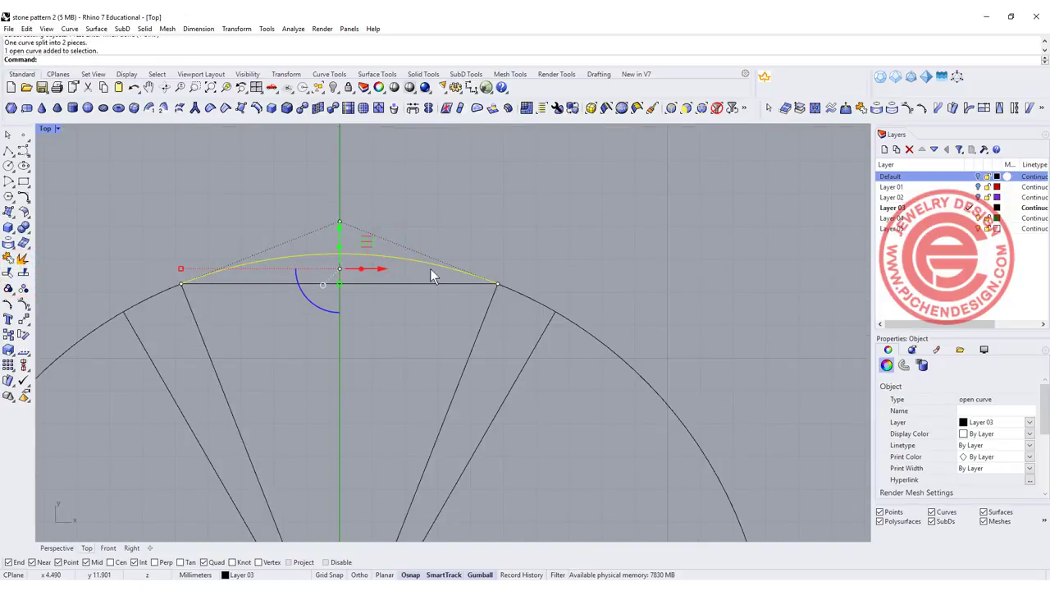
left_click_drag(301, 190, 384, 236)
right_click_drag(351, 193, 359, 215)
left_click_drag(347, 199, 345, 161)
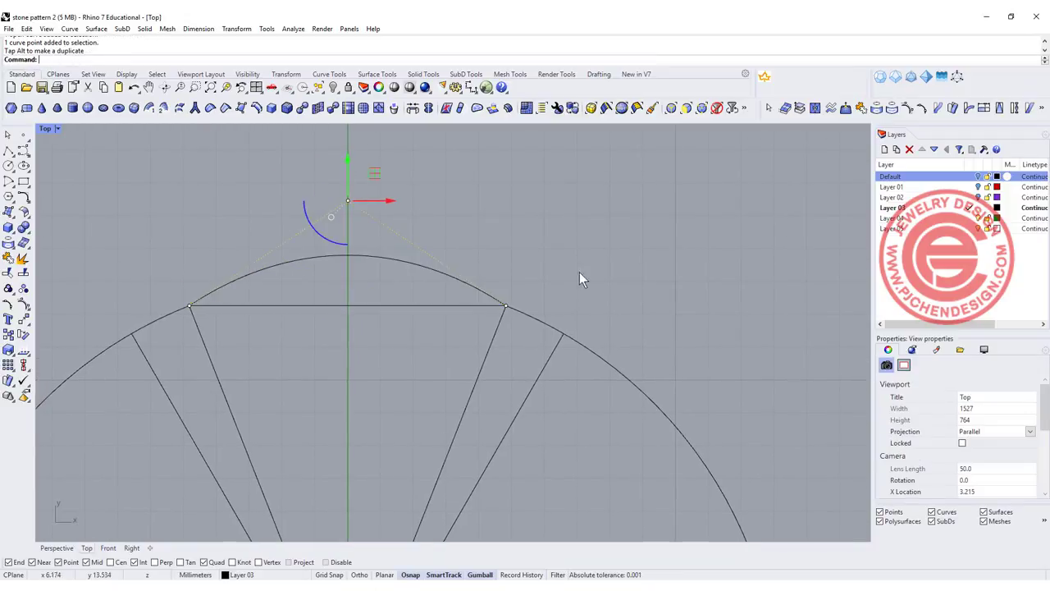
left_click(445, 310)
key("Delete")
- Draw an outward-bulging arc between the outer ends of the two lines on the right side of the wedge
scroll(465, 336, "down", 1)
scroll(465, 336, "up", 3)
left_click(9, 182)
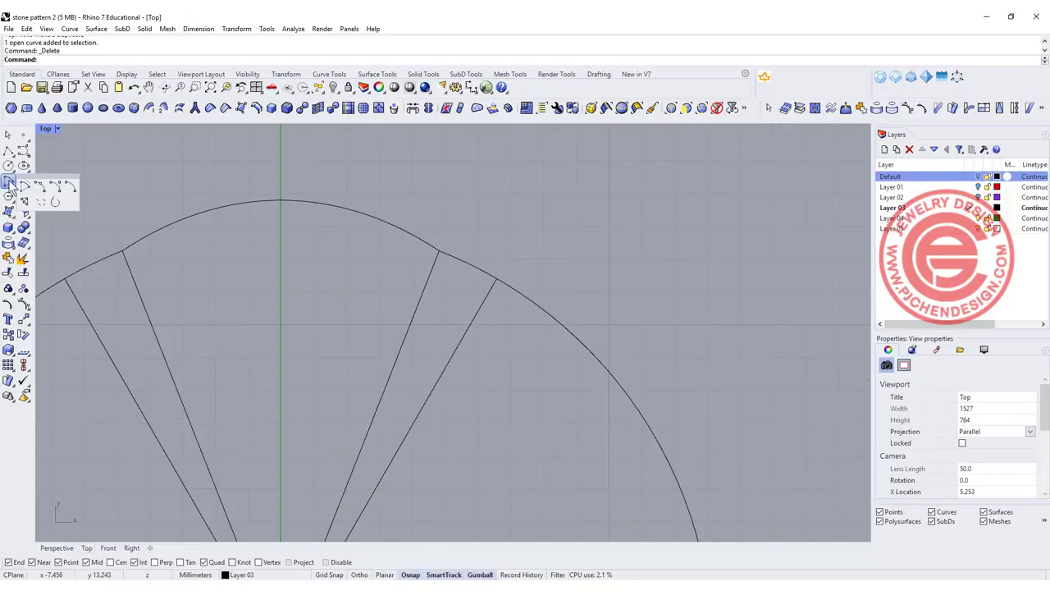
left_click(39, 187)
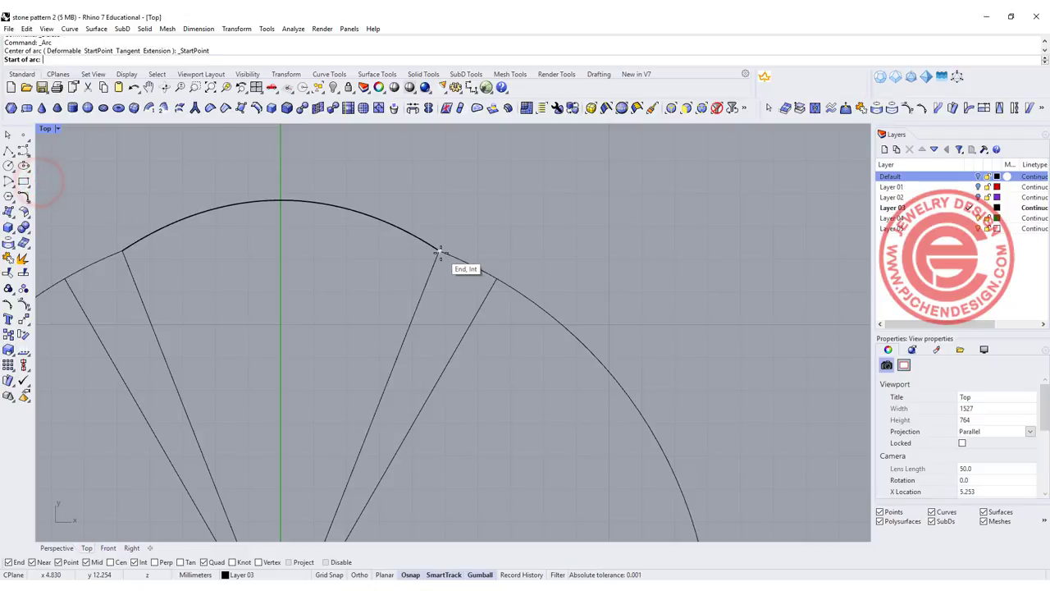
left_click(441, 254)
left_click(496, 279)
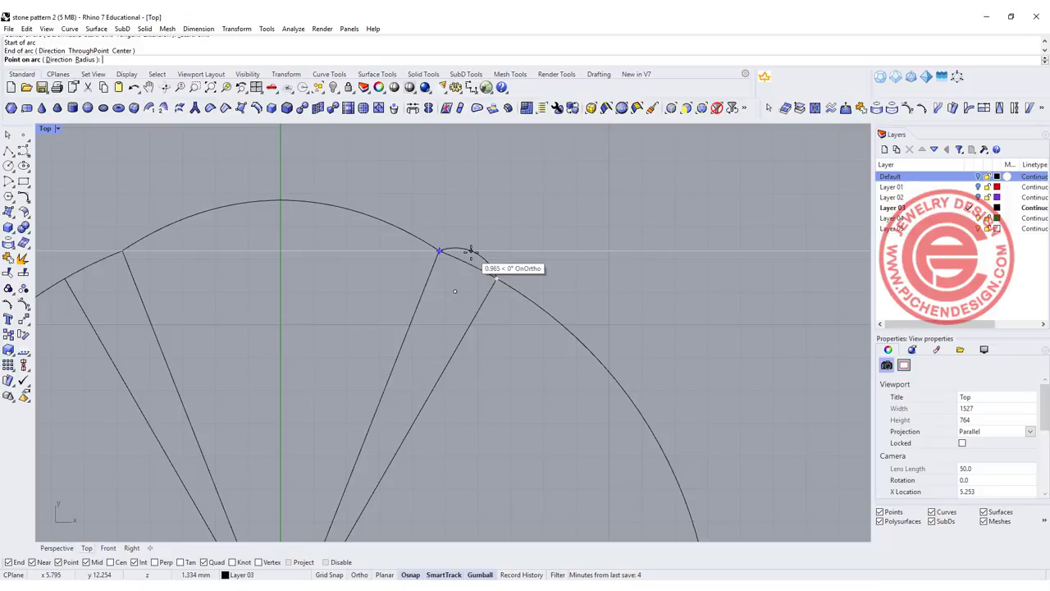
left_click(470, 249)
left_click(582, 293)
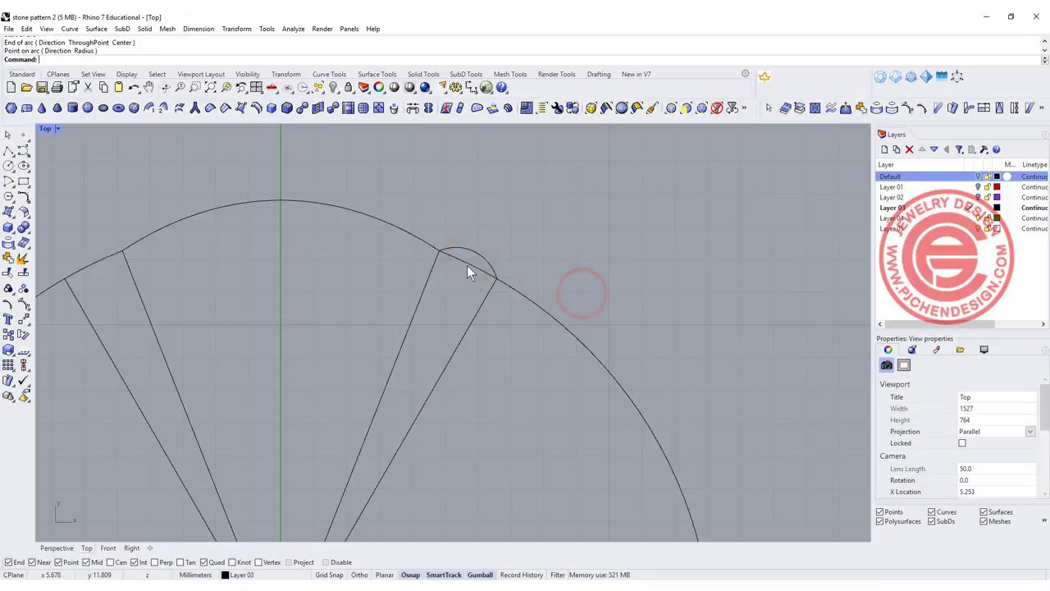
- Delete the remaining large portion of the split circle
left_click(467, 265)
key("Delete")
right_click_drag(188, 280, 262, 234)
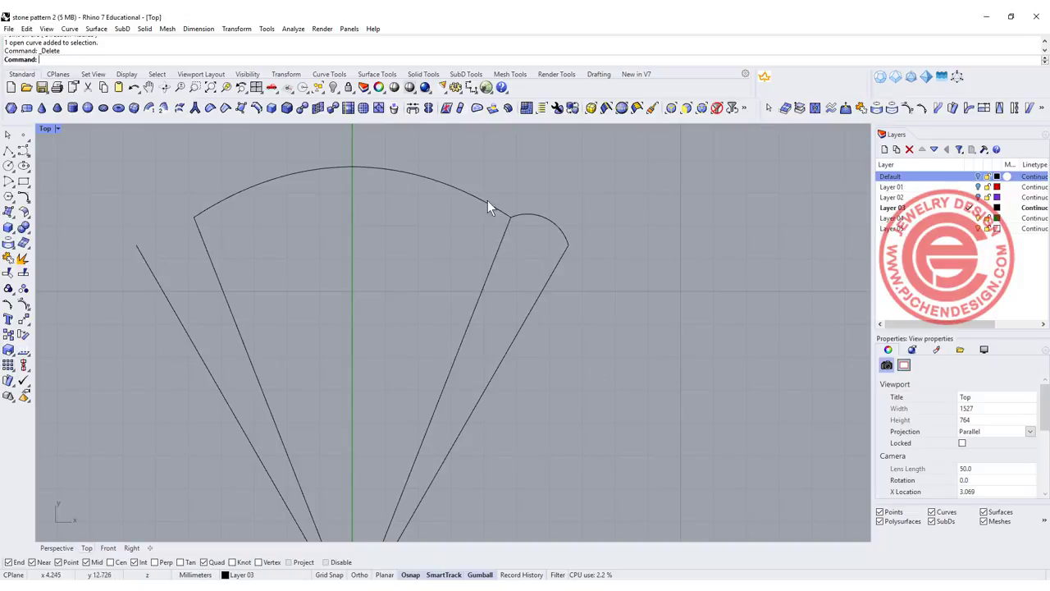
- Fillet the wide petal's upper right corner between the bulged arc and its side line with radius 1
scroll(492, 243, "up", 3)
left_click(514, 264)
left_click(506, 241)
left_click(549, 289)
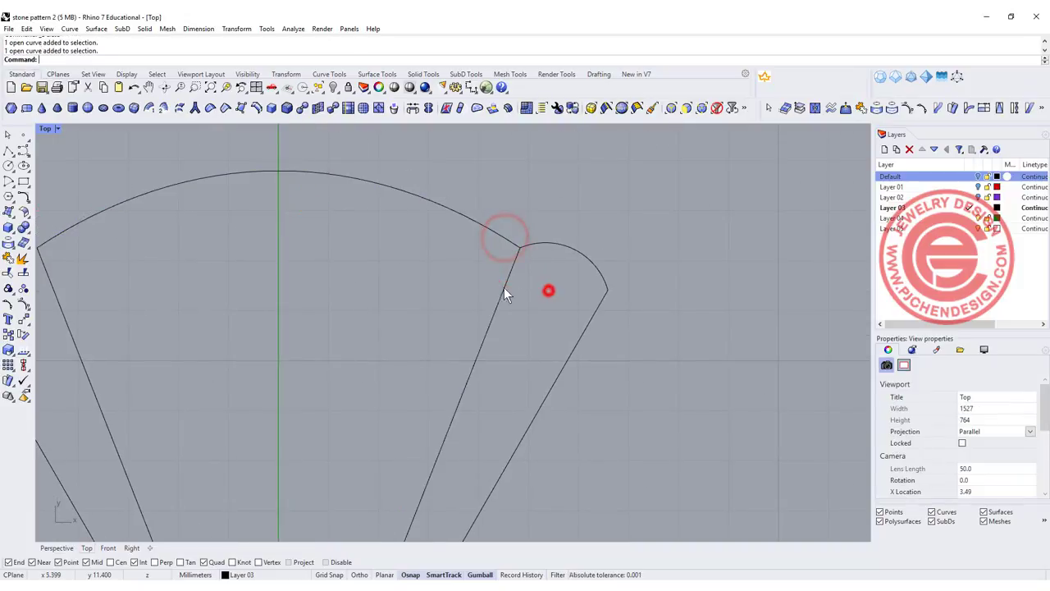
left_click(23, 197)
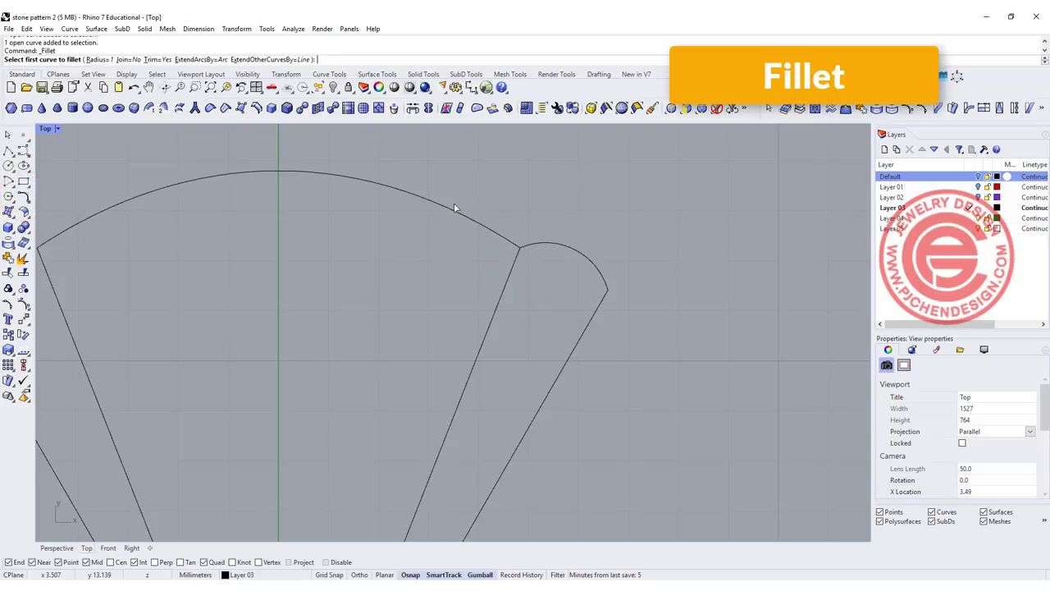
left_click(501, 242)
left_click(514, 273)
- Fillet the wide petal's upper left corner between its side line and the bulged arc with radius 1
scroll(271, 287, "down", 2)
right_click_drag(182, 277, 322, 251)
right_click(323, 251)
left_click(286, 254)
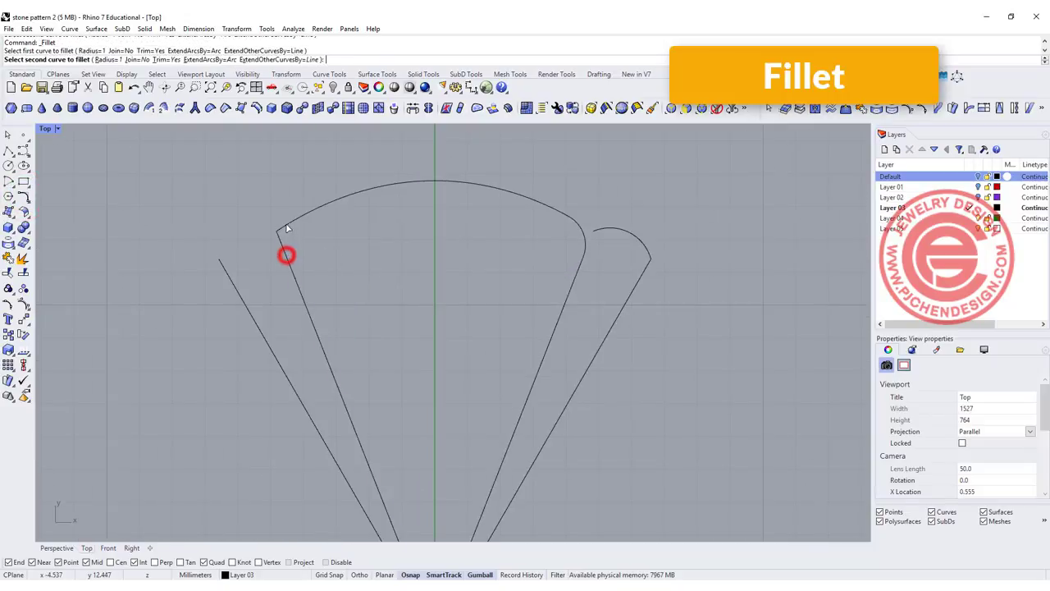
left_click(286, 220)
left_click(292, 225)
- Fillet the narrow petal's outer corner between the small arc and the outer right line with radius 1
scroll(420, 253, "down", 6)
right_click_drag(656, 301, 578, 296)
left_click(579, 296)
scroll(422, 251, "up", 6)
scroll(414, 242, "up", 5)
right_click_drag(481, 246, 512, 274)
scroll(483, 266, "up", 2)
right_click(492, 265)
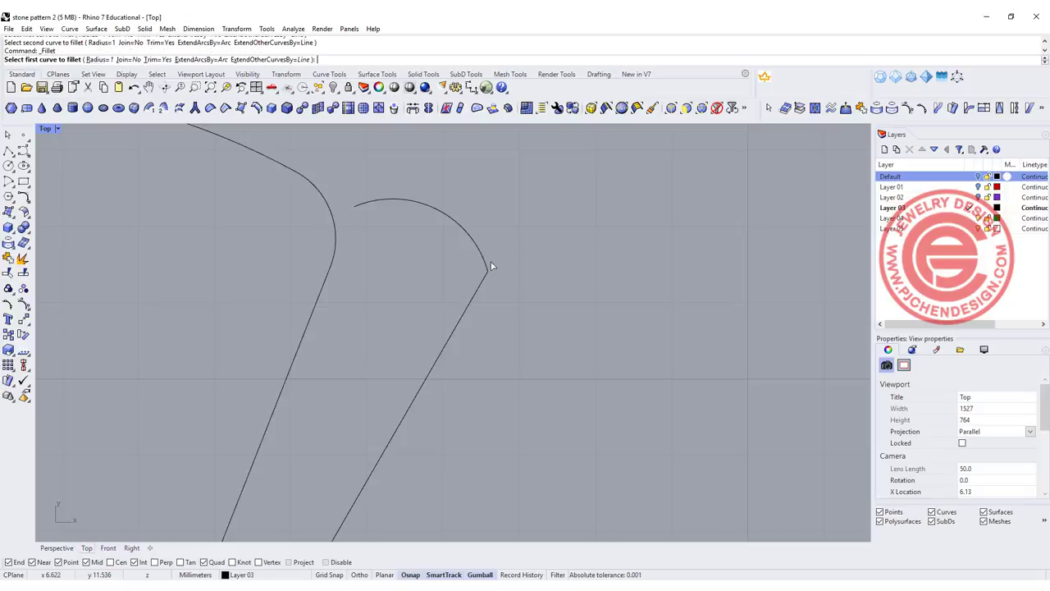
left_click(487, 263)
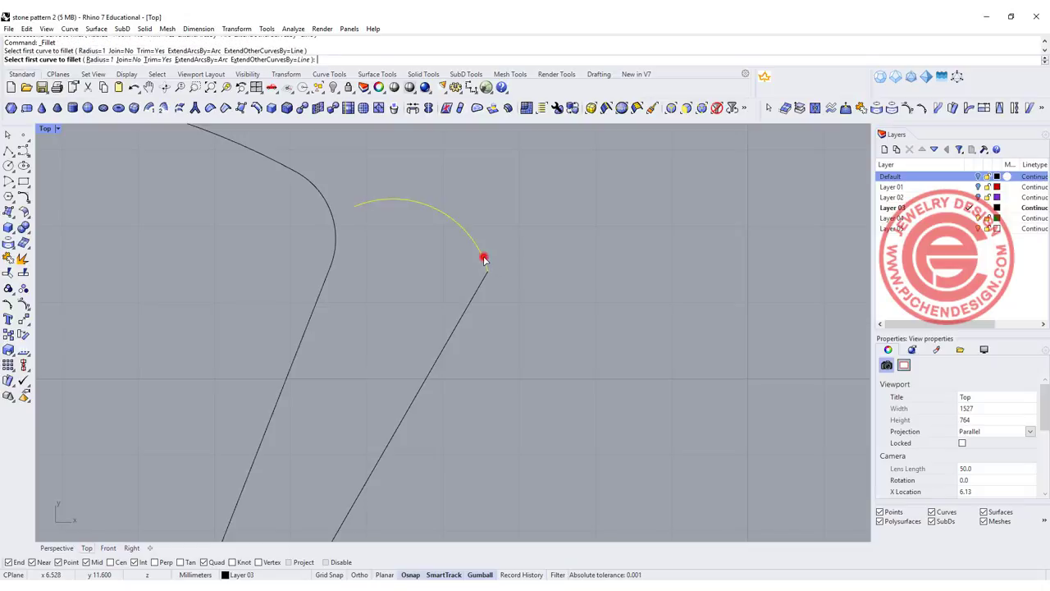
left_click(482, 283)
- Dimension the angle between the wide petal's right side line and the outer right line, placing it across the narrow petal
scroll(452, 227, "down", 6)
right_click_drag(466, 276, 479, 254)
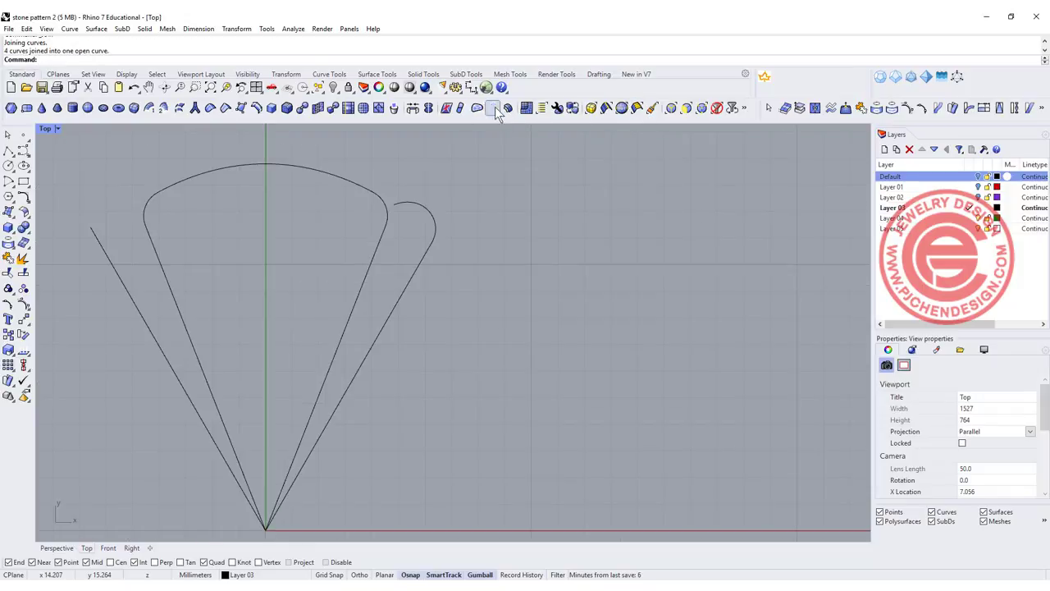
left_click(472, 88)
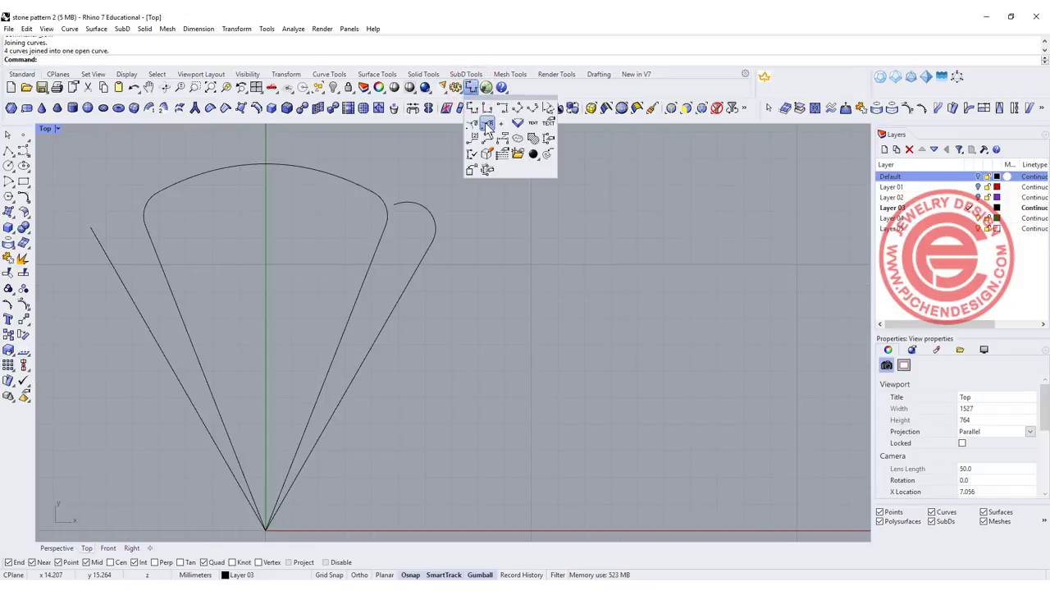
left_click(548, 107)
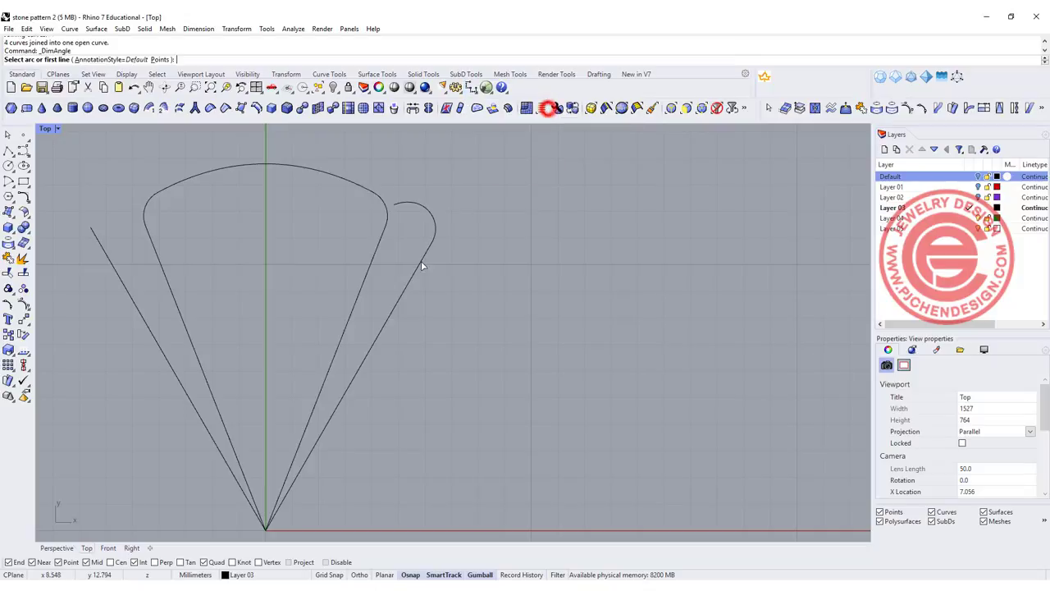
left_click(341, 348)
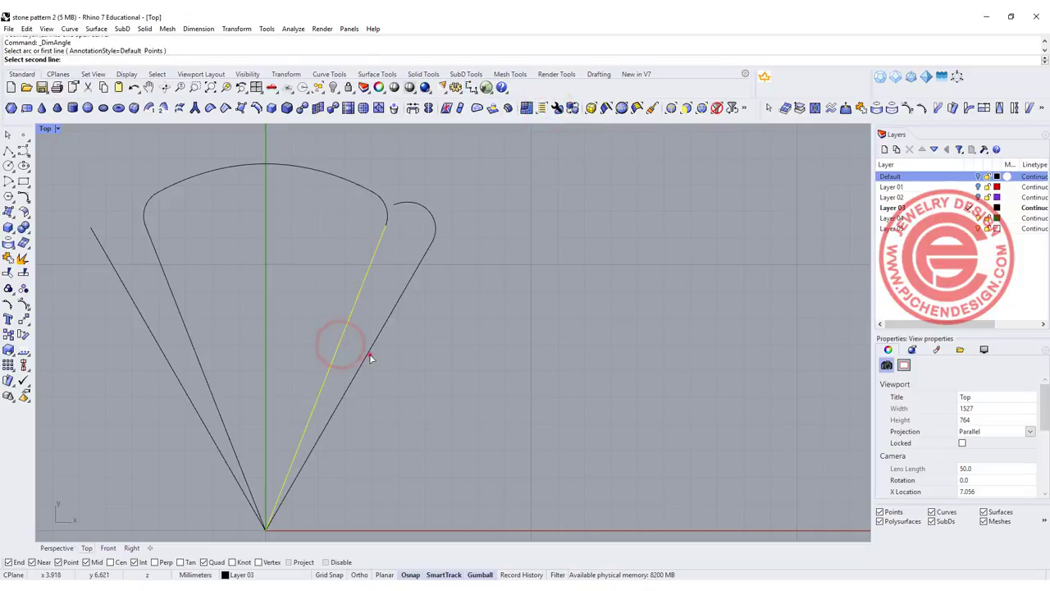
left_click(369, 356)
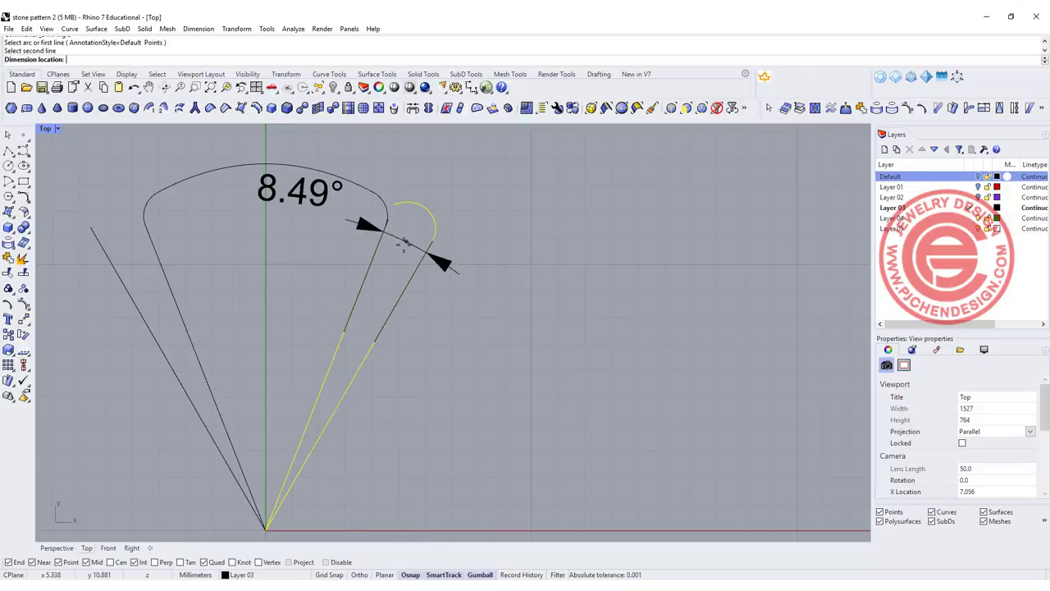
left_click(400, 249)
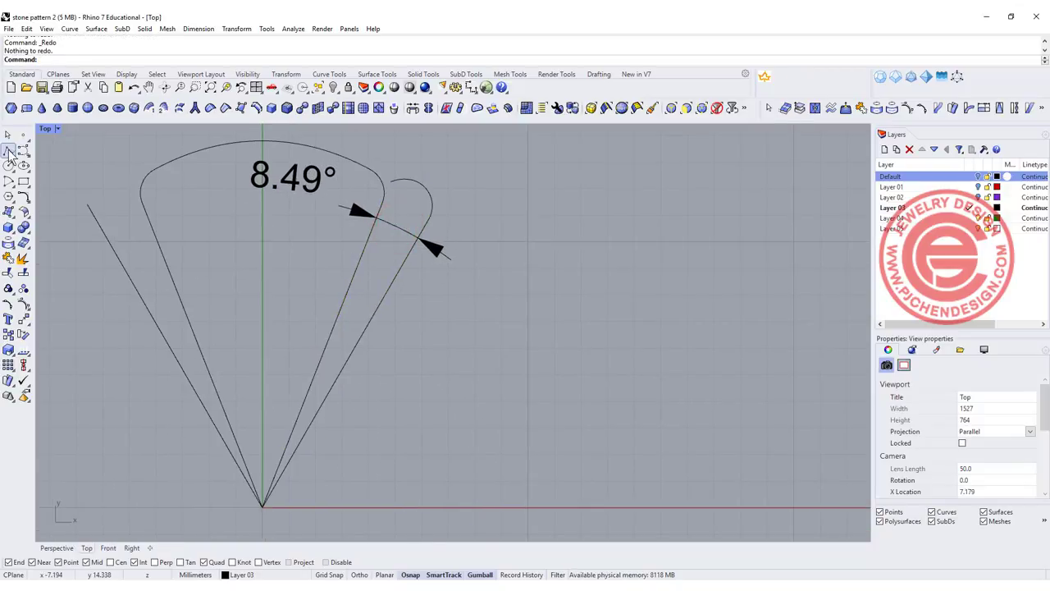
- Draw a line from the origin along the outer right line to that line's midpoint area
left_click(9, 150)
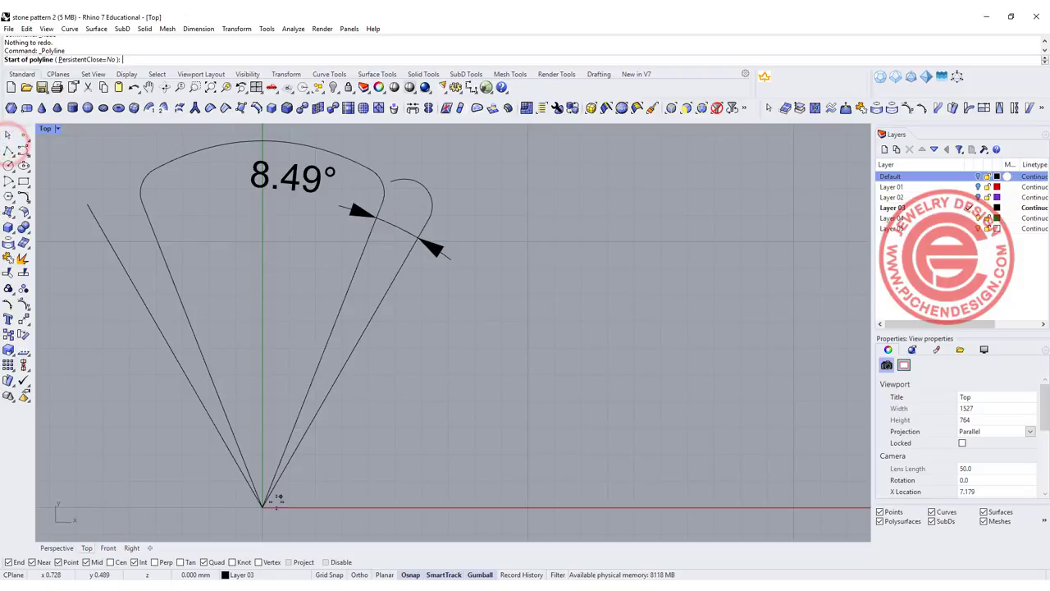
left_click(263, 504)
left_click(389, 277)
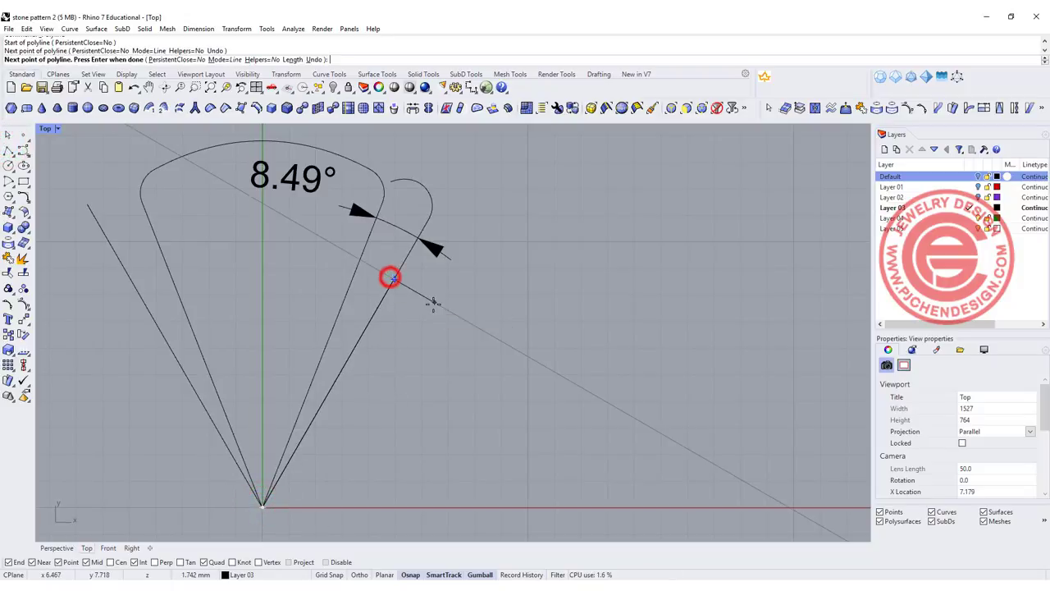
key("Return")
- Rotate the new line about the origin by 8.49/2 degrees so it bisects the narrow petal
left_click(391, 289)
left_click(431, 329)
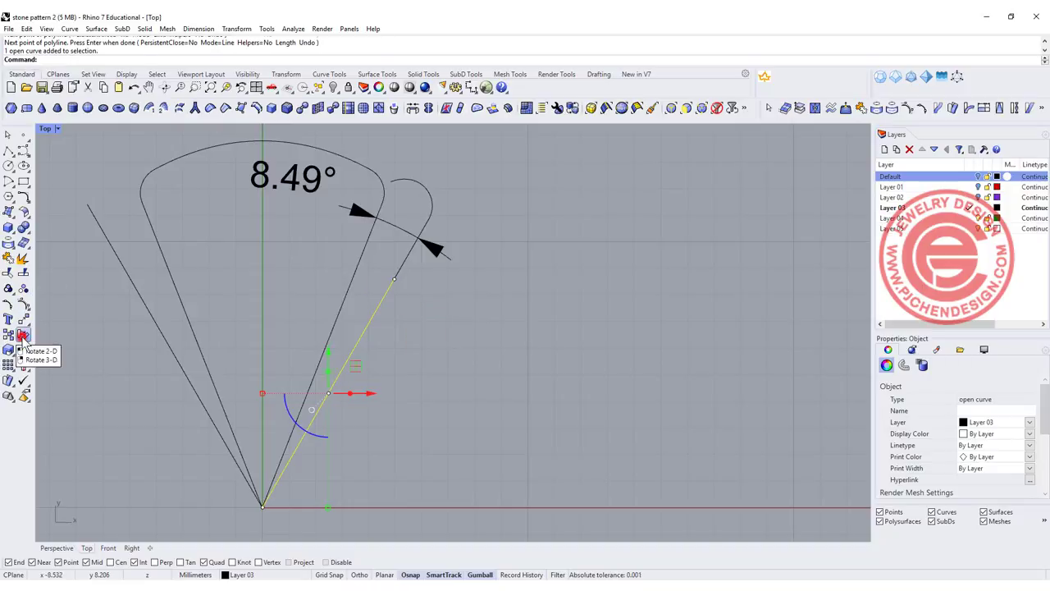
left_click(23, 338)
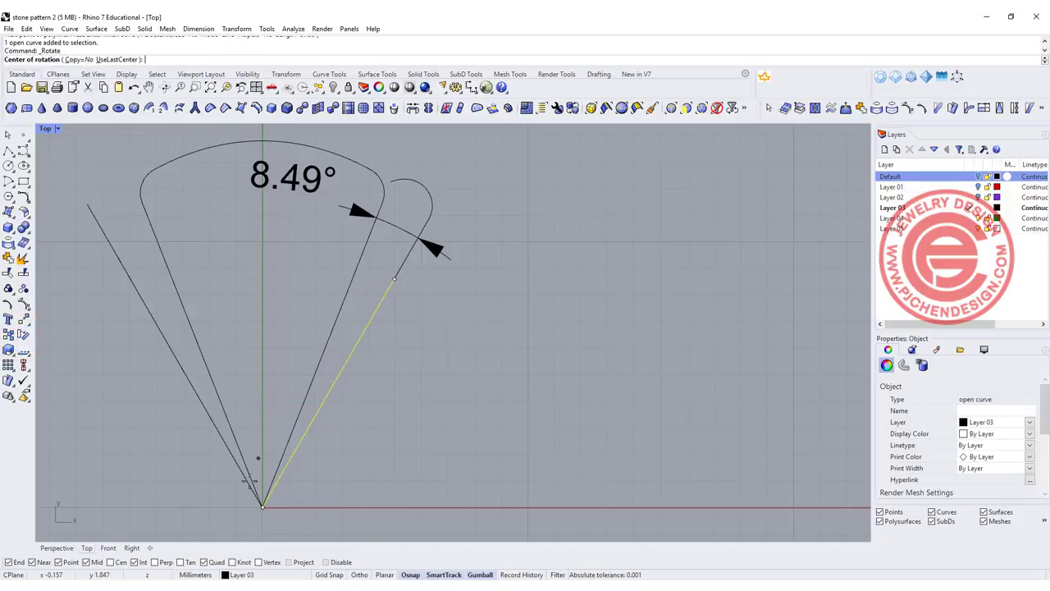
left_click(263, 506)
left_click(394, 279)
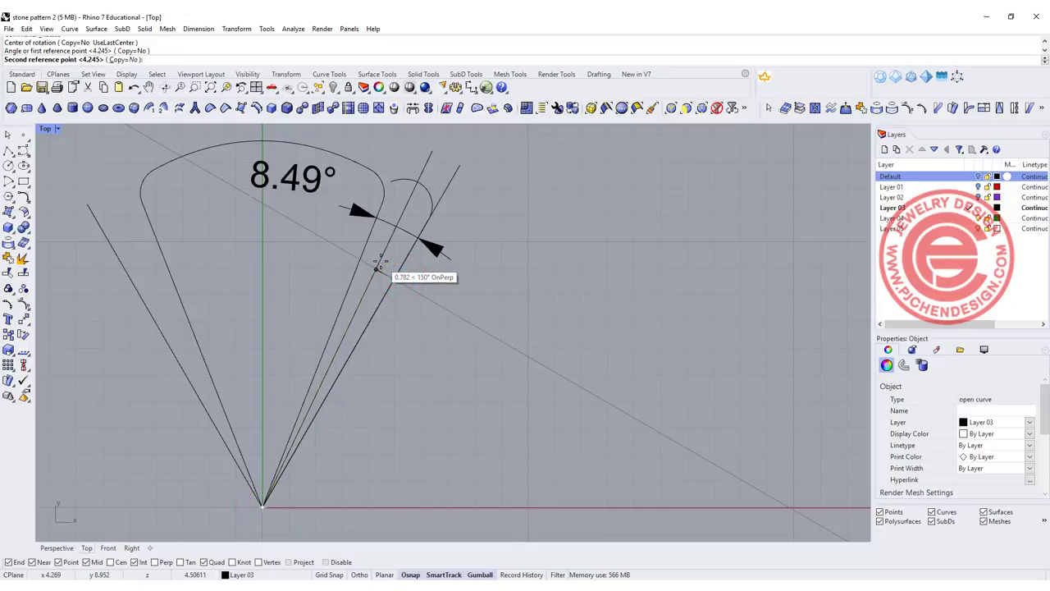
type("8.49/2")
key("Return")
- Extend the bisector with a collinear line from its upper end past the narrow petal's arc, and join both lines
left_click(6, 151)
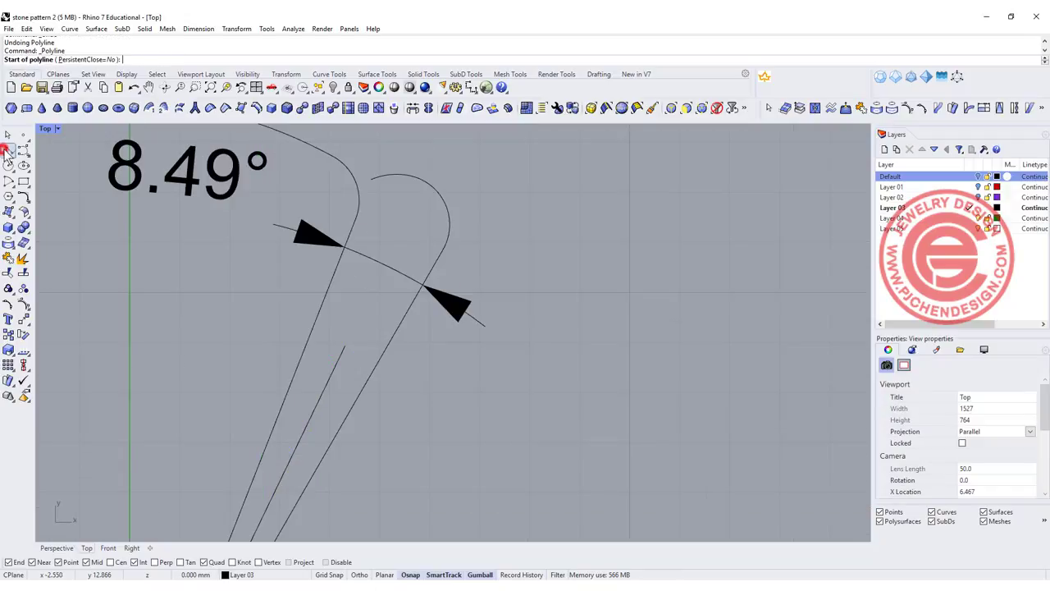
left_click(345, 345)
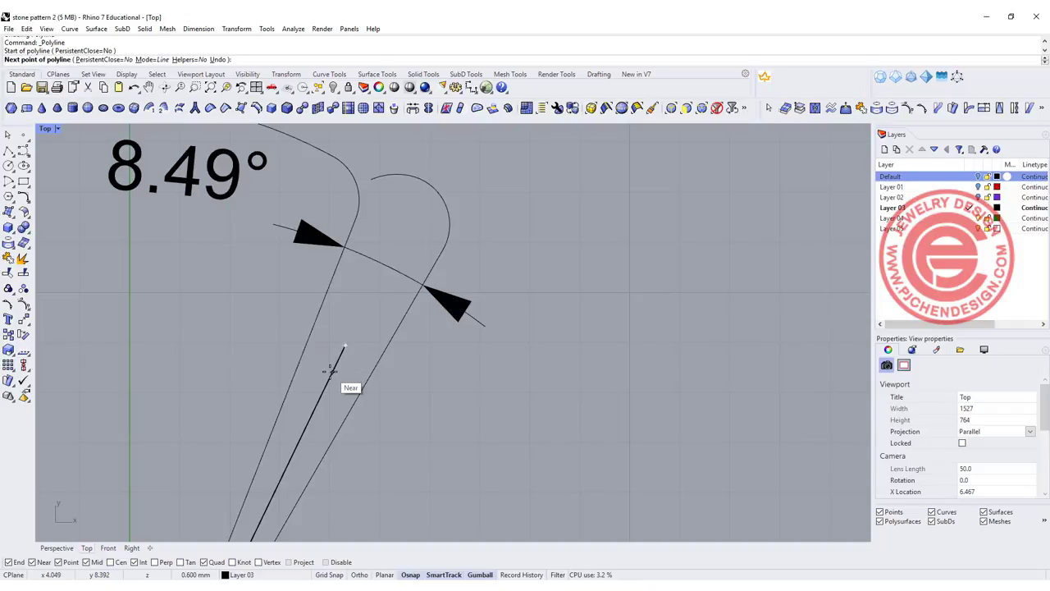
left_click(435, 154)
key("Return")
left_click(414, 199)
left_click(336, 353, "shift")
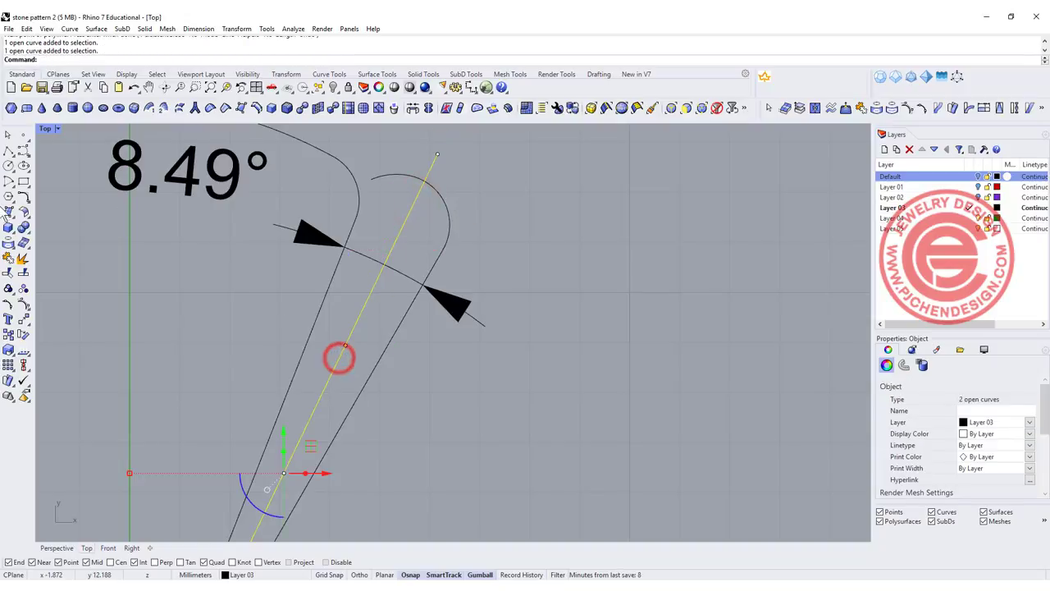
left_click(7, 257)
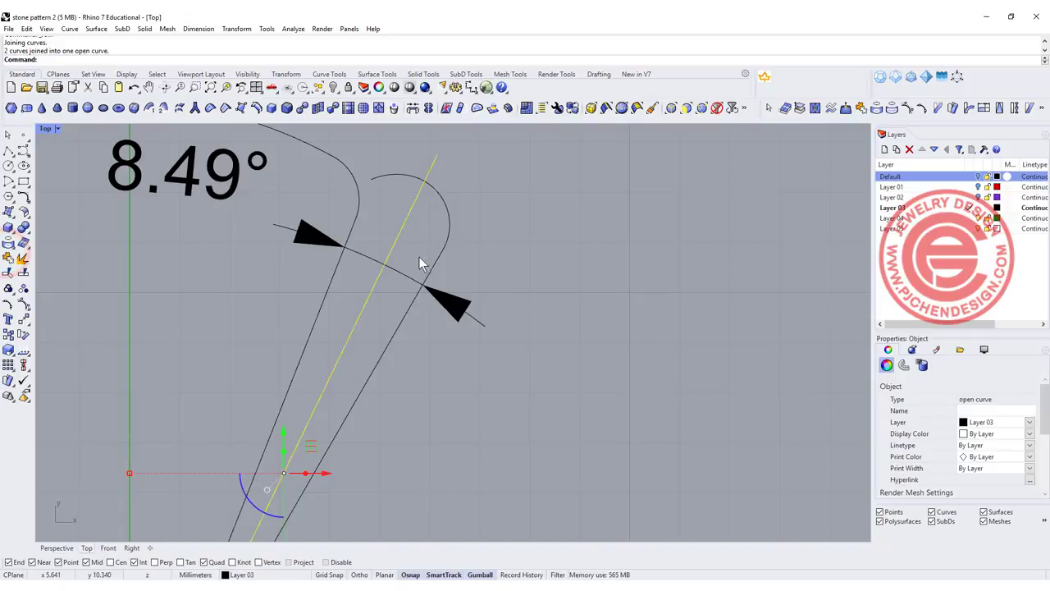
- Trim the narrow petal's arc at the bisector, removing the part on the wide petal's side
scroll(414, 279, "down", 3)
scroll(402, 244, "up", 3)
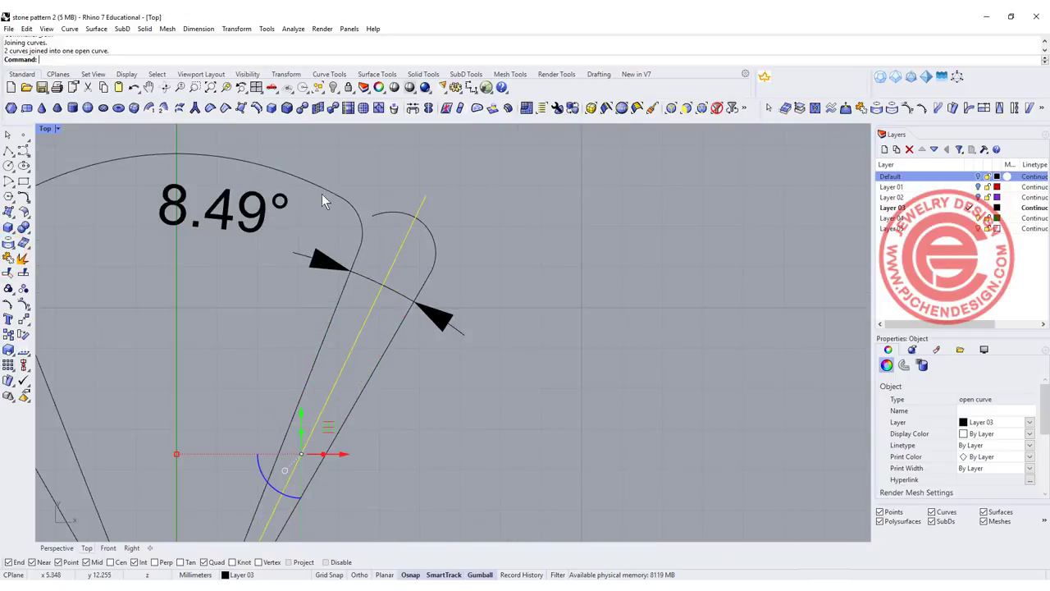
left_click(9, 274)
left_click(402, 211)
key("Return")
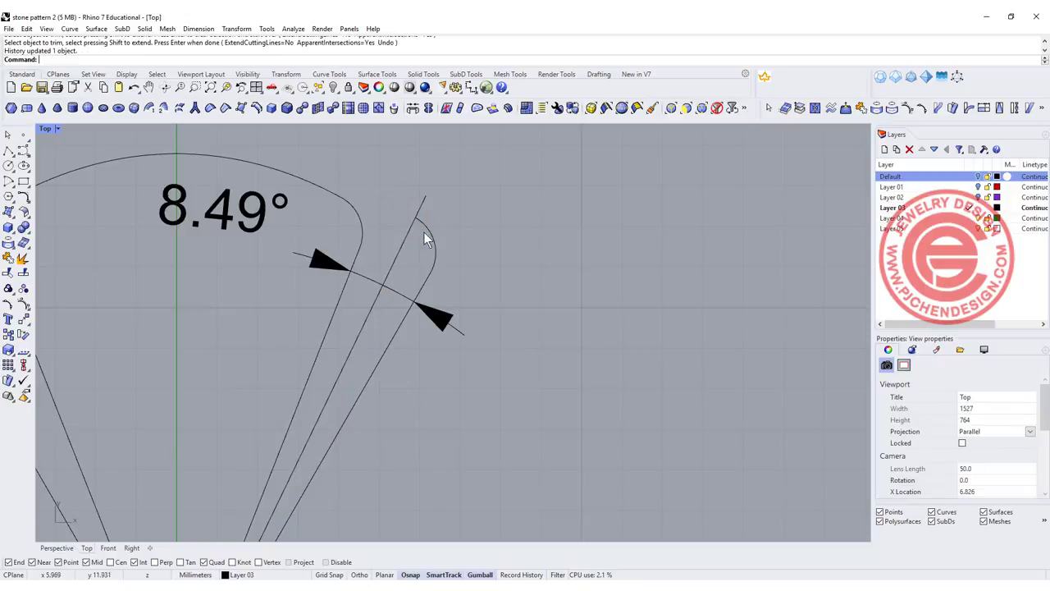
- Mirror the remaining outer half of the narrow petal across the bisector, keeping the original
scroll(418, 228, "down", 3)
scroll(443, 277, "up", 1)
right_click_drag(410, 263, 421, 282)
left_click(423, 279)
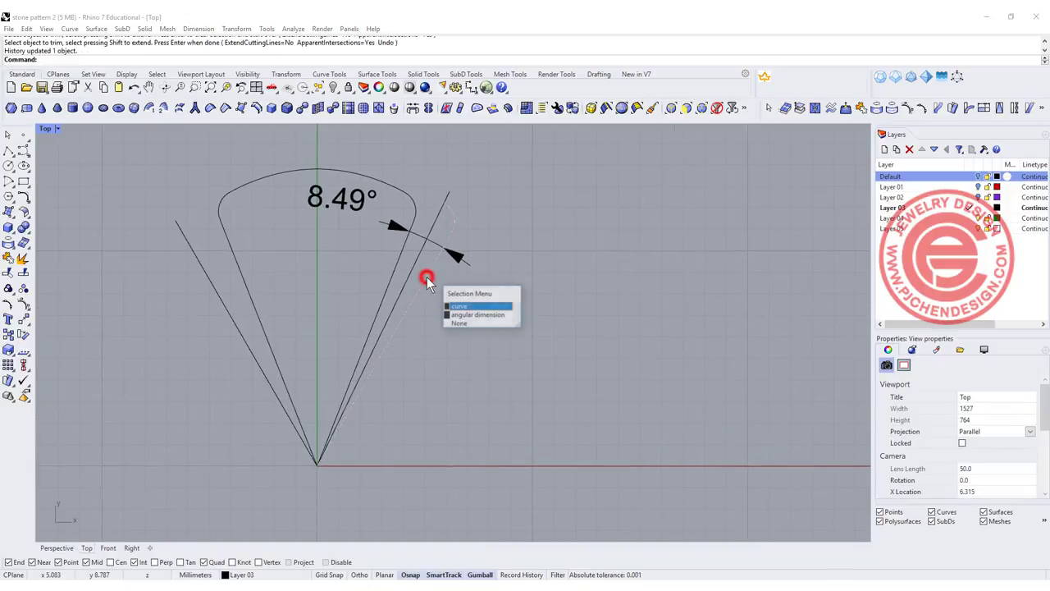
left_click(487, 307)
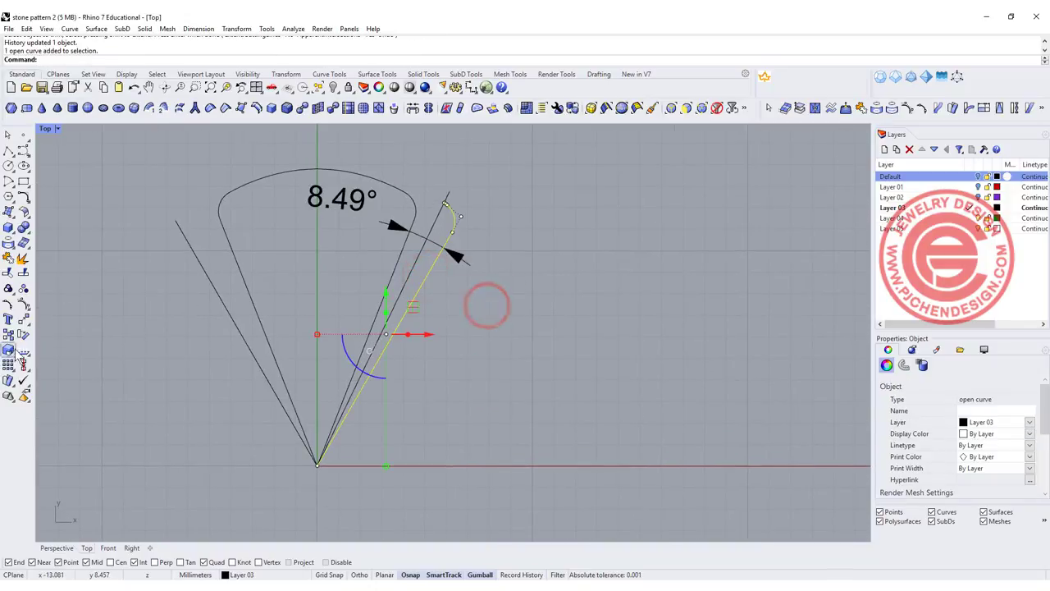
left_click(27, 322)
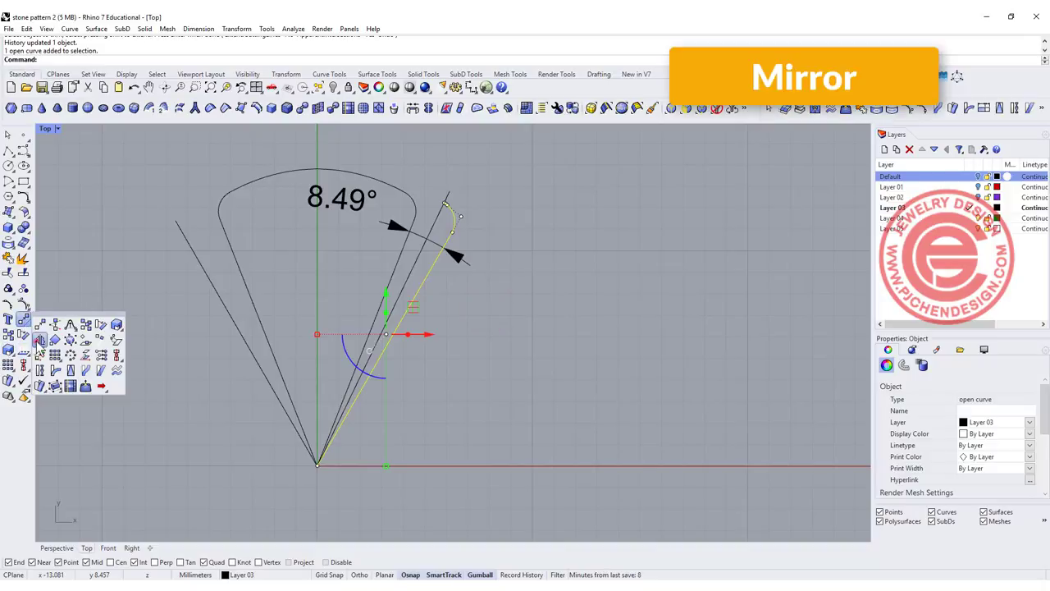
left_click(39, 341)
left_click(316, 466)
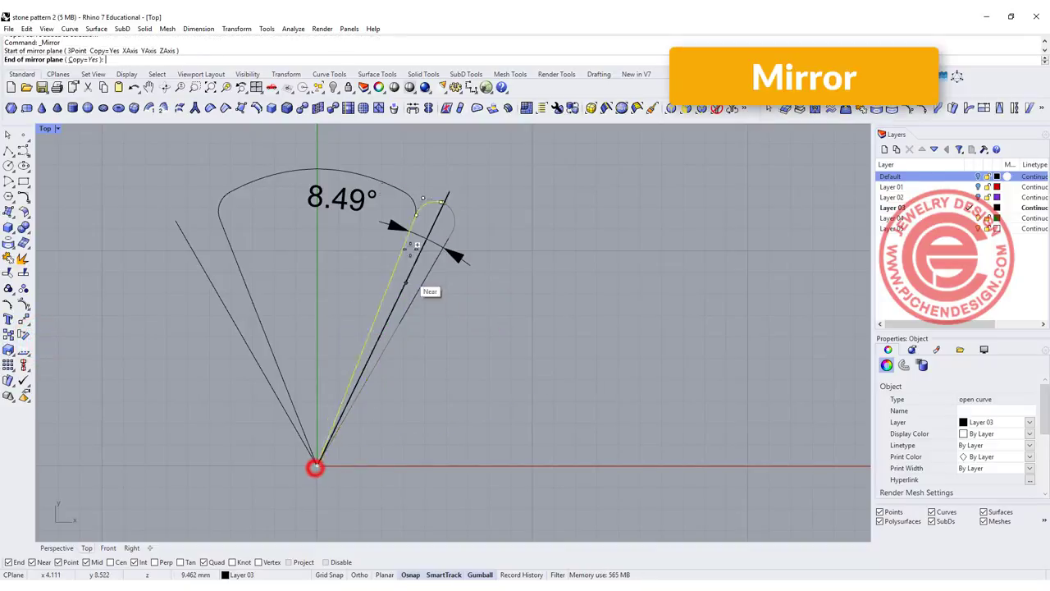
left_click(435, 215)
key("Escape")
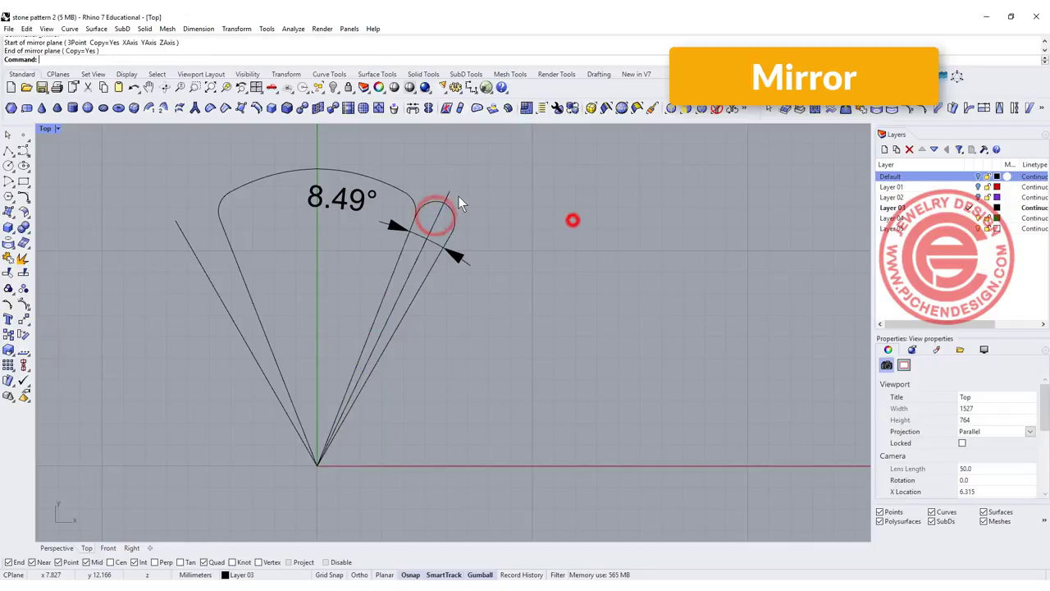
- Split the wide petal's bulged top arc at its midpoint on the vertical axis
scroll(451, 195, "up", 8)
scroll(352, 209, "down", 8)
scroll(275, 188, "up", 2)
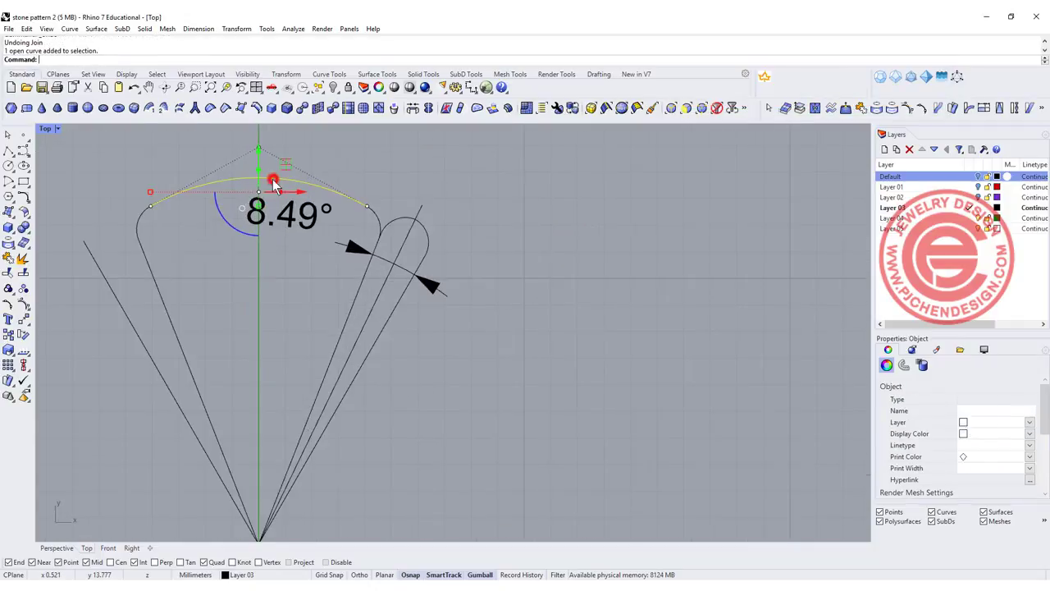
right_click_drag(273, 180, 286, 234)
scroll(270, 219, "up", 2)
scroll(268, 222, "up", 2)
scroll(267, 222, "down", 2)
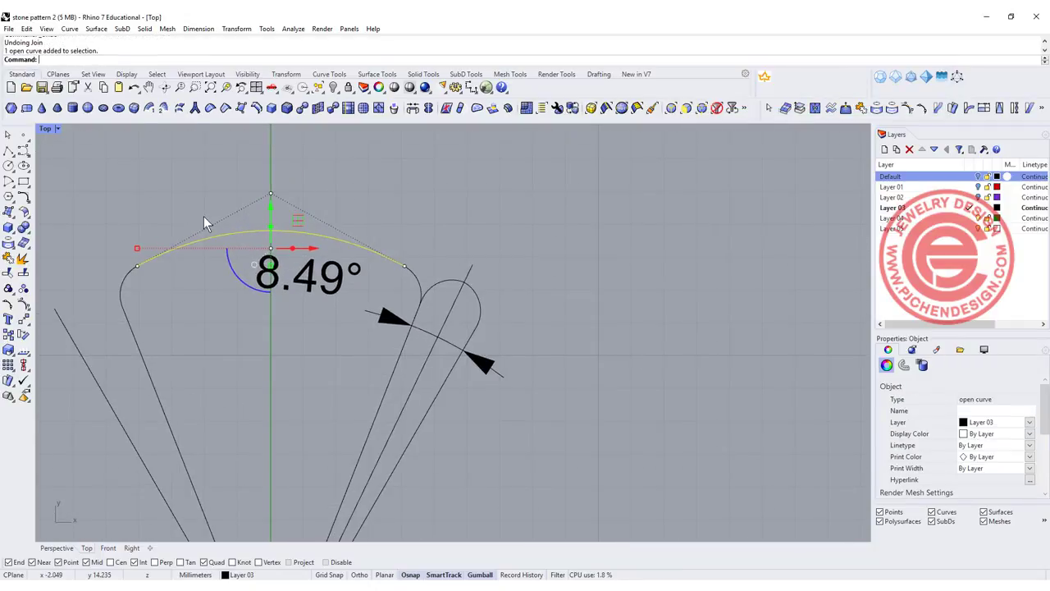
left_click(18, 274)
left_click(78, 60)
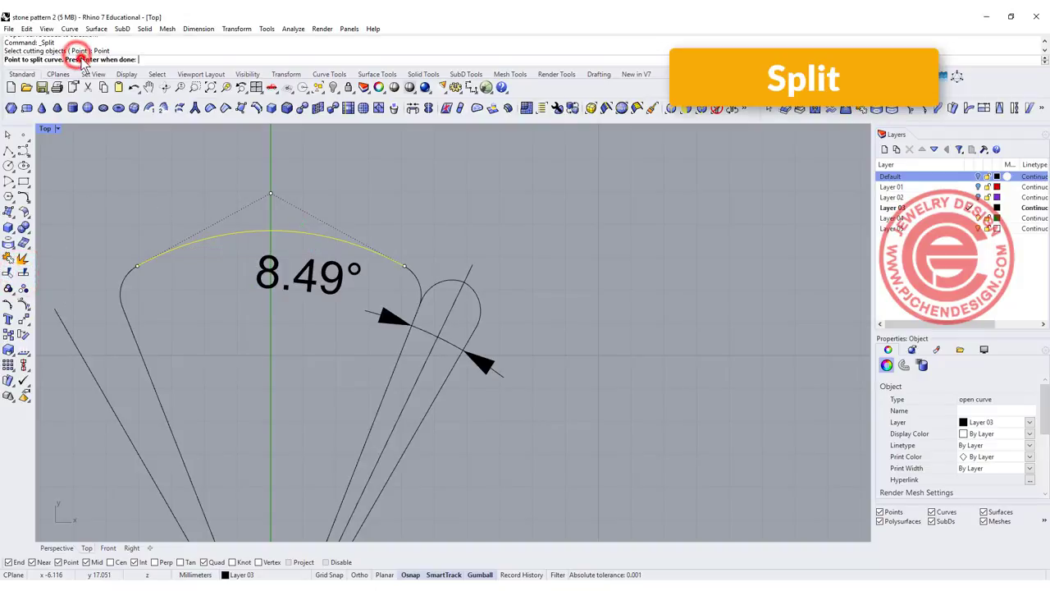
left_click(270, 232)
key("Return")
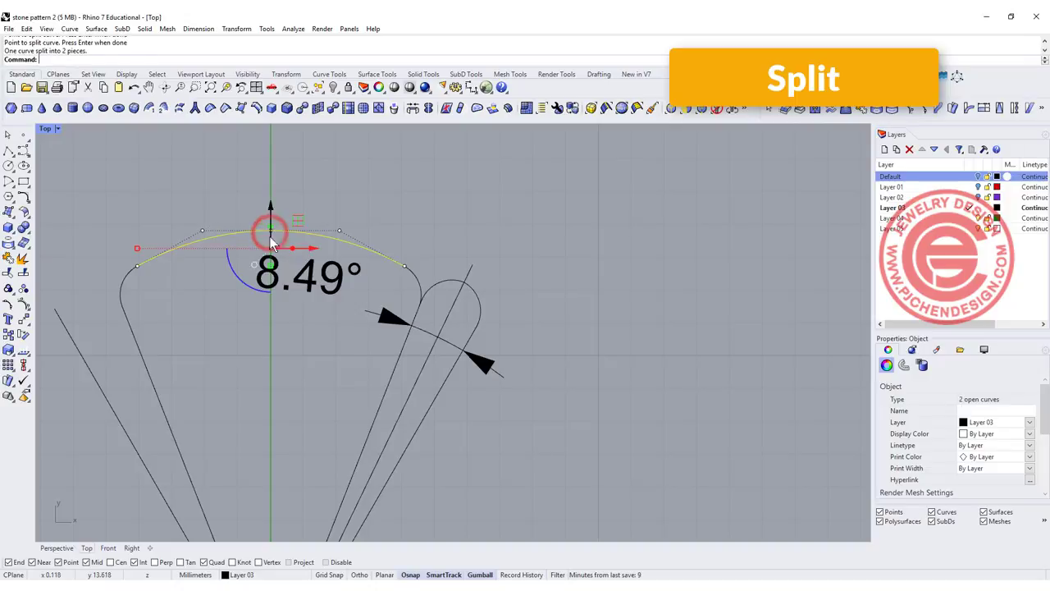
- Join the left half of the wide petal's top arc with its left fillet and left side line
left_click(175, 287)
left_click_drag(178, 305, 107, 246)
left_click(138, 332, "shift")
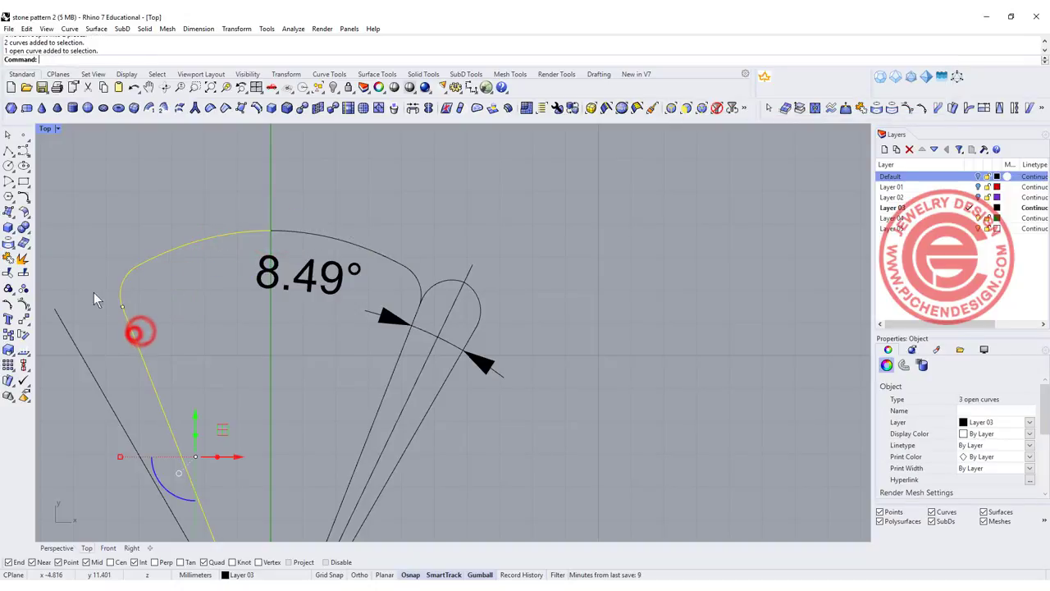
left_click(9, 260)
- Join the right half of the wide petal's top arc with its right fillet and right side line, accepting the history break
left_click(402, 261)
left_click(416, 286, "shift")
left_click(416, 310, "shift")
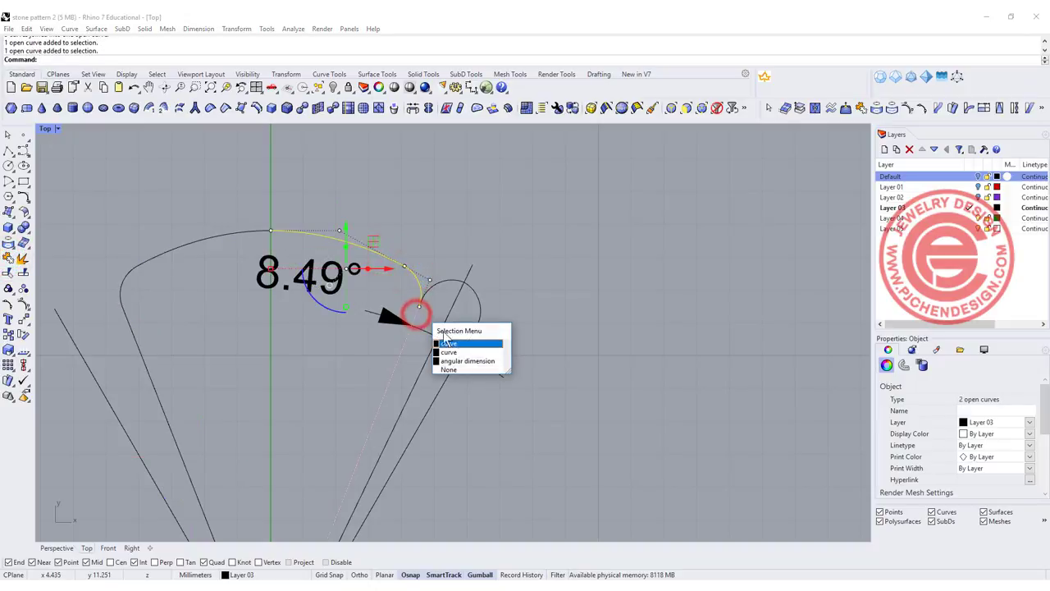
left_click(472, 345)
key("ctrl+j")
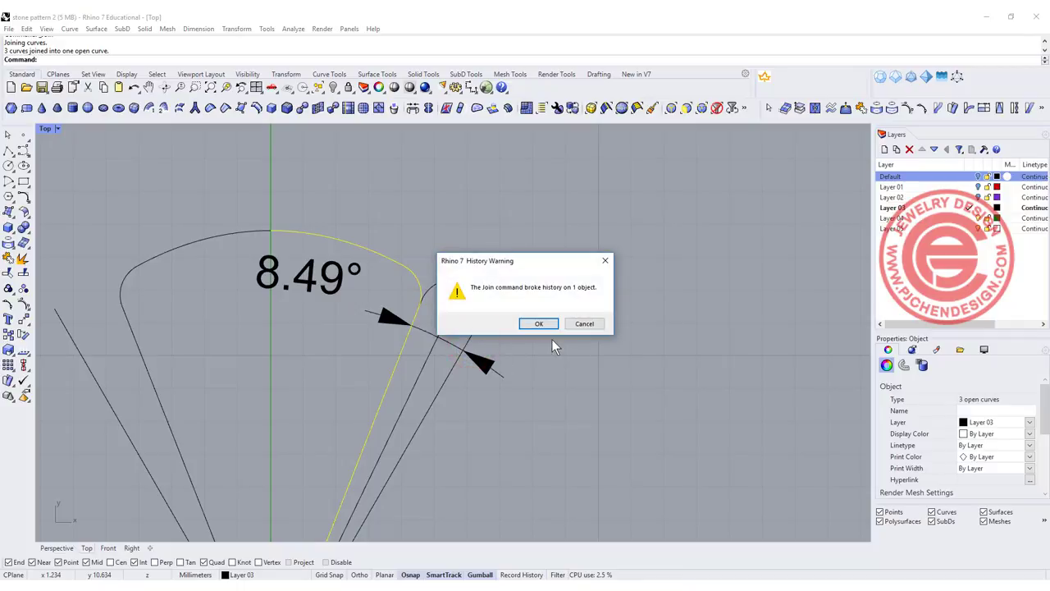
left_click(548, 324)
left_click(510, 213)
- Create a vertical solid cylinder centred on the origin, covering the lower ends of the petals, with its height set upward
scroll(552, 280, "down", 6)
right_click_drag(411, 343, 357, 279)
right_click_drag(363, 206, 289, 212)
scroll(360, 185, "down", 2)
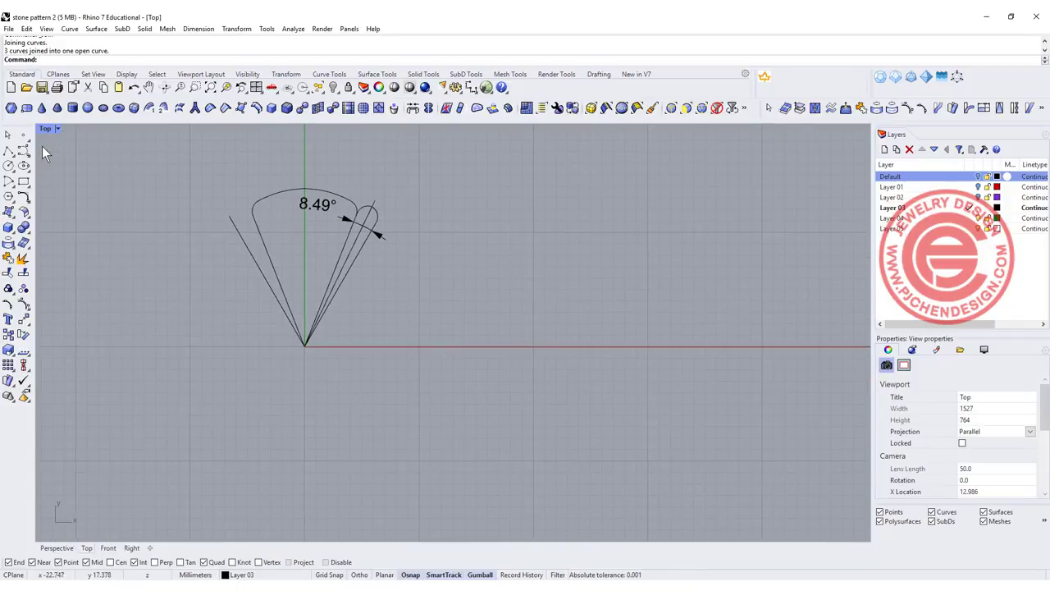
left_click(12, 230)
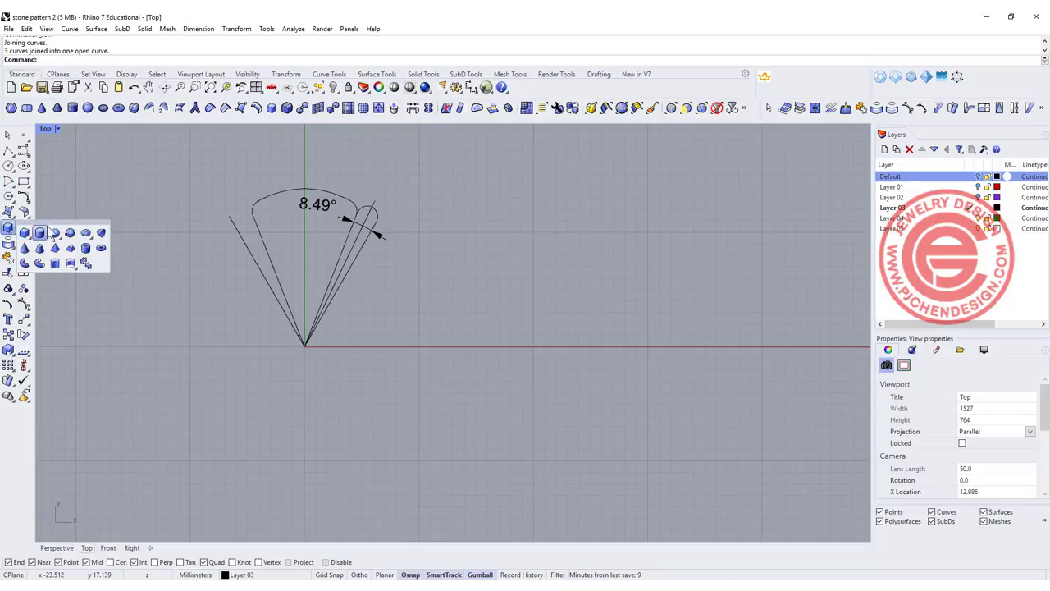
left_click(39, 233)
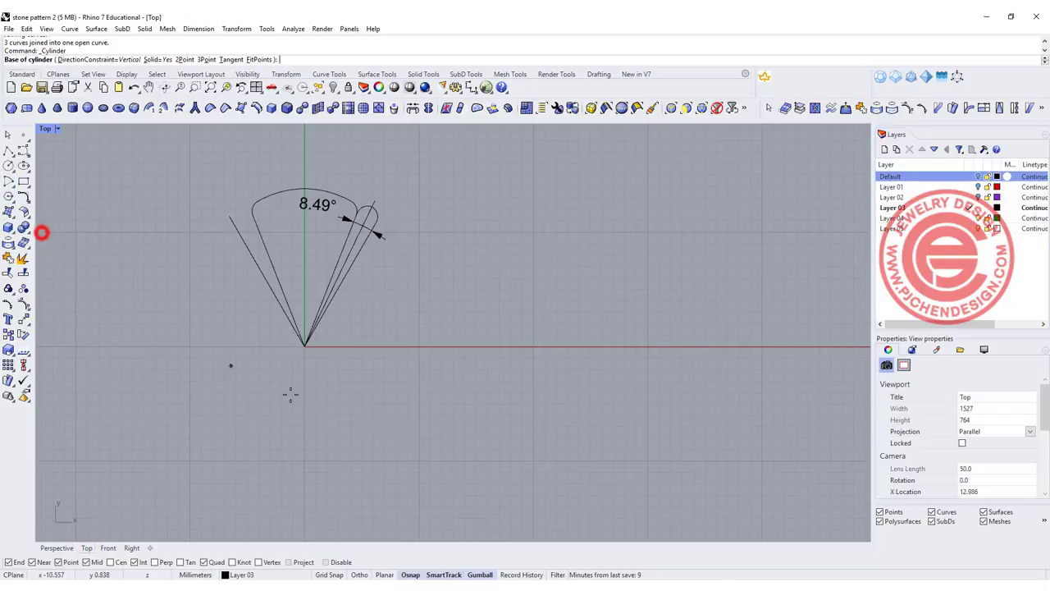
left_click(303, 351)
left_click(367, 347)
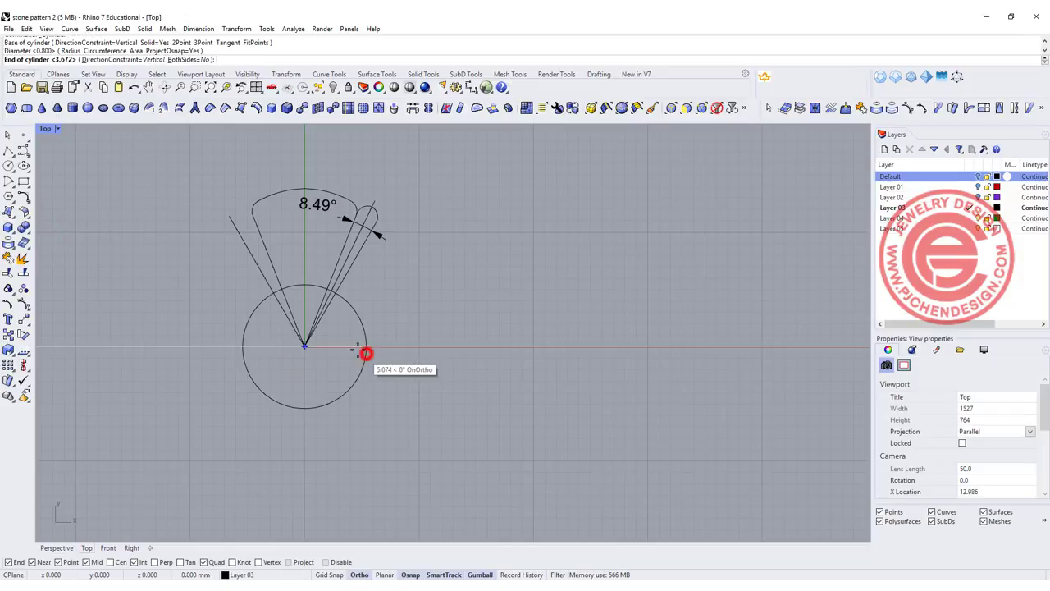
double_click(45, 129)
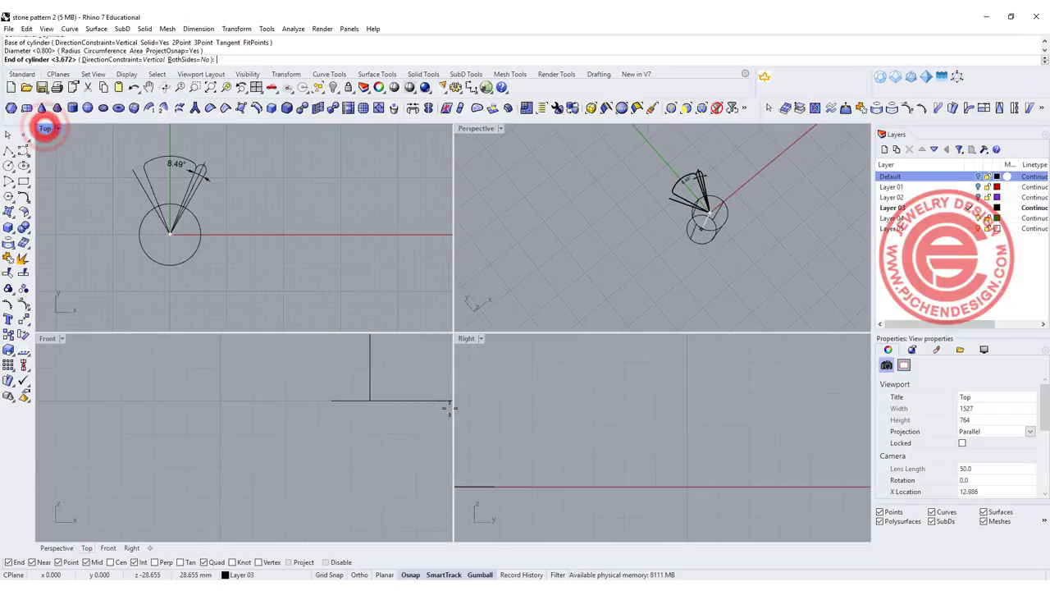
scroll(560, 453, "up", 4)
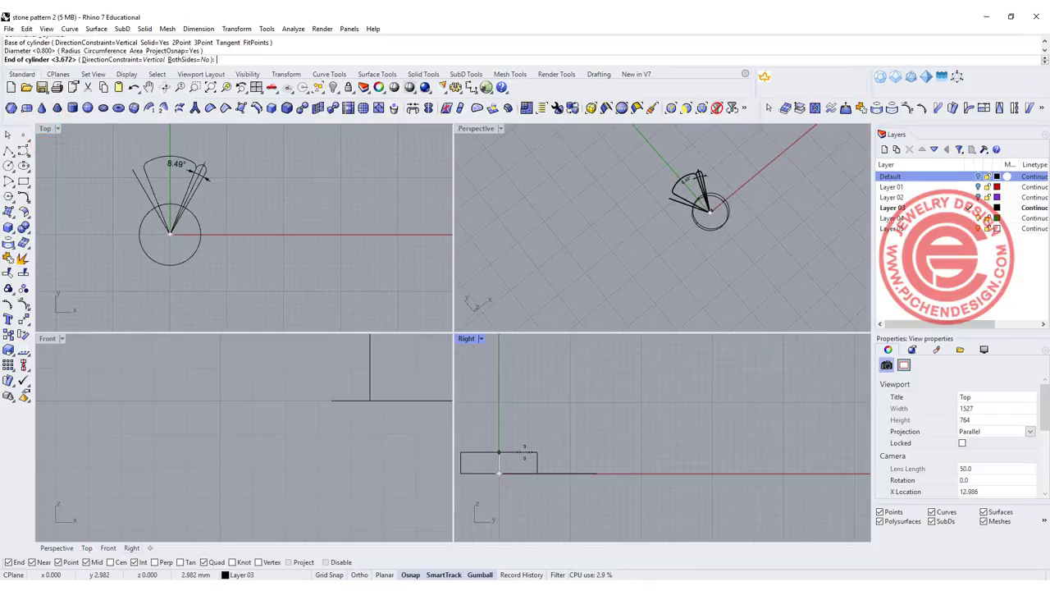
left_click(527, 451)
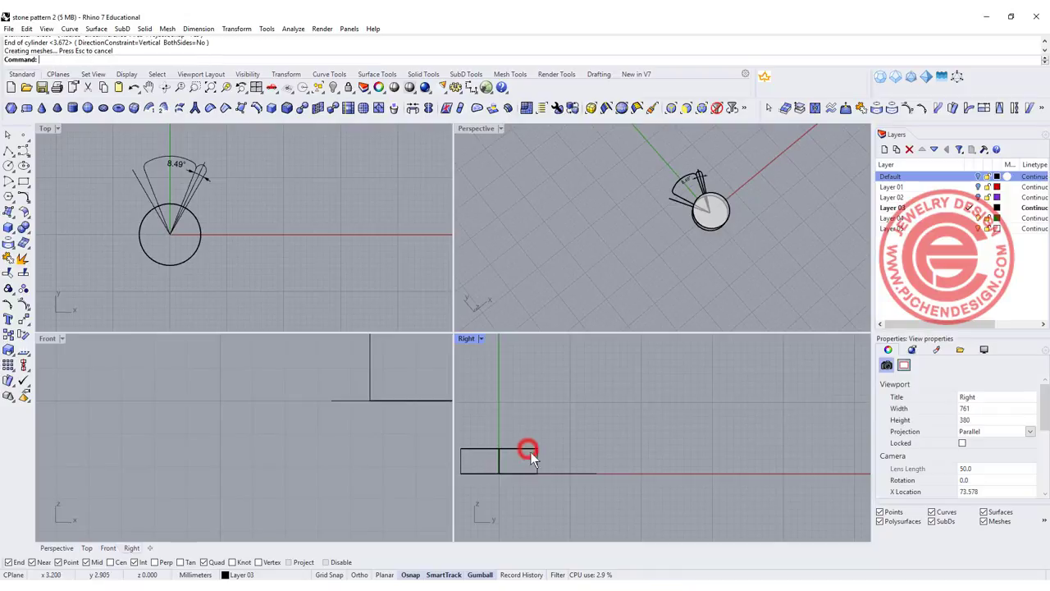
- Fillet the top edge of the central cylinder
scroll(653, 224, "up", 5)
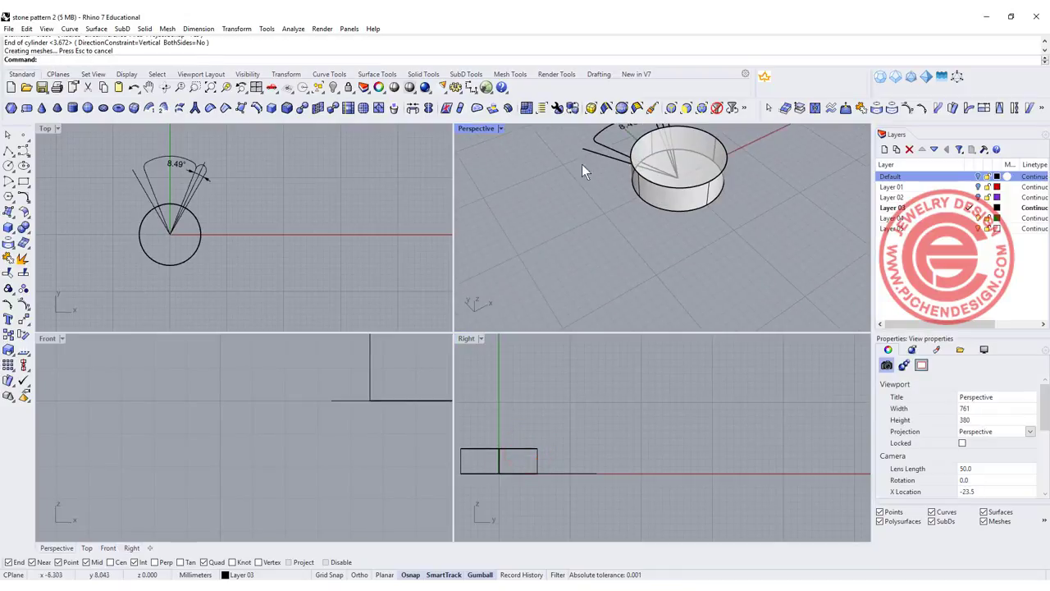
left_click(24, 228)
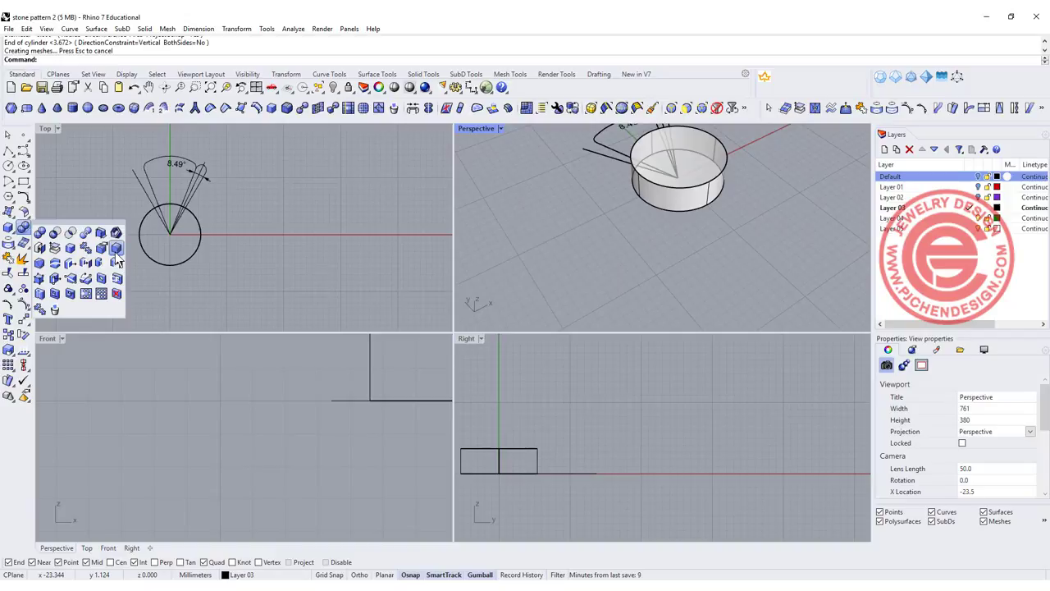
left_click(116, 249)
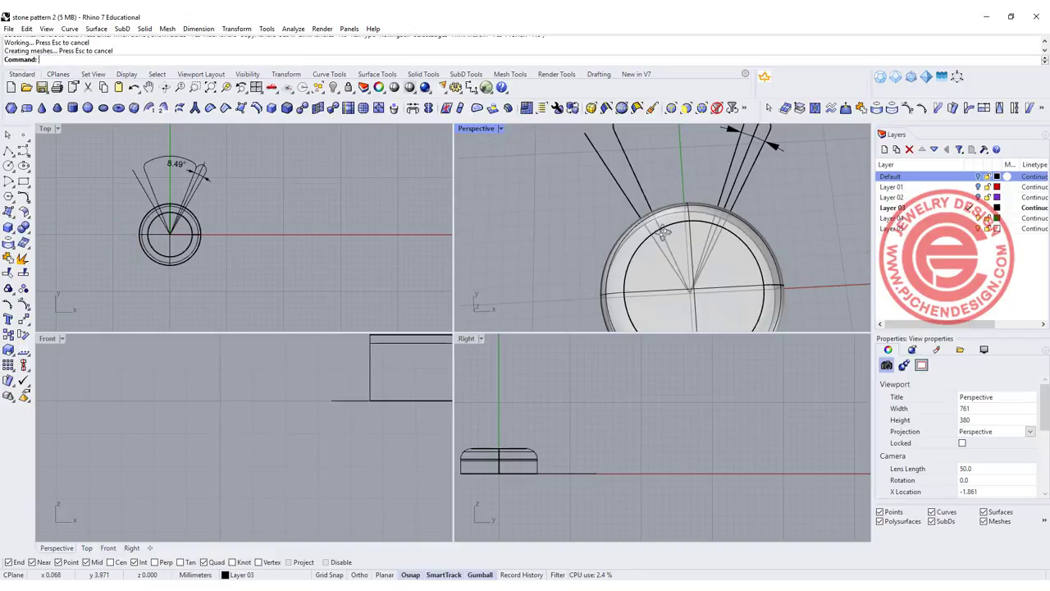
- Draw a rectangle with conic corners in the Front view beside the cylinder, about 10 mm wide
scroll(186, 246, "up", 10)
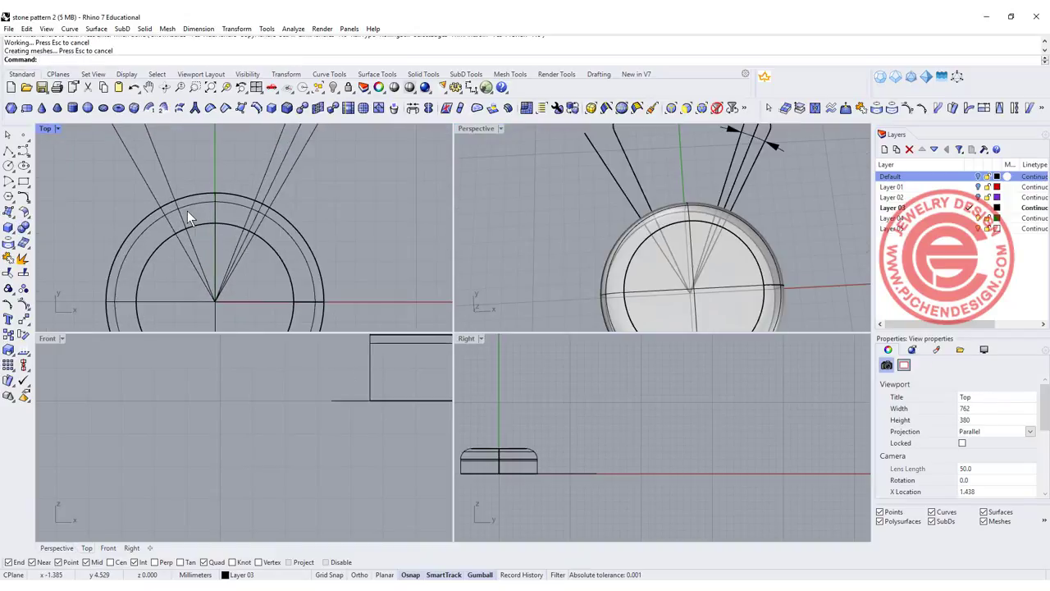
scroll(308, 413, "down", 6)
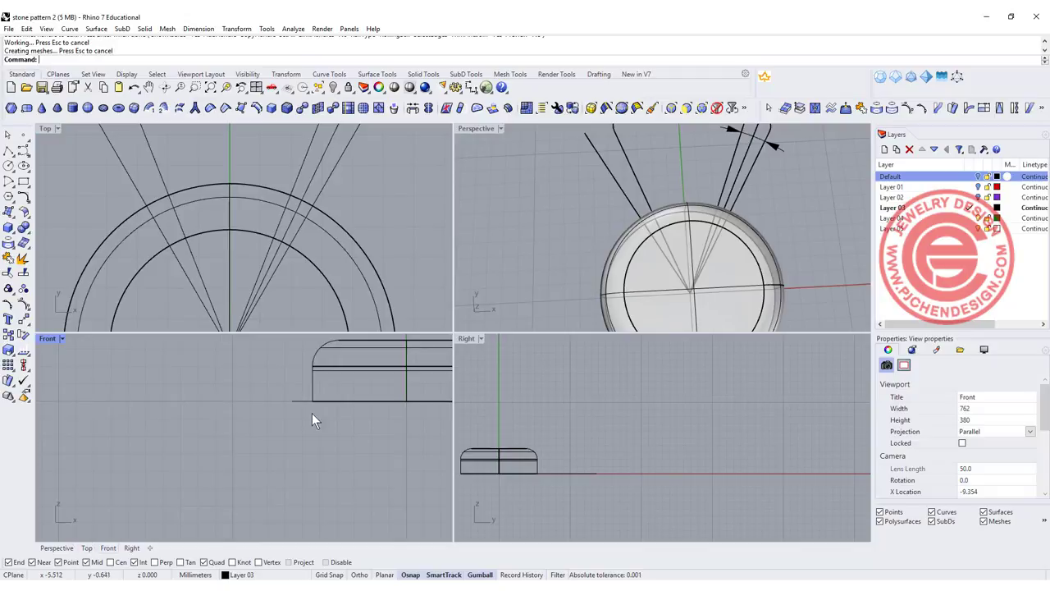
scroll(304, 437, "up", 3)
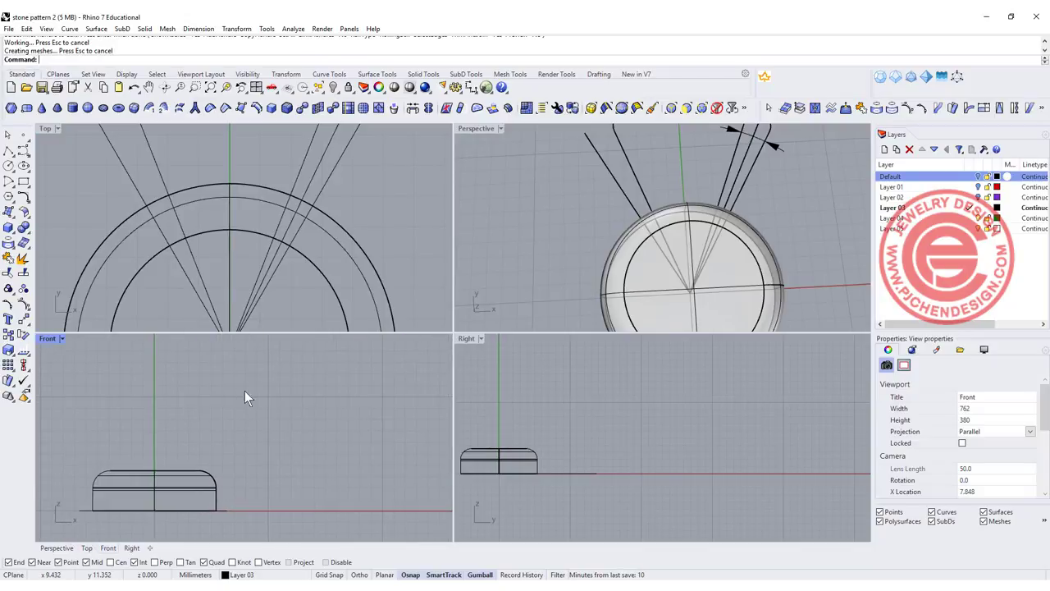
left_click(24, 182)
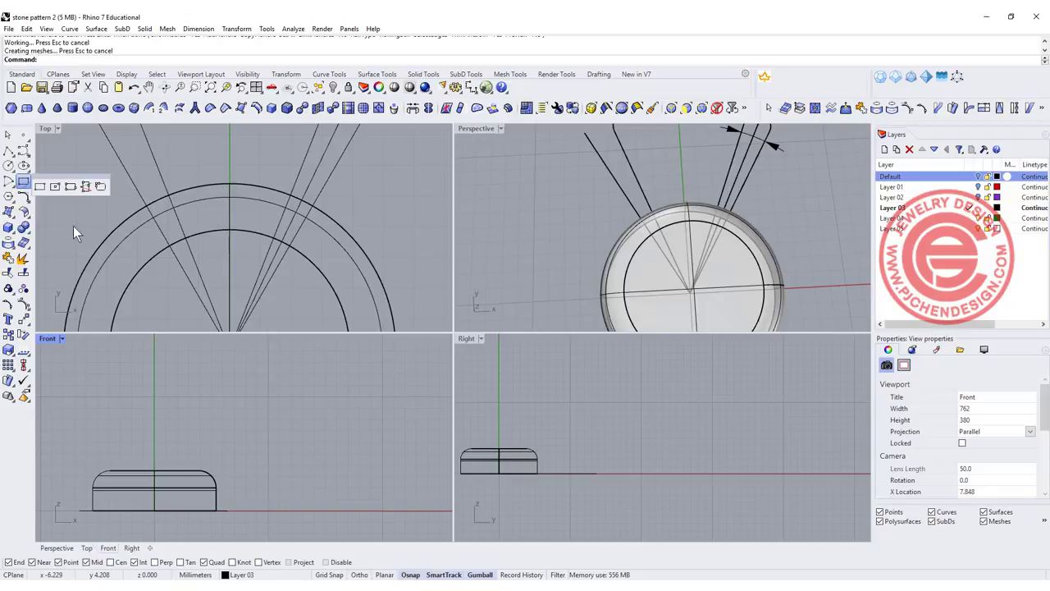
left_click(100, 187)
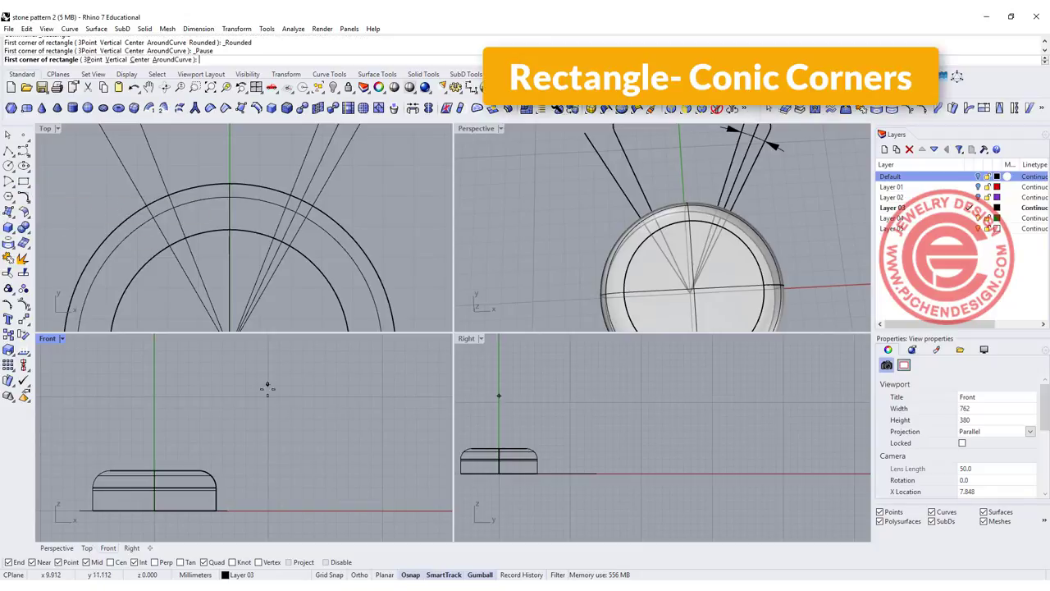
left_click(249, 402)
left_click(364, 456)
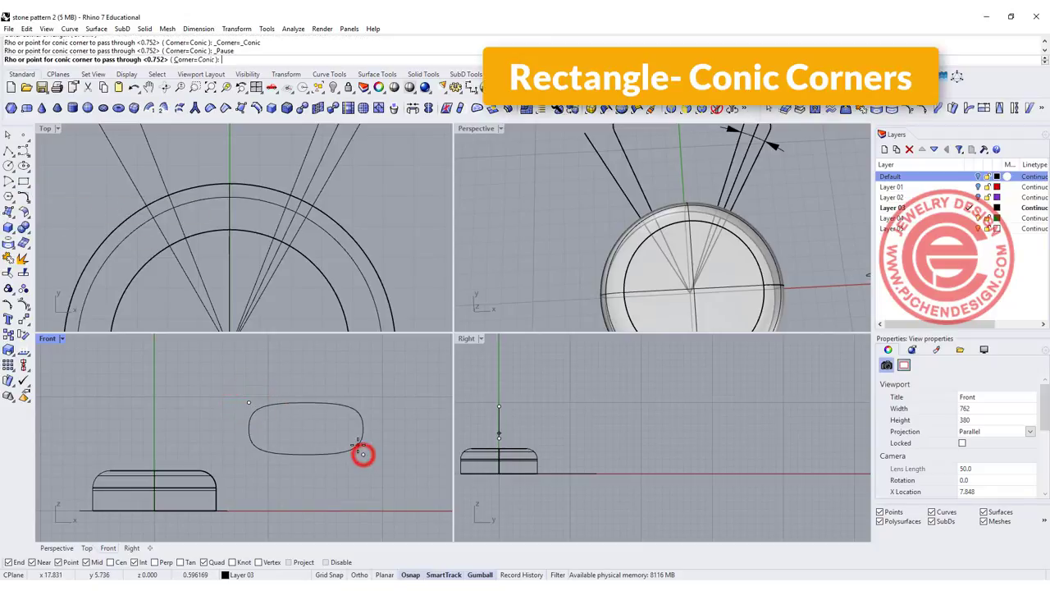
left_click(363, 437)
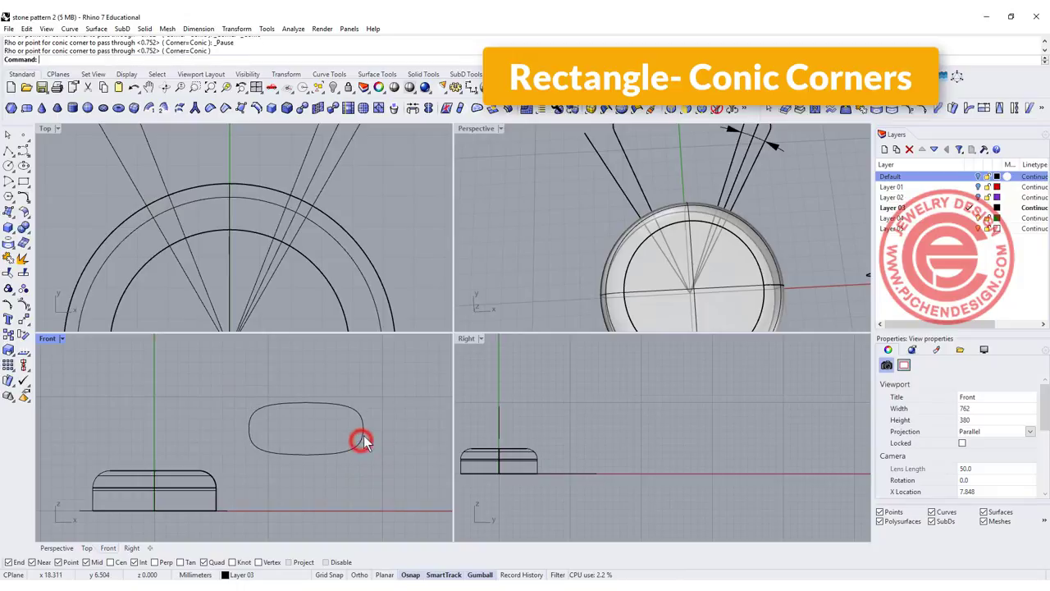
- Split the conic-cornered rectangle at the midpoints of its two short sides and delete its lower half
left_click(23, 274)
left_click(85, 59)
left_click(249, 427)
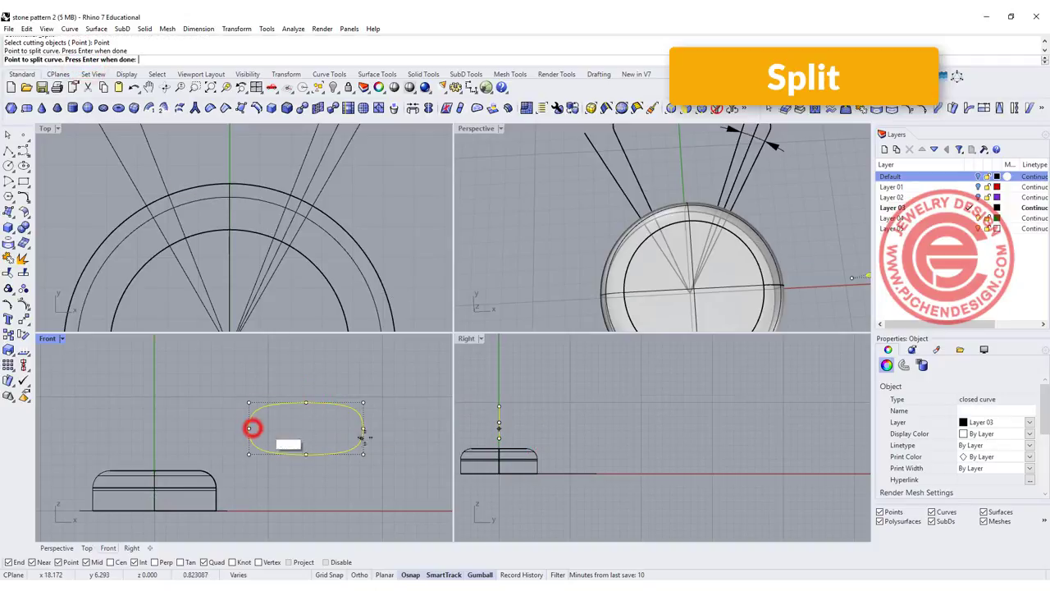
left_click(364, 428)
right_click(366, 480)
key("Delete")
- Start a two-point Orient of the remaining arch from its two endpoints, with Copy=Yes and Scale=3D
scroll(175, 217, "up", 2)
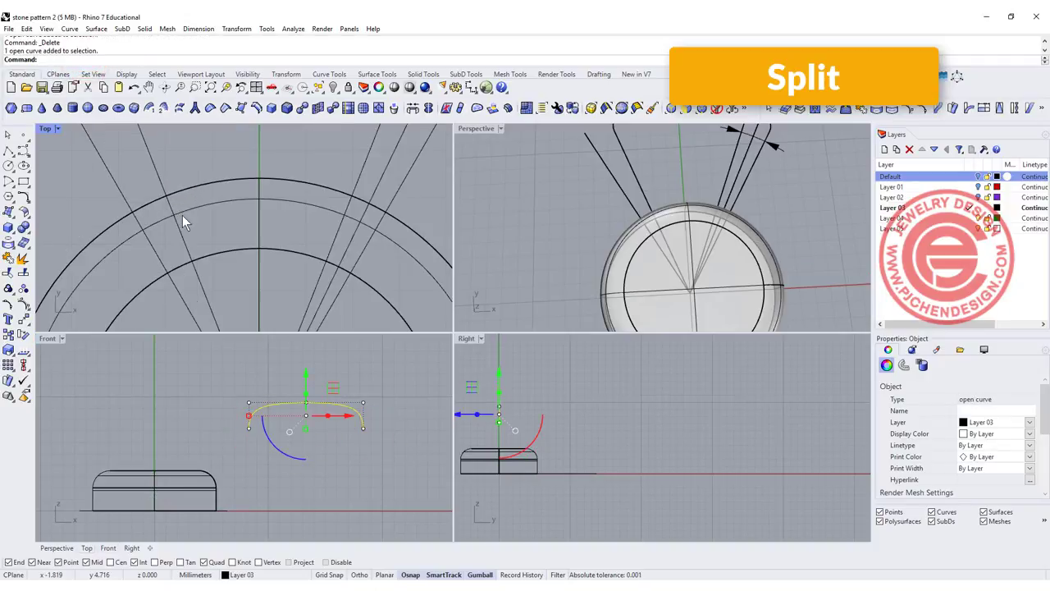
double_click(479, 129)
right_click_drag(605, 316, 489, 282)
left_click(237, 30)
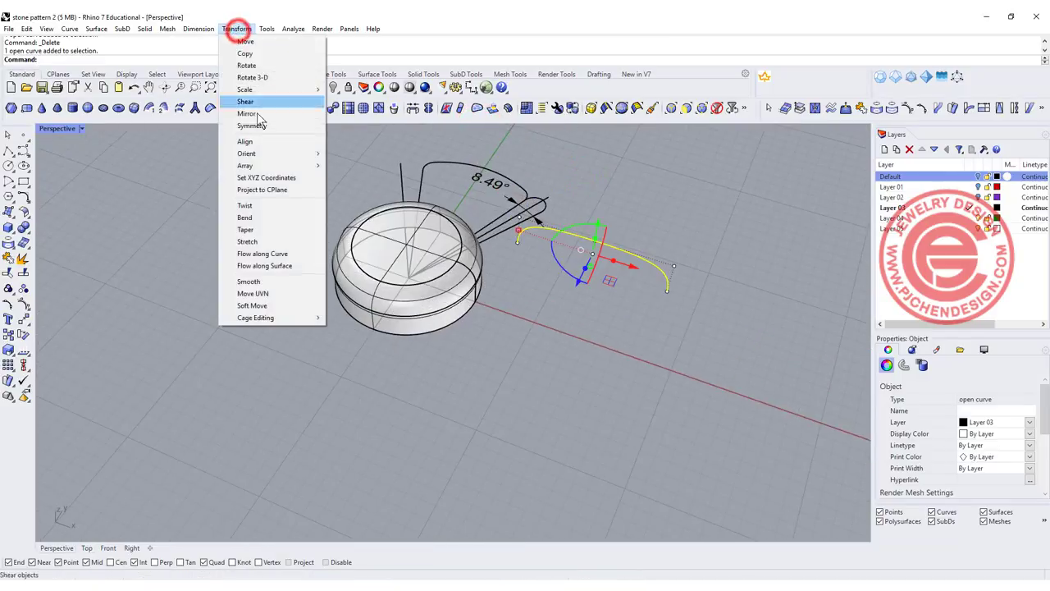
mouse_move(274, 154)
left_click(353, 154)
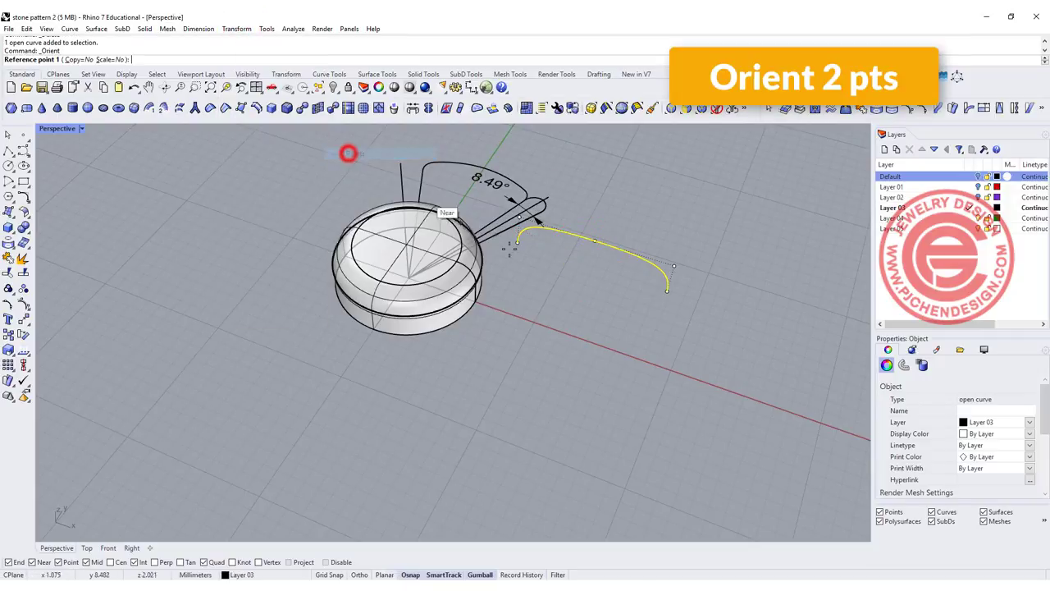
left_click(519, 241)
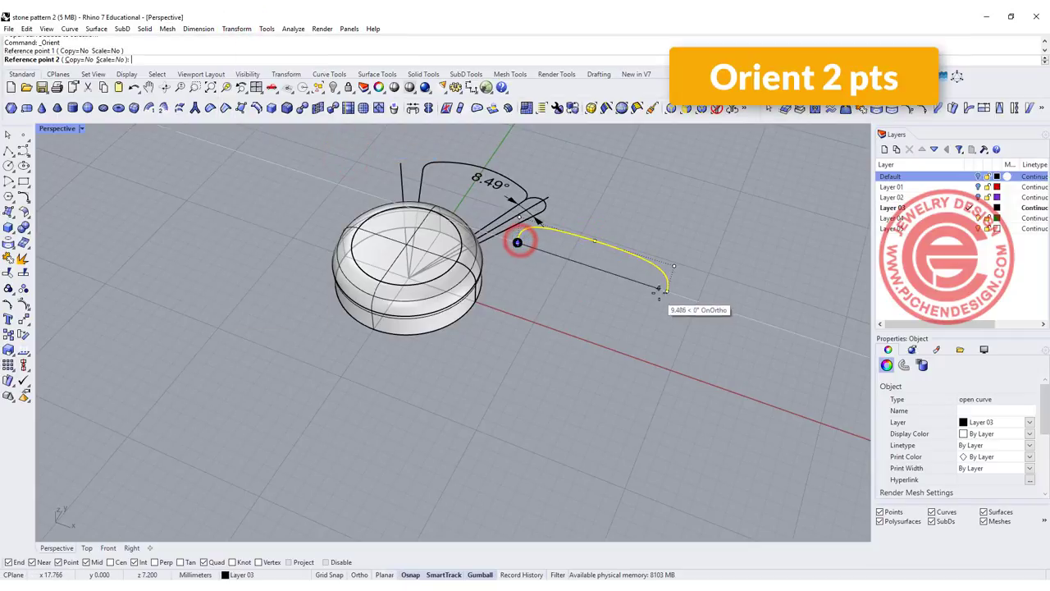
left_click(667, 290)
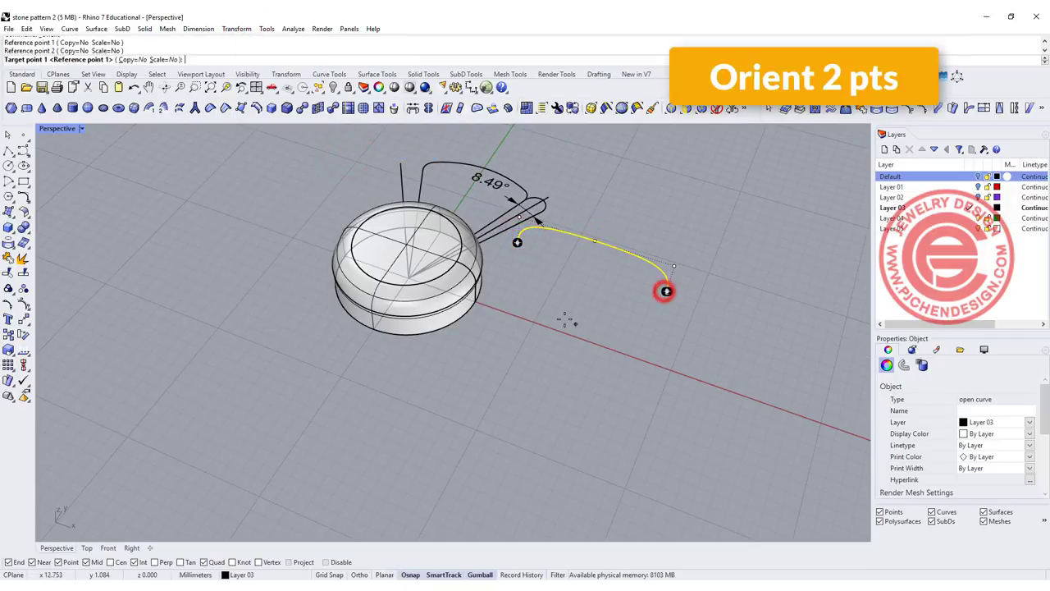
left_click(132, 59)
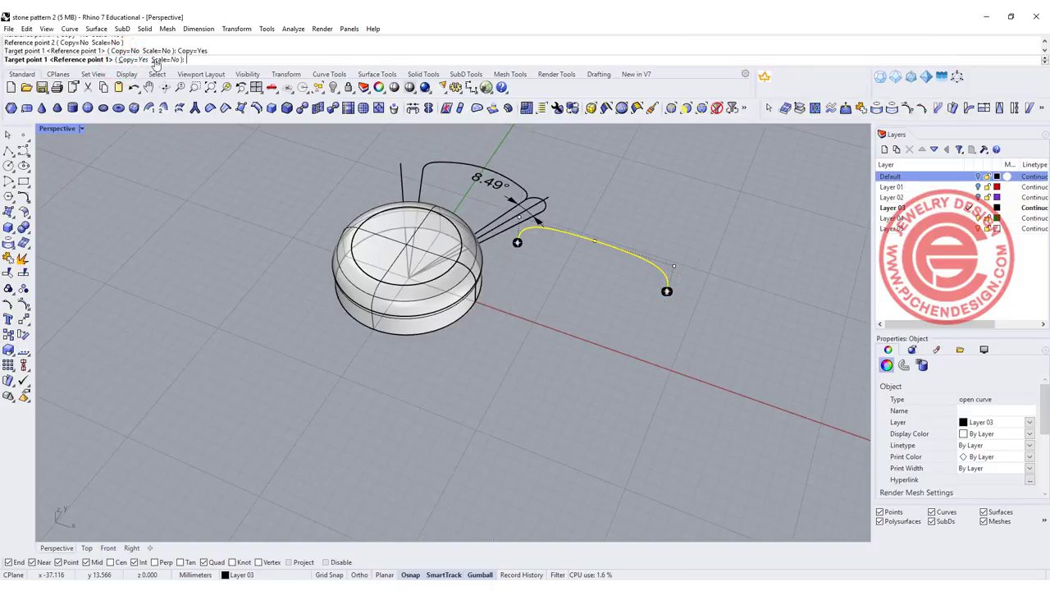
left_click(161, 59)
left_click(73, 59)
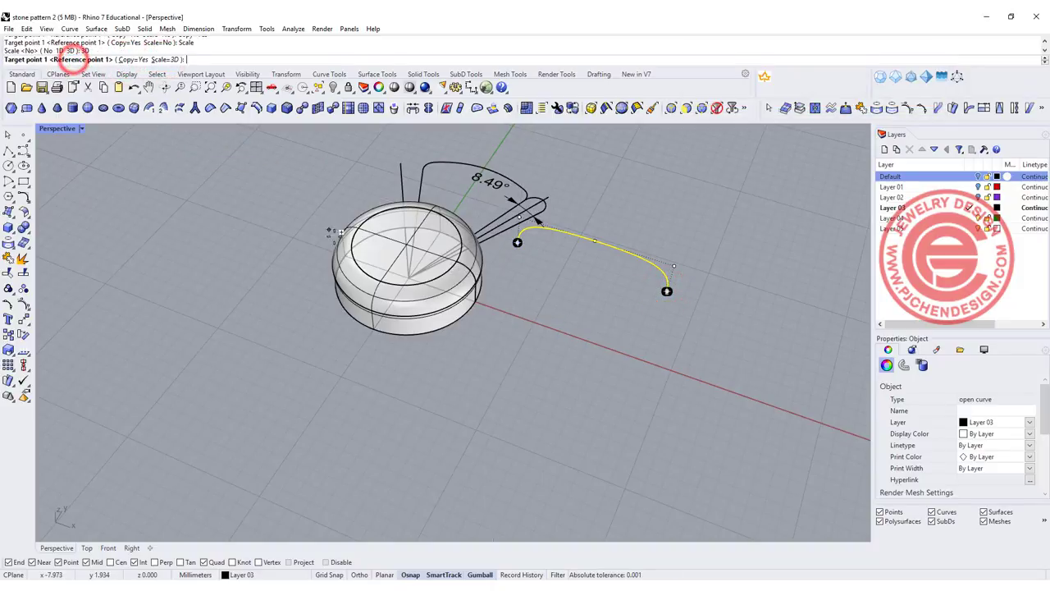
- Place a scaled copy of the arch across the wide petal, horizontally between its side lines within the cylinder's outline
scroll(455, 226, "up", 5)
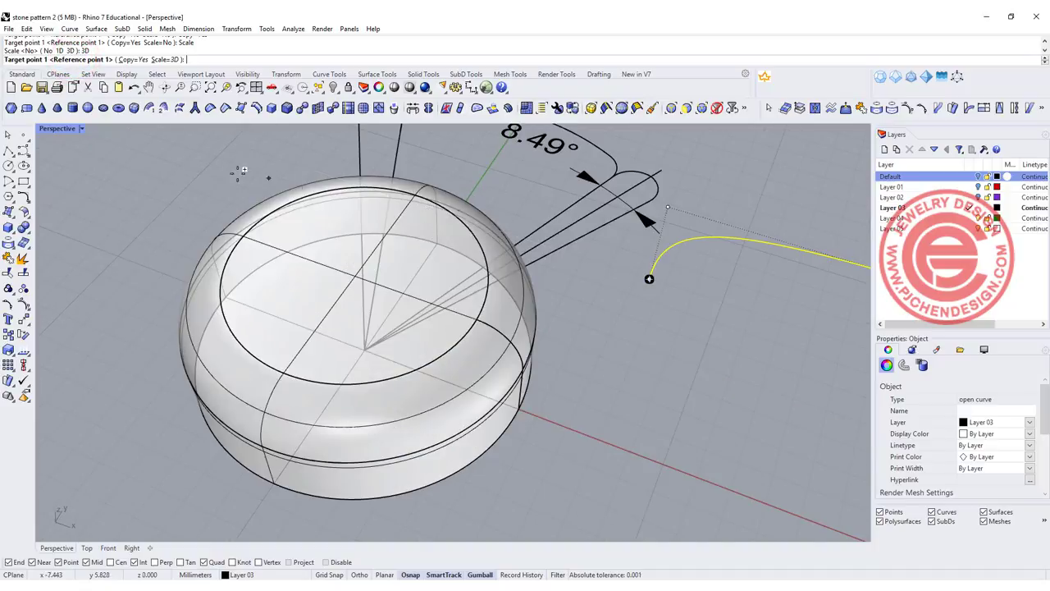
double_click(57, 129)
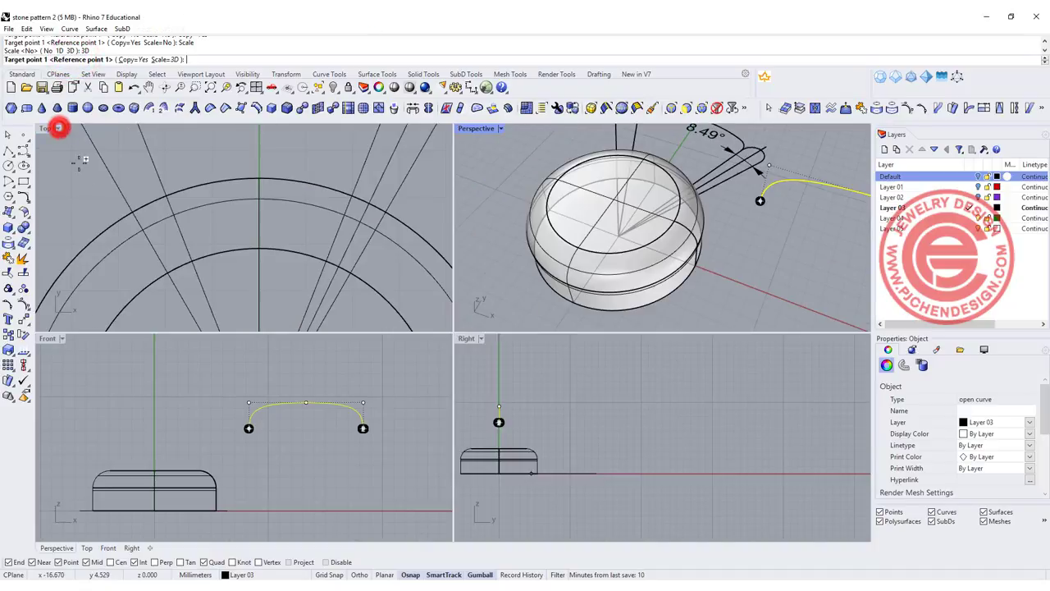
left_click(180, 227)
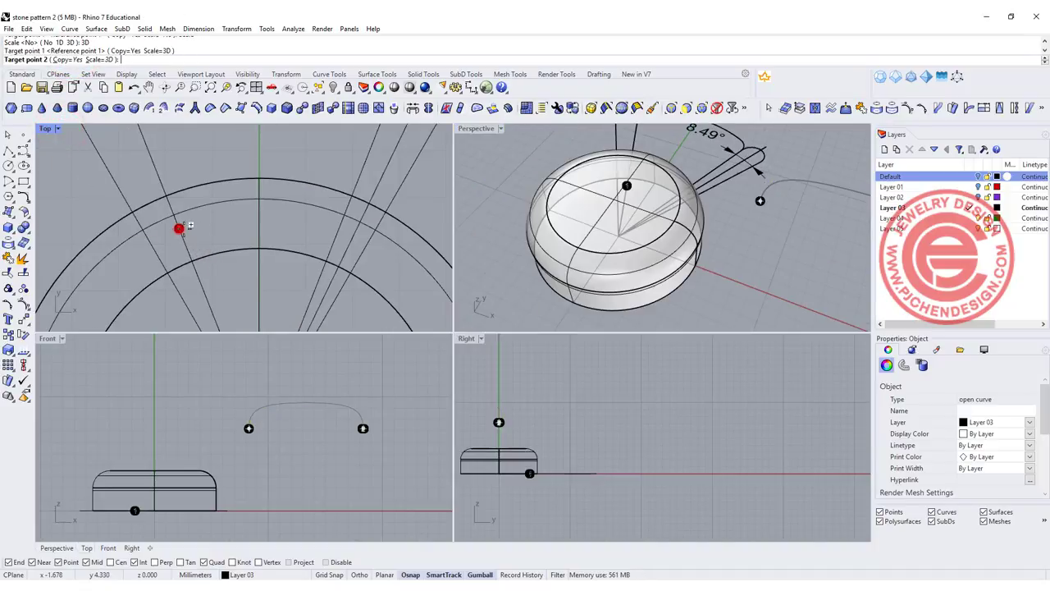
left_click(339, 229)
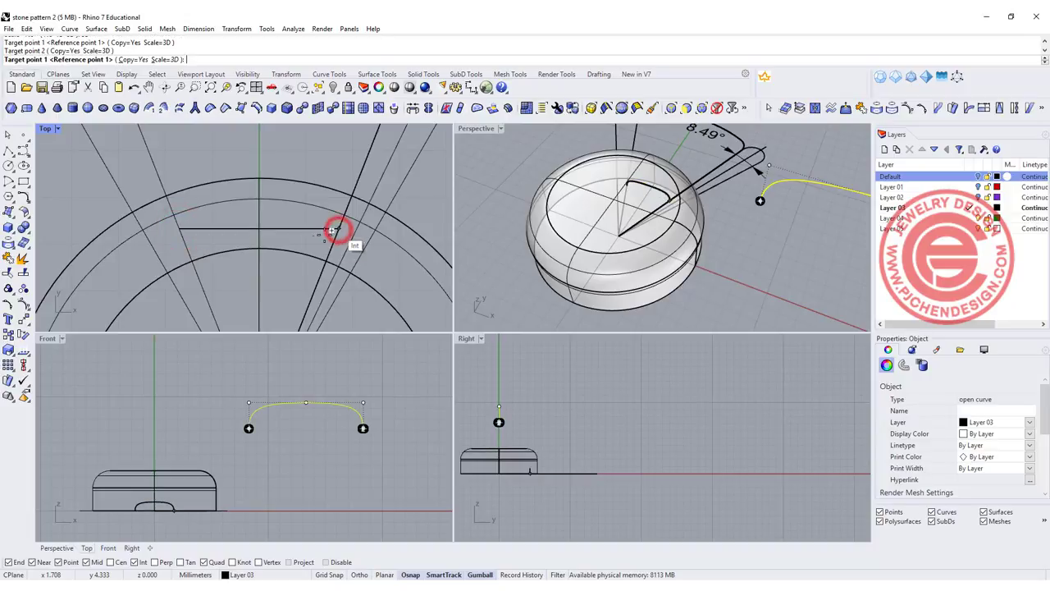
- Place another scaled arch copy across the narrow petal, from the wide arch's end to the petal's outer line, and finish orienting
scroll(327, 241, "up", 3)
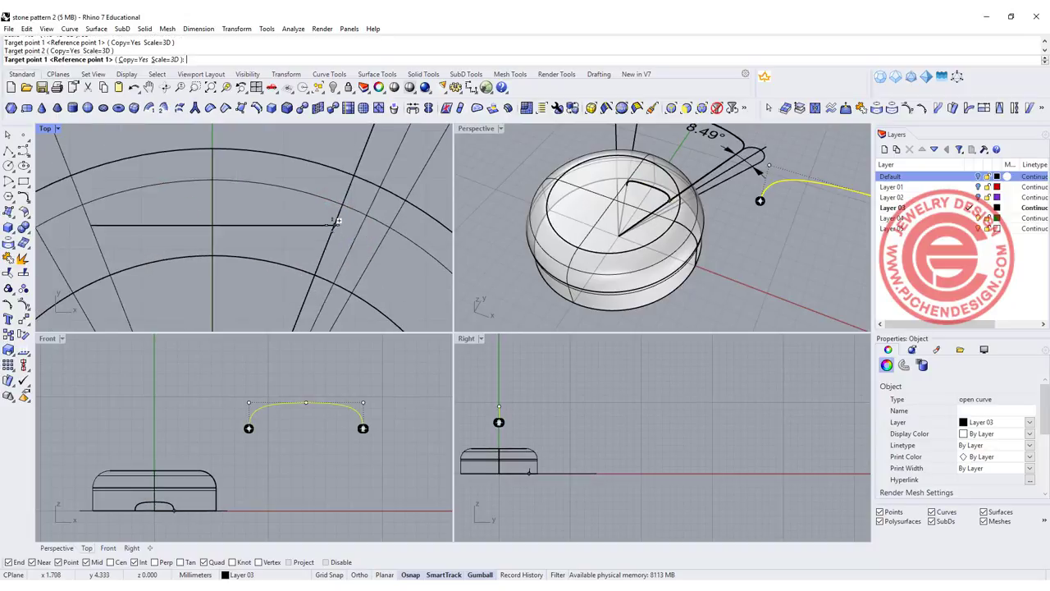
left_click(334, 224)
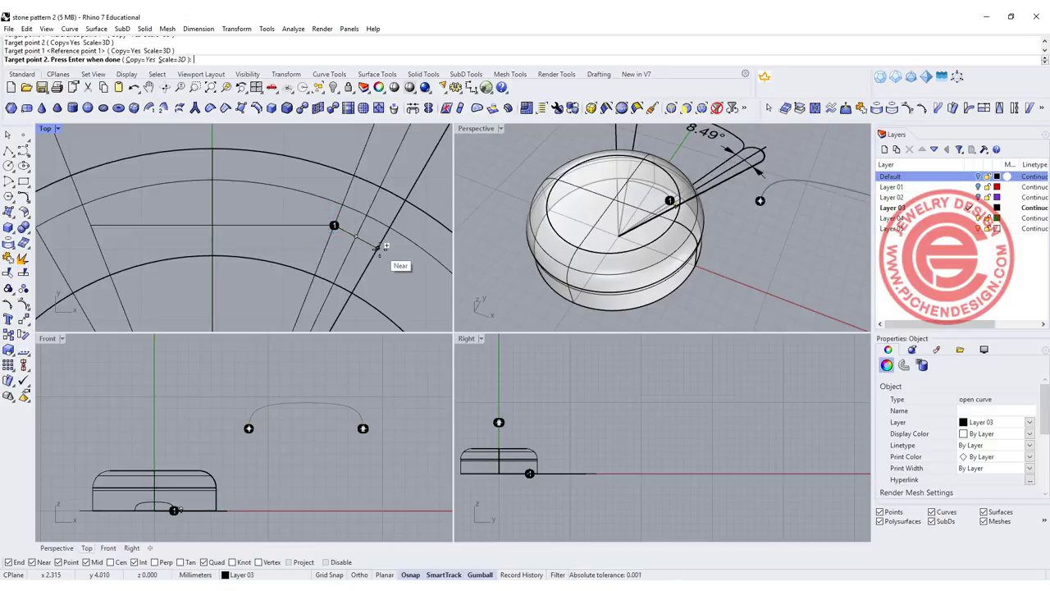
left_click(381, 248)
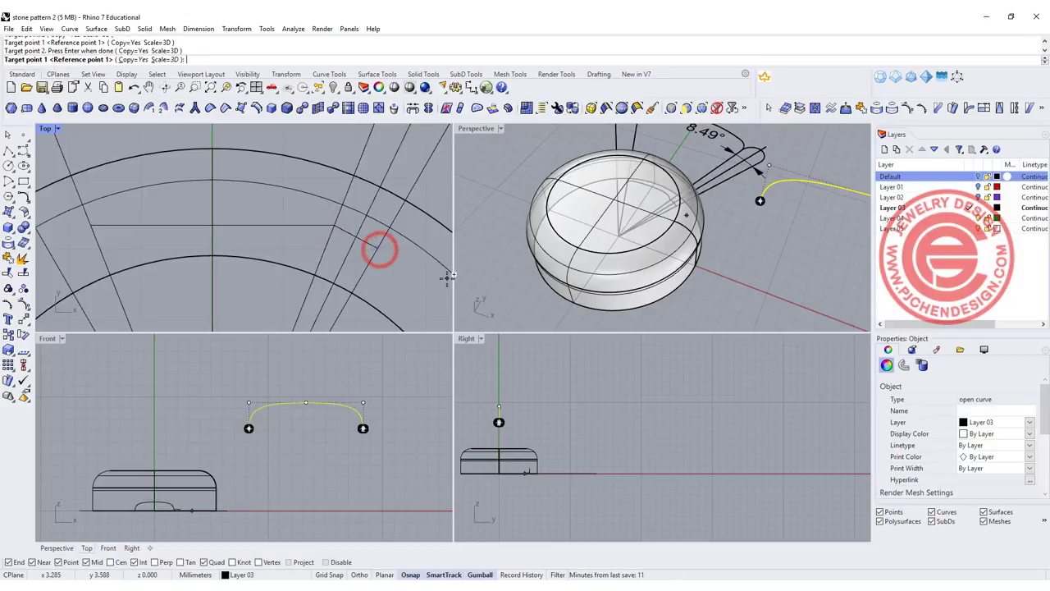
key("Return")
key("Return")
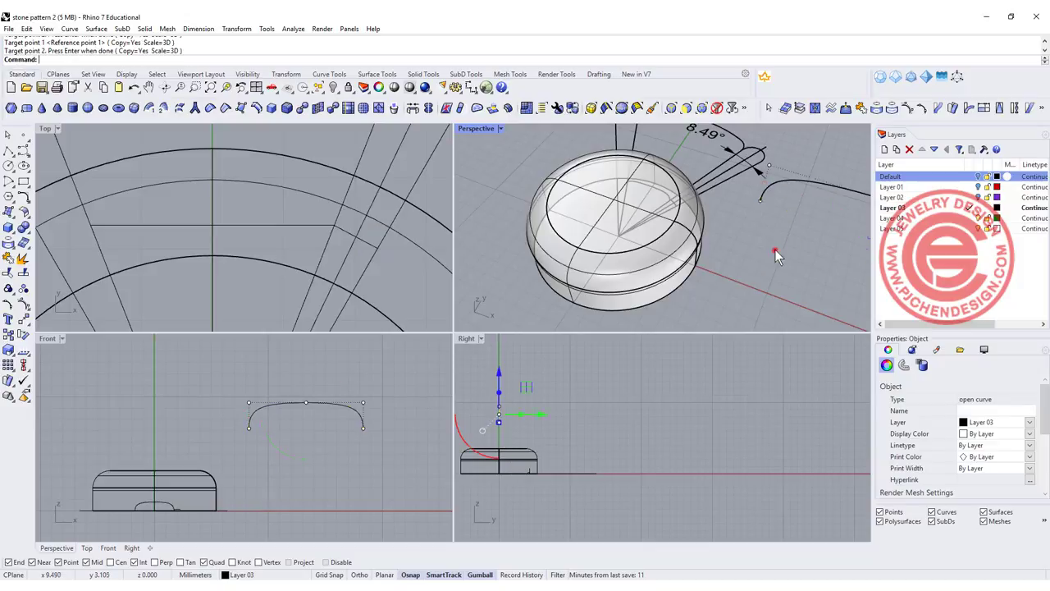
left_click(775, 250)
- Raise the three upper control points of the narrow petal's arch by about 0.46 mm to make it taller
scroll(668, 194, "up", 8)
scroll(675, 206, "up", 4)
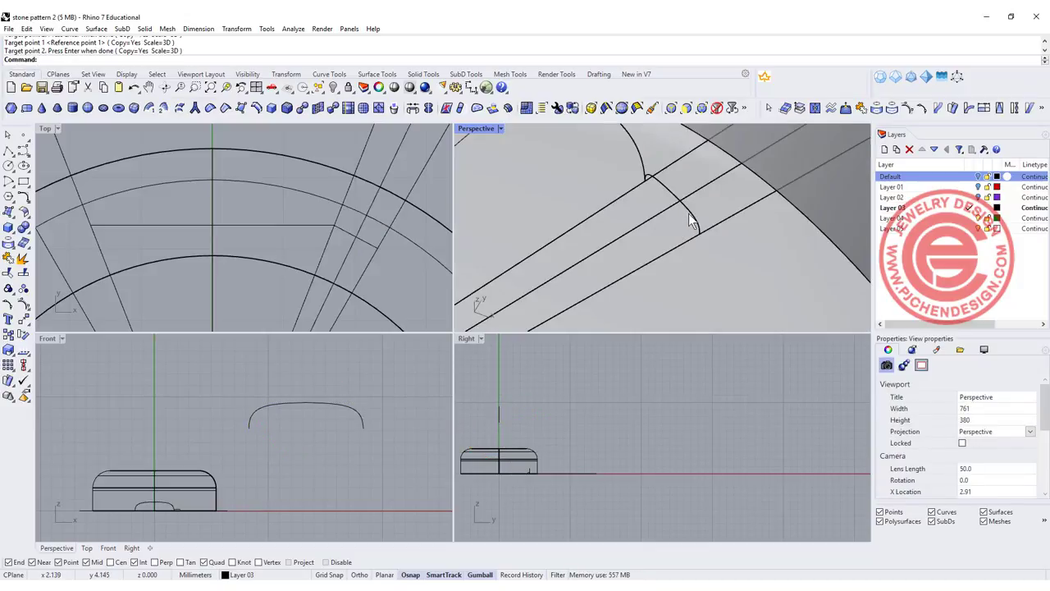
left_click(689, 215)
scroll(496, 466, "up", 5)
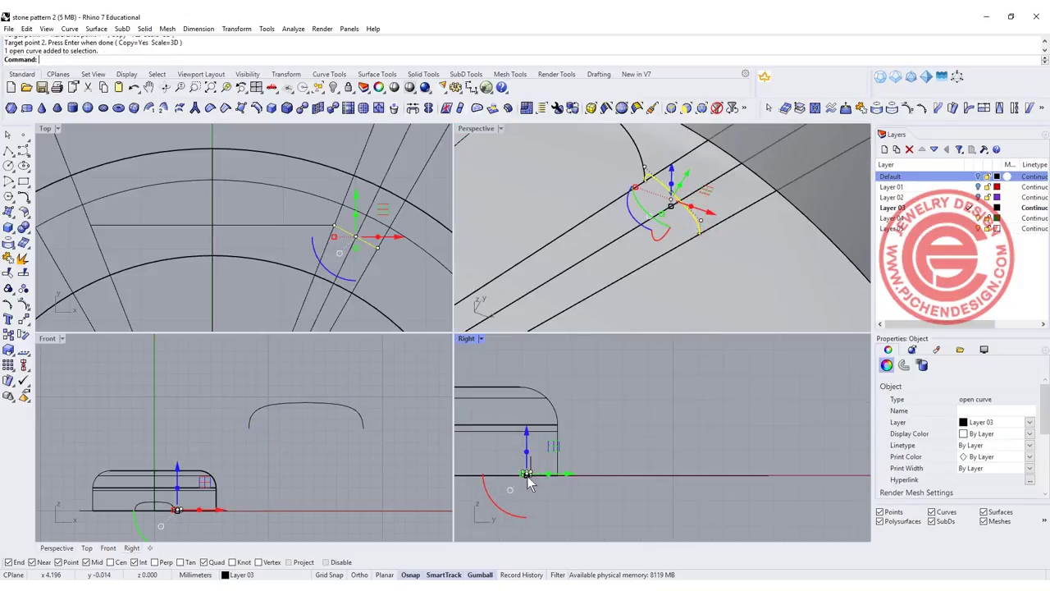
left_click_drag(494, 457, 573, 482)
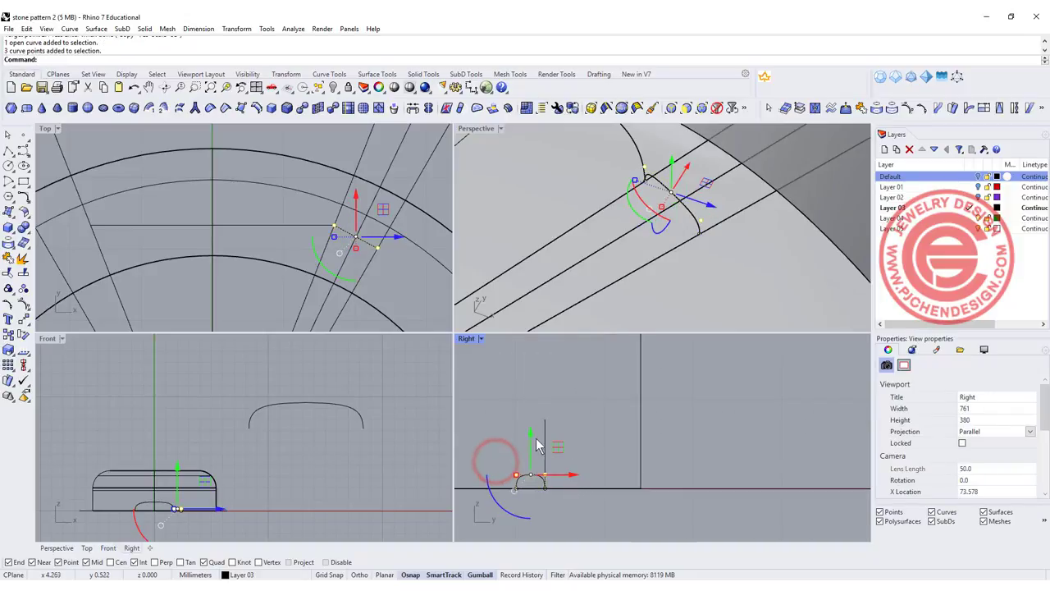
left_click_drag(531, 434, 532, 396)
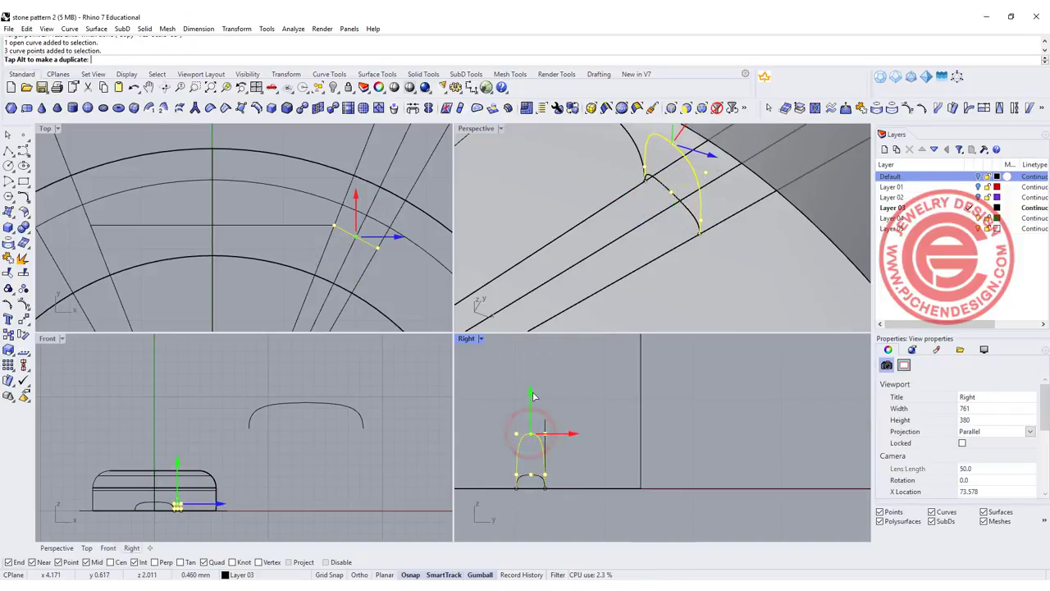
left_click(750, 397)
scroll(695, 197, "down", 8)
right_click_drag(694, 196, 695, 214)
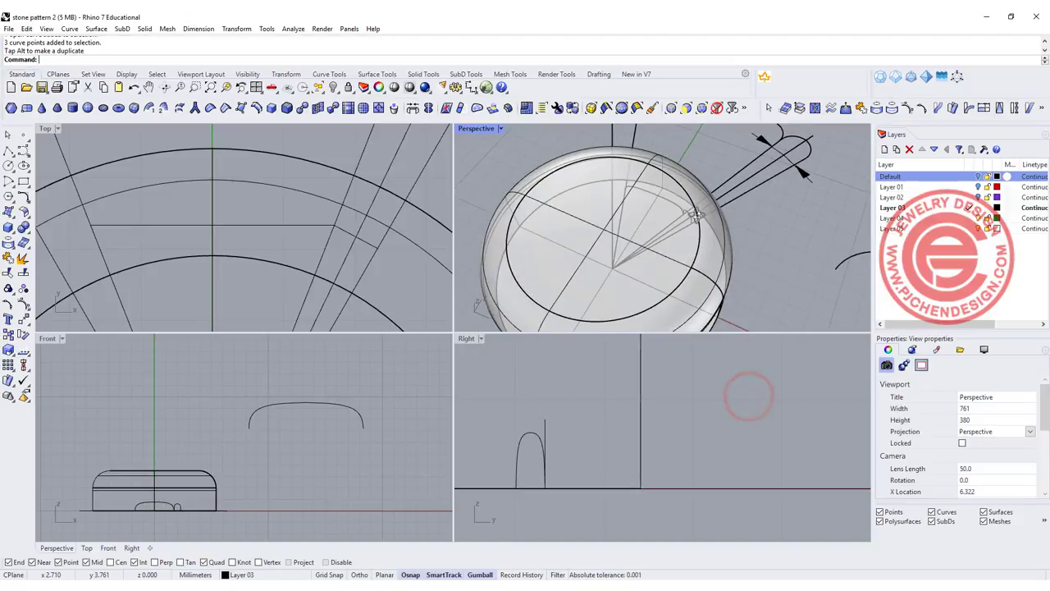
- Sweep the wide arch along the wide petal's two outline curves with Sweep 2 Rails, leaving the cross sections unchanged
scroll(369, 220, "down", 6)
right_click_drag(344, 180, 347, 235)
scroll(346, 236, "down", 4)
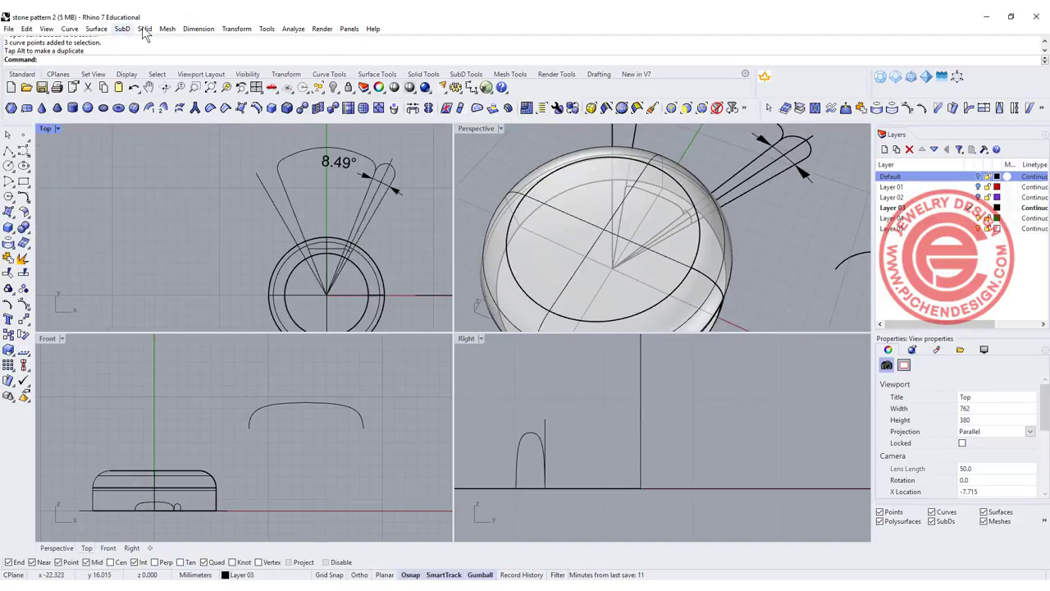
left_click(96, 28)
left_click(111, 76)
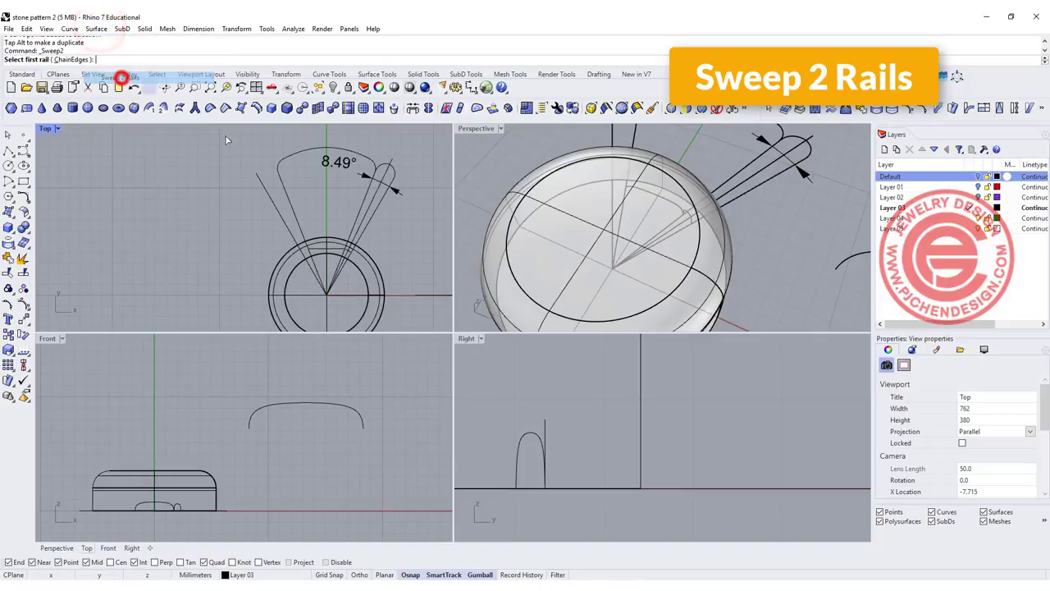
scroll(297, 211, "up", 1)
left_click(298, 223)
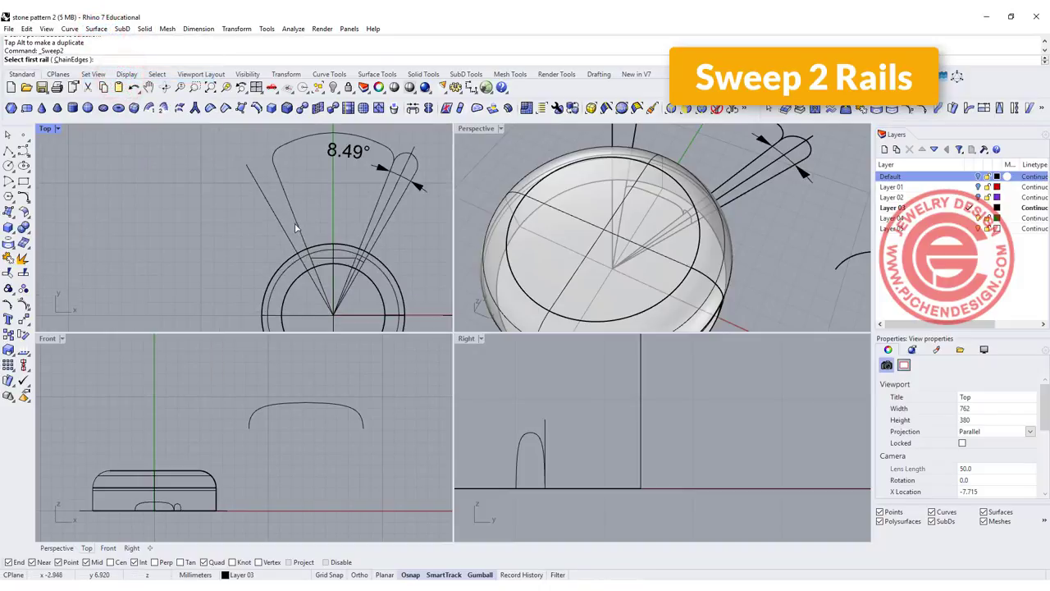
left_click(373, 214)
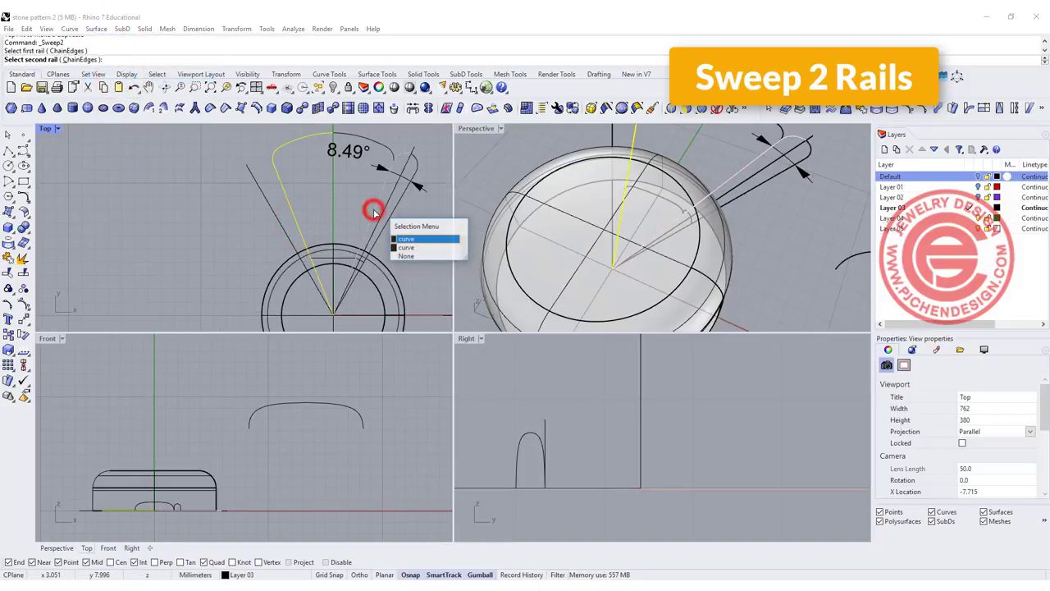
left_click(410, 248)
left_click(672, 205)
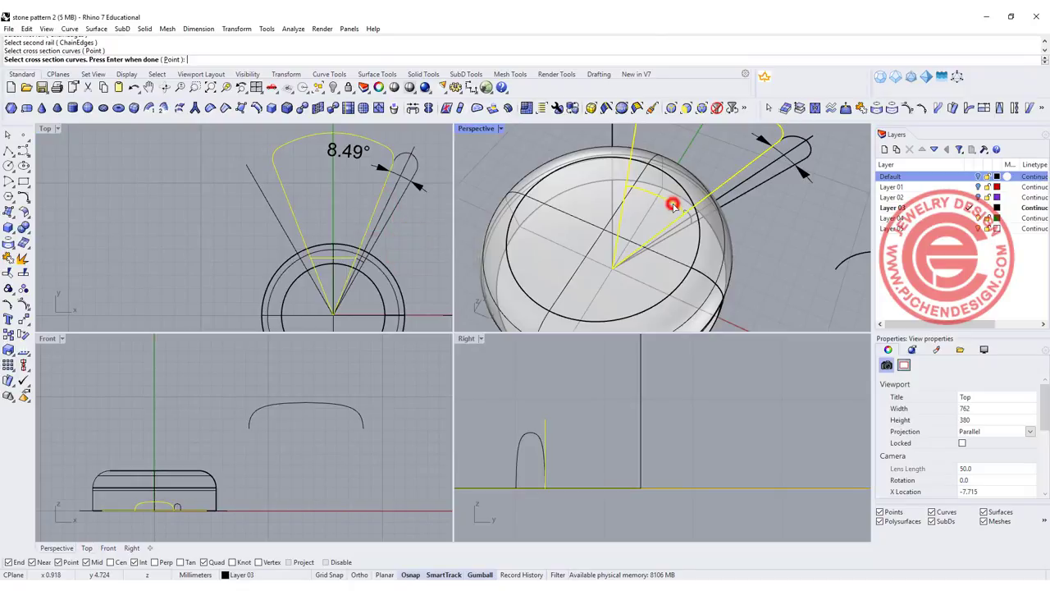
key("Return")
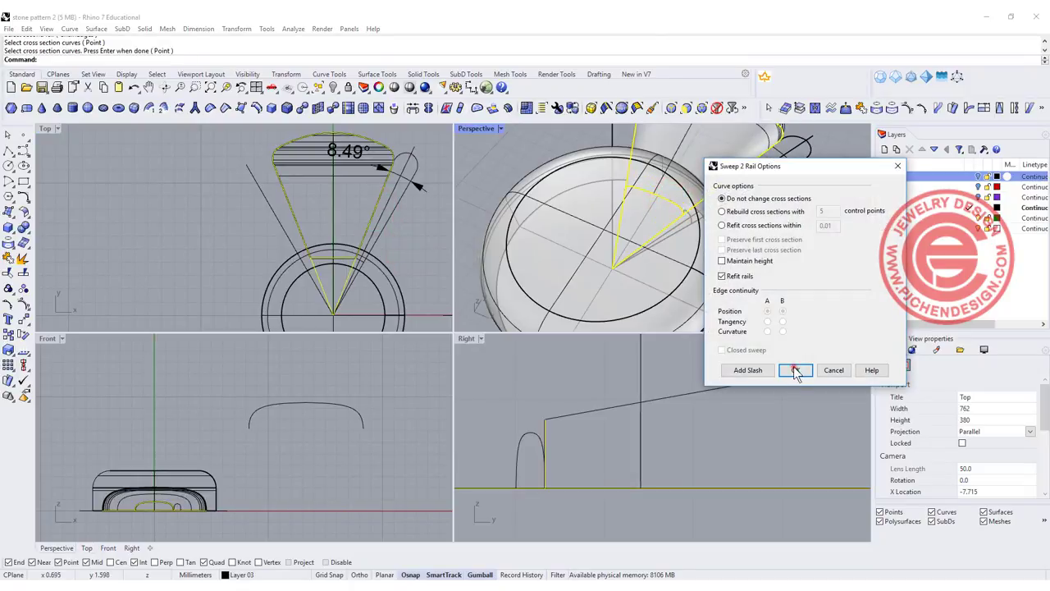
left_click(795, 370)
scroll(703, 215, "down", 5)
right_click_drag(722, 215, 706, 186)
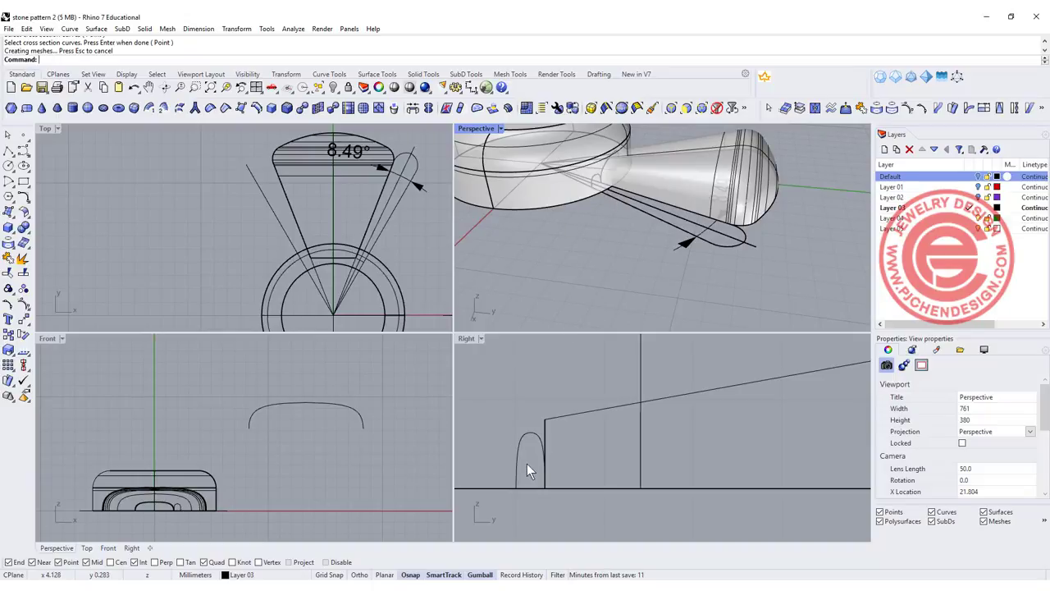
- Flatten the filleted central cylinder vertically from its base with Scale 1D to roughly the wide petal's height
left_click(217, 493)
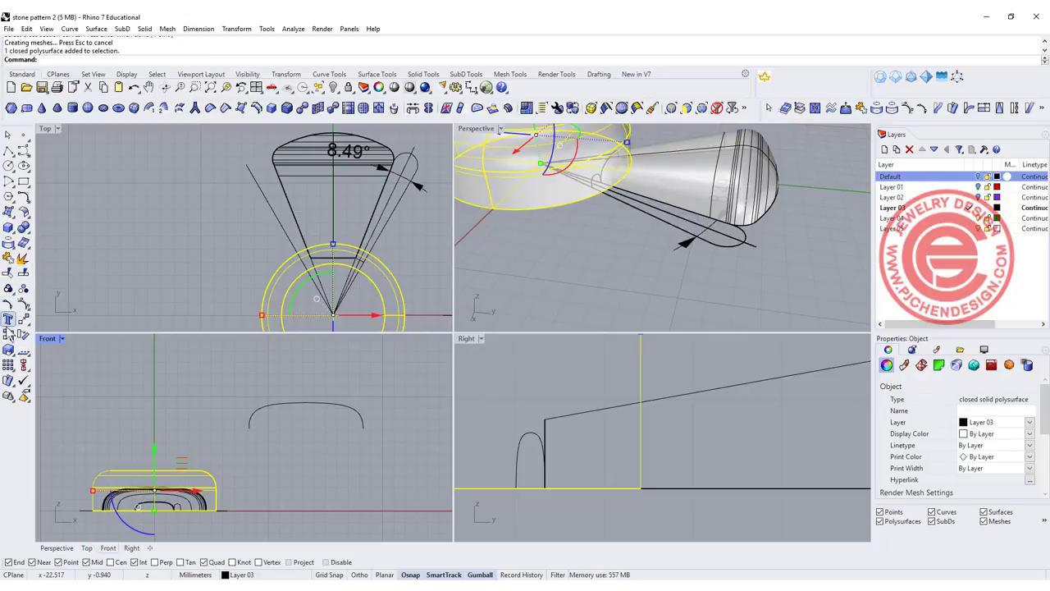
left_click(9, 351)
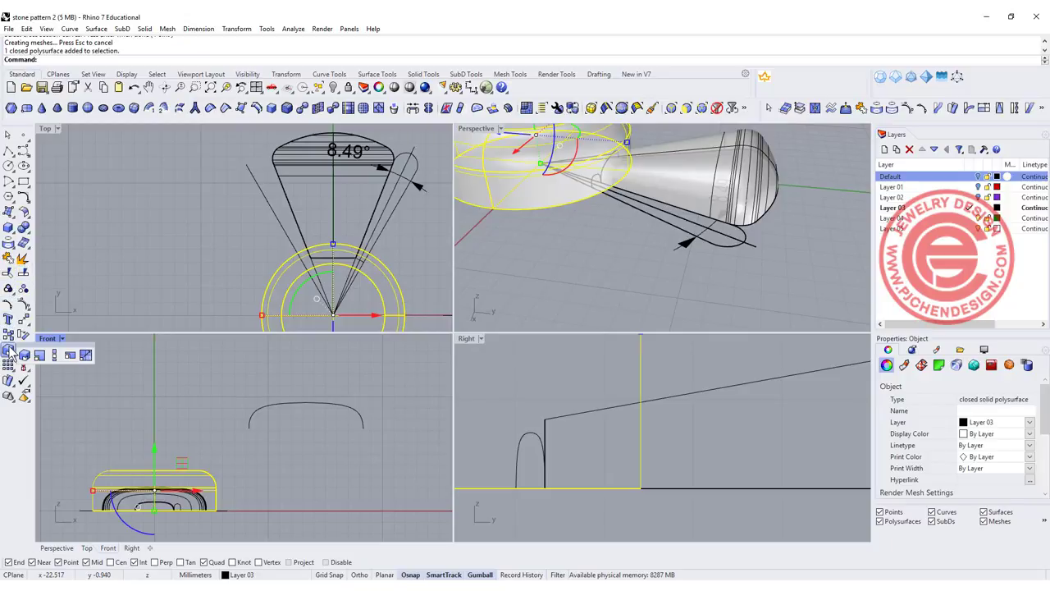
left_click(56, 355)
left_click(216, 509)
left_click(223, 397)
left_click(201, 427)
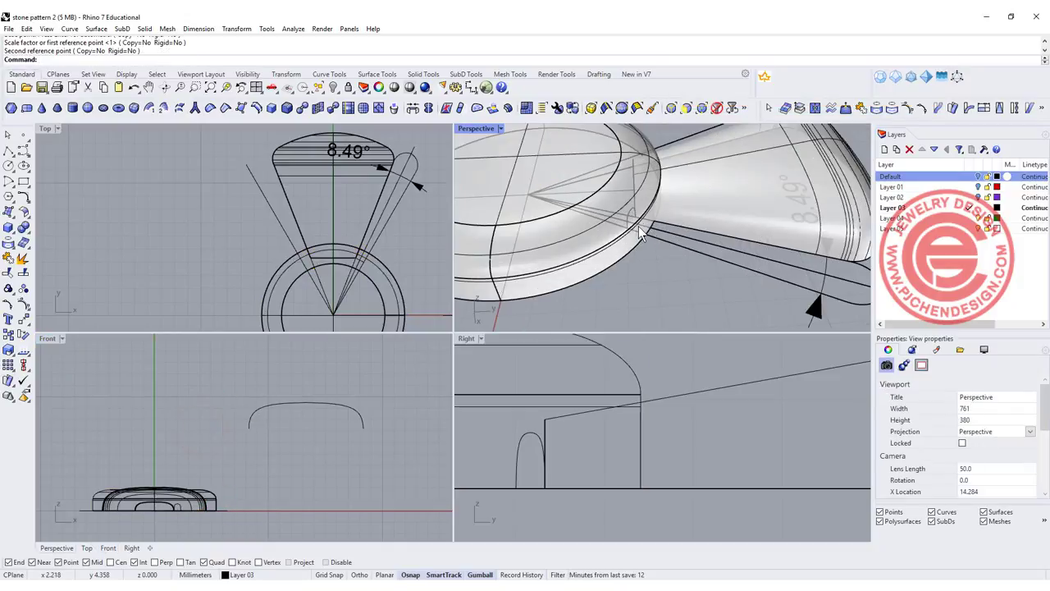
scroll(645, 231, "down", 1)
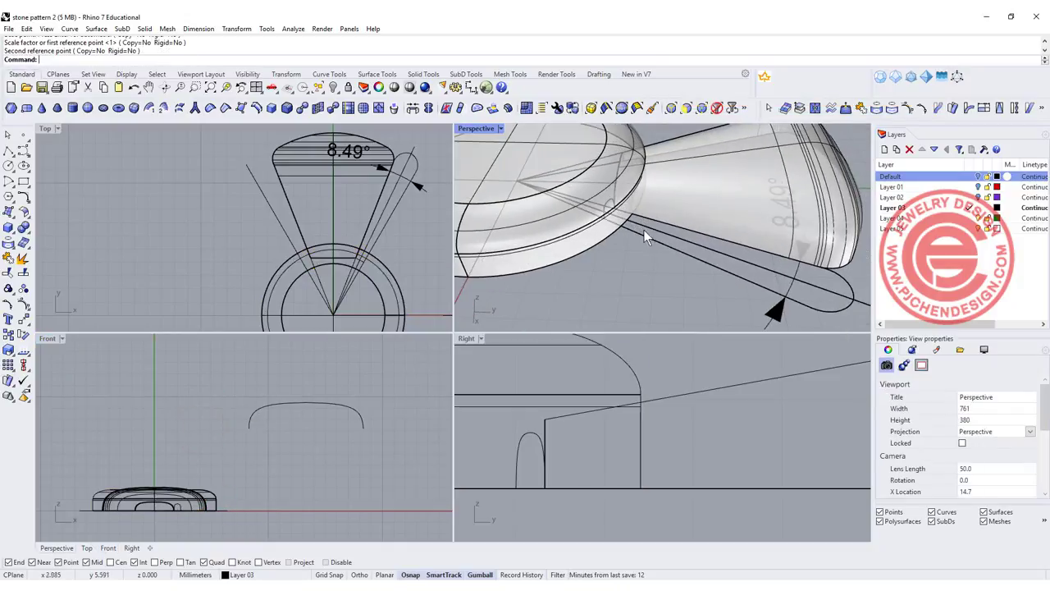
- Sweep the narrow arch along the narrow petal's two outline curves with Sweep 2 Rails, leaving the cross sections unchanged
left_click(103, 29)
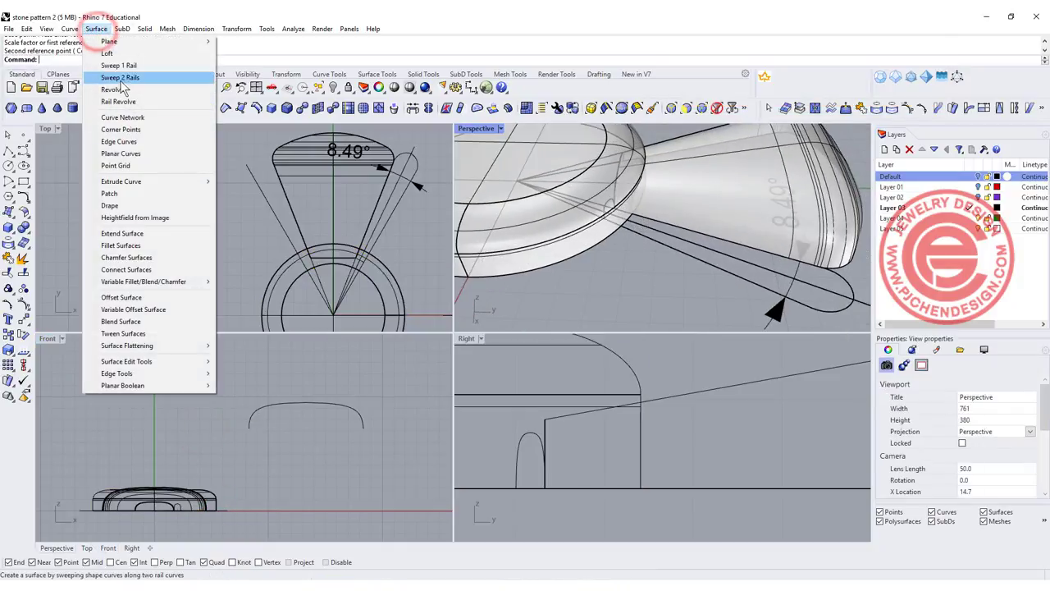
left_click(121, 78)
left_click(664, 247)
left_click(680, 228)
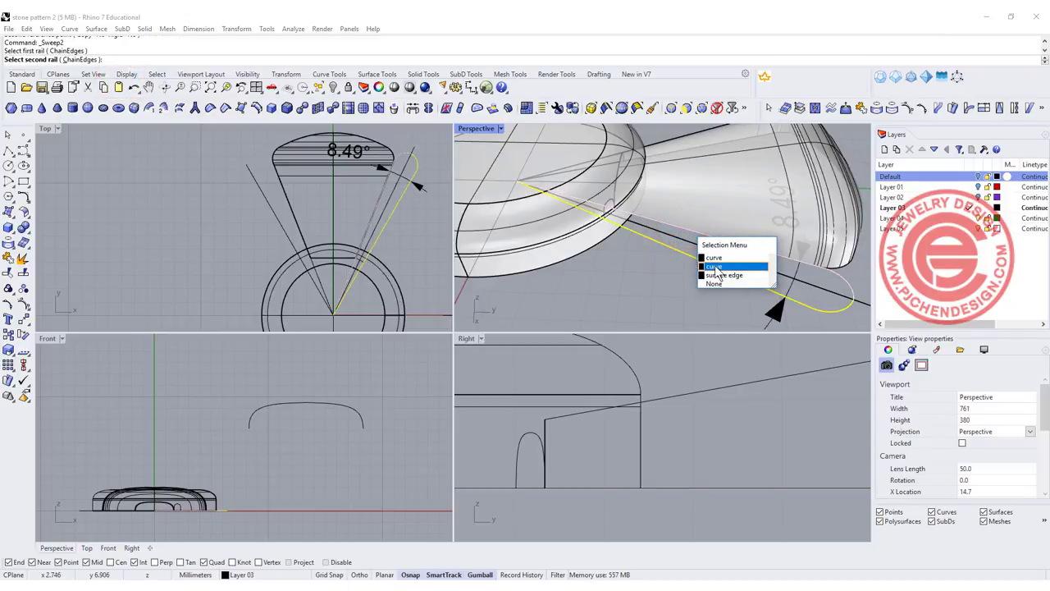
left_click(715, 267)
left_click(605, 213)
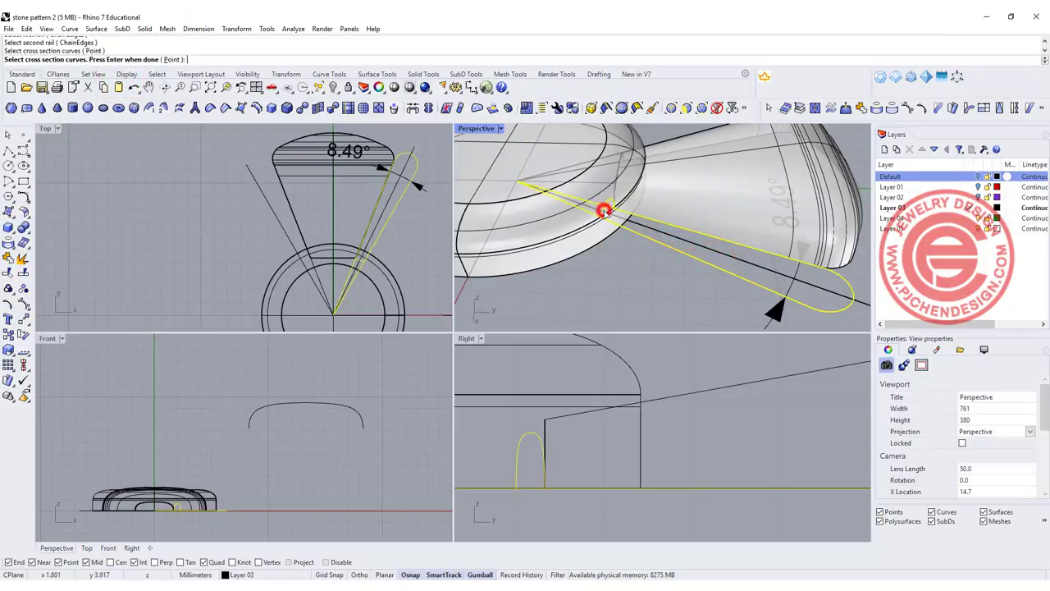
key("Return")
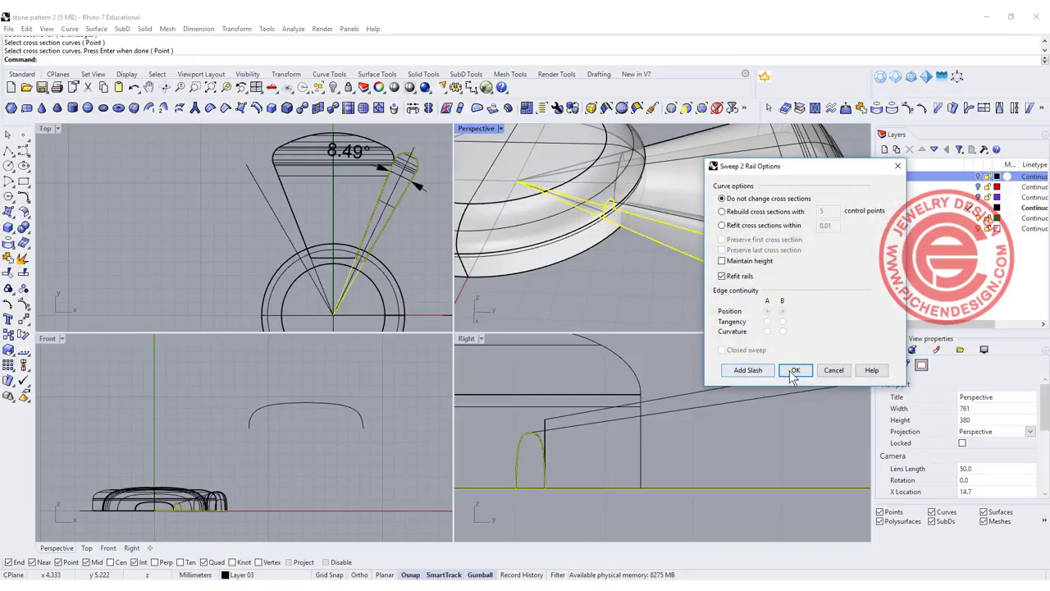
left_click(792, 373)
right_click_drag(657, 232, 706, 320)
- Mirror a copy of the narrow petal surface to the other side of the wide petal across the vertical centre axis
scroll(332, 197, "down", 6)
right_click_drag(326, 203, 332, 197)
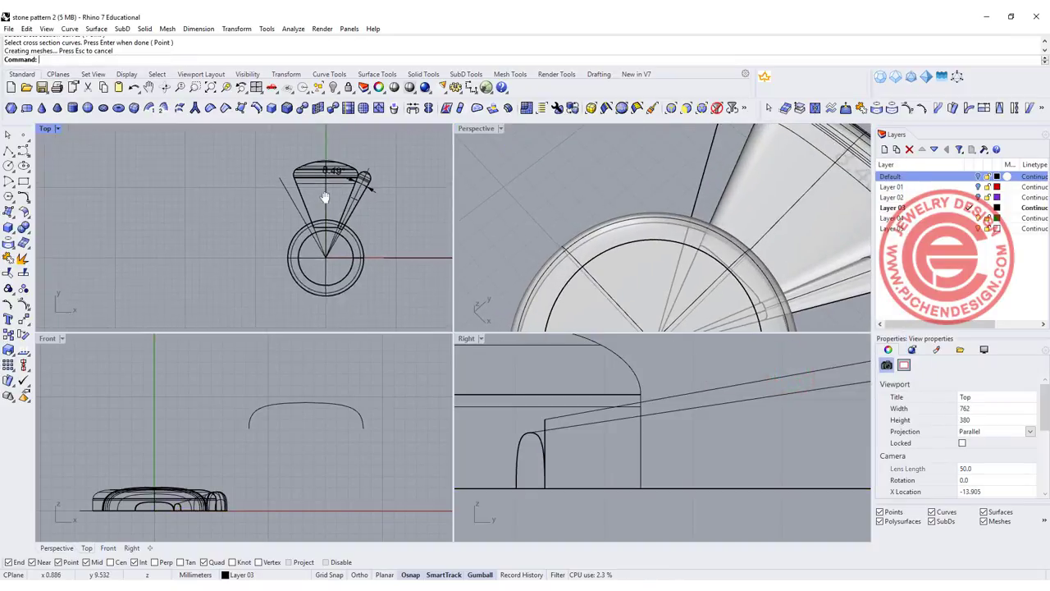
scroll(336, 189, "up", 4)
left_click(318, 182)
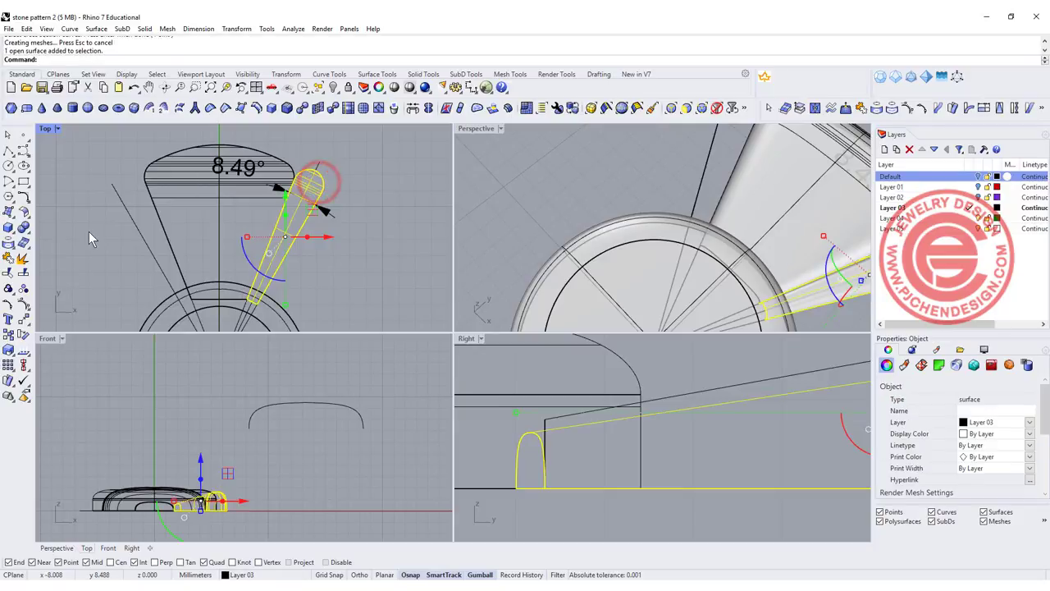
left_click(28, 317)
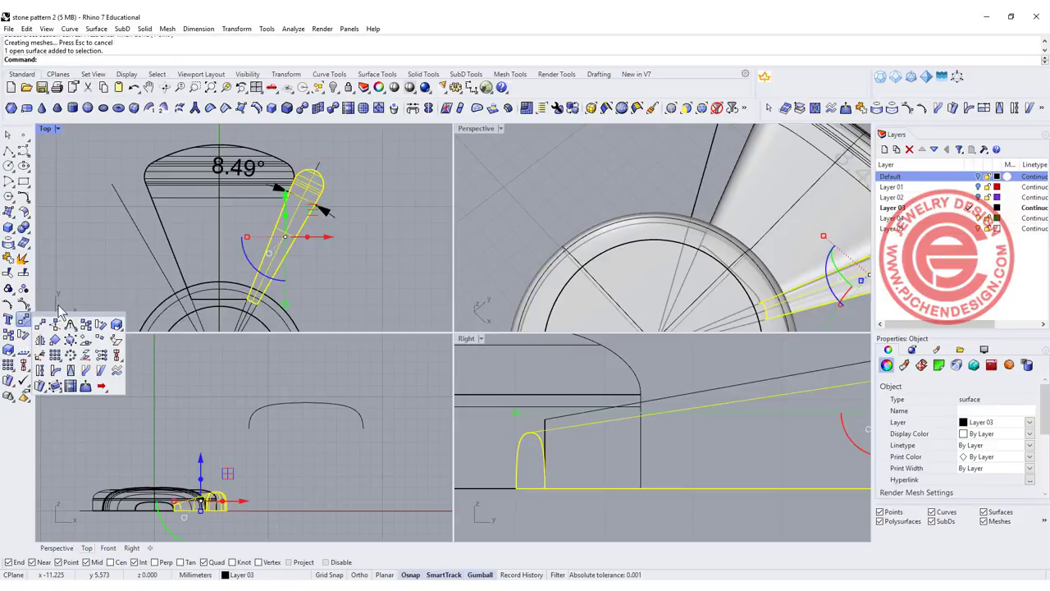
left_click(54, 339)
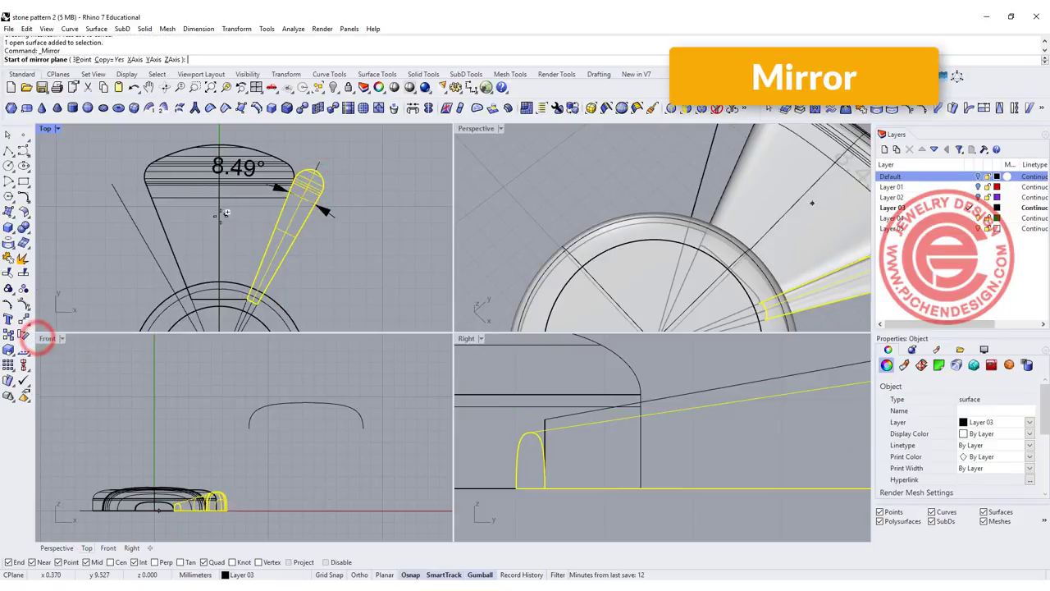
left_click(222, 286)
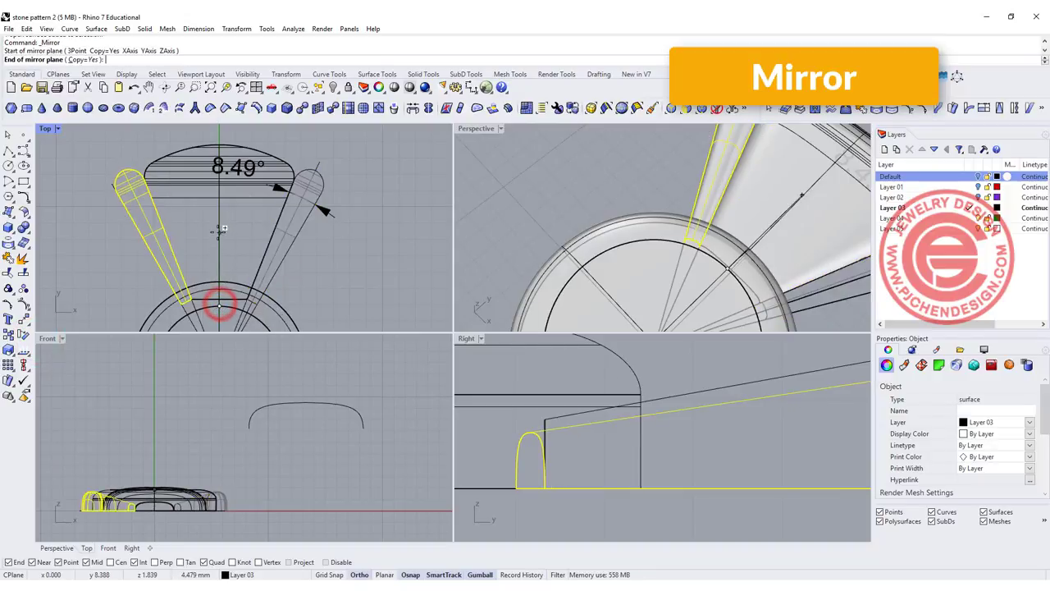
left_click(215, 227)
left_click(397, 281)
- Hide the central cylinder to expose the petals' open inner ends
scroll(608, 205, "down", 8)
right_click_drag(714, 265, 623, 256)
scroll(646, 164, "up", 5)
right_click_drag(712, 276, 635, 250)
scroll(615, 238, "up", 6)
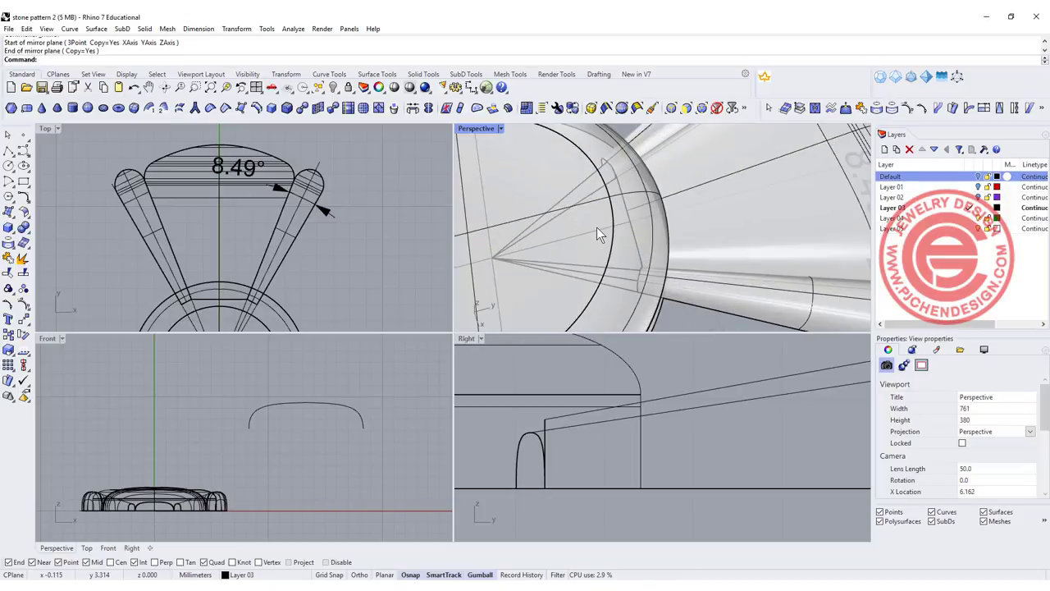
left_click(508, 176)
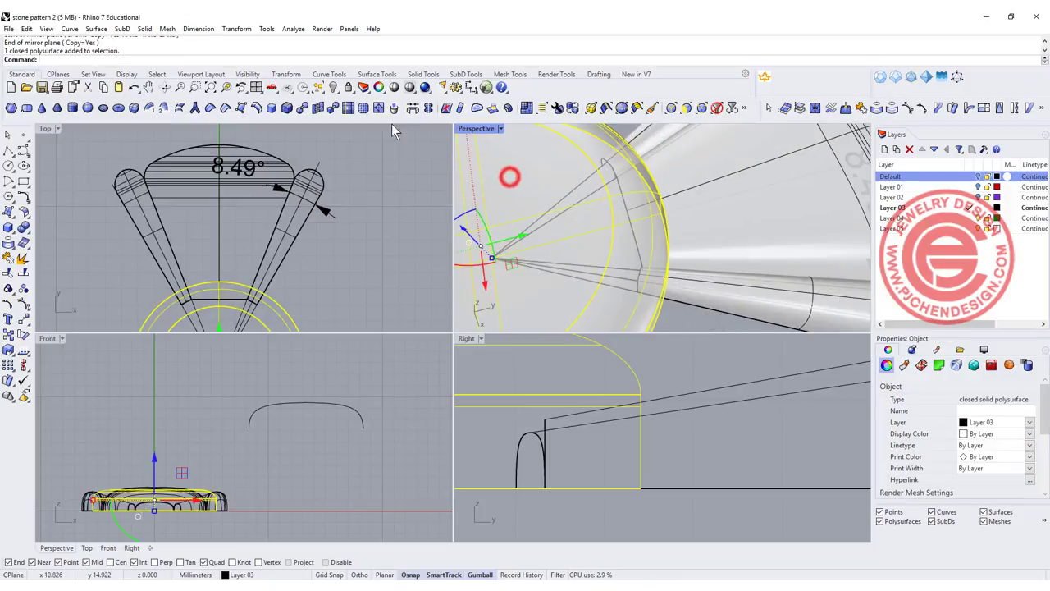
left_click(334, 87)
- Draw a separate straight line between the base endpoints of each of the three petals' open inner arches
scroll(540, 286, "up", 8)
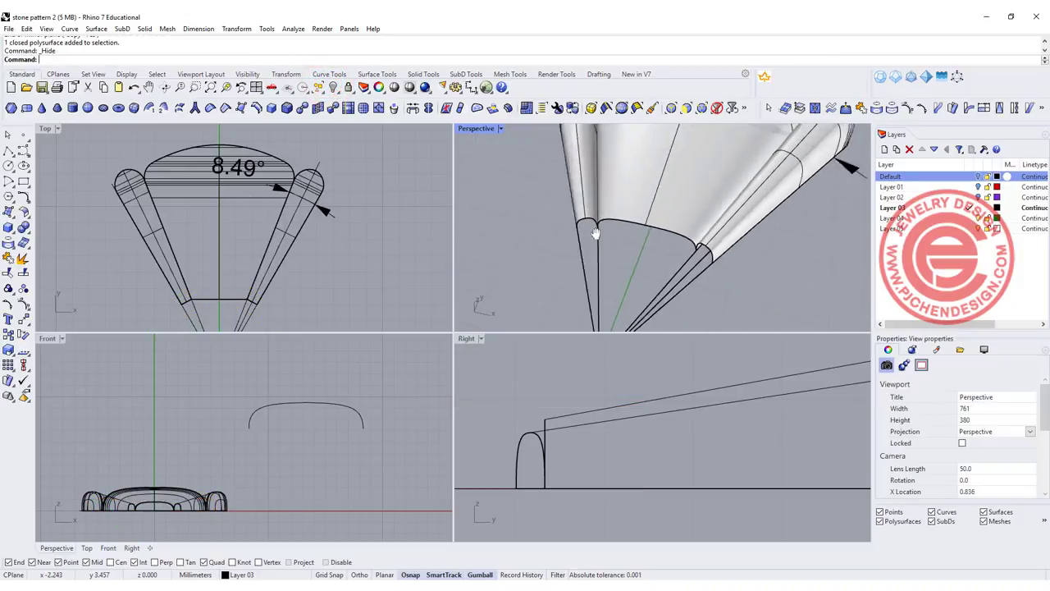
right_click_drag(541, 281, 518, 225)
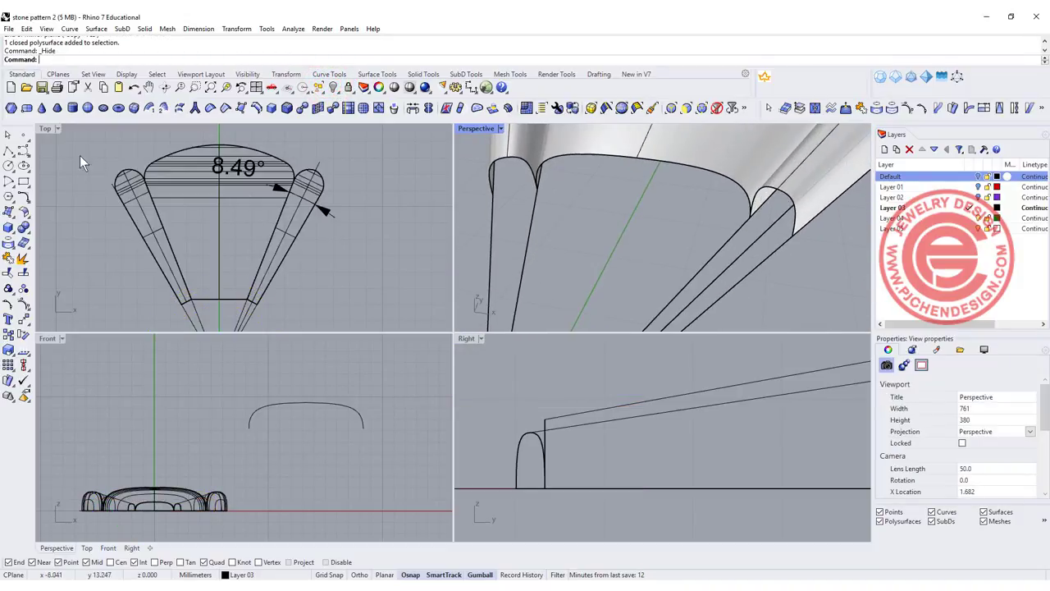
left_click(9, 151)
left_click(525, 215)
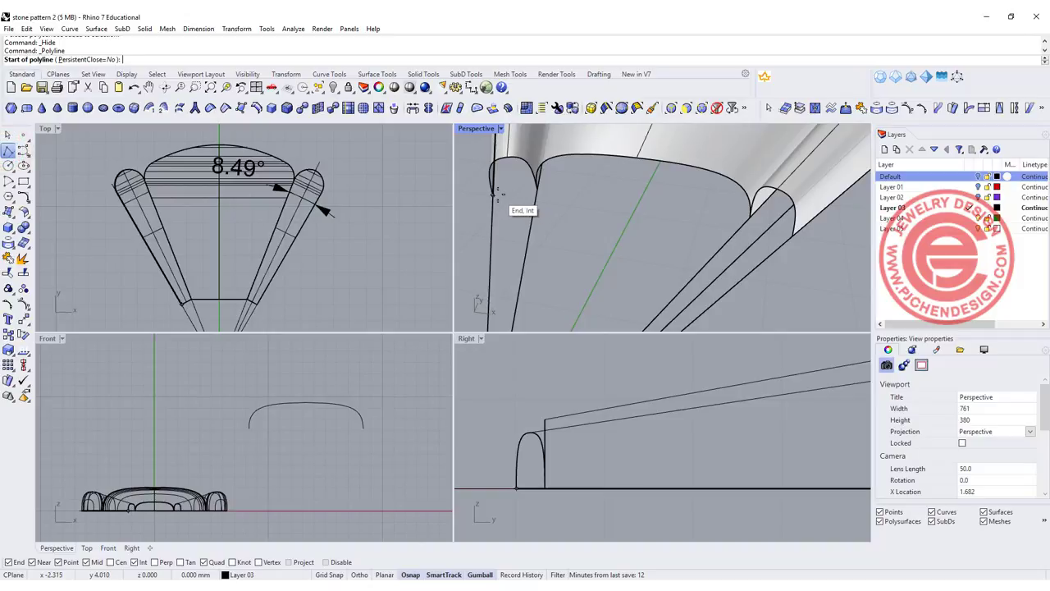
left_click(539, 187)
key("Return")
key("Return")
left_click(538, 190)
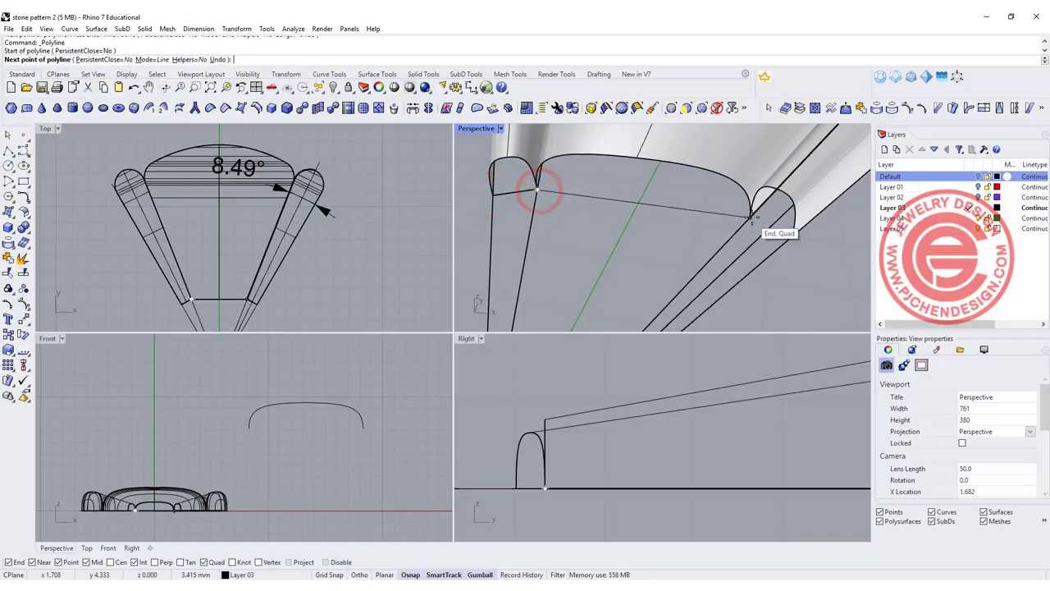
left_click(753, 217)
key("Return")
key("Return")
left_click(754, 219)
- Cap the inner end of the original narrow petal with an edge surface from its arch and base line
left_click(848, 186)
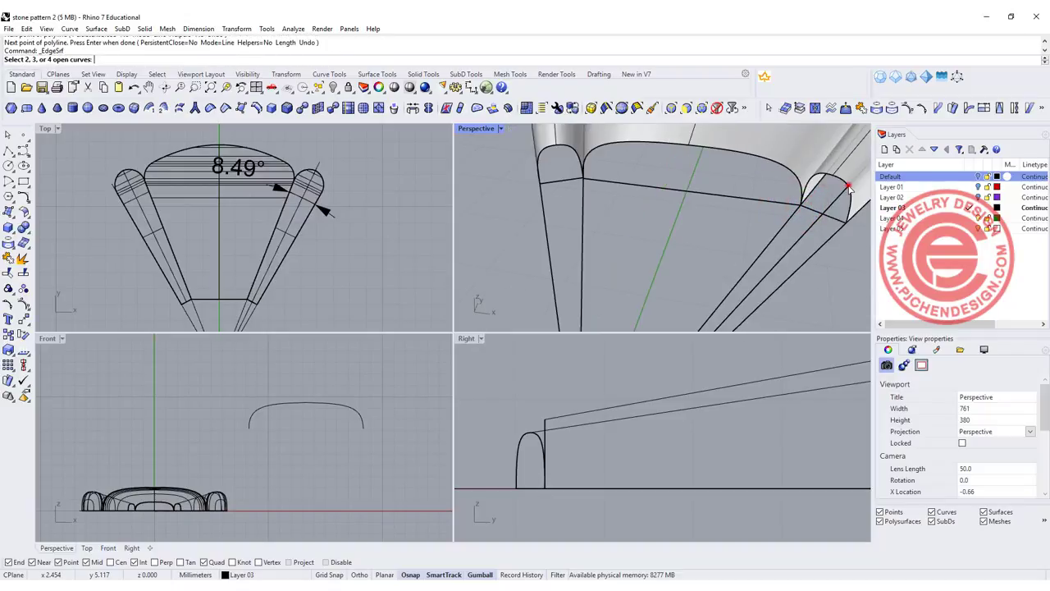
left_click(882, 214)
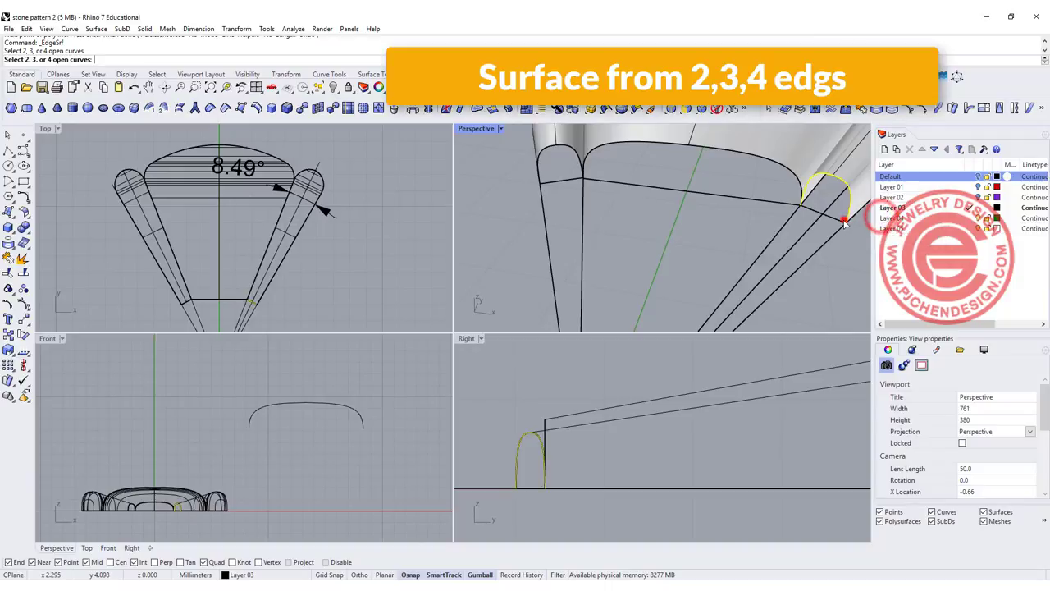
left_click(844, 218)
left_click(880, 249)
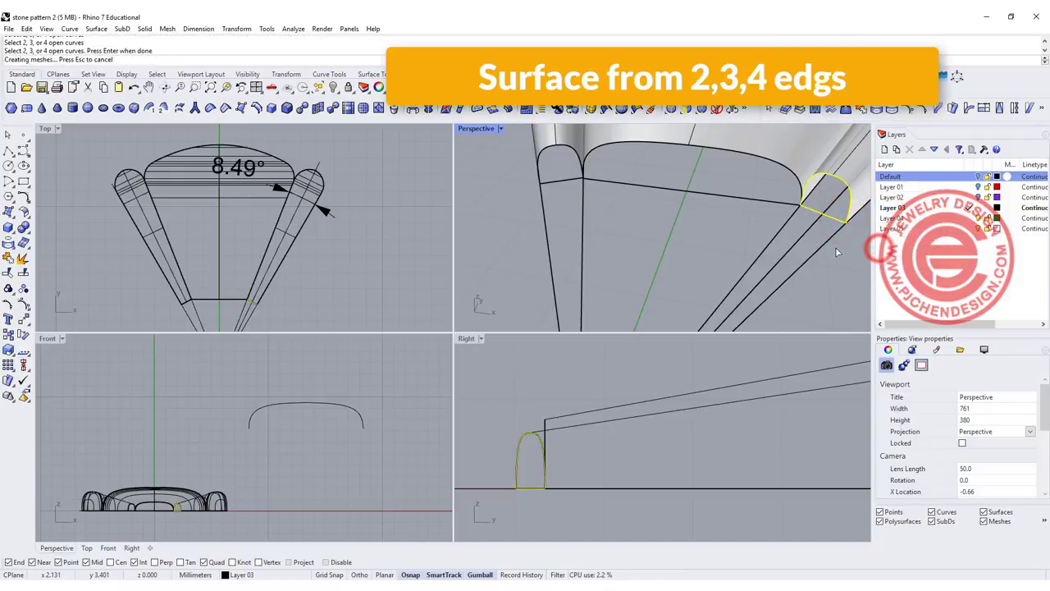
key("Return")
- Cap the inner ends of the wide petal and the mirrored narrow petal with edge surfaces from their arches and base lines
key("Return")
left_click(752, 156)
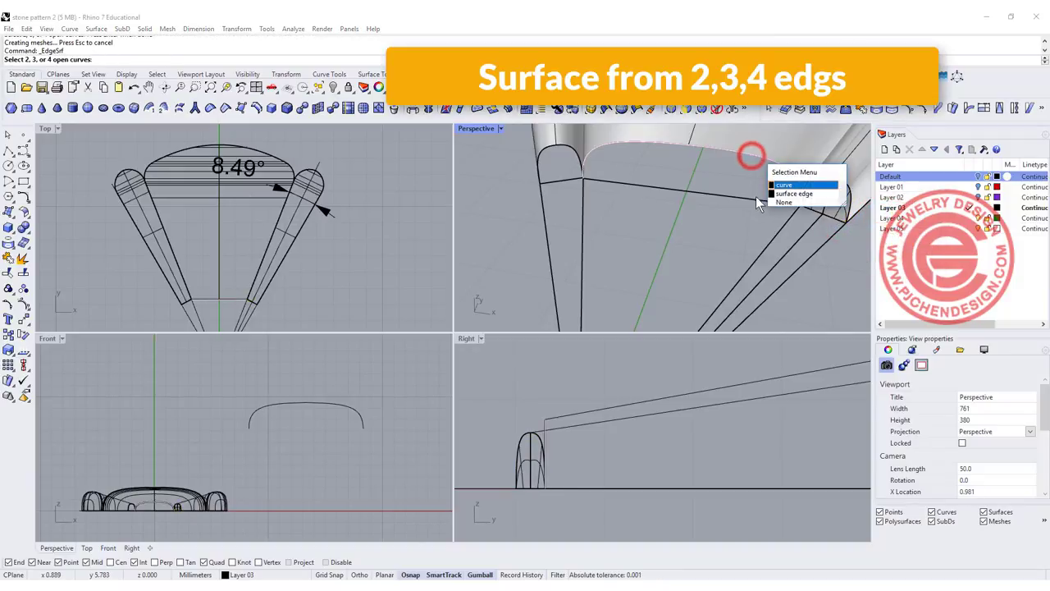
left_click(792, 185)
left_click(760, 201)
key("Return")
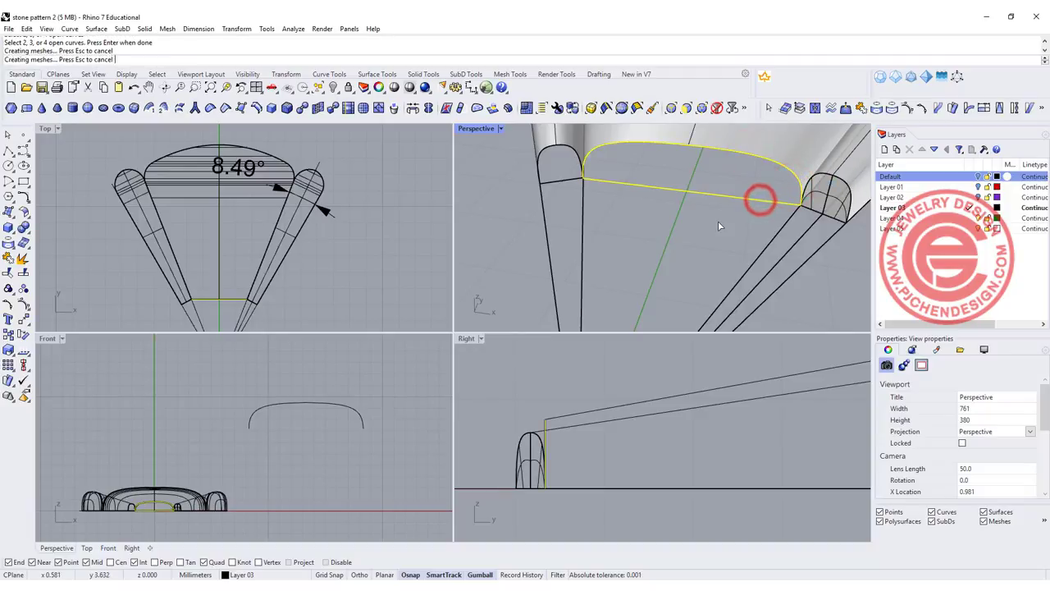
key("Return")
left_click(555, 150)
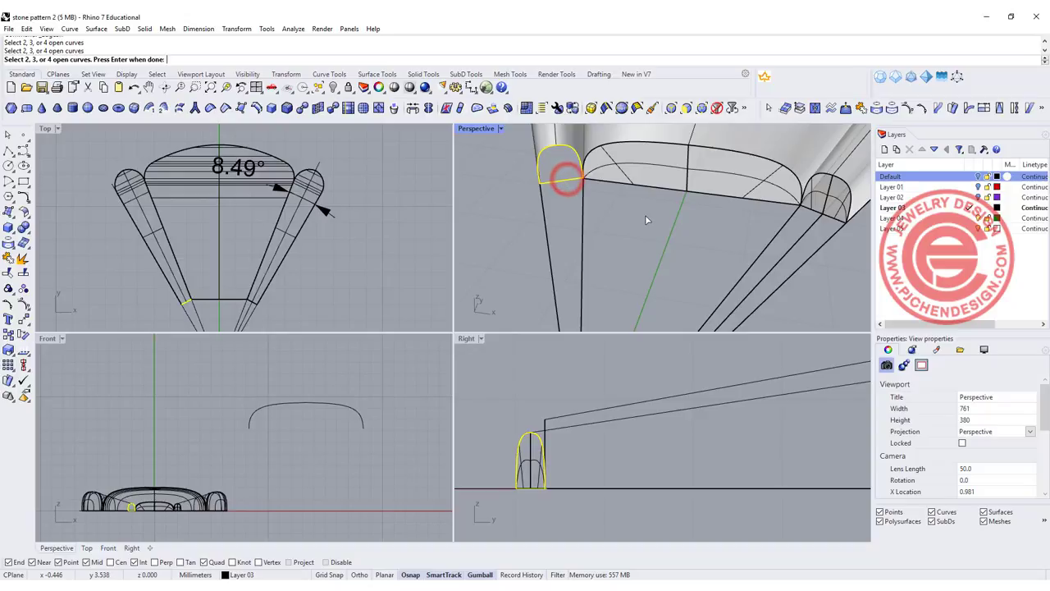
key("Return")
- Join each petal's surface with its inner end cap into one polysurface
left_click(572, 160)
left_click(571, 133, "shift")
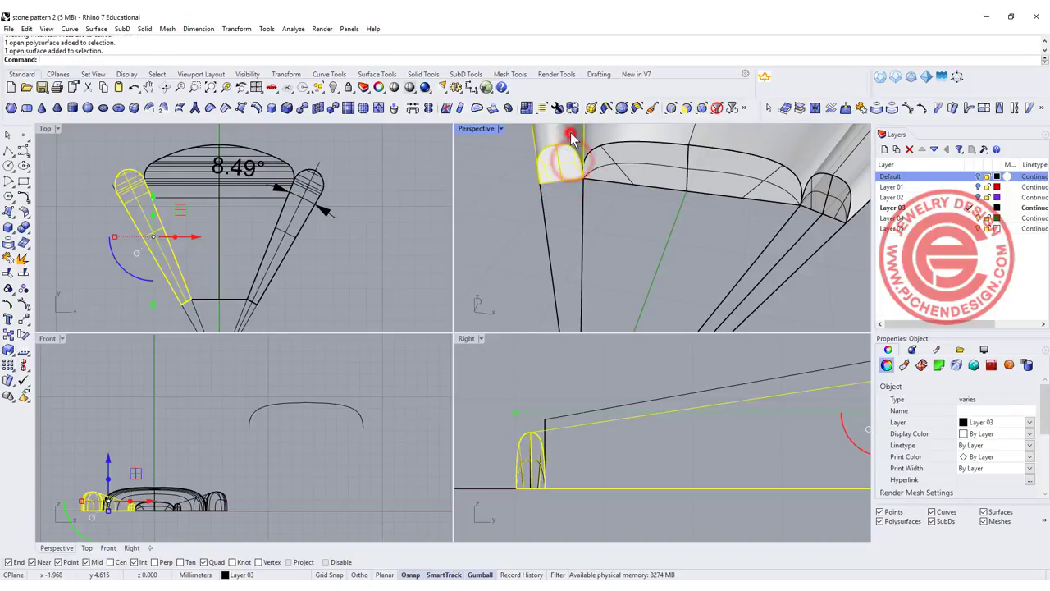
left_click(8, 259)
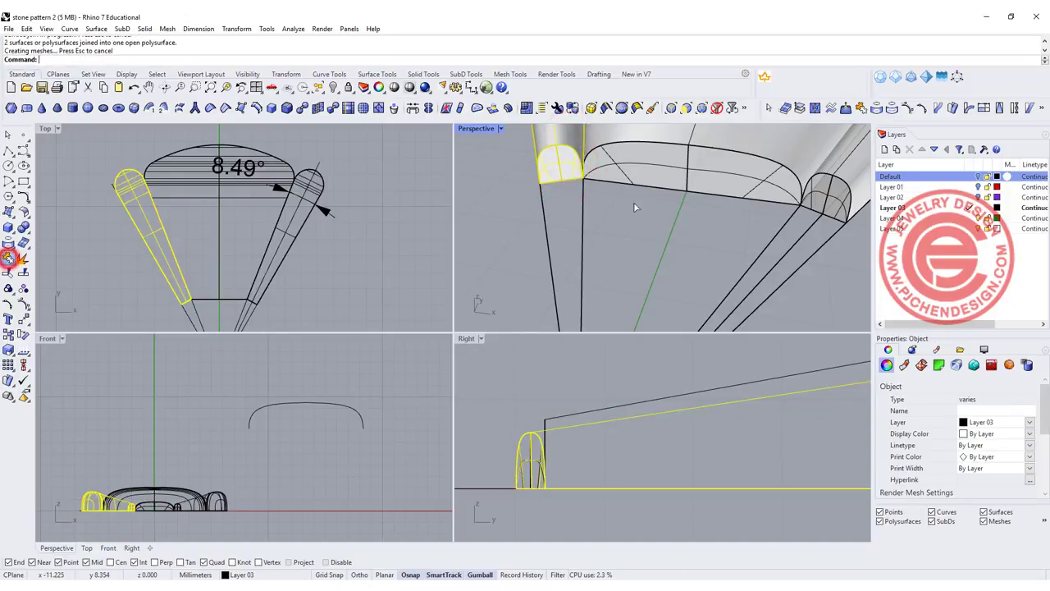
left_click(729, 178)
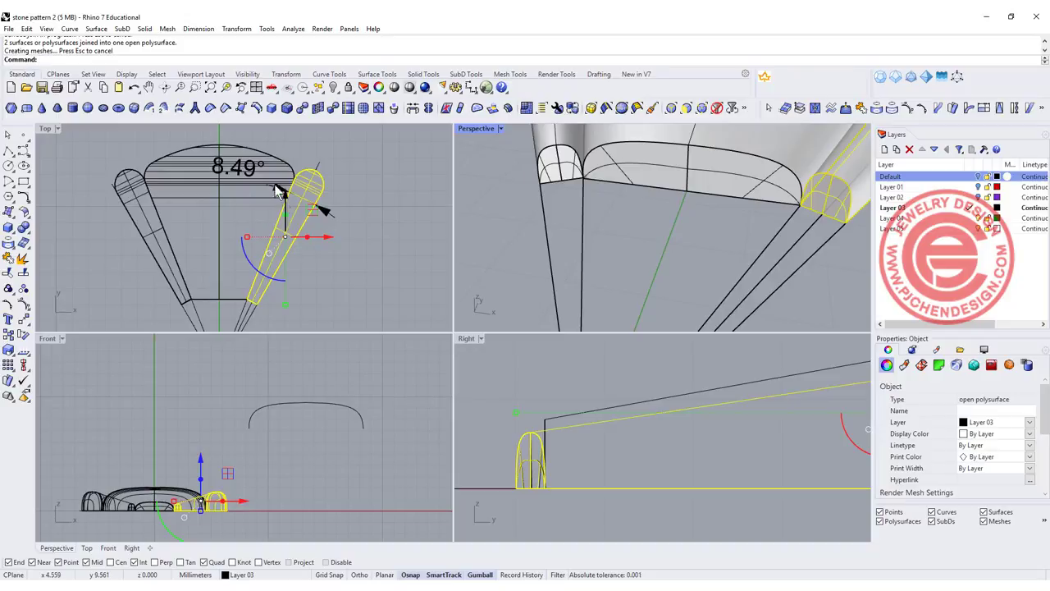
- Cap the remaining planar openings of all three petal polysurfaces to close them
left_click(267, 160, "shift")
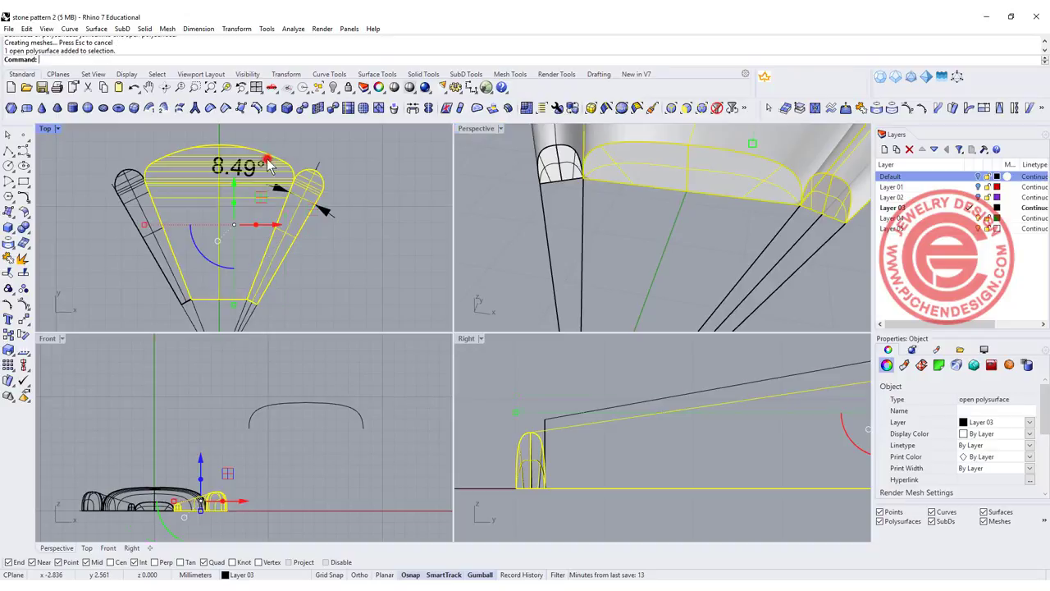
left_click(123, 182, "shift")
type("Cap")
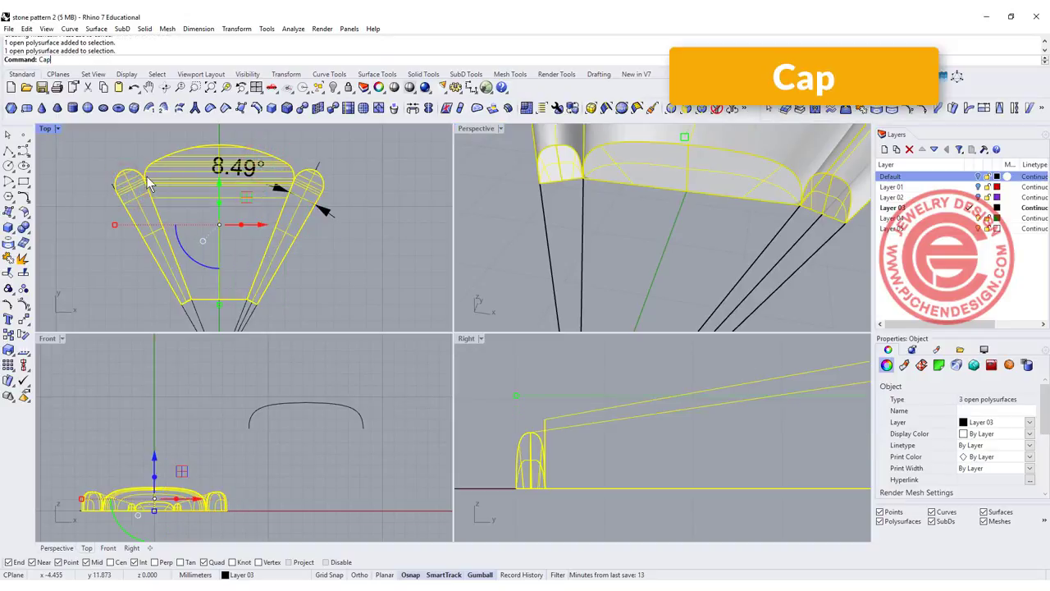
key("Return")
- Show the hidden central cylinder again with the petals around it
left_click(563, 255)
scroll(674, 243, "down", 6)
right_click_drag(674, 243, 600, 156)
right_click_drag(656, 214, 389, 214, "shift")
left_click(336, 87)
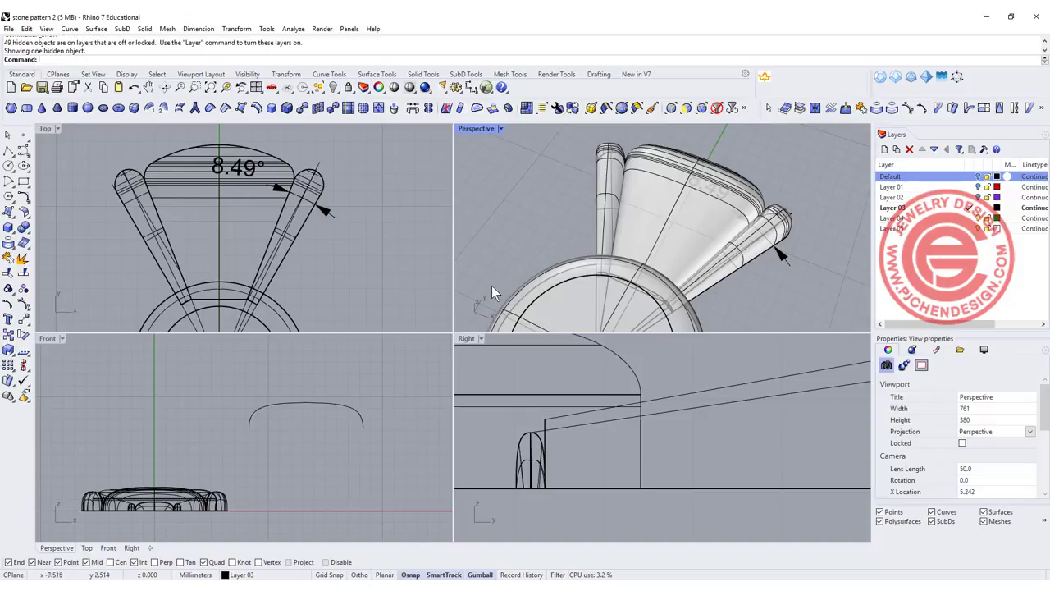
- Polar array the wide petal and its two narrow petals around the origin with 6 items over 360 degrees
scroll(233, 221, "down", 3)
scroll(263, 210, "up", 2)
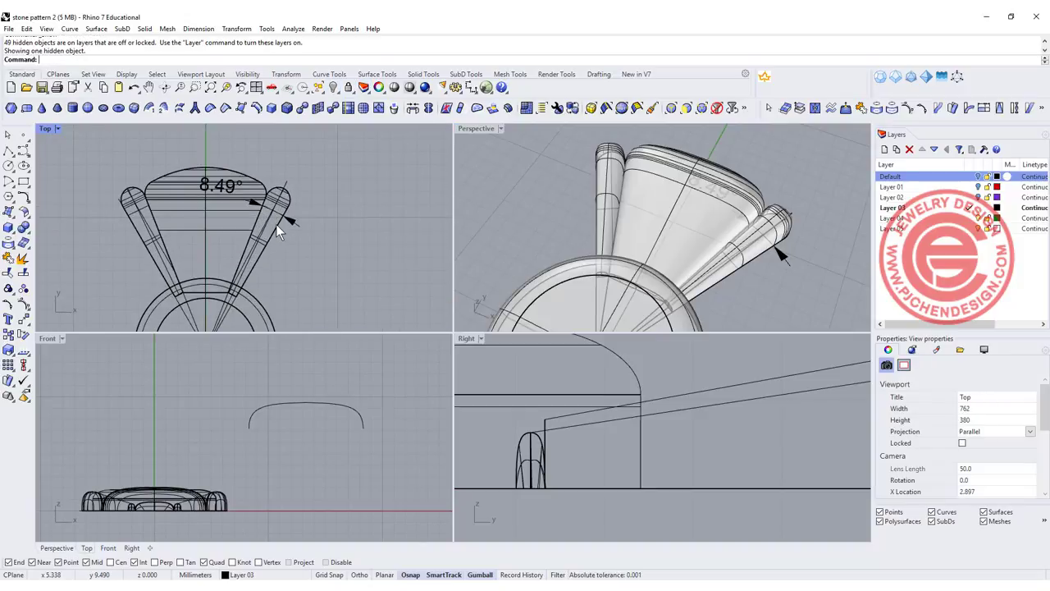
scroll(288, 205, "up", 1)
left_click(287, 205)
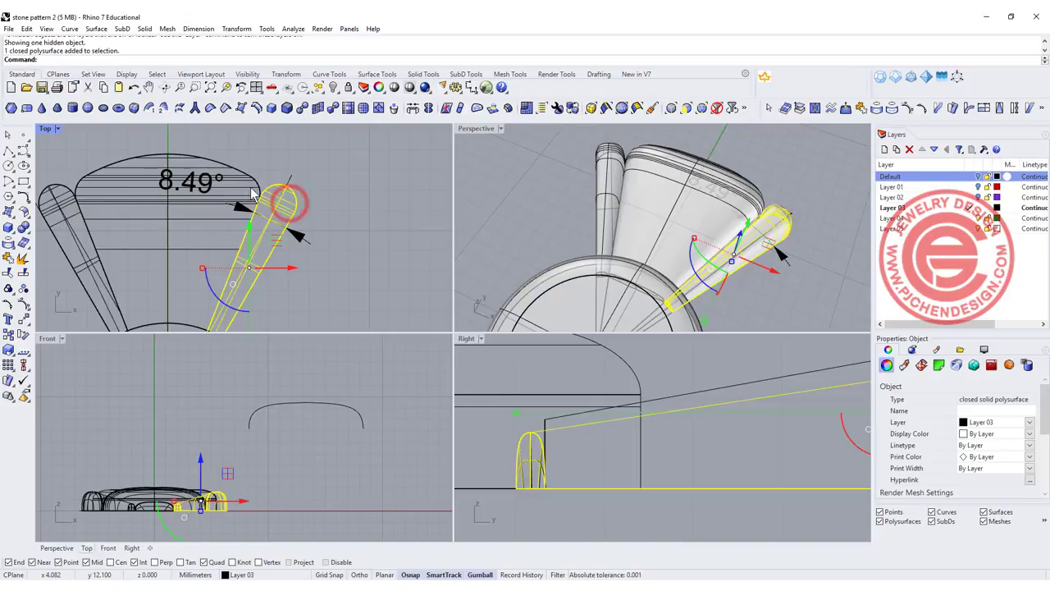
left_click(248, 187, "shift")
left_click(56, 219, "shift")
scroll(220, 200, "down", 3)
double_click(45, 129)
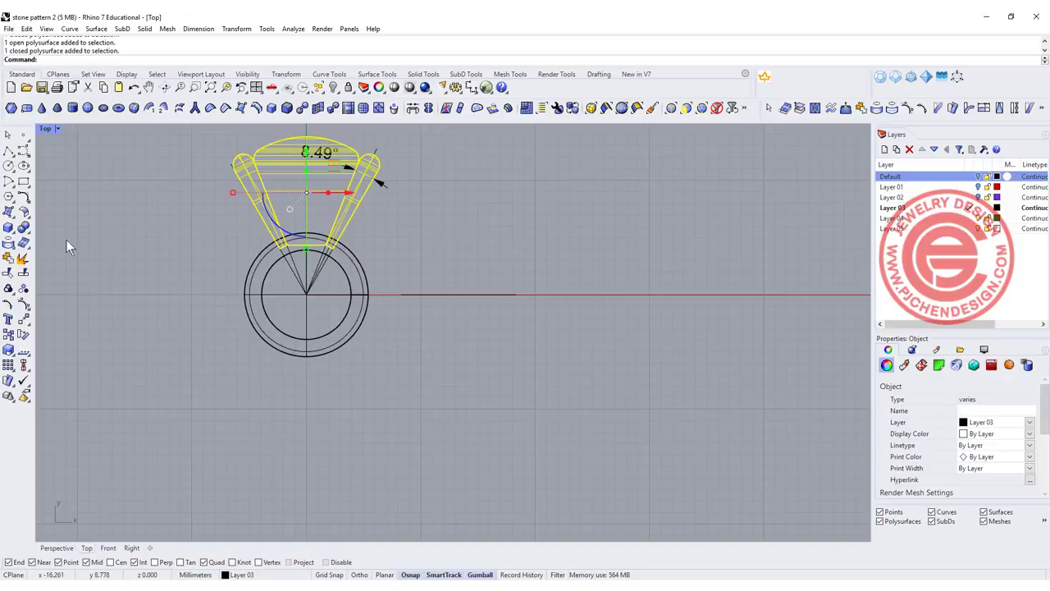
left_click(8, 366)
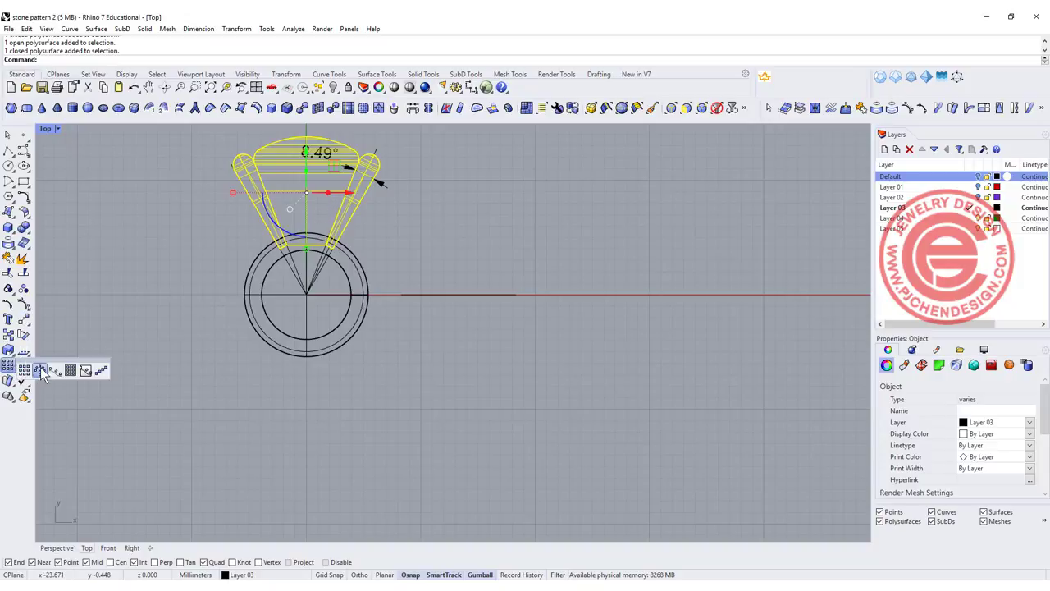
left_click(40, 372)
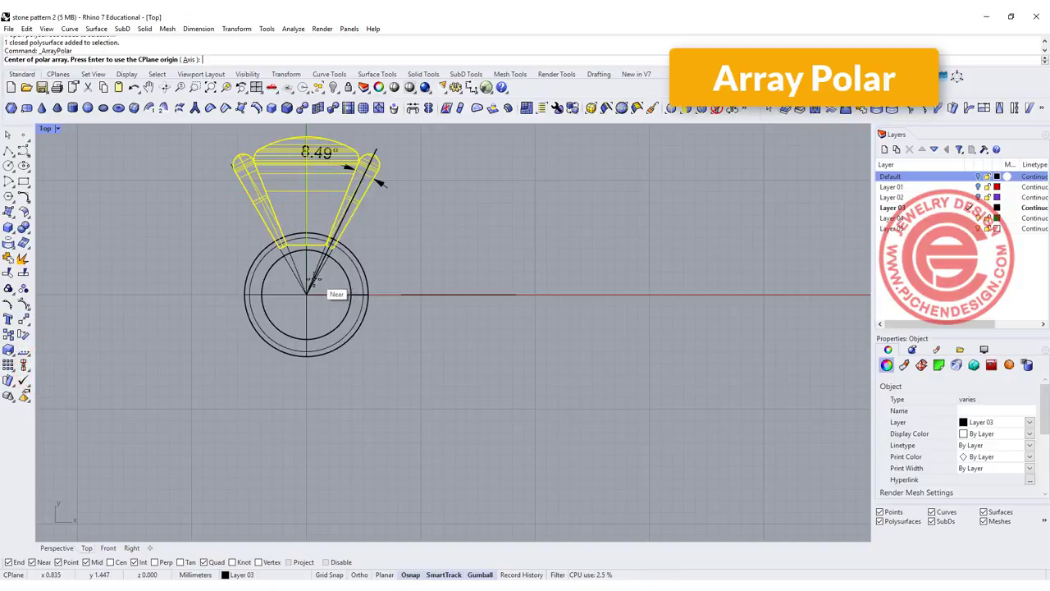
type("0")
key("Return")
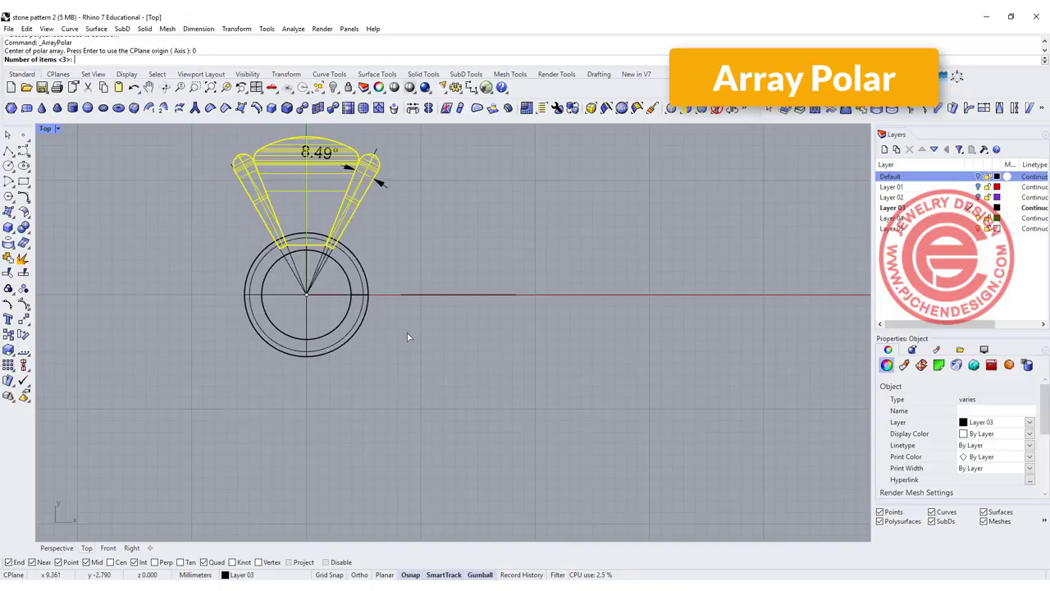
type("6")
key("Return")
key("Return")
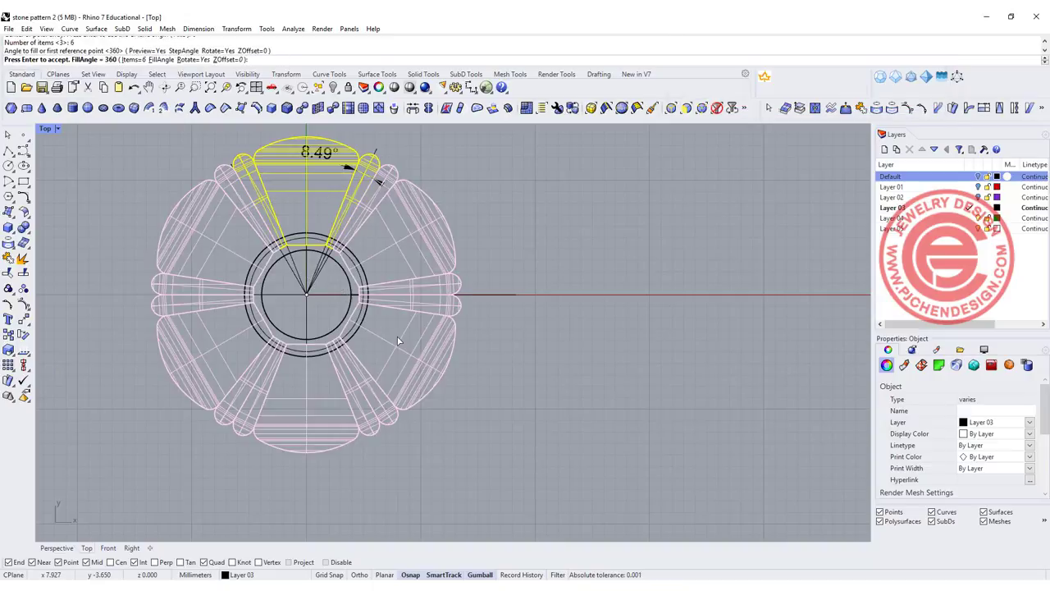
key("Return")
scroll(398, 341, "down", 5)
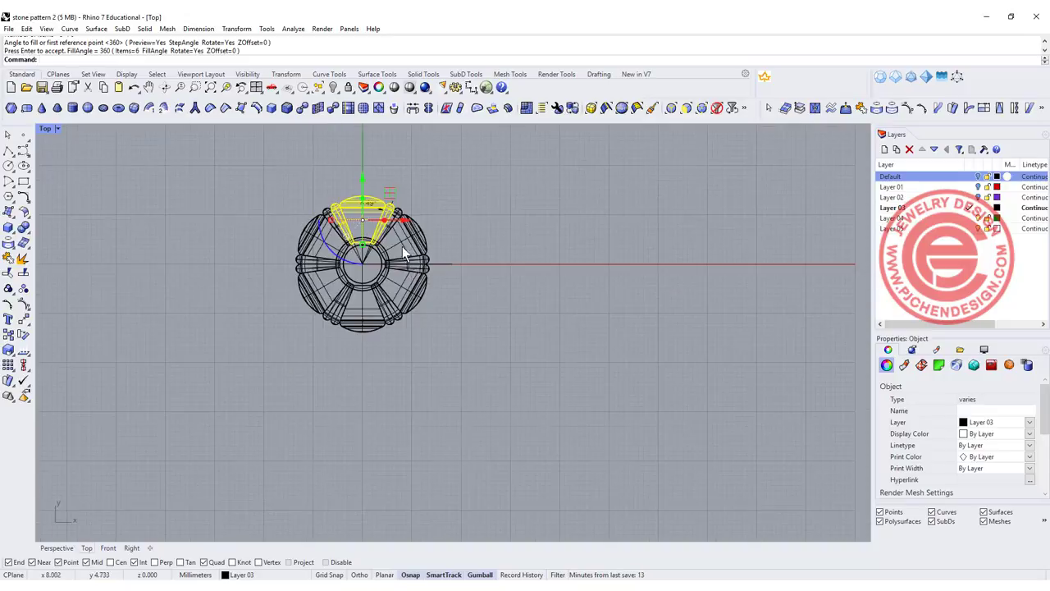
left_click(473, 289)
- Create a solid base cylinder about 33 mm in diameter from the origin beneath the rosette, and hide a loose open curve
key("ctrl+m")
left_click(12, 231)
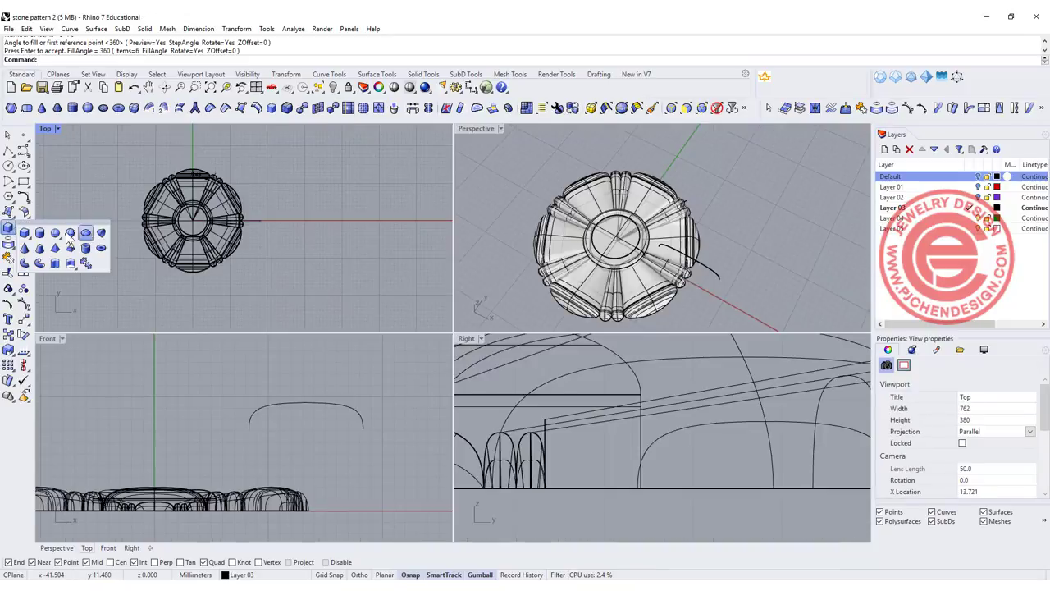
left_click(38, 232)
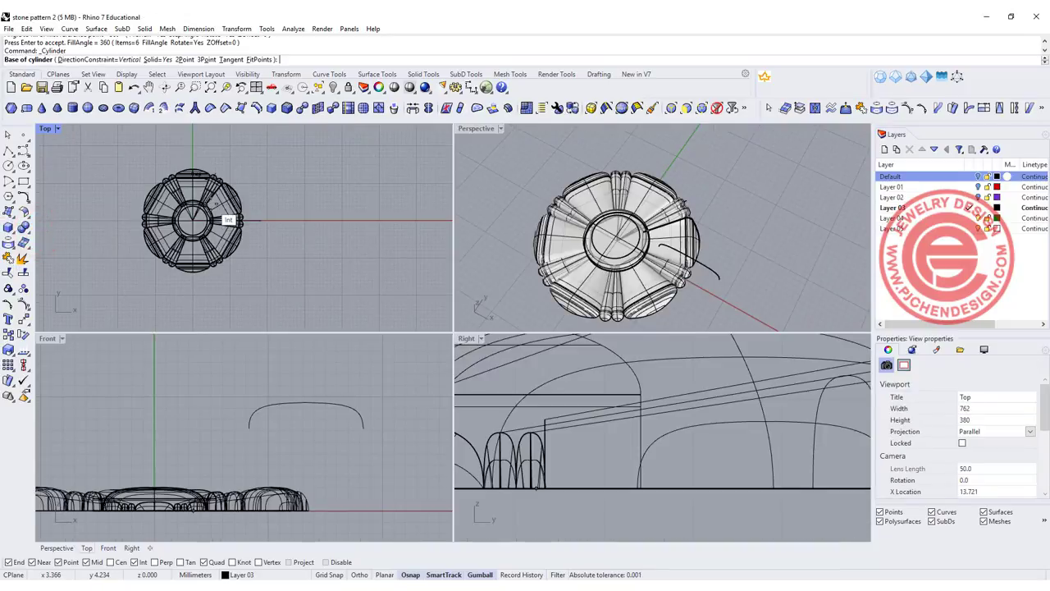
left_click(228, 220)
scroll(234, 220, "up", 2)
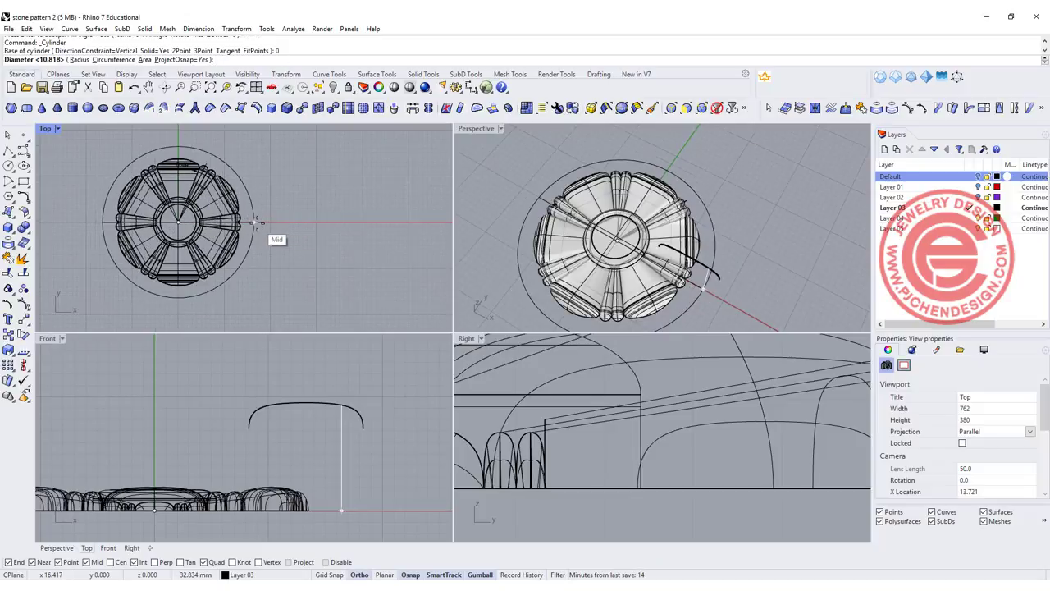
left_click(255, 220)
right_click_drag(292, 504, 278, 385)
left_click(270, 436)
left_click(314, 243)
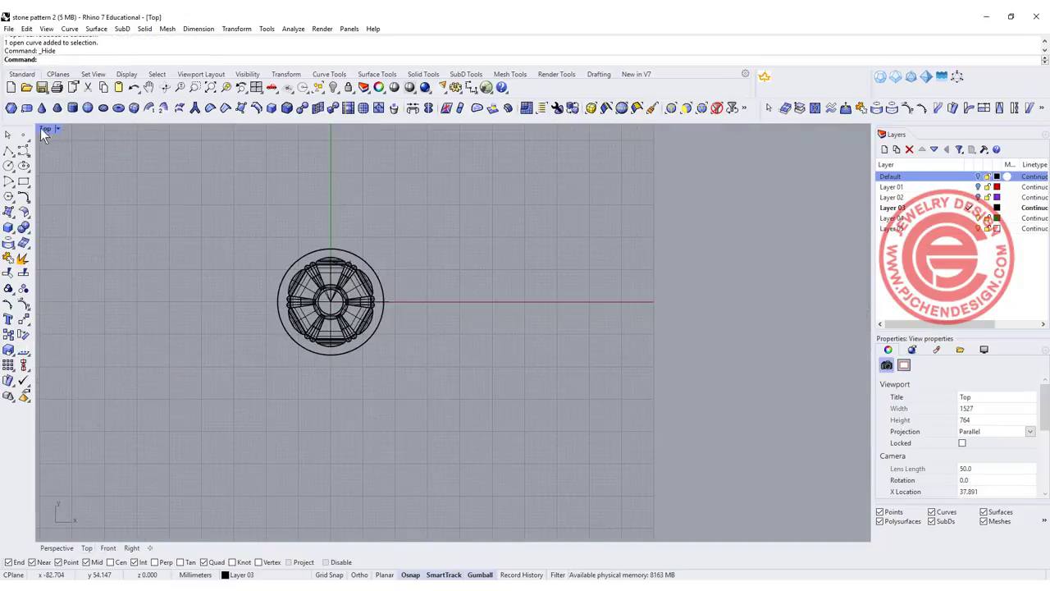
- Draw an S-shaped control-point curve from a hook above the rosette down along the base cylinder's outer edge
left_click(22, 151)
left_click(263, 170)
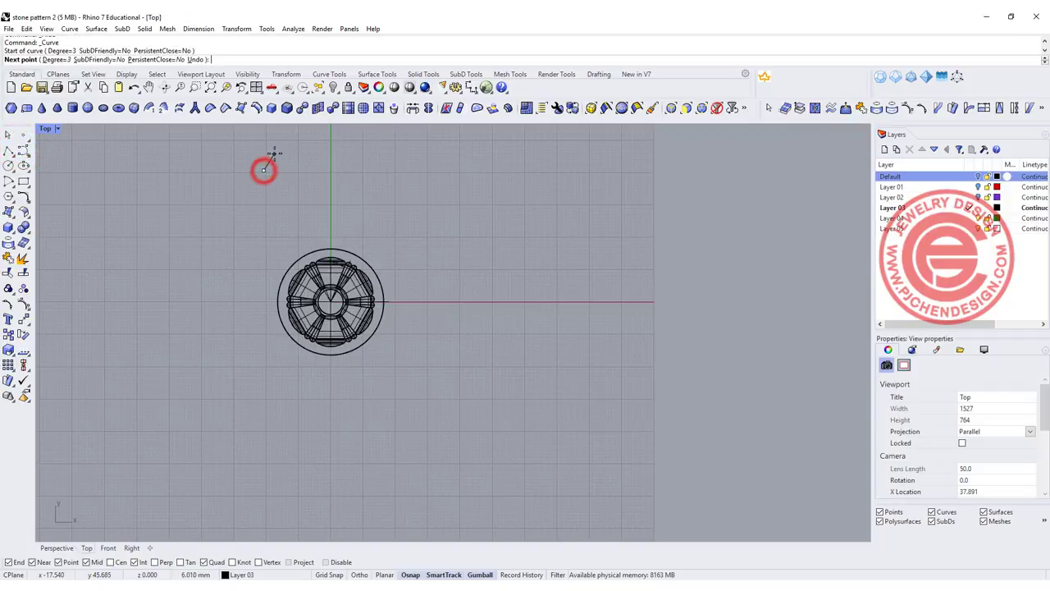
left_click(269, 148)
left_click(293, 146)
left_click(312, 160)
left_click(314, 183)
left_click(294, 205)
left_click(267, 251)
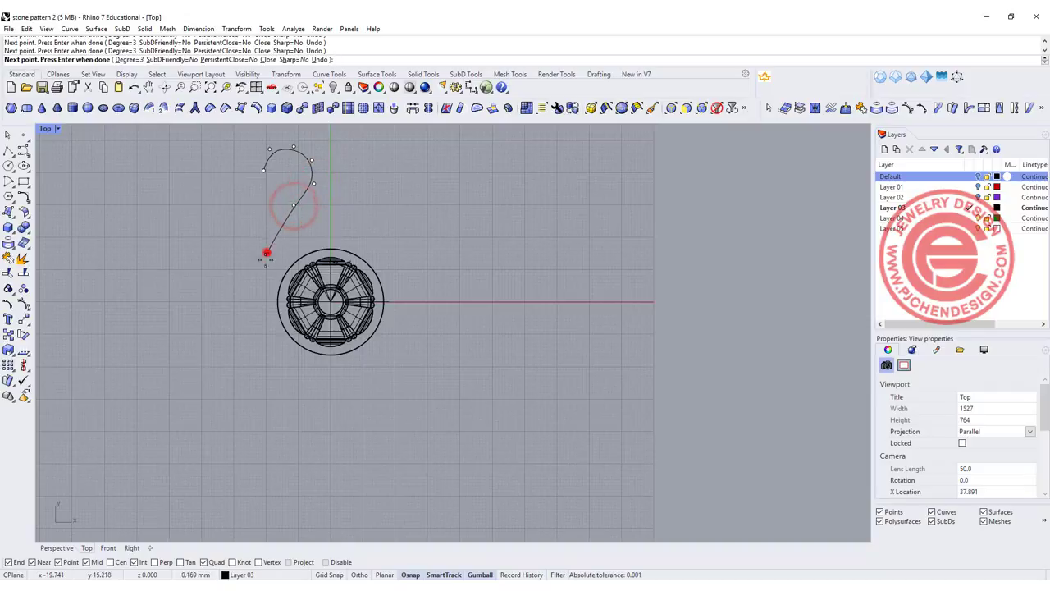
left_click(265, 294)
left_click(276, 328)
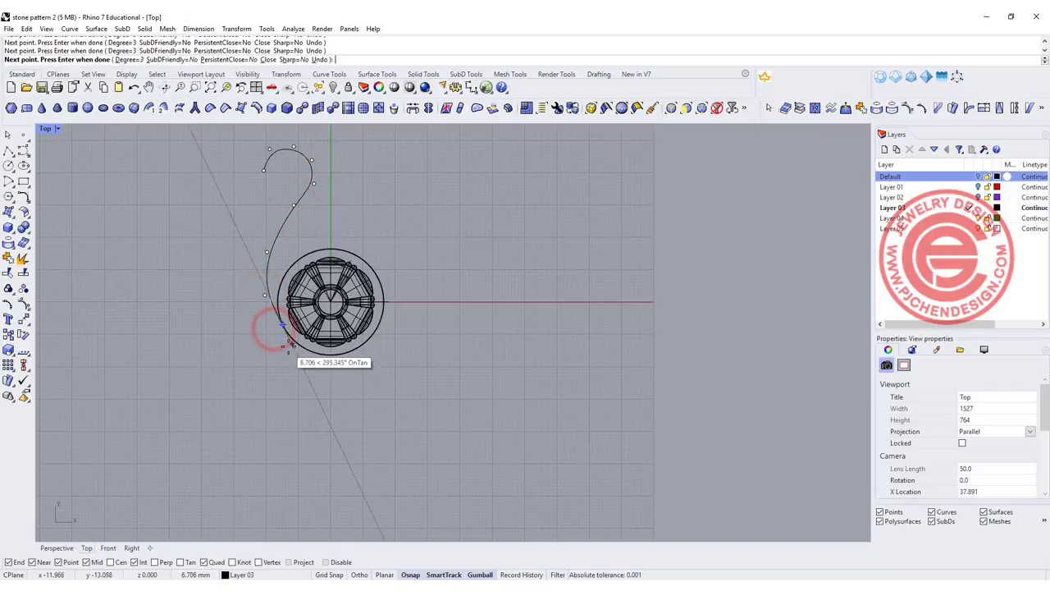
scroll(275, 332, "up", 8)
- Adjust the control points at the S-curve's lower end so it flows smoothly into the base cylinder's outline
left_click(273, 338)
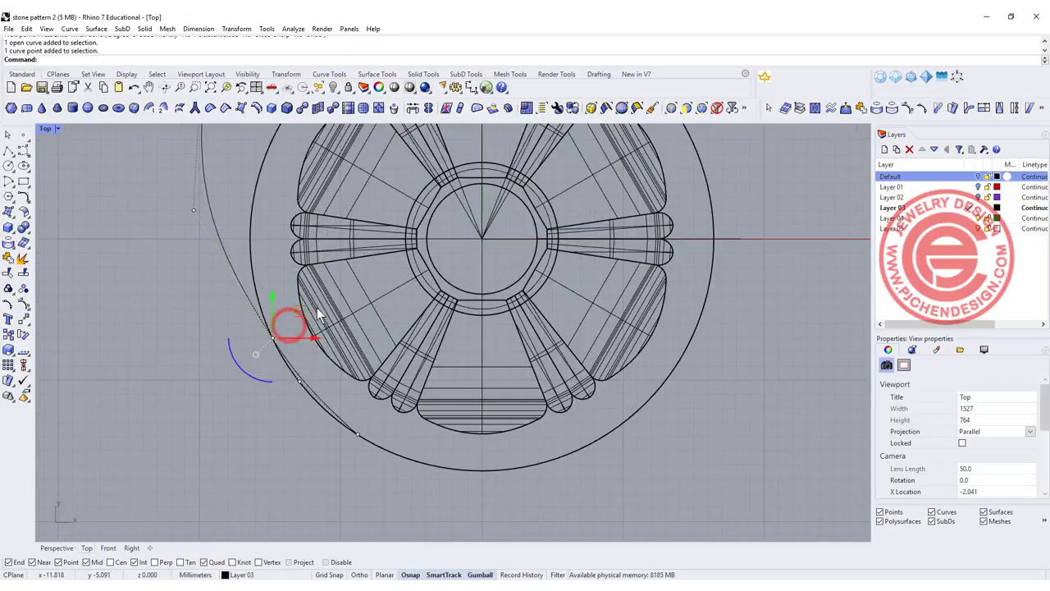
left_click_drag(301, 318, 327, 363)
left_click(299, 383)
scroll(316, 407, "up", 3)
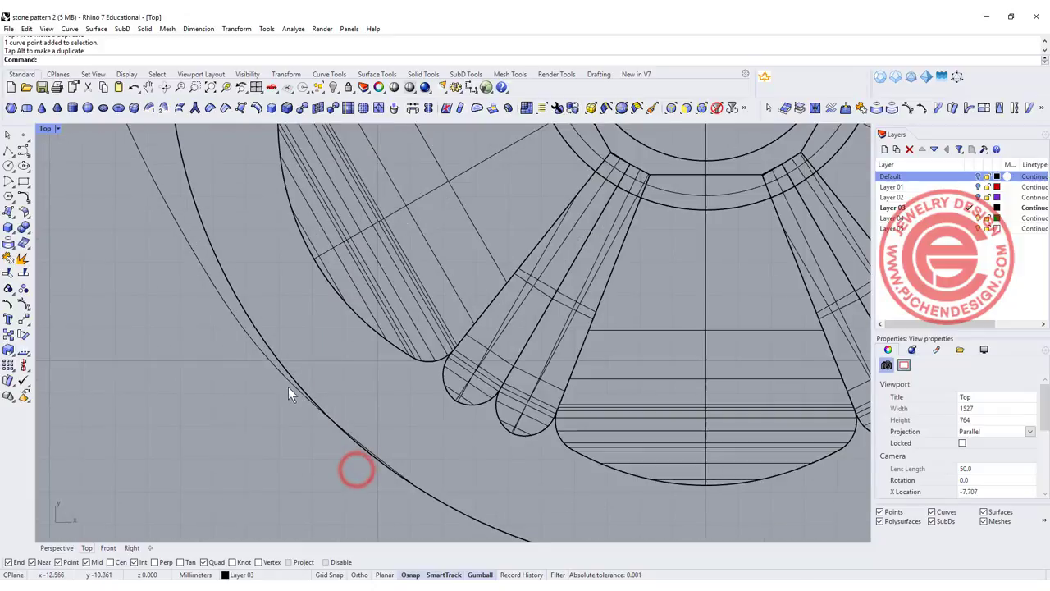
left_click(359, 446)
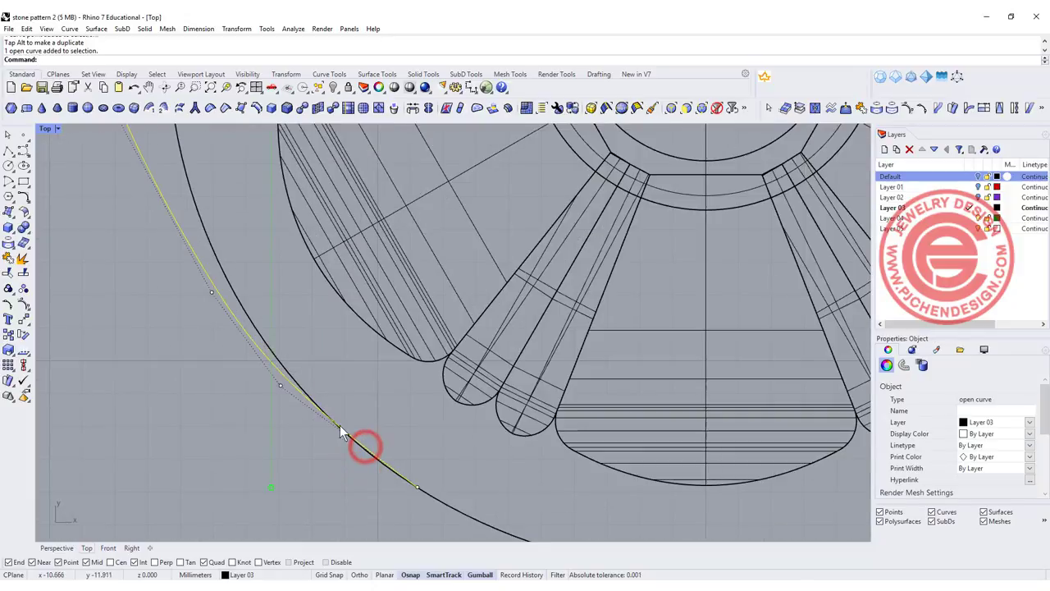
left_click(280, 385)
left_click_drag(308, 359, 309, 375)
scroll(228, 325, "down", 2)
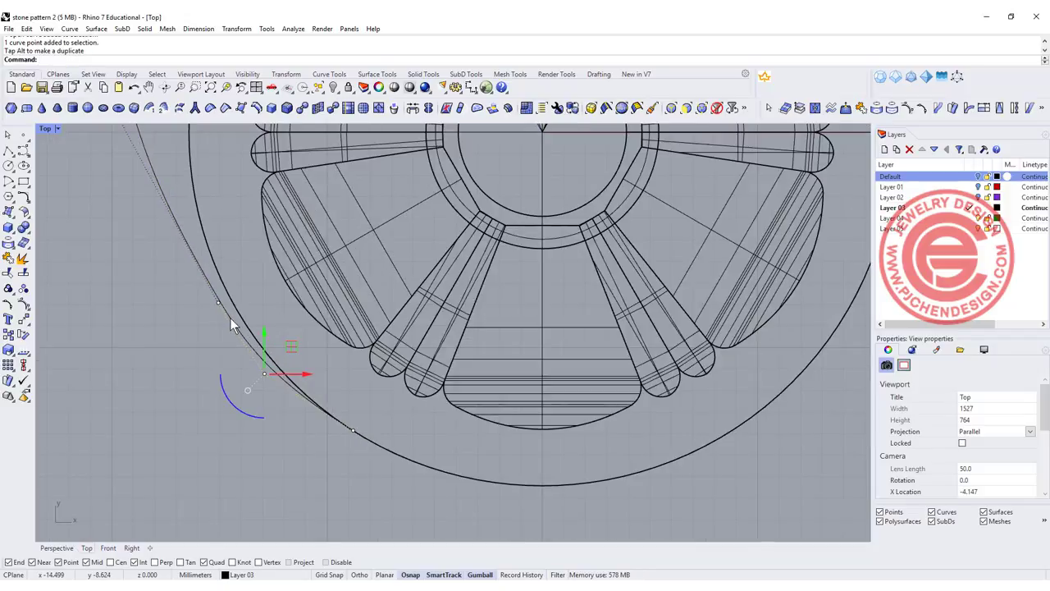
left_click(217, 302)
left_click_drag(241, 283, 222, 269)
scroll(349, 422, "up", 3)
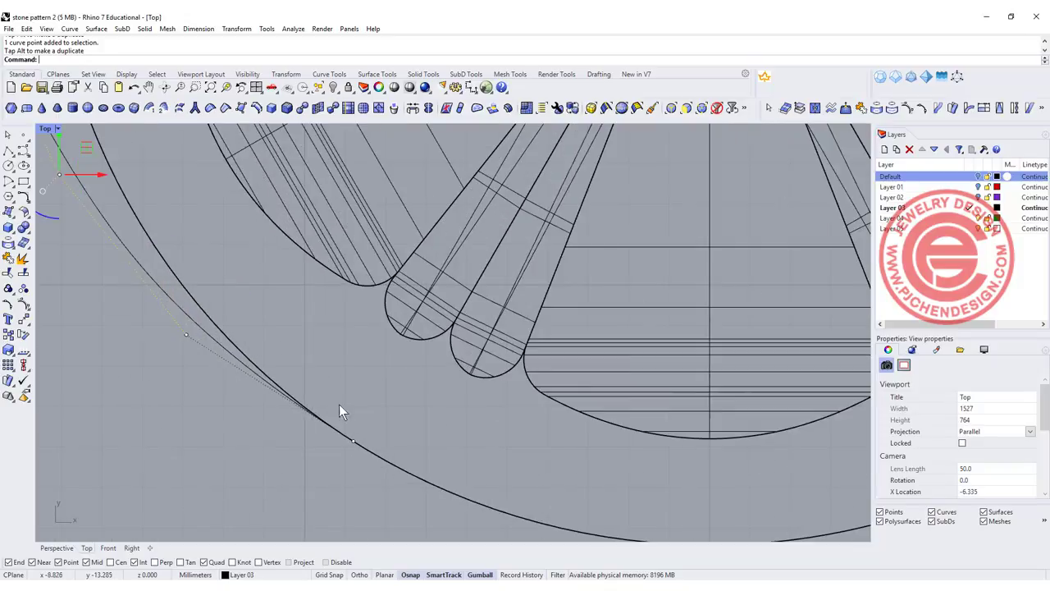
scroll(283, 262, "down", 6)
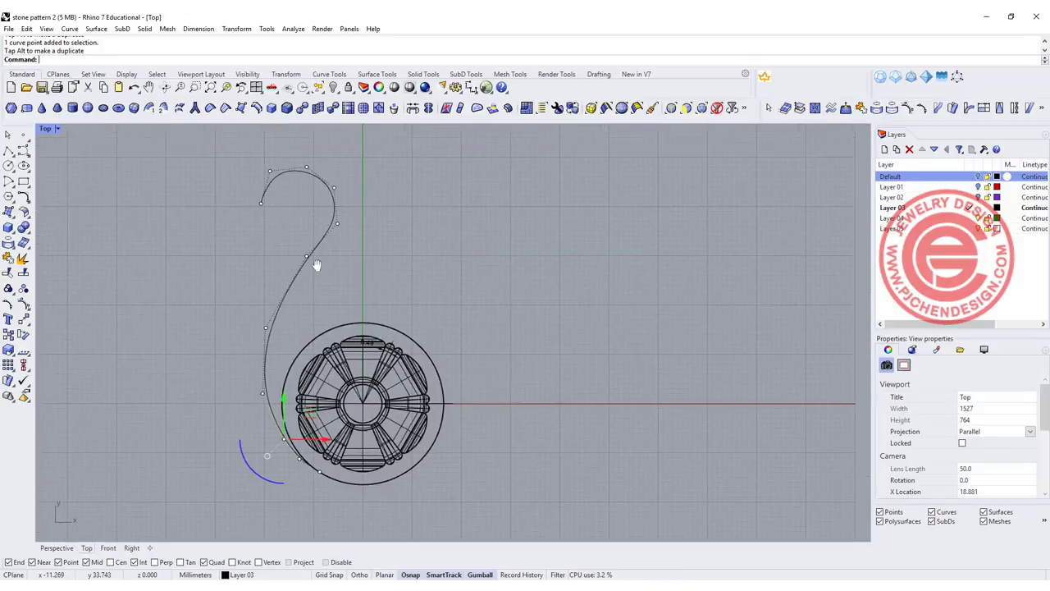
- Move the control point at the top of the S-curve's hook slightly toward the vertical axis
scroll(324, 241, "up", 4)
left_click(319, 219)
left_click_drag(346, 192, 358, 187)
left_click(488, 267)
- Rotate the S-curve's six upper control points clockwise about the next control point down, bringing the hook to the vertical axis
scroll(382, 213, "down", 6)
right_click_drag(451, 282, 439, 302)
right_click(500, 356)
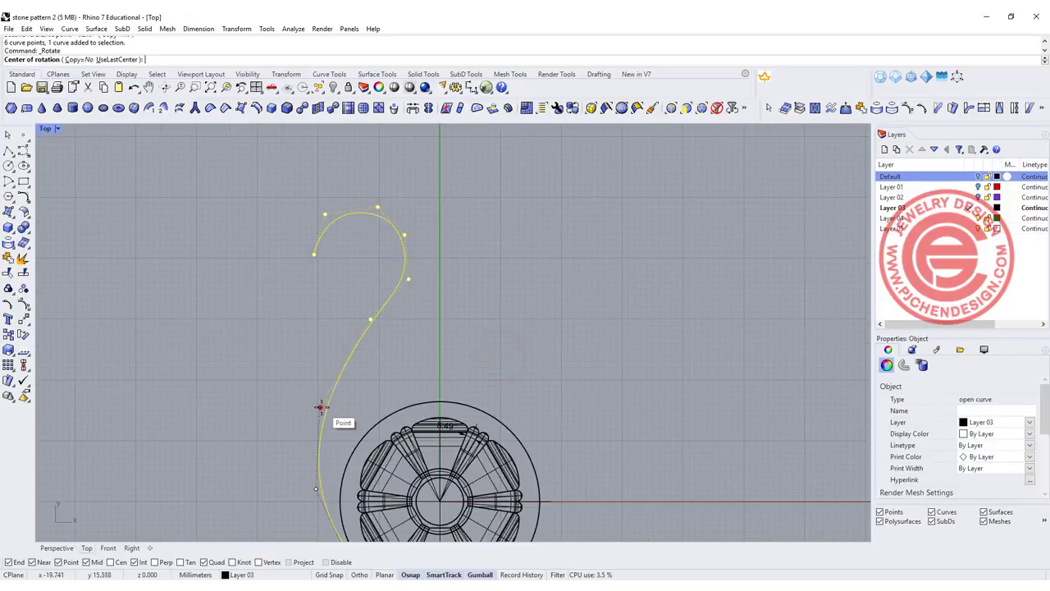
left_click(320, 406)
left_click(212, 248)
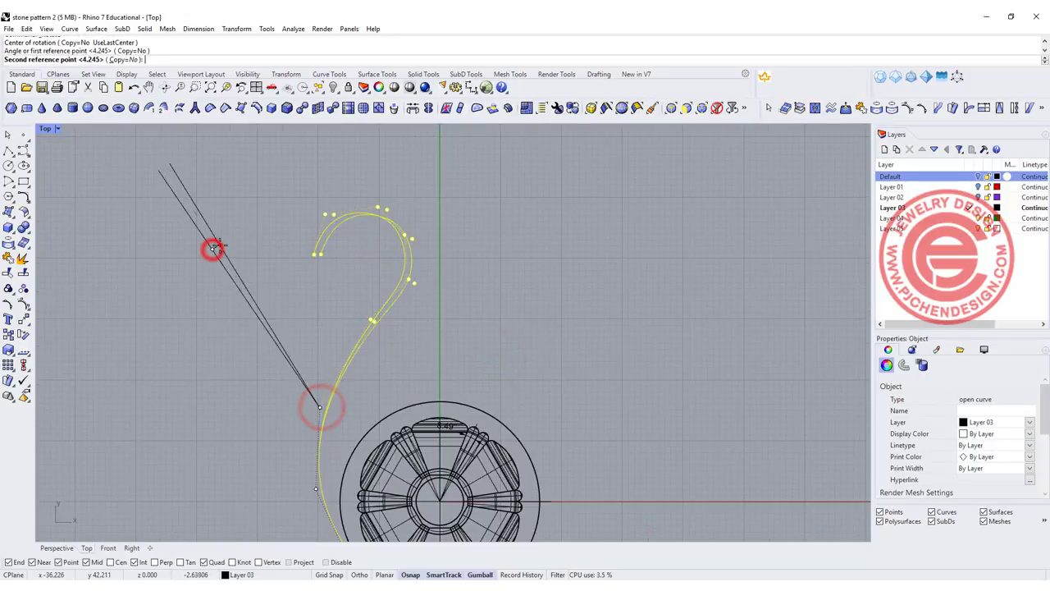
left_click(257, 251)
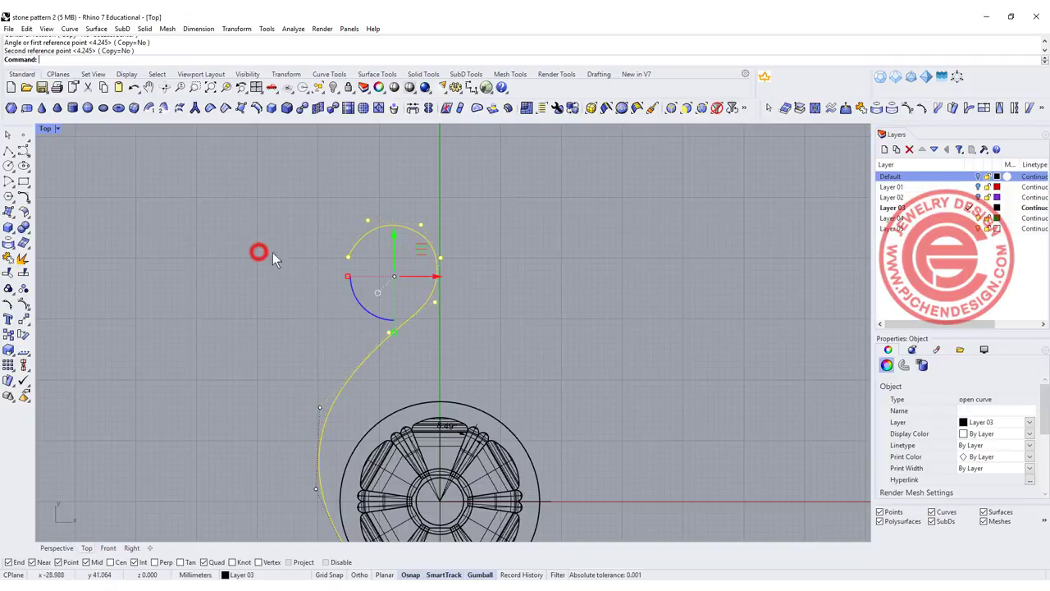
left_click(654, 303)
- Smooth the S-curve in X, Y and Z with fixed boundaries, a factor of 0.0814203 per step and one smoothing step
scroll(278, 248, "down", 2)
scroll(343, 211, "up", 2)
left_click(349, 187)
right_click_drag(447, 237, 499, 281)
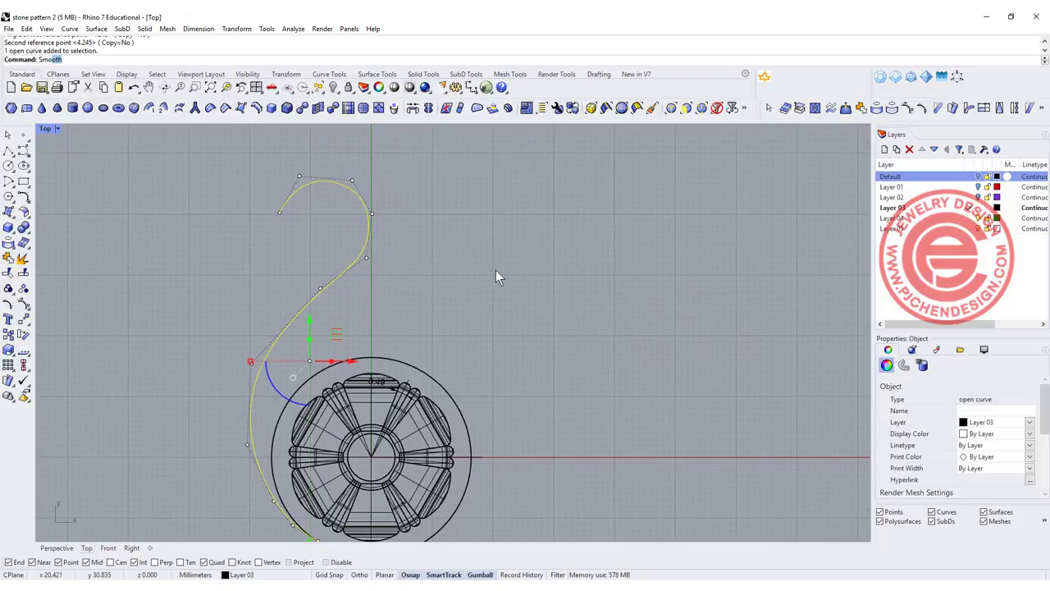
key("Return")
left_click_drag(743, 302, 716, 301)
mouse_move(749, 253)
left_mouse_down()
mouse_move(771, 254)
mouse_move(755, 252)
left_mouse_up()
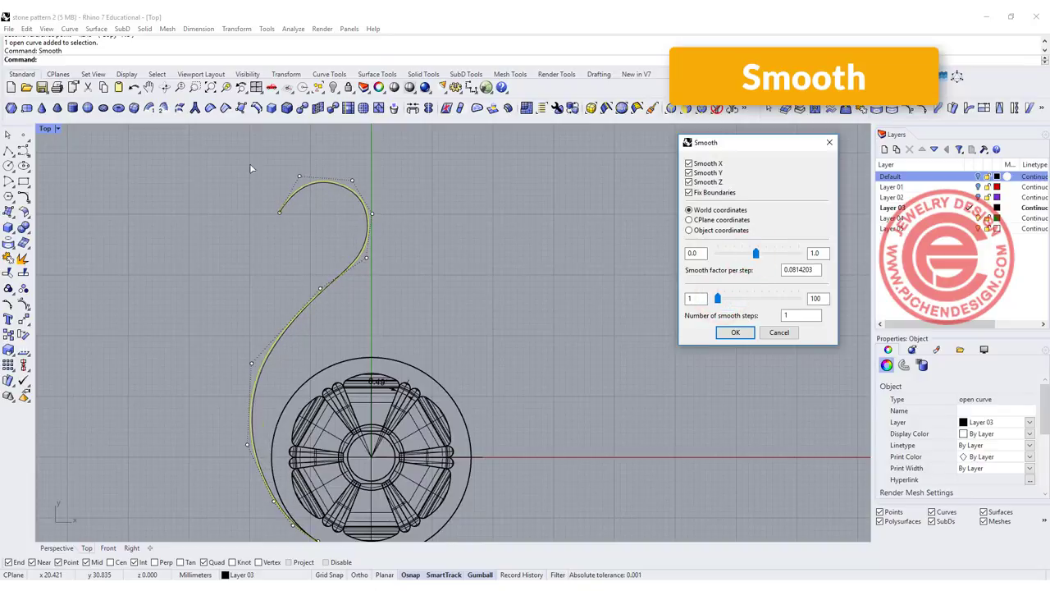
left_click(735, 332)
left_click(430, 236)
- Draw a circle about 11.2 mm in diameter inside the S-curve's hook and move the hook's free end point up toward the right
right_click_drag(396, 241, 398, 236)
left_click_drag(423, 281, 349, 244)
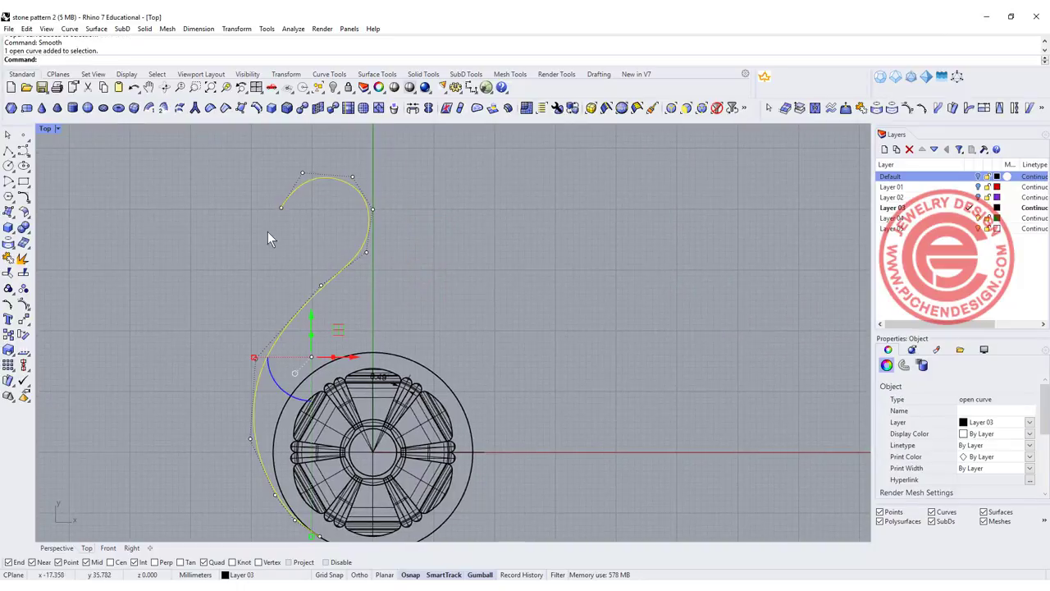
left_click(280, 206)
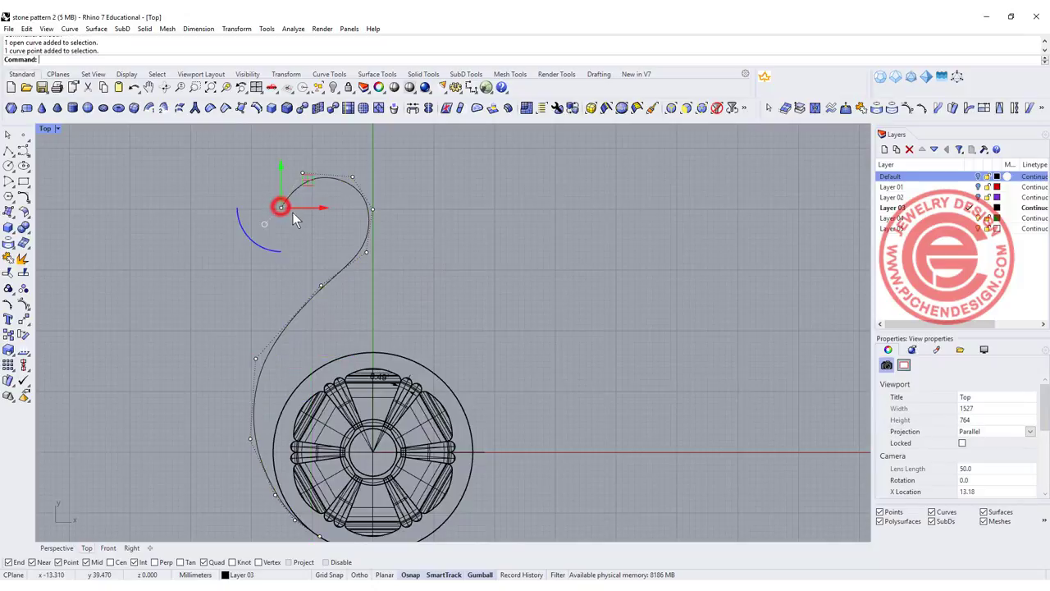
scroll(292, 213, "up", 4)
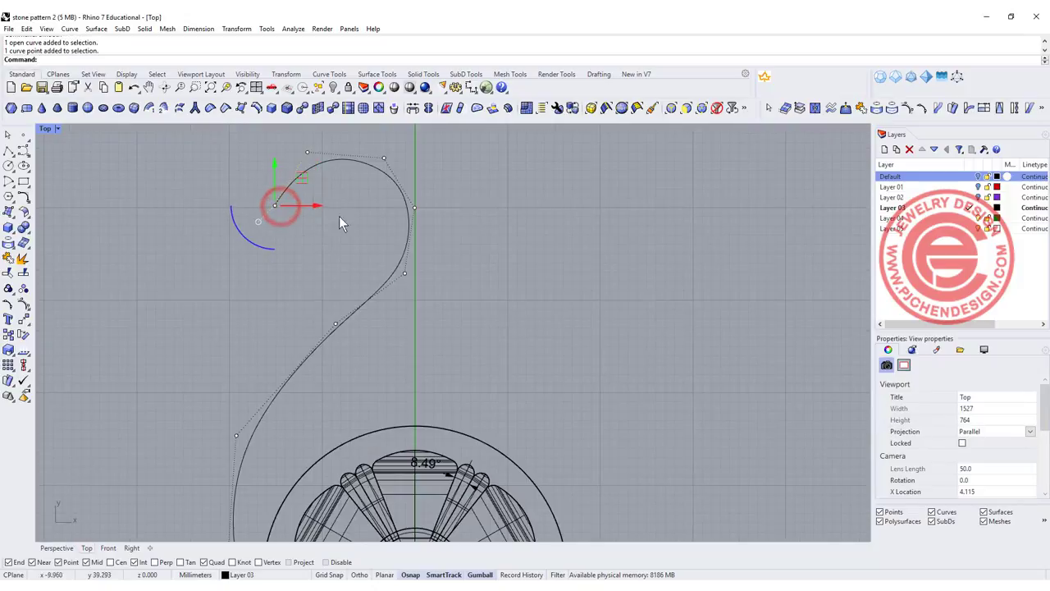
left_click(10, 168)
left_click(392, 277)
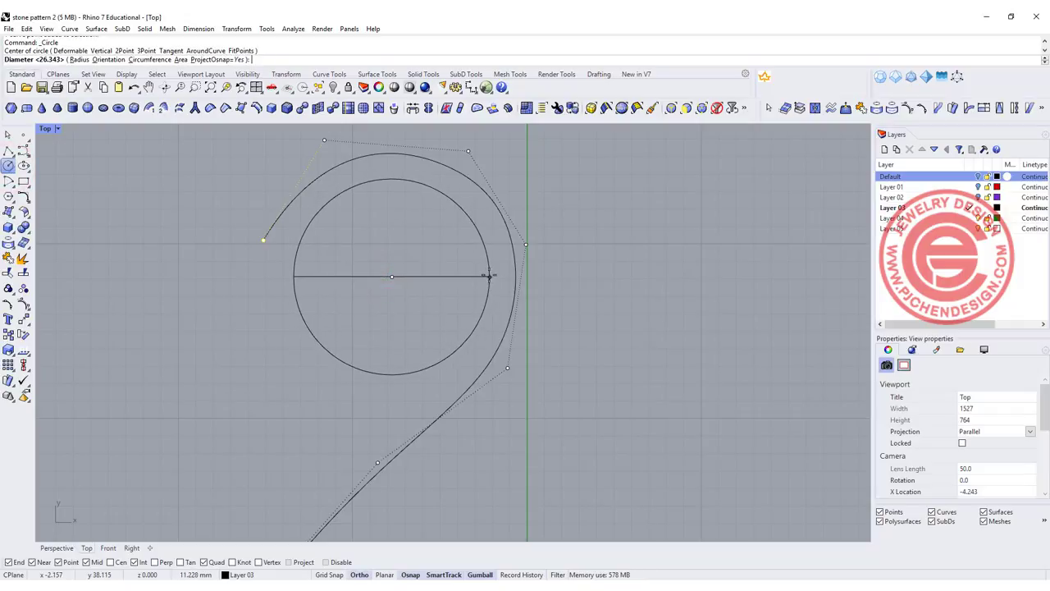
left_click(489, 276)
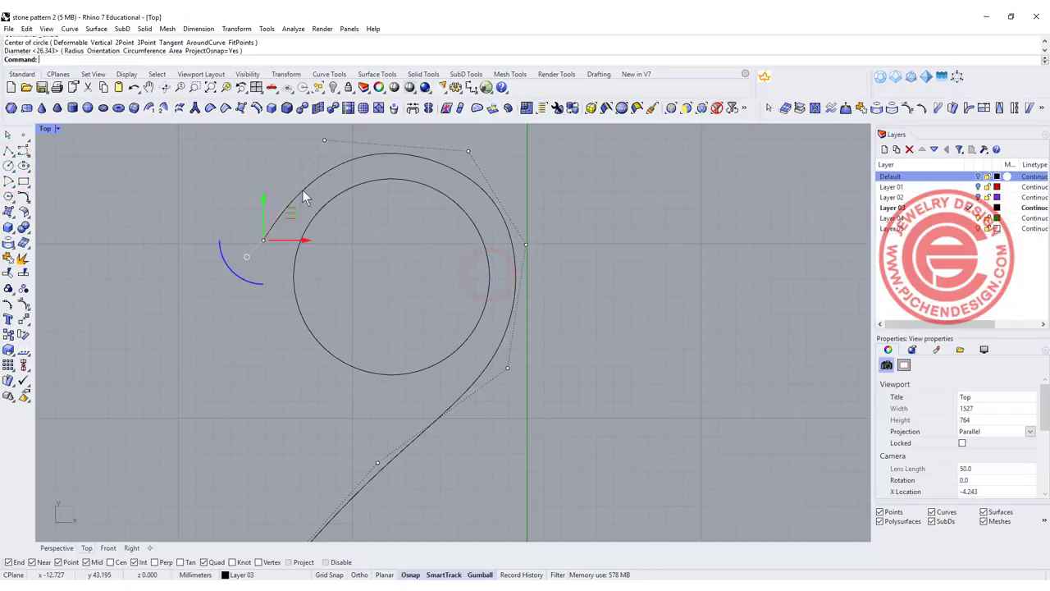
left_click_drag(262, 242, 312, 186)
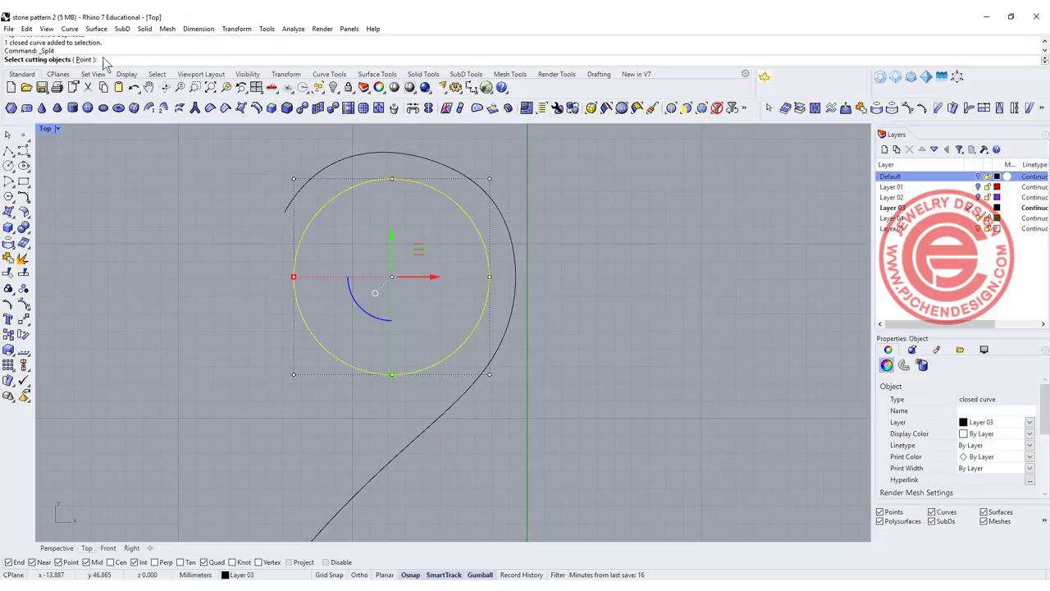
- Split the circle at two points on its lower-left part and delete the larger piece, keeping the short lower-left arc
left_click(85, 59)
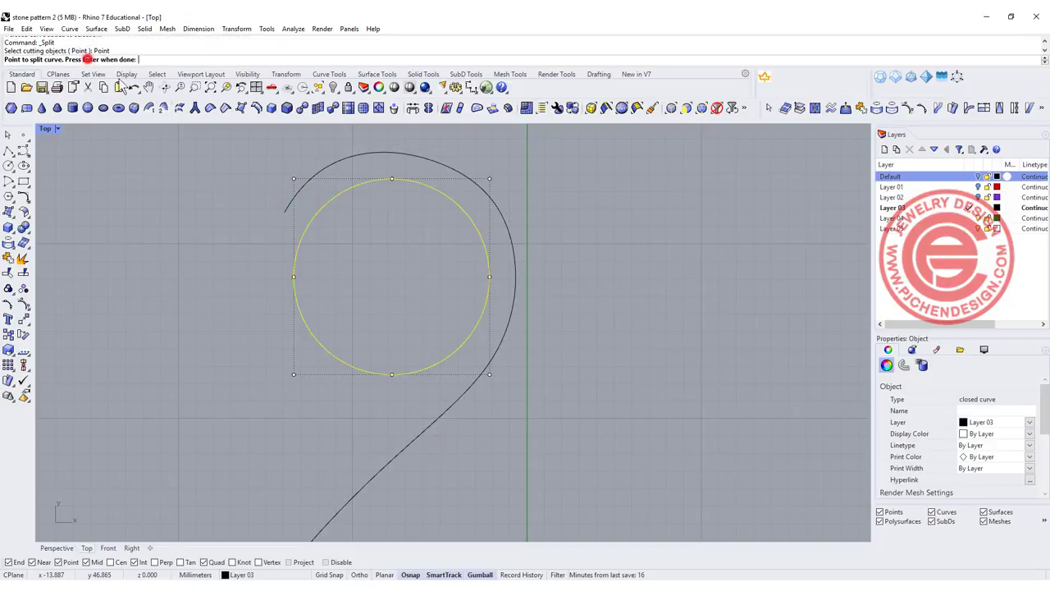
left_click(292, 295)
left_click(371, 376)
right_click(418, 392)
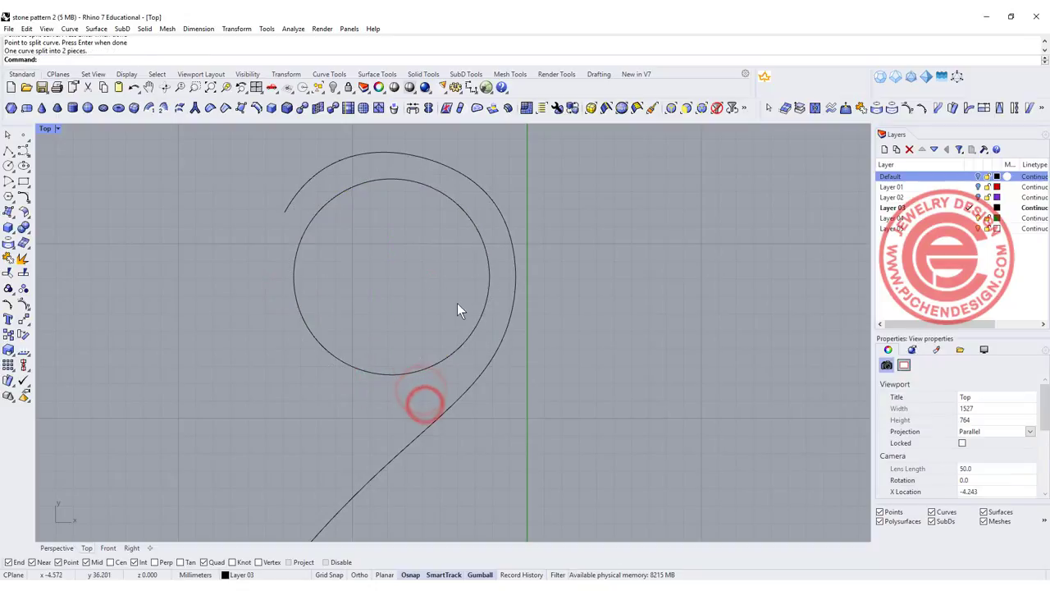
left_click(487, 304)
key("Delete")
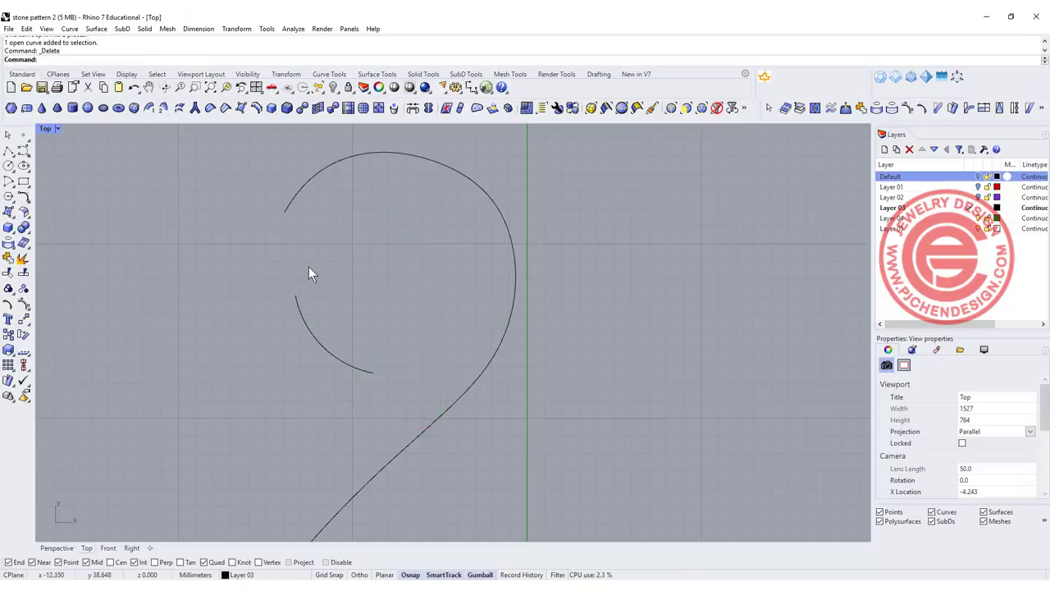
- Adjust the hook's free end and its upper control points to round the hook and line its end up with the short arc
left_click(300, 190)
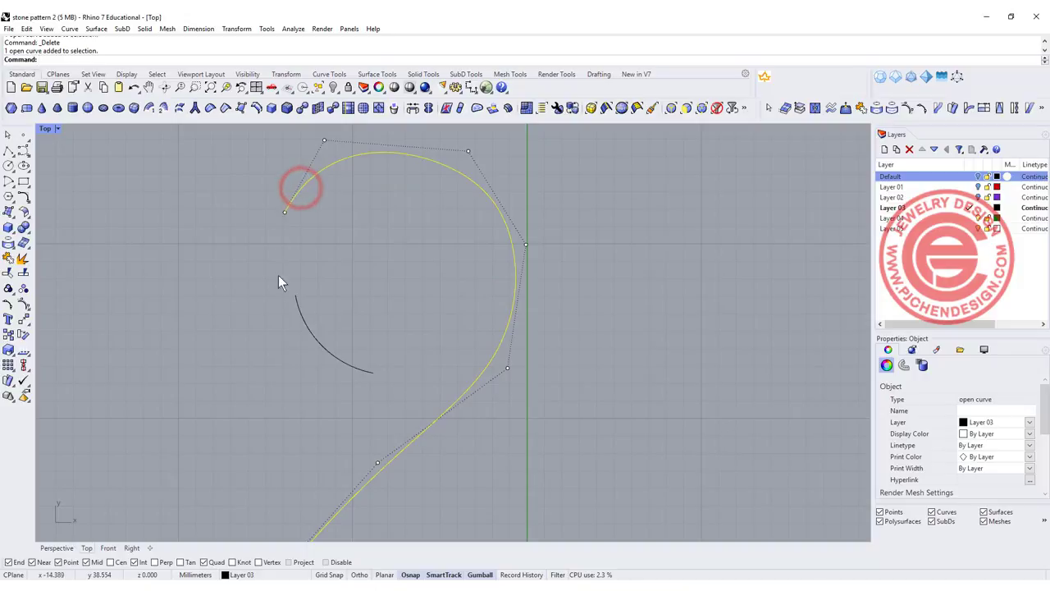
left_click(285, 213)
left_click_drag(319, 210, 333, 213)
left_click(331, 163)
right_click_drag(331, 163, 332, 191)
left_click(324, 168)
left_click_drag(351, 145, 351, 146)
left_click(468, 180)
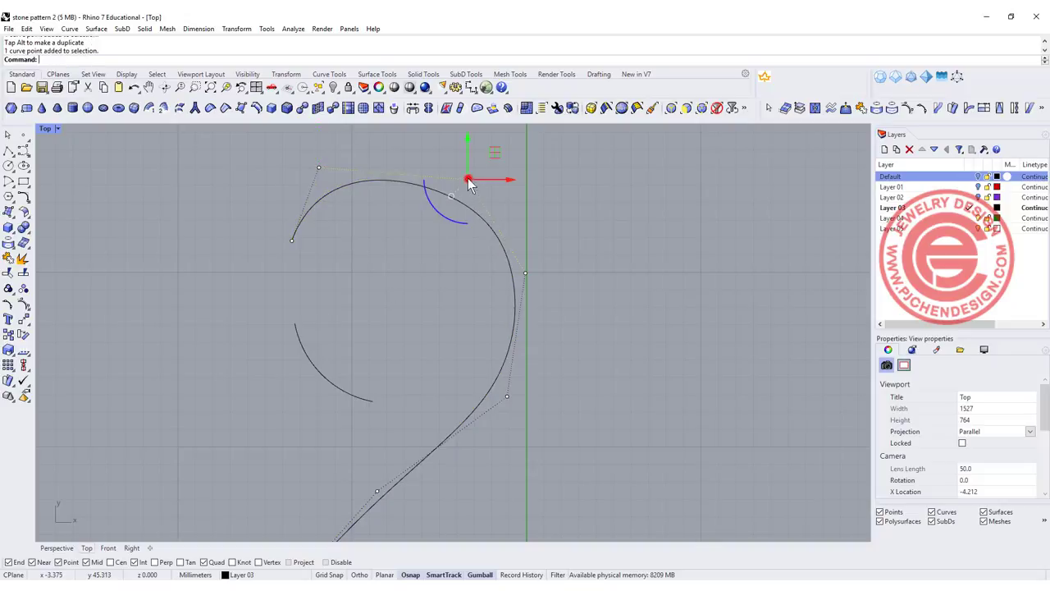
left_click_drag(495, 157, 510, 146)
left_click(525, 273)
left_click_drag(556, 245, 566, 242)
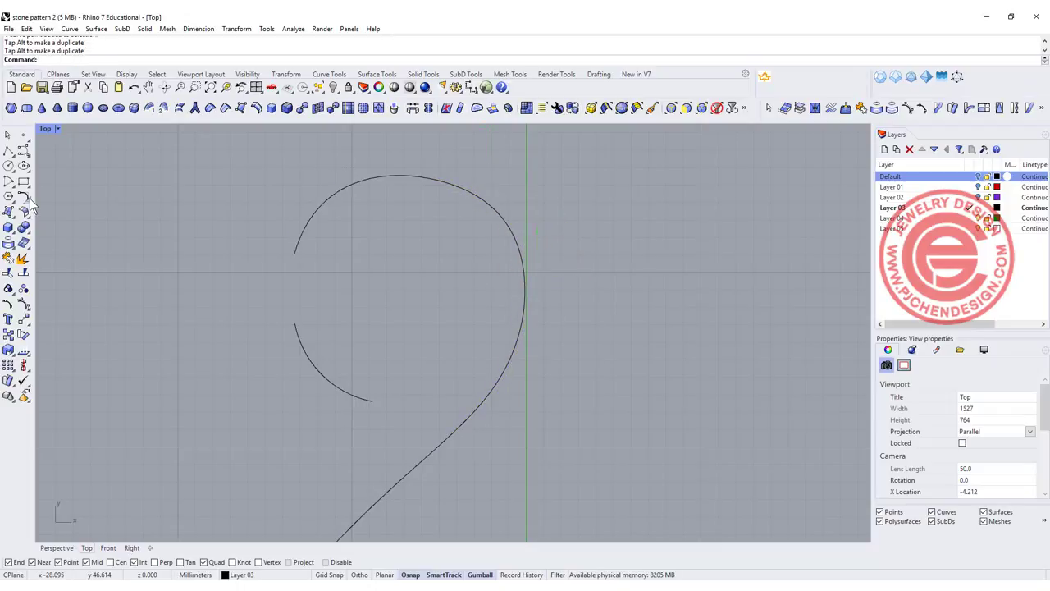
- Blend the hook's free end to the arc's upper end with tangency at both ends and Join enabled
left_click(27, 201)
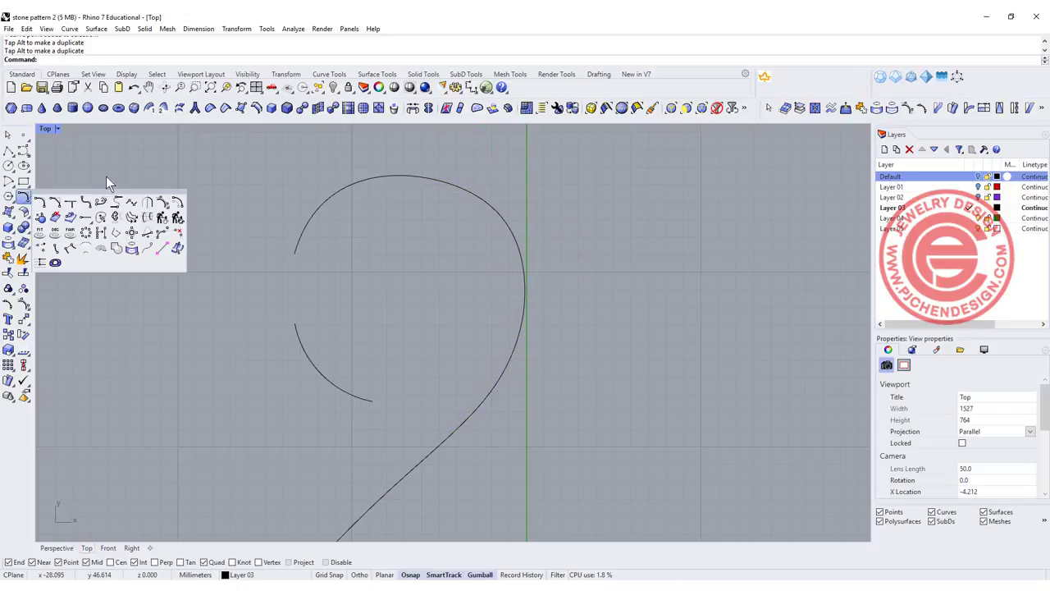
left_click(100, 203)
left_click(294, 255)
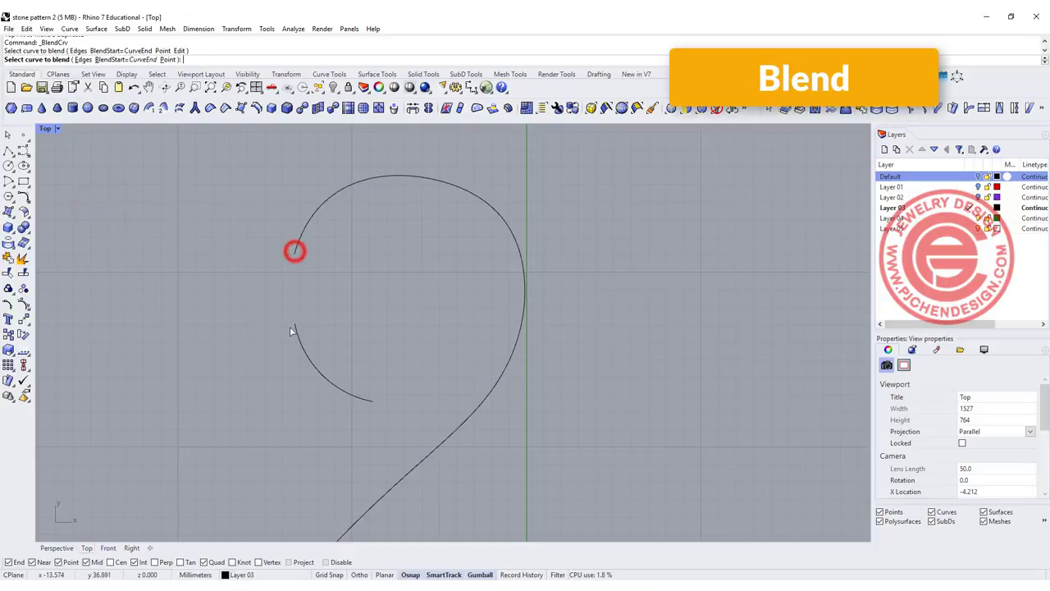
left_click(294, 325)
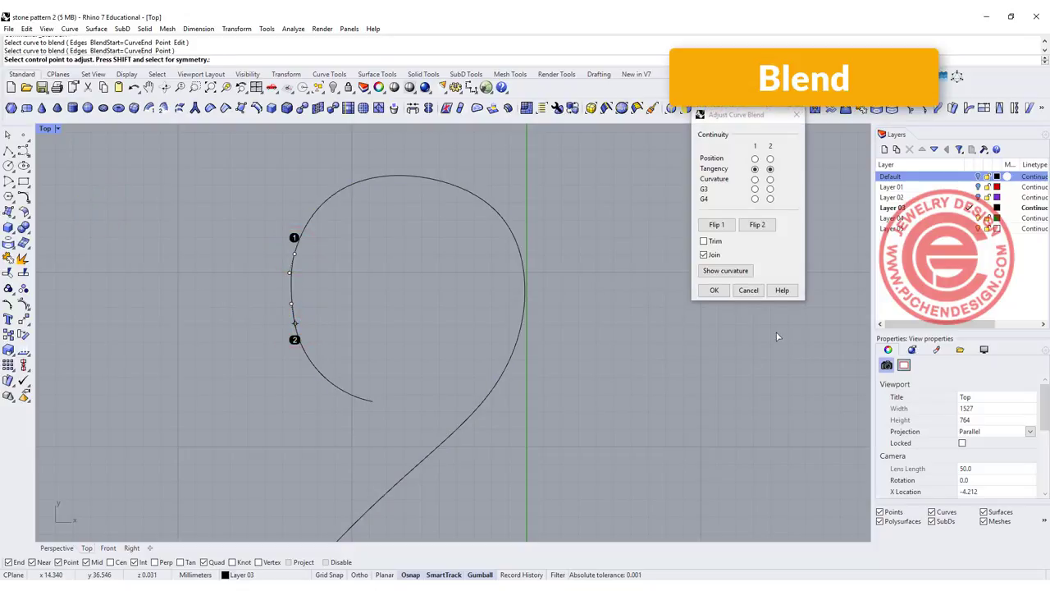
left_click(714, 290)
left_click(361, 235)
scroll(508, 340, "down", 3)
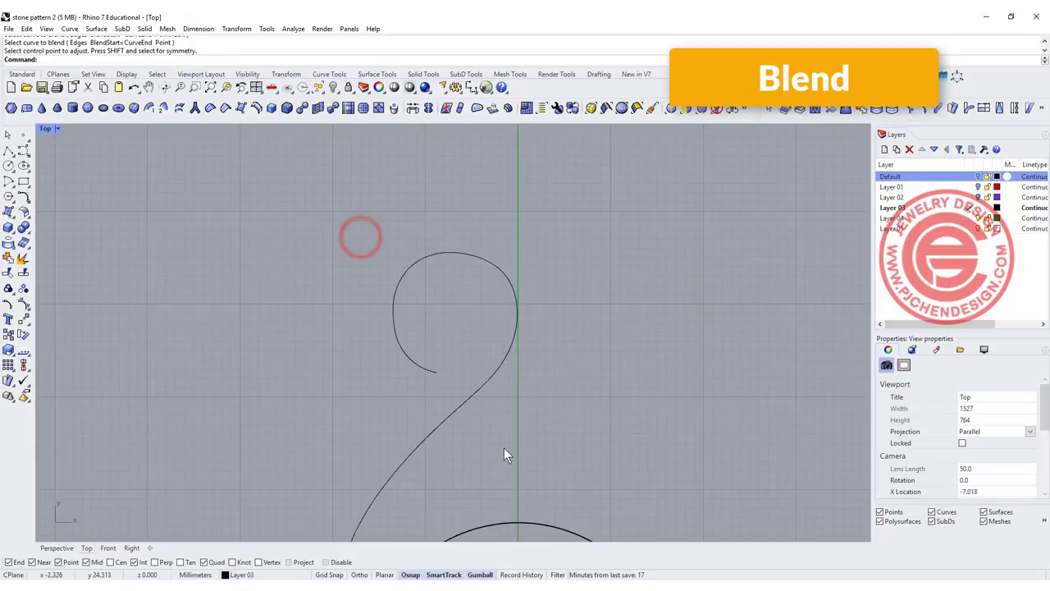
left_click_drag(278, 213, 275, 215)
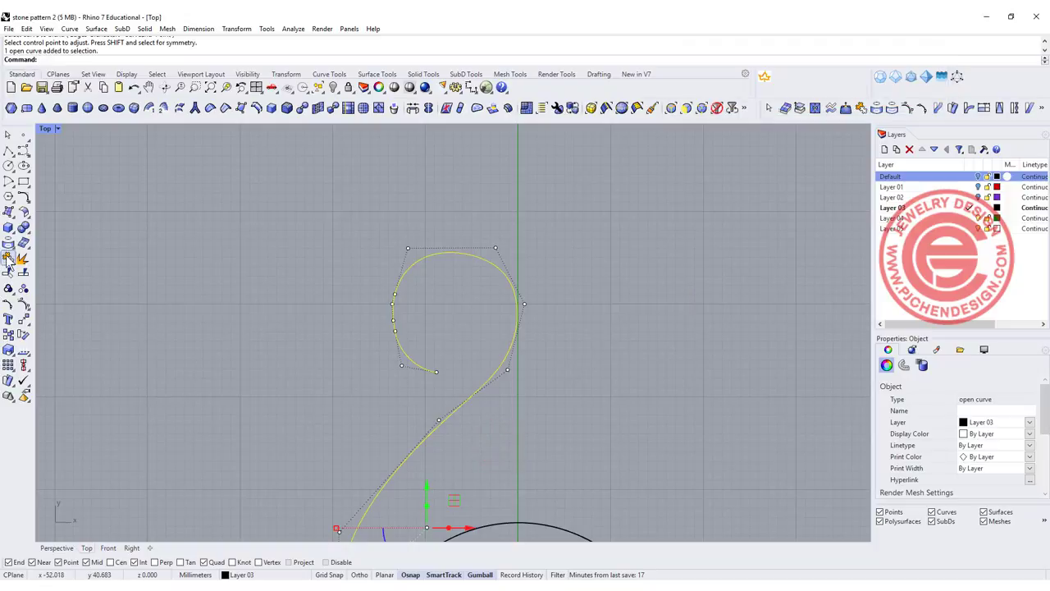
left_click(247, 328)
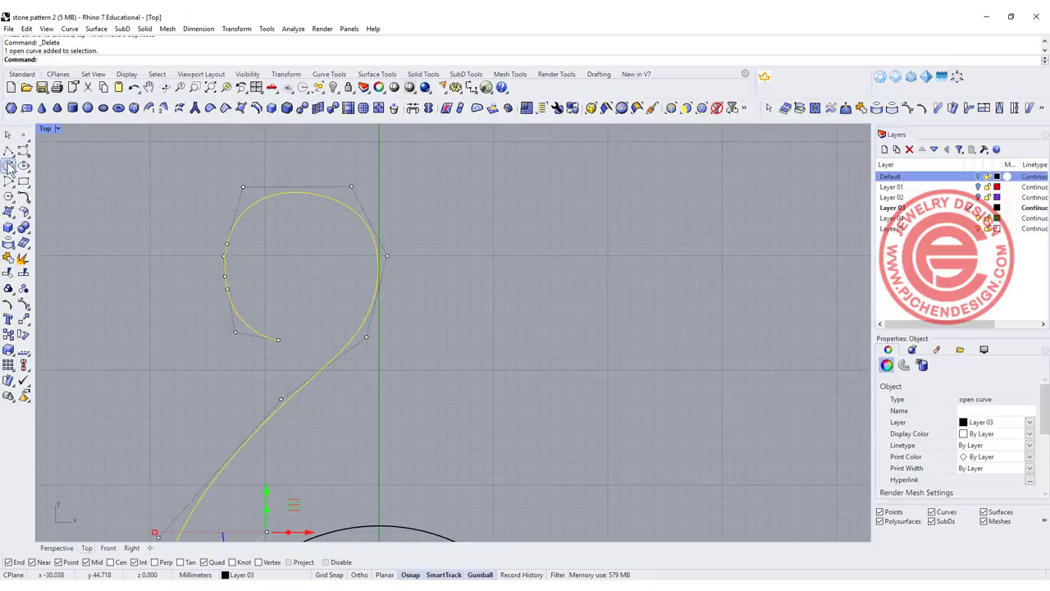
- Draw a full circle about 11.2 mm in diameter on the arc's center, passing through the arc at the hook's end
left_click(8, 165)
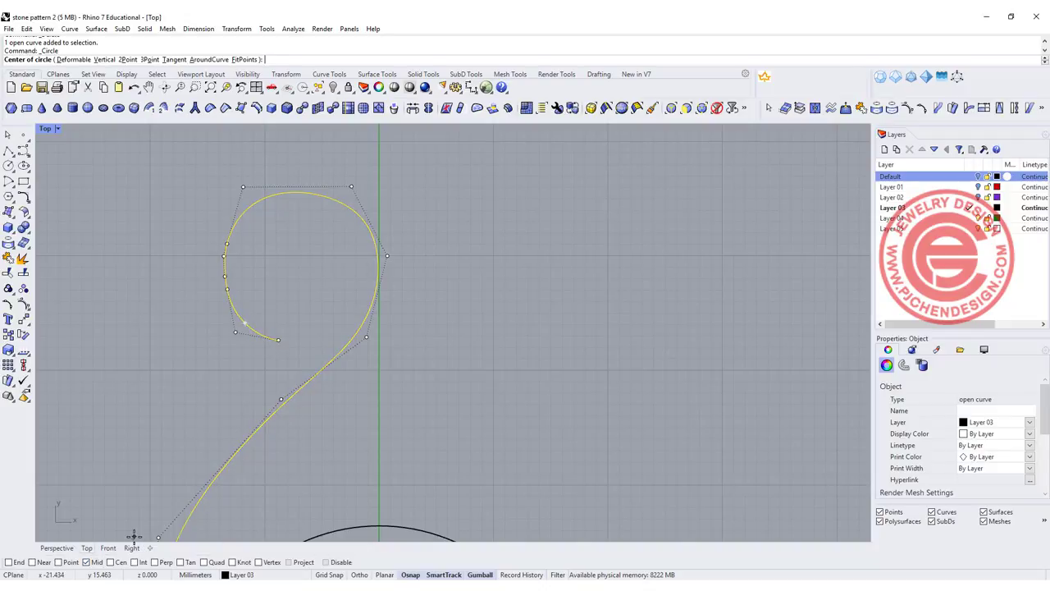
left_click(258, 328)
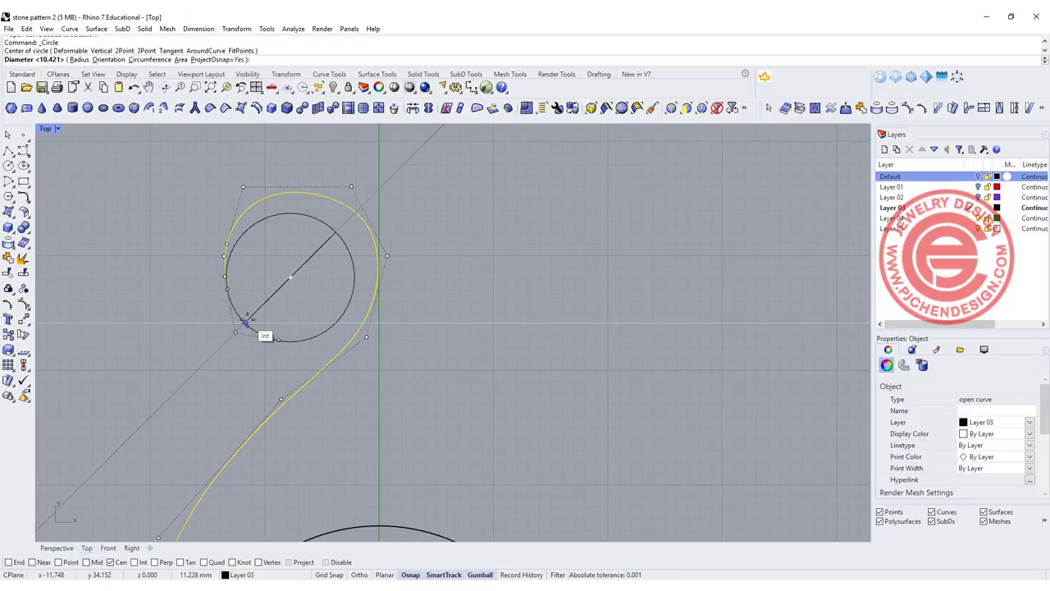
left_click(246, 322)
key("Escape")
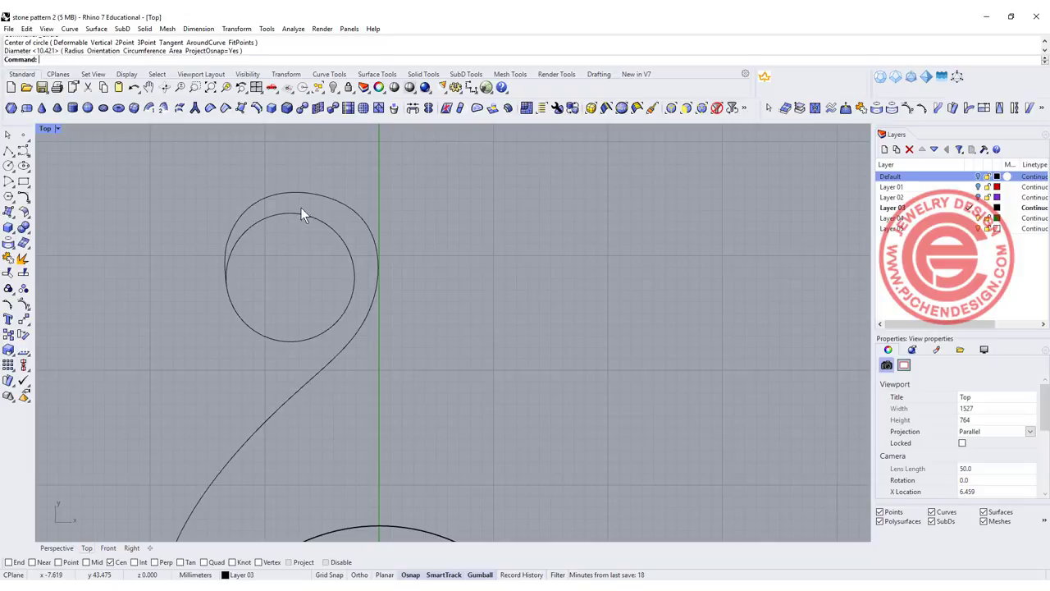
- Move the hook's upper-right control point slightly upward to round the top of the curl around the circle
left_click(312, 194)
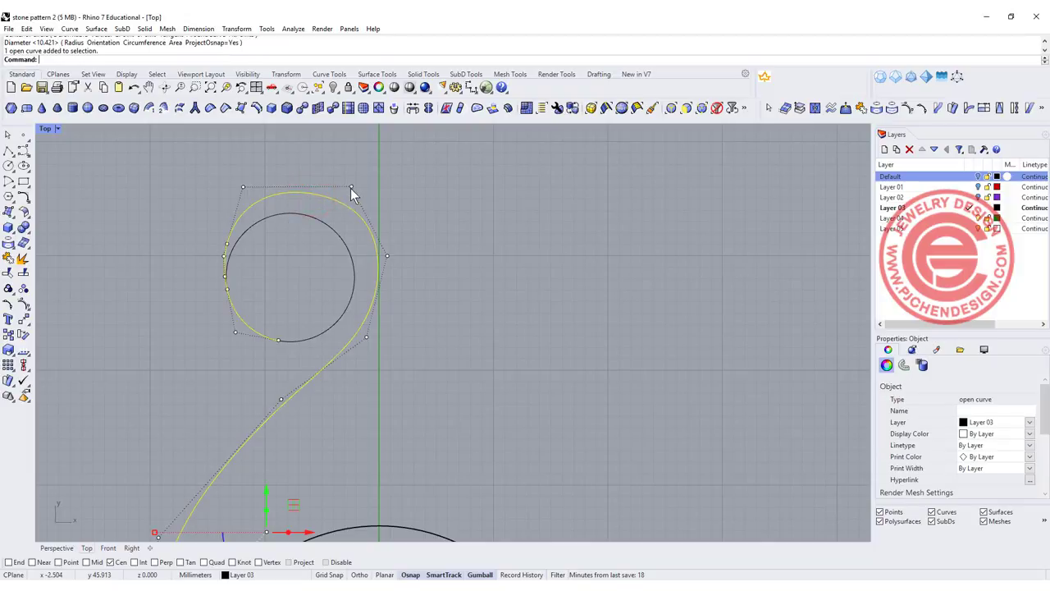
left_click(351, 188)
left_click_drag(387, 159, 383, 153)
left_click(542, 279)
scroll(525, 344, "down", 8)
scroll(455, 390, "up", 8)
left_click(309, 187)
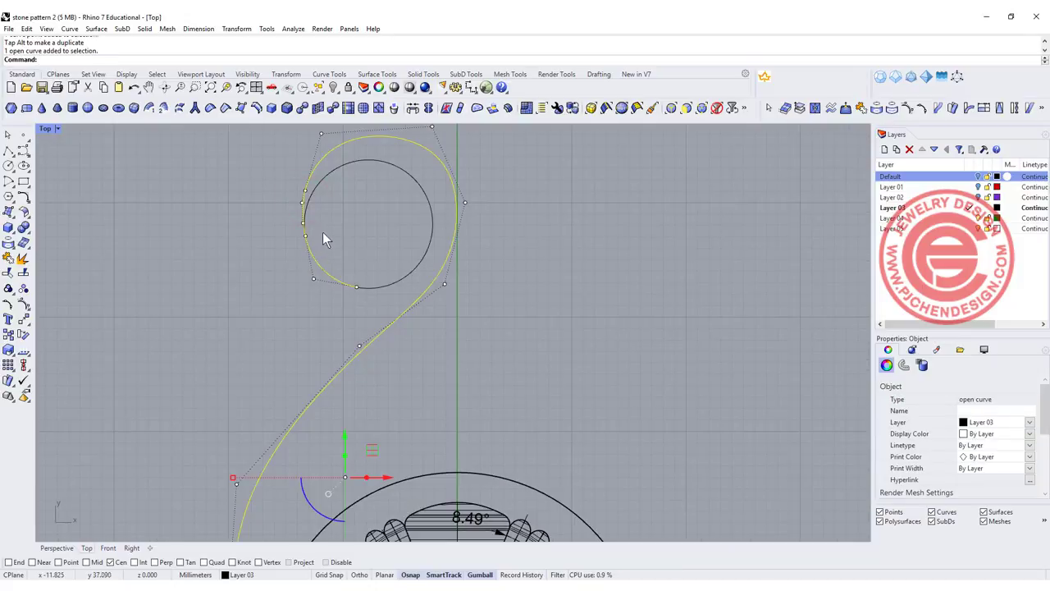
scroll(322, 236, "down", 4)
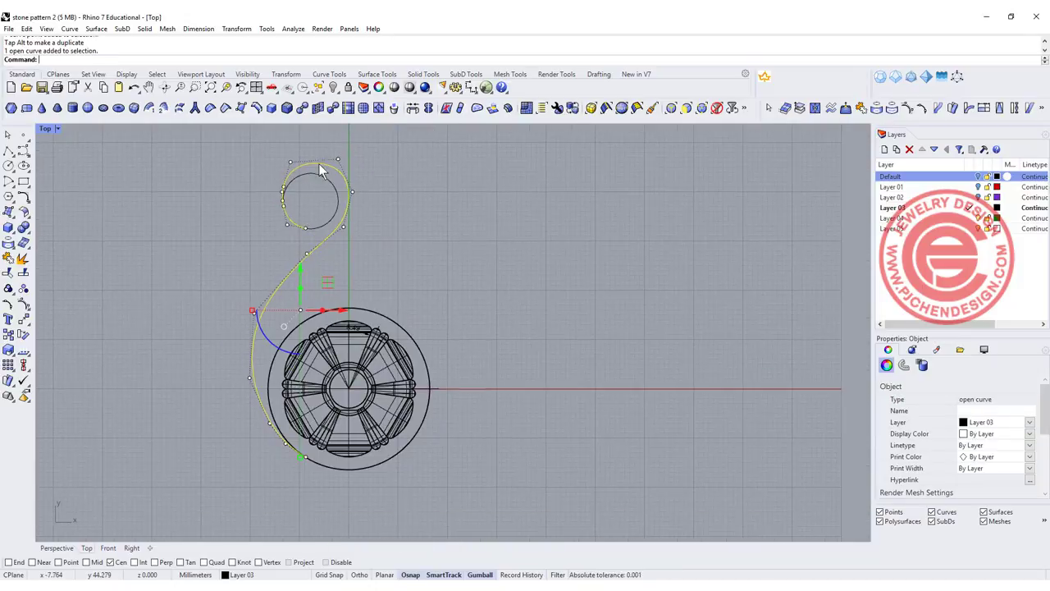
scroll(306, 454, "up", 6)
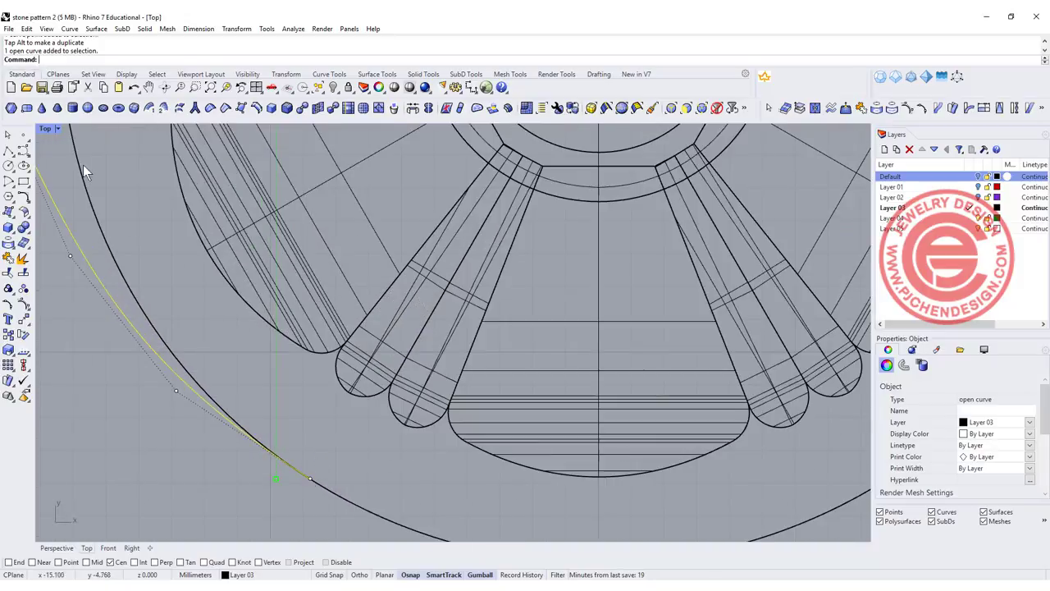
- Draw a tall narrow rectangle with conic rounded corners in the Front view, beside the base cylinder
double_click(46, 128)
scroll(690, 402, "down", 5)
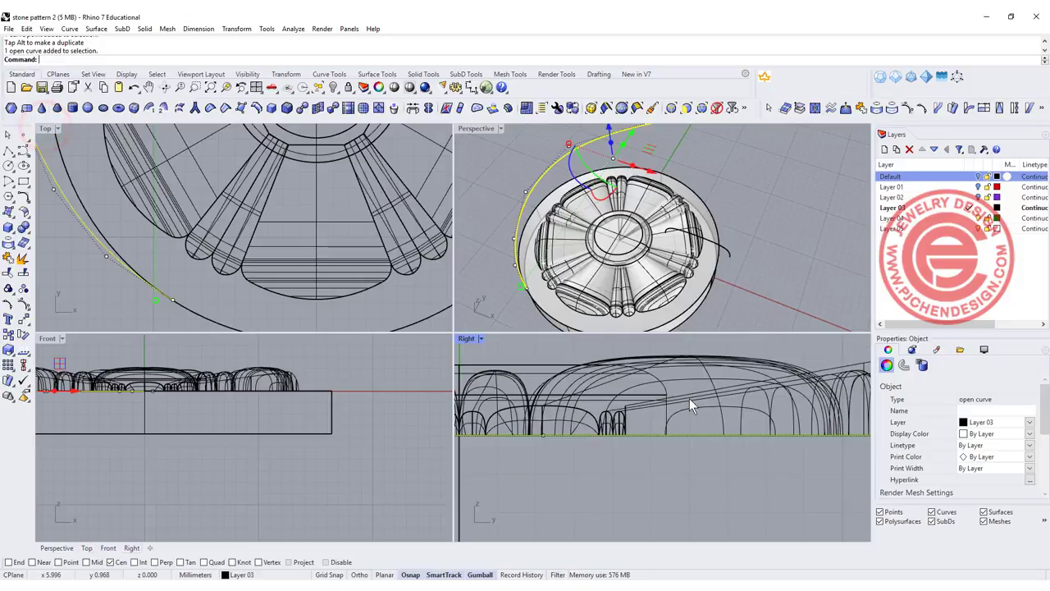
mouse_move(736, 411)
right_mouse_down()
mouse_move(792, 412)
mouse_move(745, 413)
right_mouse_up()
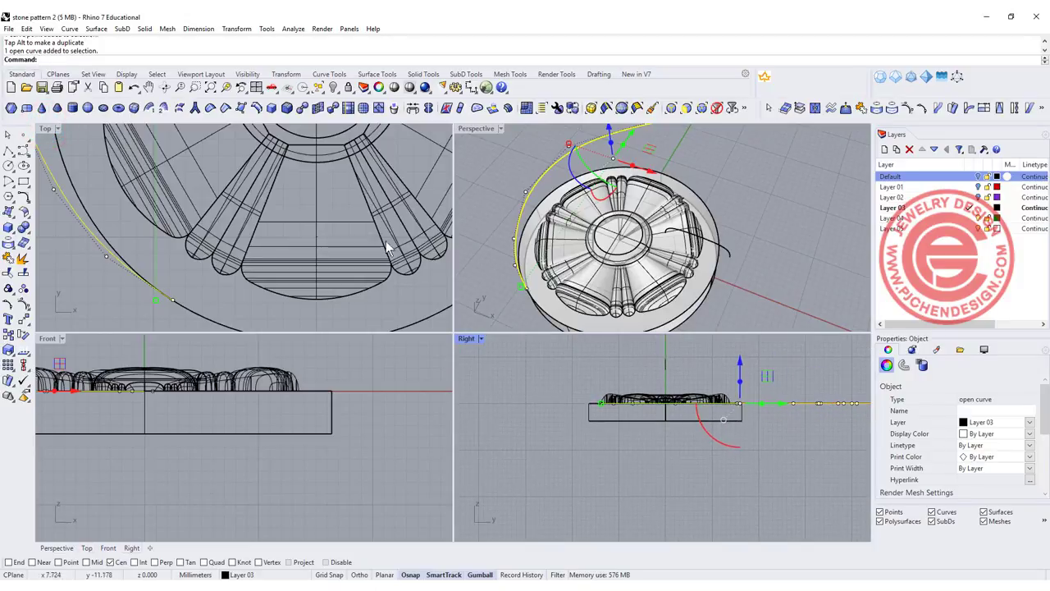
left_click(23, 181)
scroll(204, 435, "down", 4)
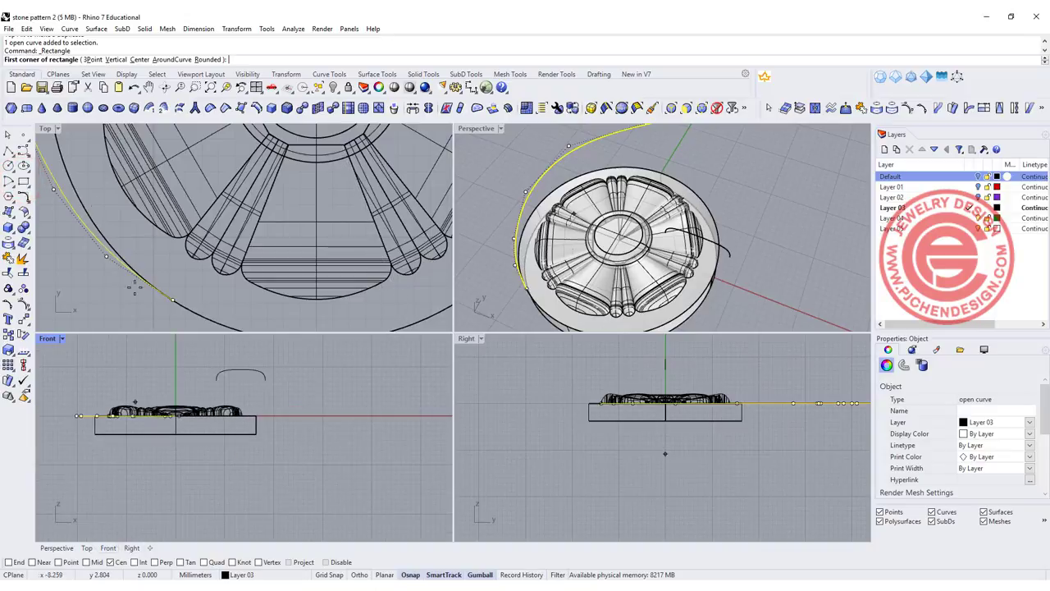
left_click(23, 182)
left_click(91, 186)
right_click_drag(75, 463, 211, 461)
scroll(162, 428, "up", 4)
left_click(167, 393)
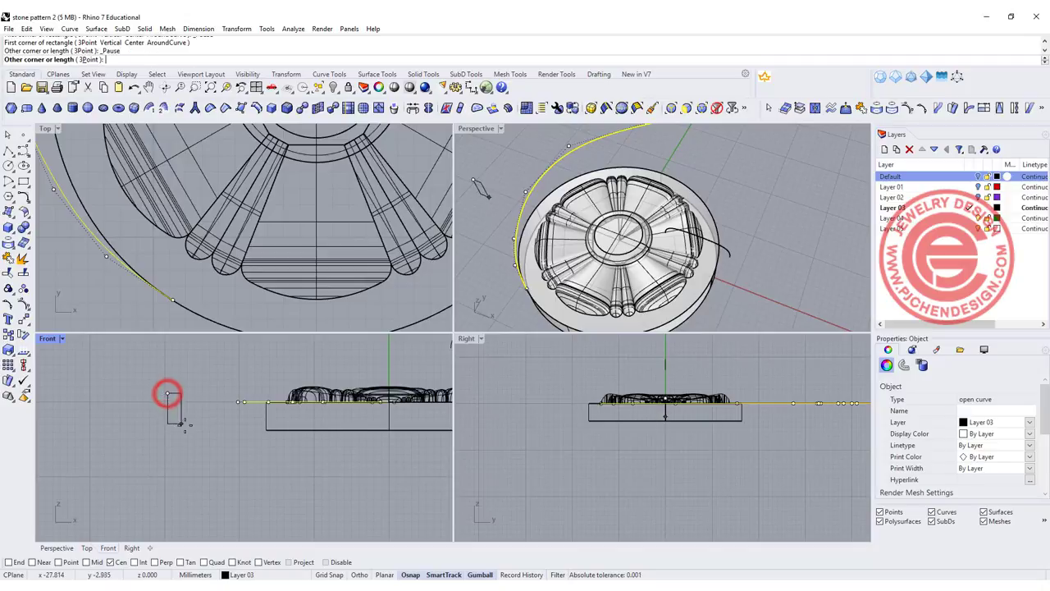
left_click(185, 425)
scroll(182, 394, "up", 4)
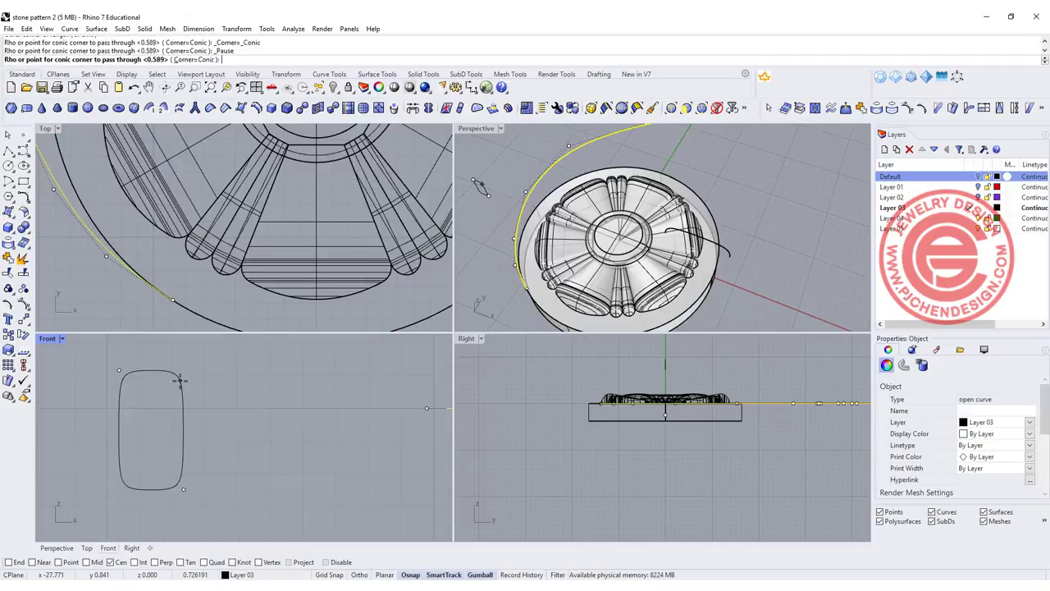
right_click(180, 380)
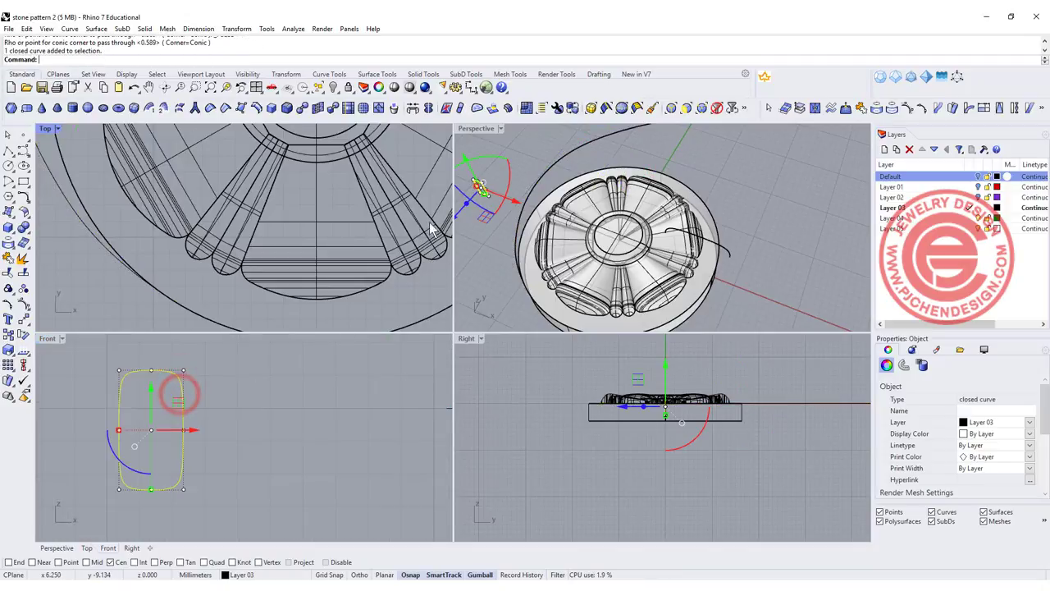
- Move the rounded rectangular profile by its side midpoint onto the lower end of the S-shaped scroll curve at the base's edge
scroll(421, 224, "down", 2)
scroll(215, 171, "up", 2)
right_click_drag(215, 172, 176, 196)
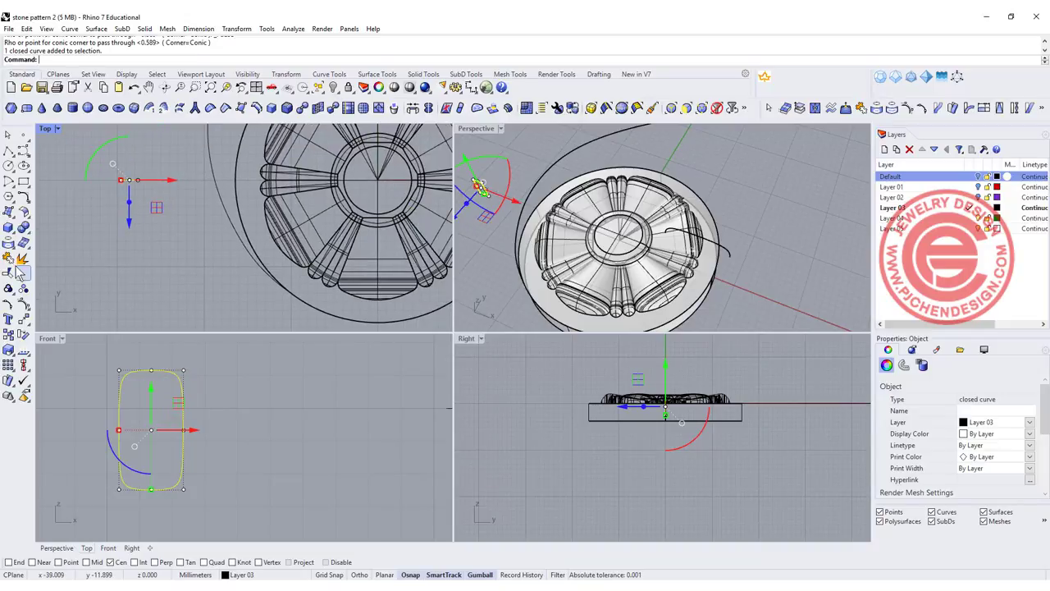
left_click(23, 229)
left_click(120, 429)
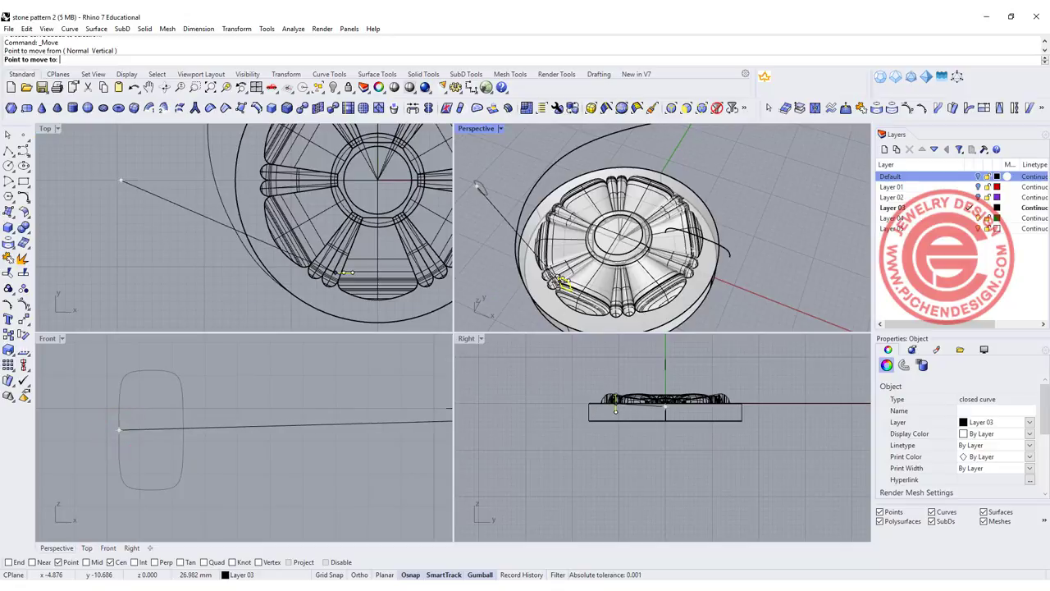
left_click(9, 562)
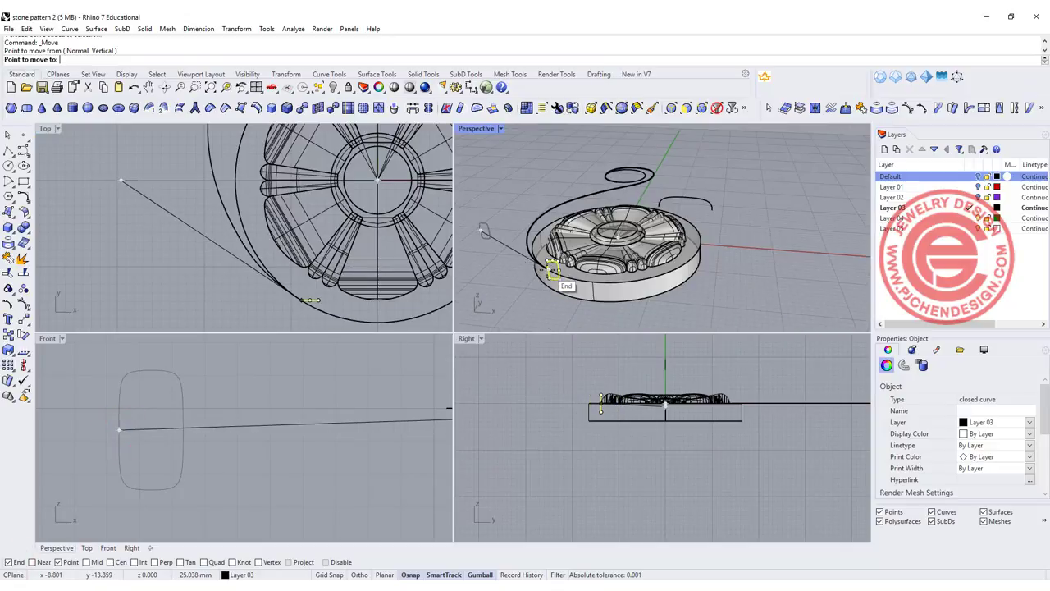
left_click(553, 270)
- Rotate the profile in the Top view about 57 degrees around the scroll curve's lower end so it points toward the rosette
scroll(189, 246, "up", 4)
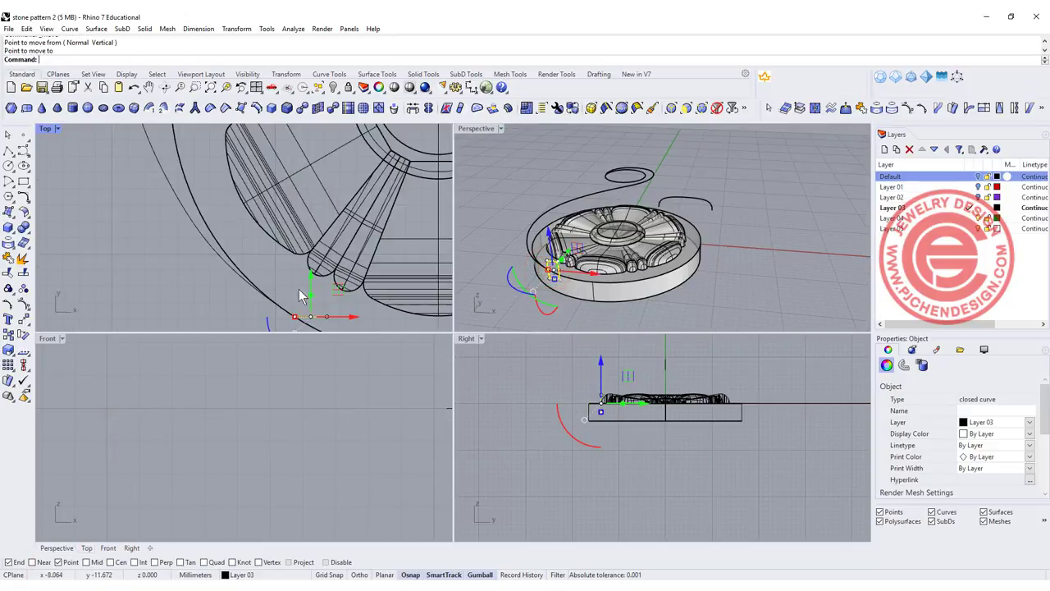
left_click(23, 335)
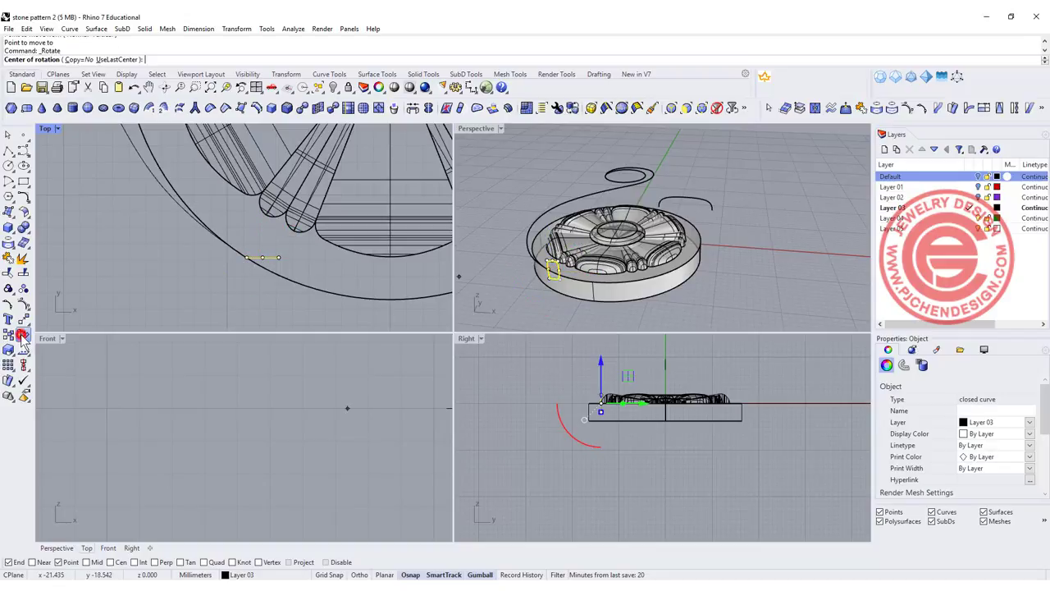
left_click(246, 257)
left_click(319, 257)
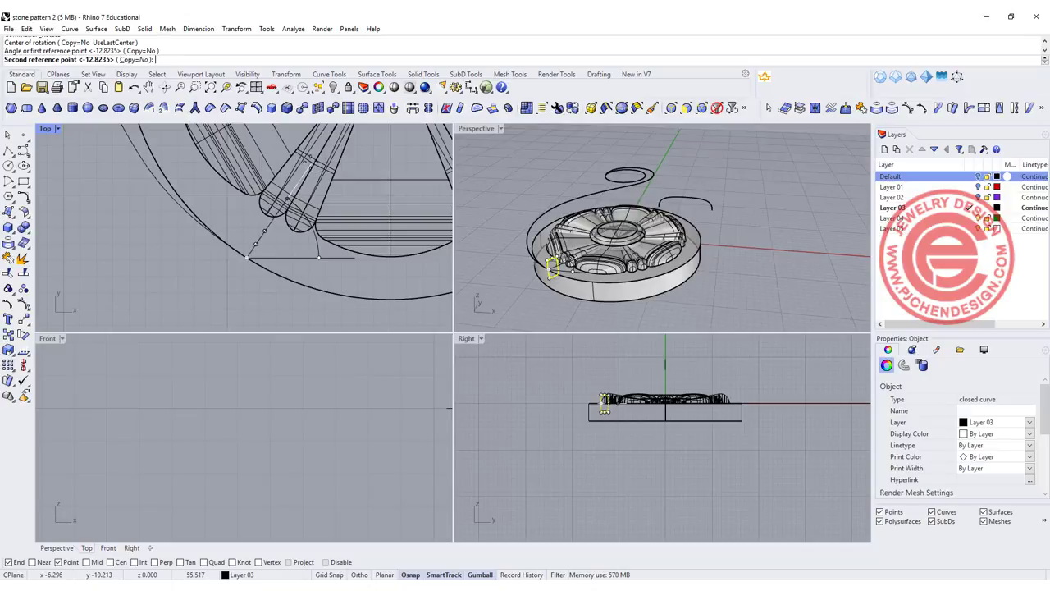
left_click(310, 158)
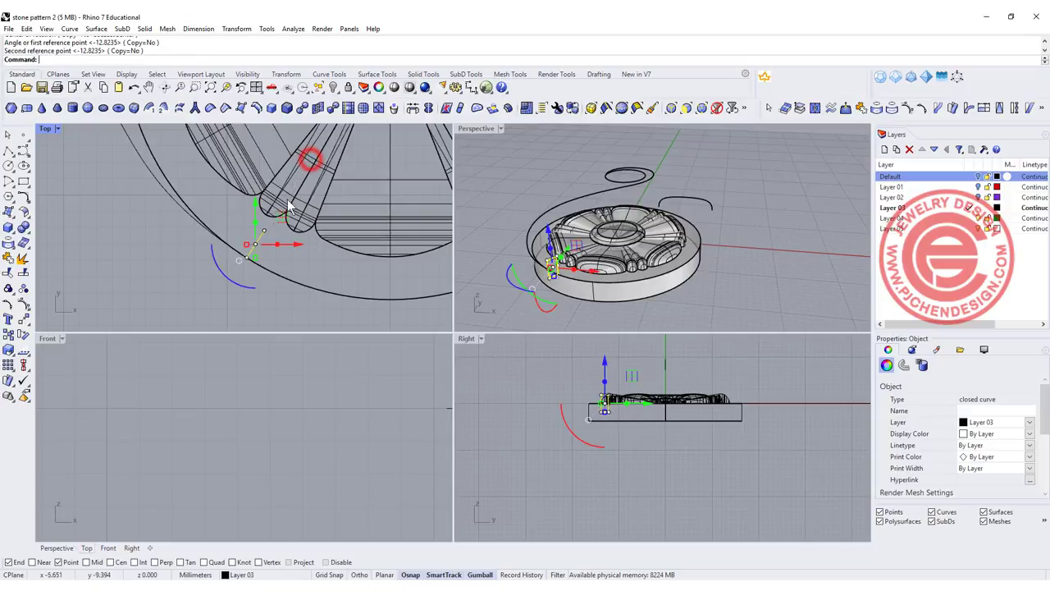
- Widen the profile inward from the scroll curve's lower end to about 2.4 times its width with a one-directional scale
left_click(142, 286)
scroll(307, 214, "down", 4)
scroll(548, 242, "up", 3)
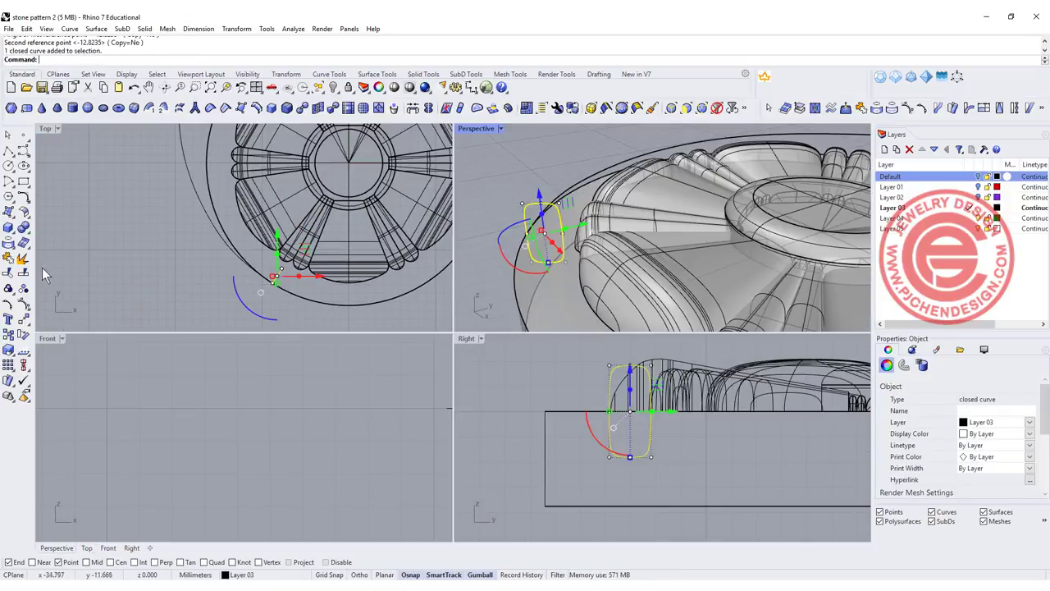
left_click(8, 350)
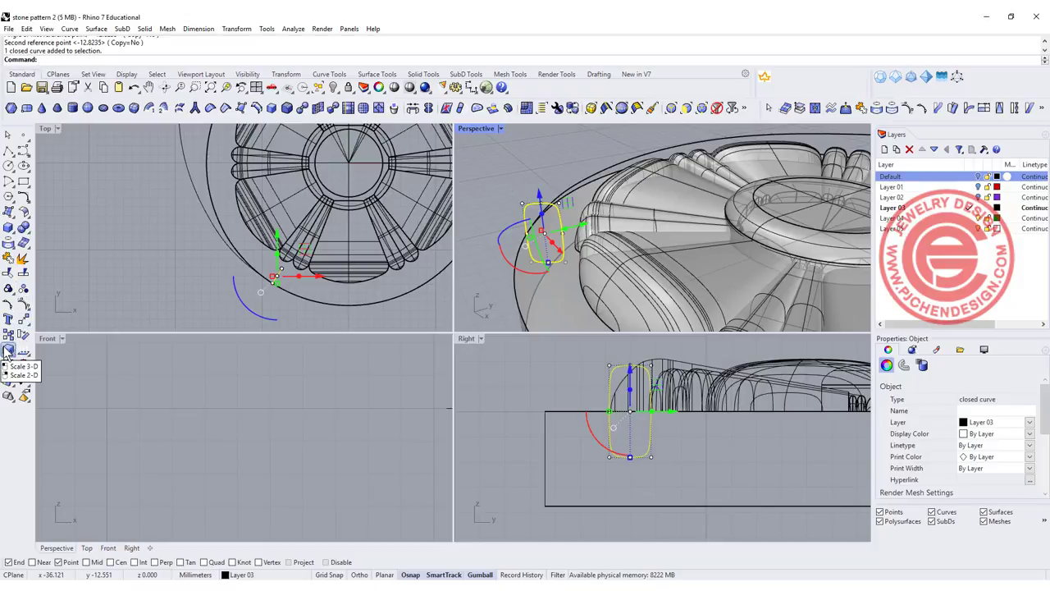
left_click(55, 354)
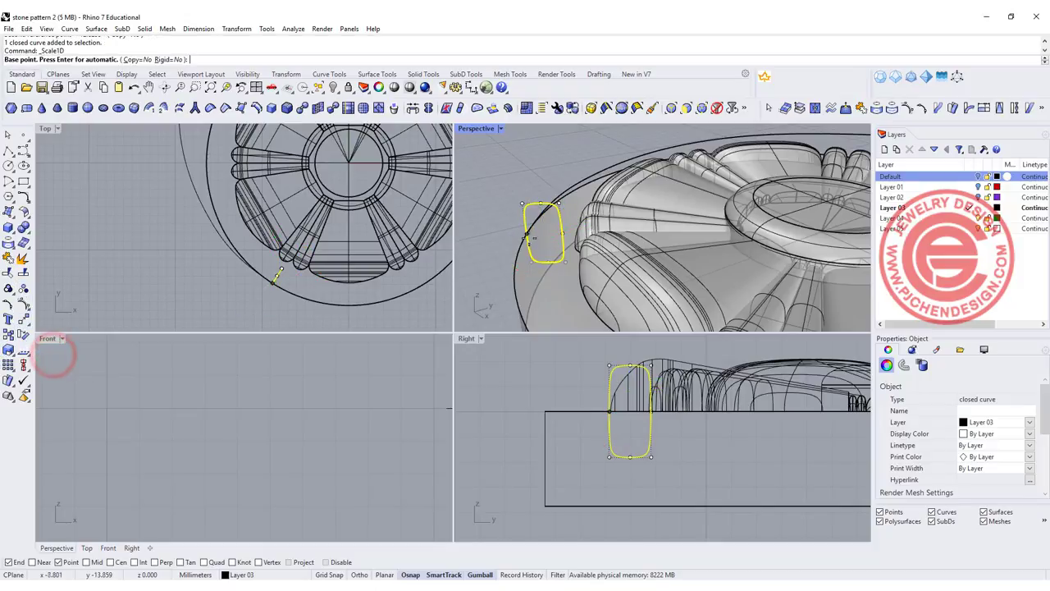
left_click(528, 237)
left_click(557, 234)
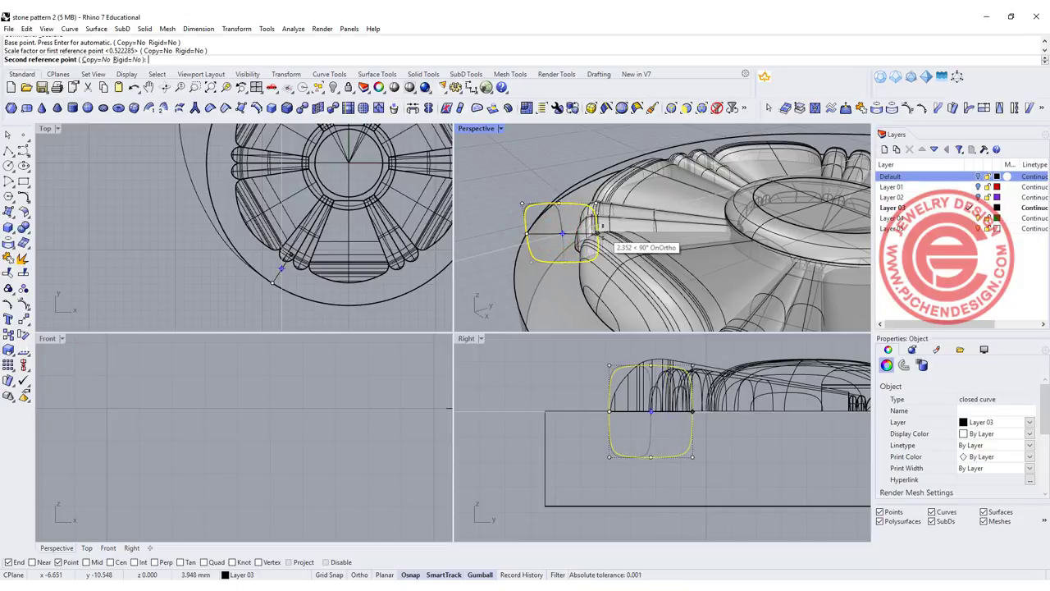
left_click(612, 233)
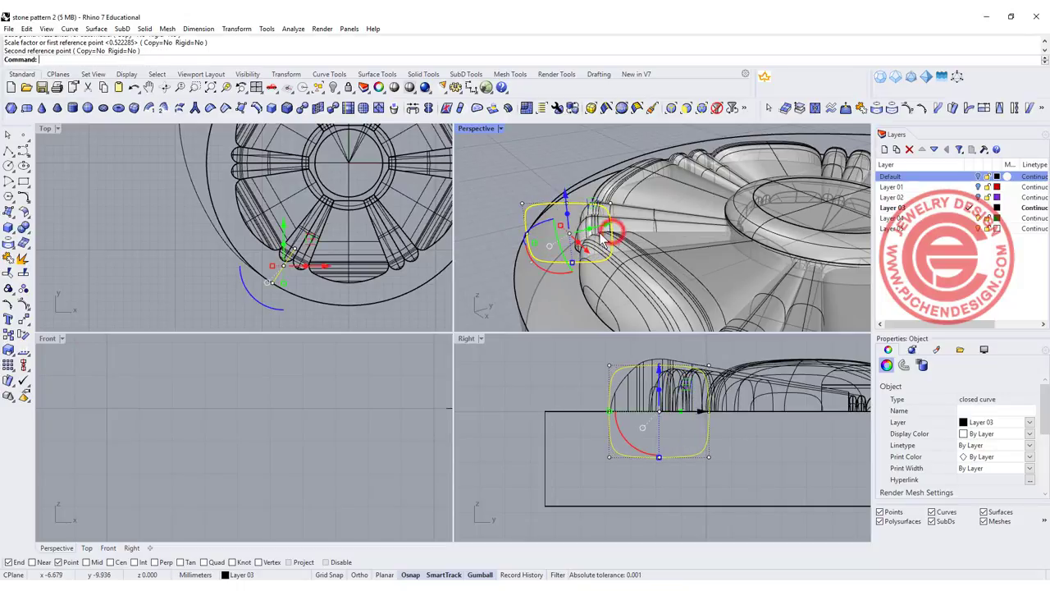
- Duplicate the widened profile and place the copy near the curl at the scroll curve's upper end
scroll(611, 238, "down", 10)
scroll(347, 194, "down", 6)
right_click_drag(492, 204, 445, 255, "shift")
right_click_drag(300, 153, 259, 206)
left_click_drag(314, 278, 247, 139)
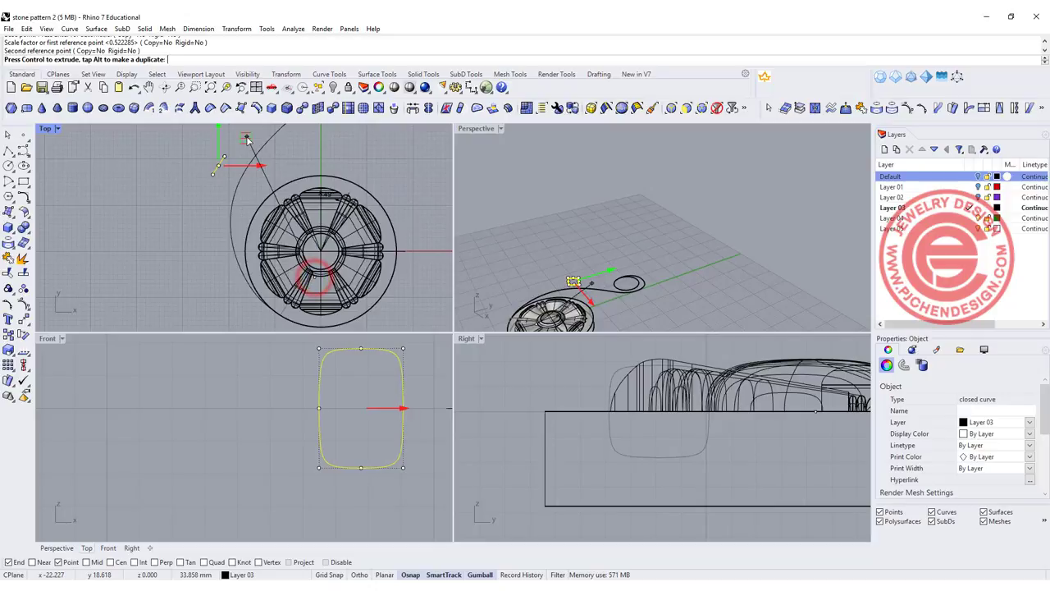
right_click_drag(250, 164, 249, 296)
- Move the copied profile by its outer side point onto the inner end of the scroll's curl
double_click(477, 129)
scroll(368, 262, "up", 6)
scroll(385, 344, "up", 3)
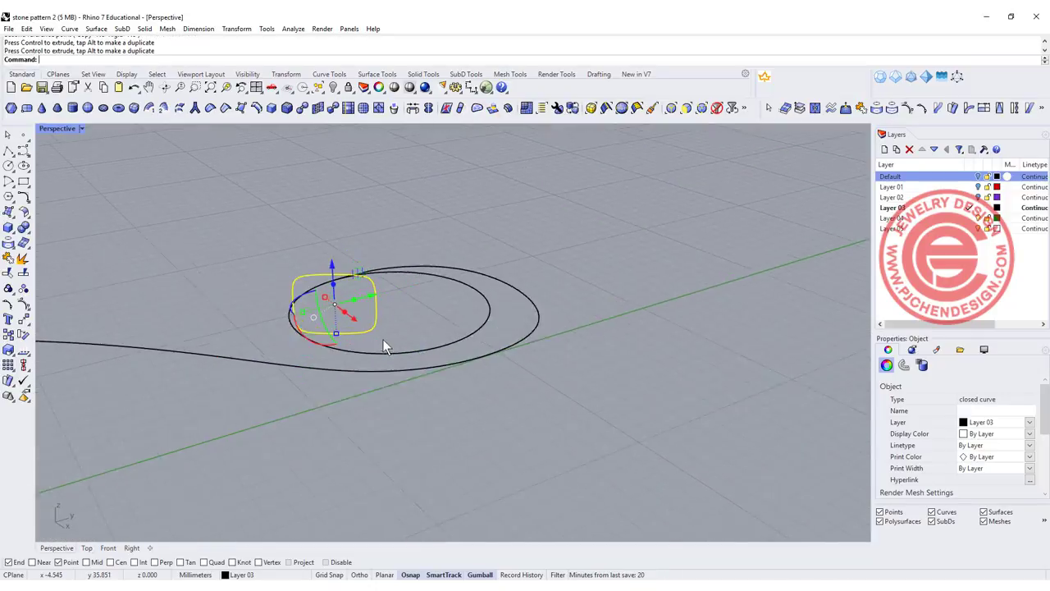
left_click(23, 334)
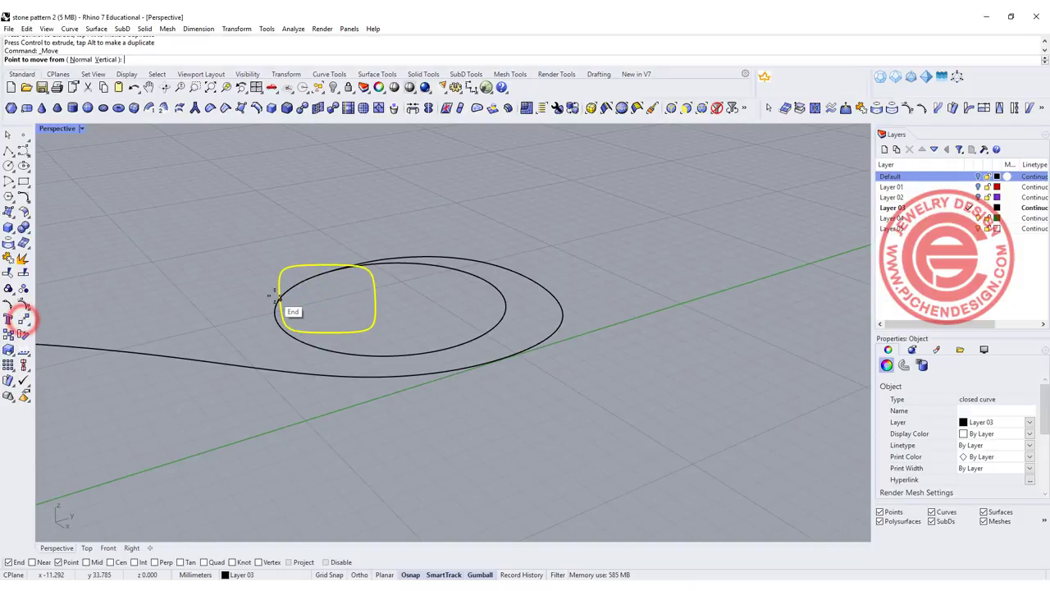
left_click(278, 300)
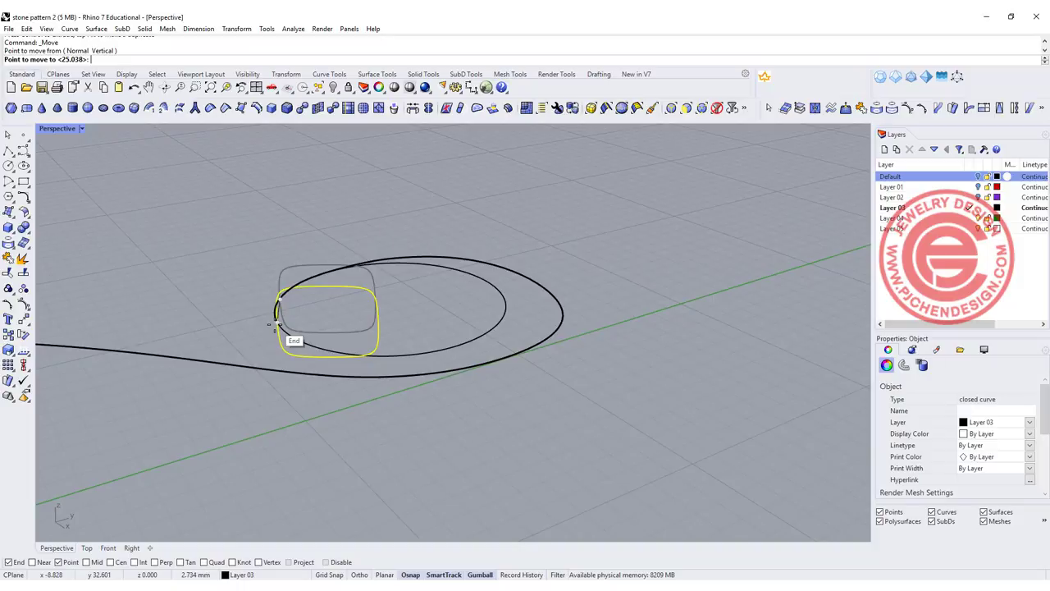
left_click(269, 324)
mouse_move(379, 328)
right_mouse_down()
mouse_move(384, 368)
mouse_move(381, 335)
right_mouse_up()
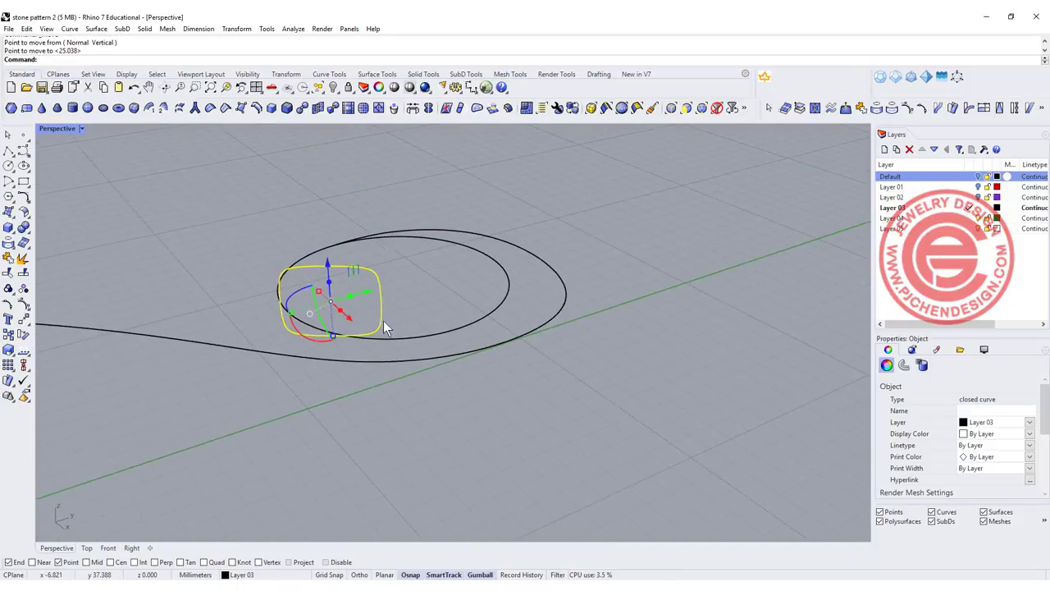
- Narrow the copied profile with a one-directional scale based at the curl's end, keeping its full height
right_click(23, 337)
left_click(12, 353)
left_click(53, 351)
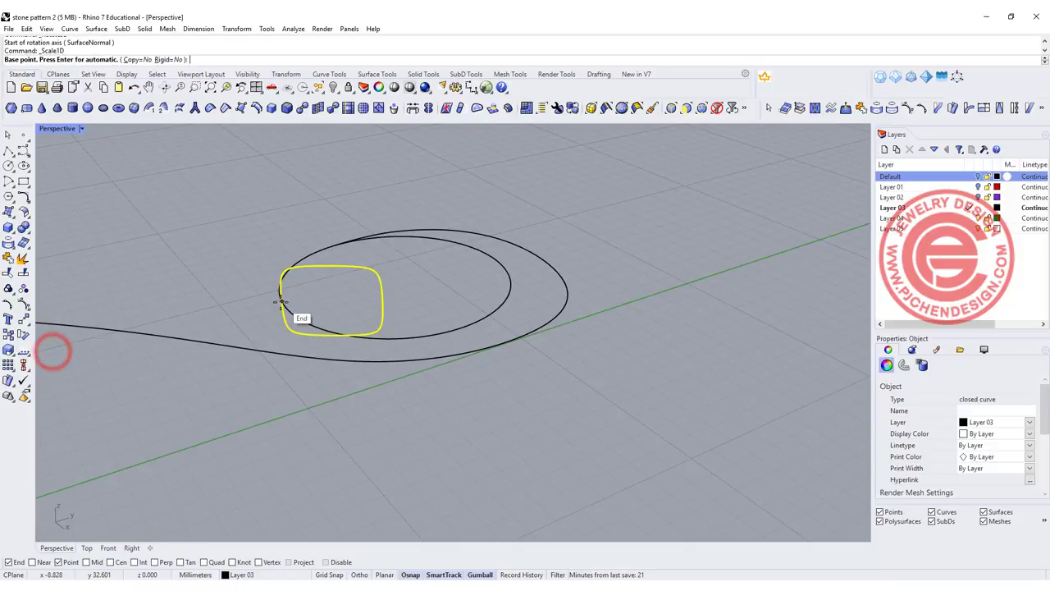
left_click(280, 300)
left_click(387, 305)
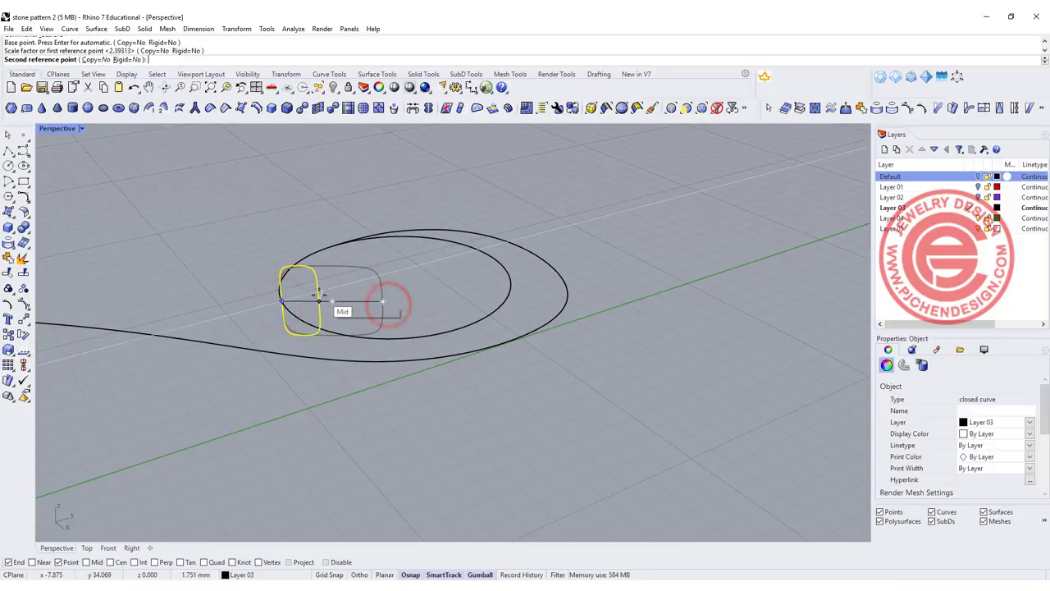
left_click(307, 300)
scroll(323, 299, "up", 6)
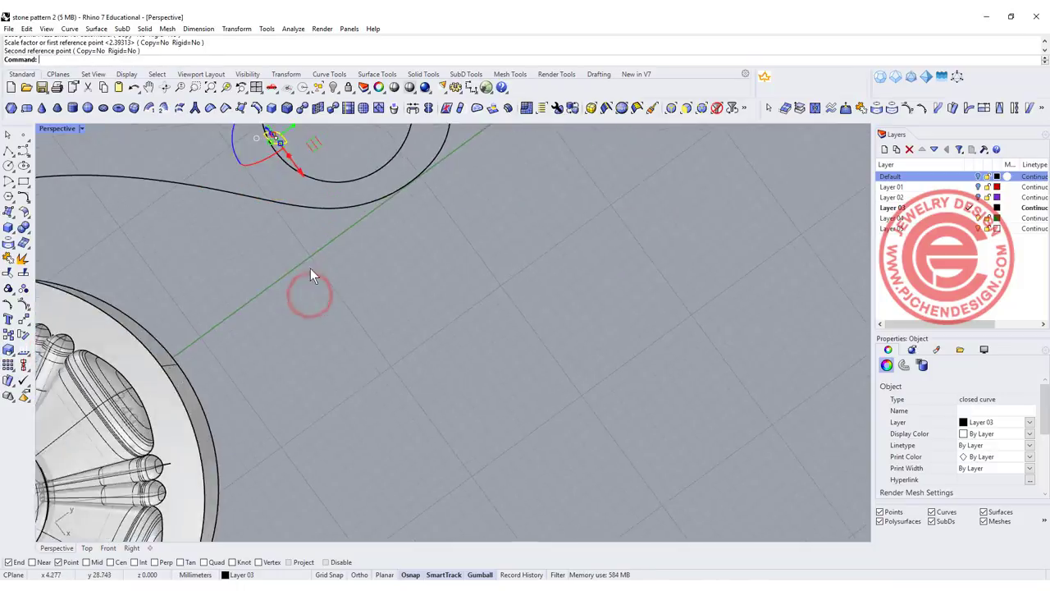
- Rotate the narrow profile in the Top view about 13 degrees counterclockwise around the curl's end, closer to perpendicular to the curve
double_click(55, 130)
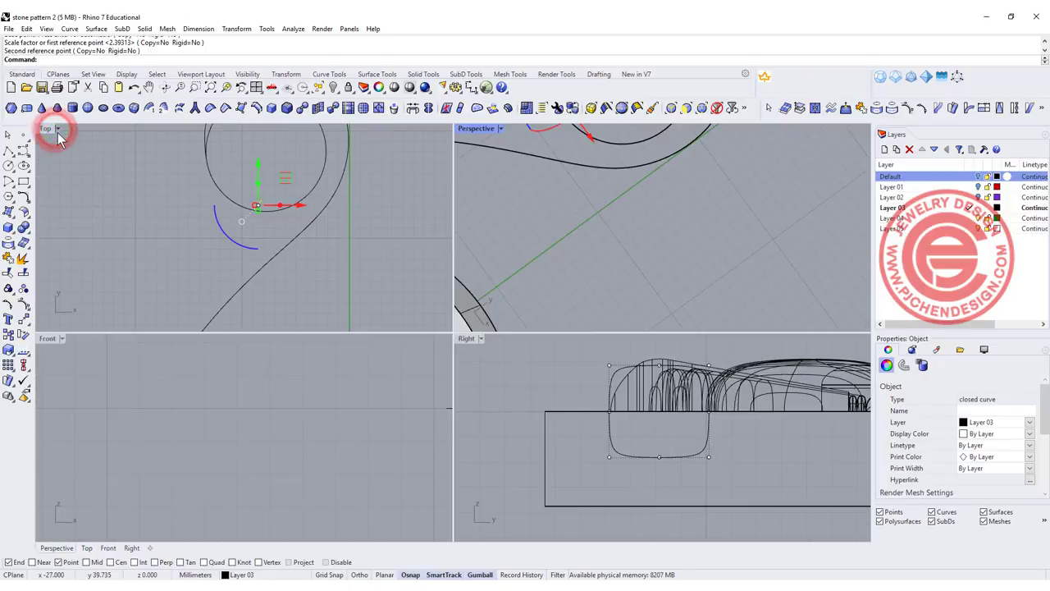
double_click(48, 130)
scroll(398, 300, "up", 4)
scroll(393, 300, "up", 2)
left_click(157, 289)
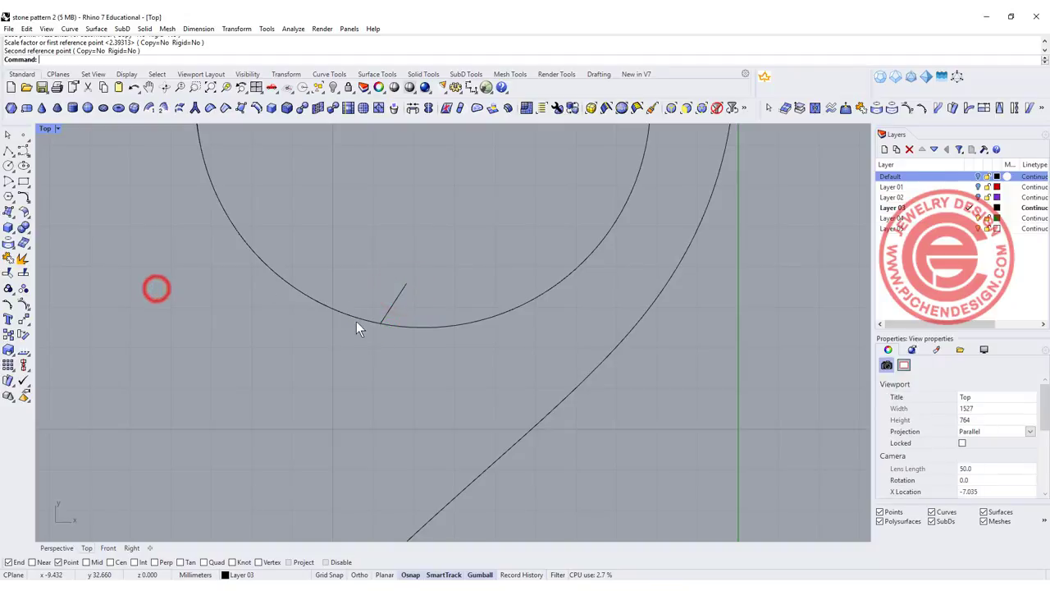
left_click(359, 320)
left_click(184, 356)
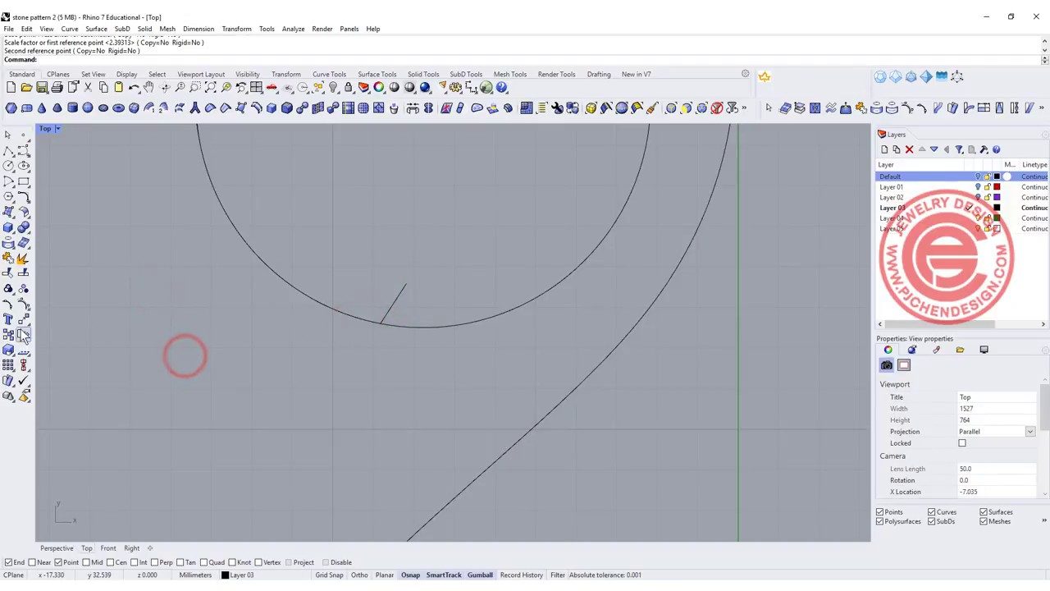
left_click(23, 333)
left_click(392, 302)
key("Return")
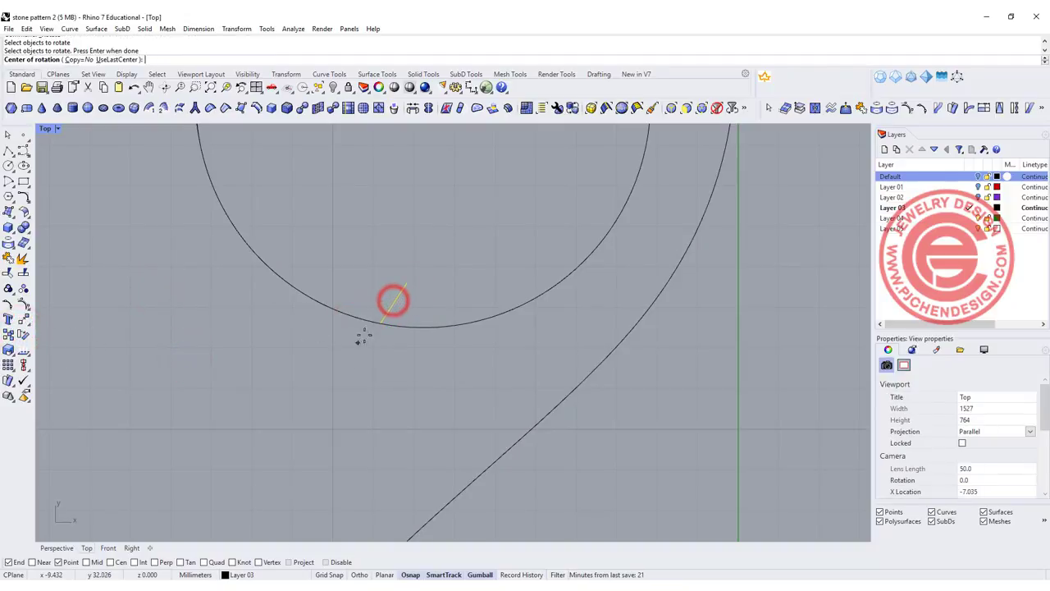
left_click(379, 322)
left_click(460, 256)
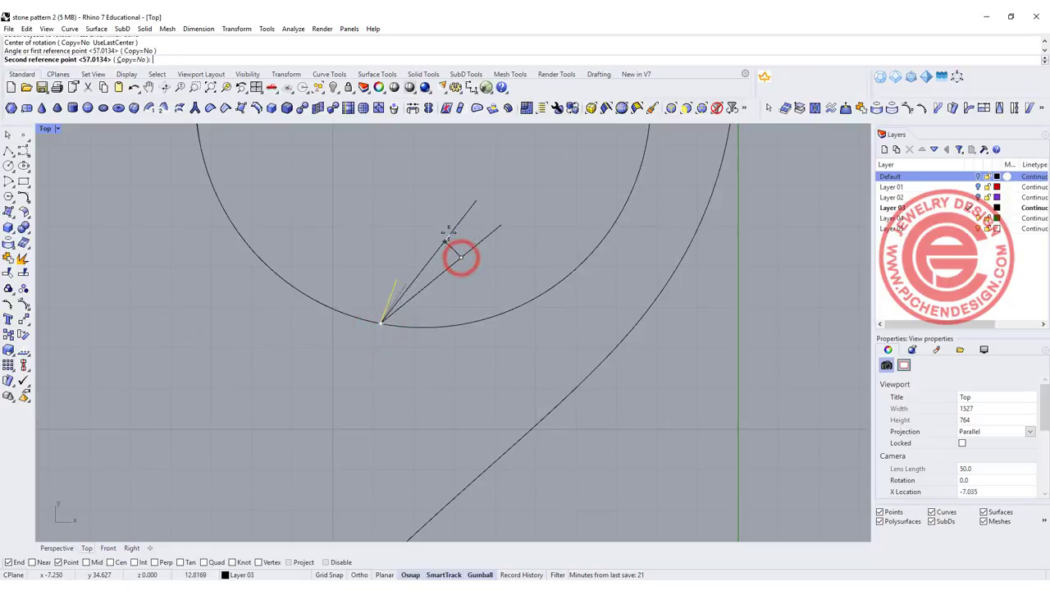
left_click(451, 233)
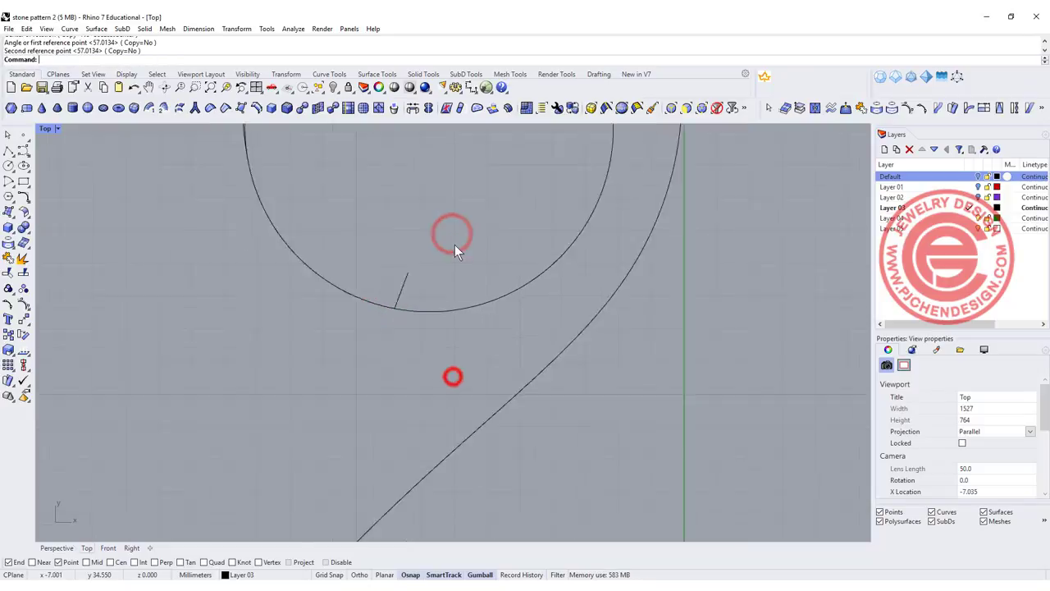
- Sweep along the S-shaped scroll curve as a single rail, using the wide lower profile and the narrow curl profile as cross sections
scroll(480, 306, "down", 5)
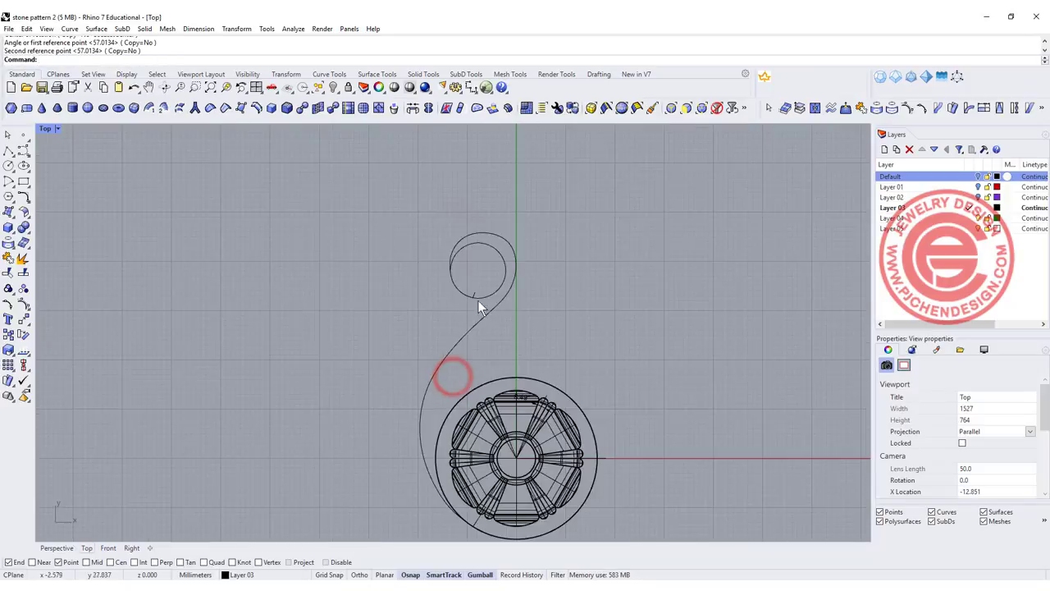
double_click(44, 125)
scroll(610, 229, "down", 5)
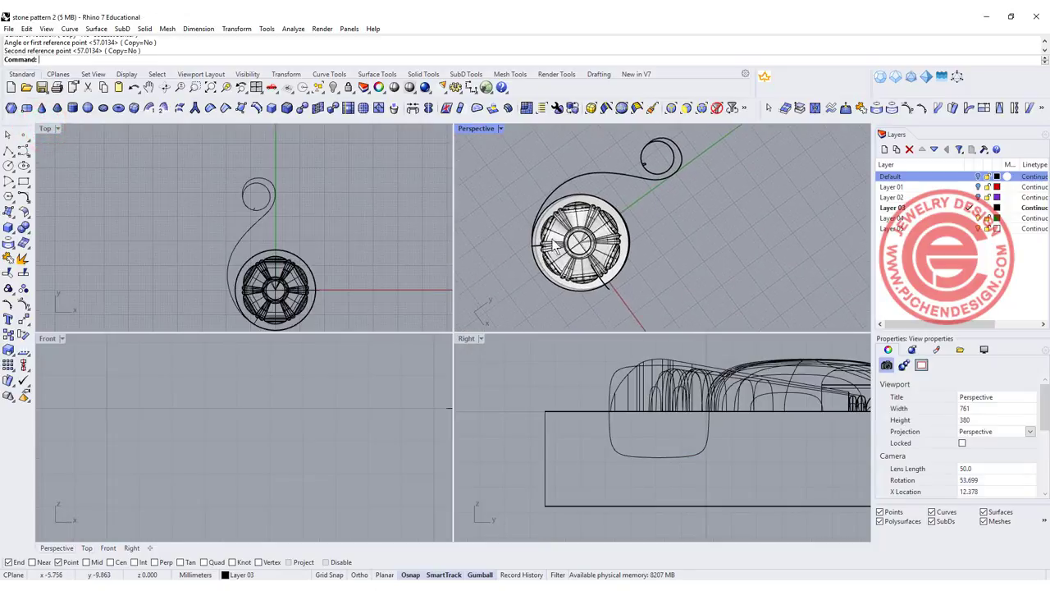
right_click_drag(551, 243, 589, 209)
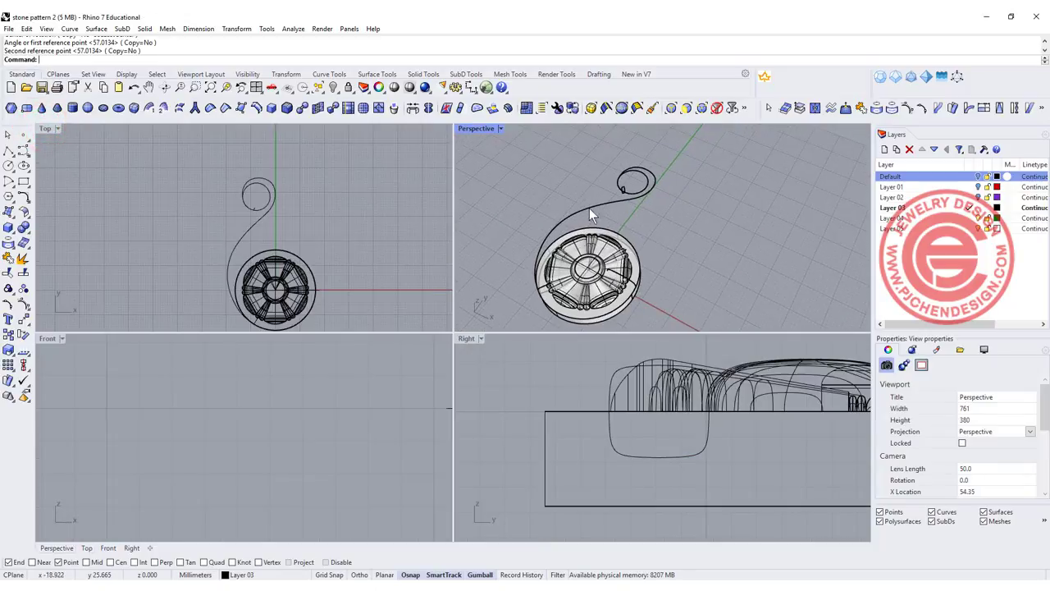
left_click(93, 29)
left_click(114, 65)
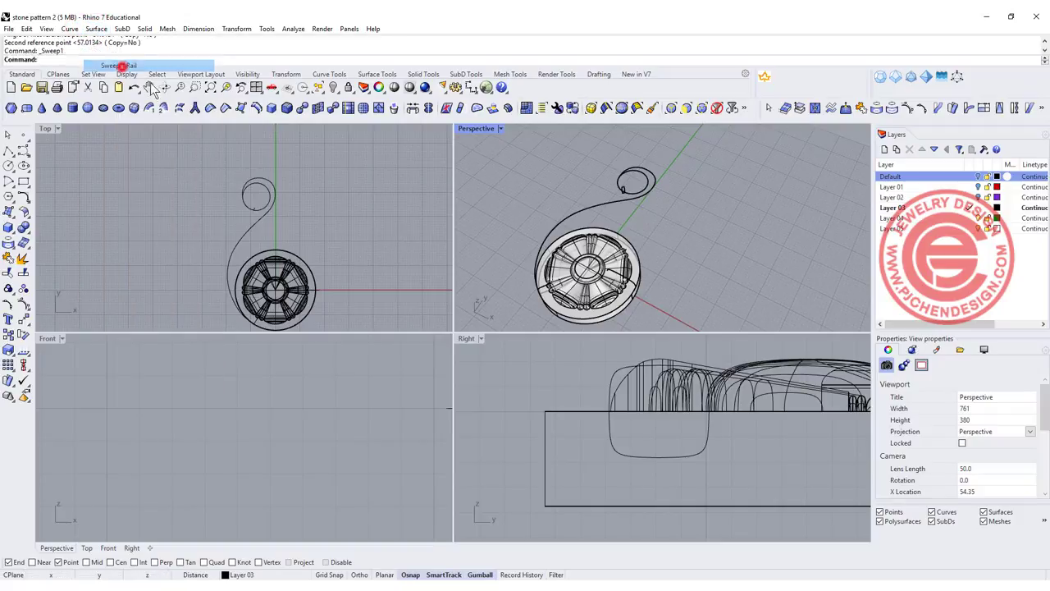
left_click(581, 213)
scroll(540, 299, "up", 3)
left_click(544, 277)
scroll(544, 276, "down", 4)
scroll(649, 223, "up", 3)
scroll(649, 224, "up", 3)
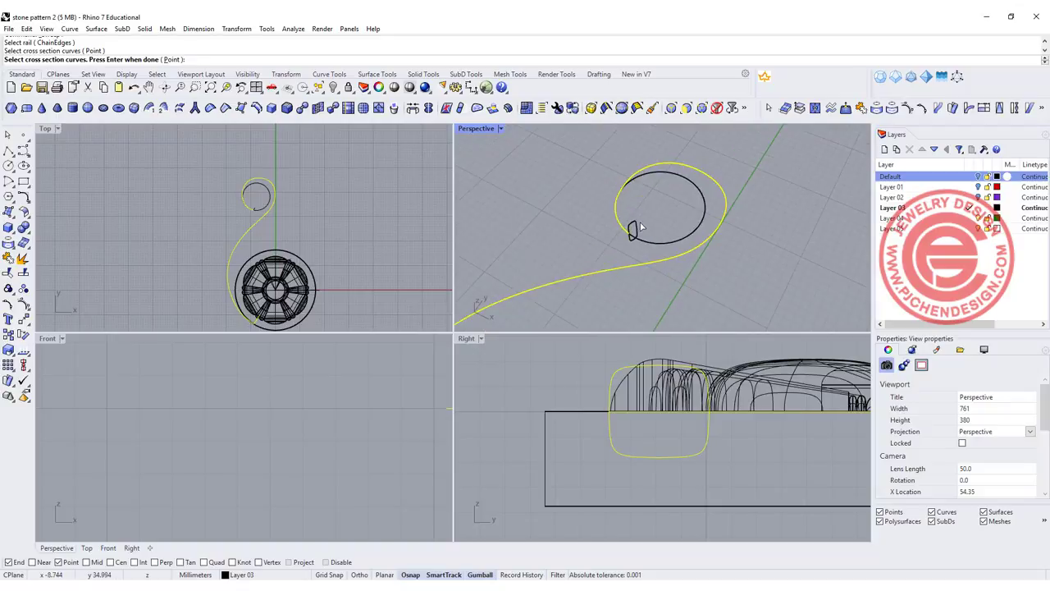
key("Return")
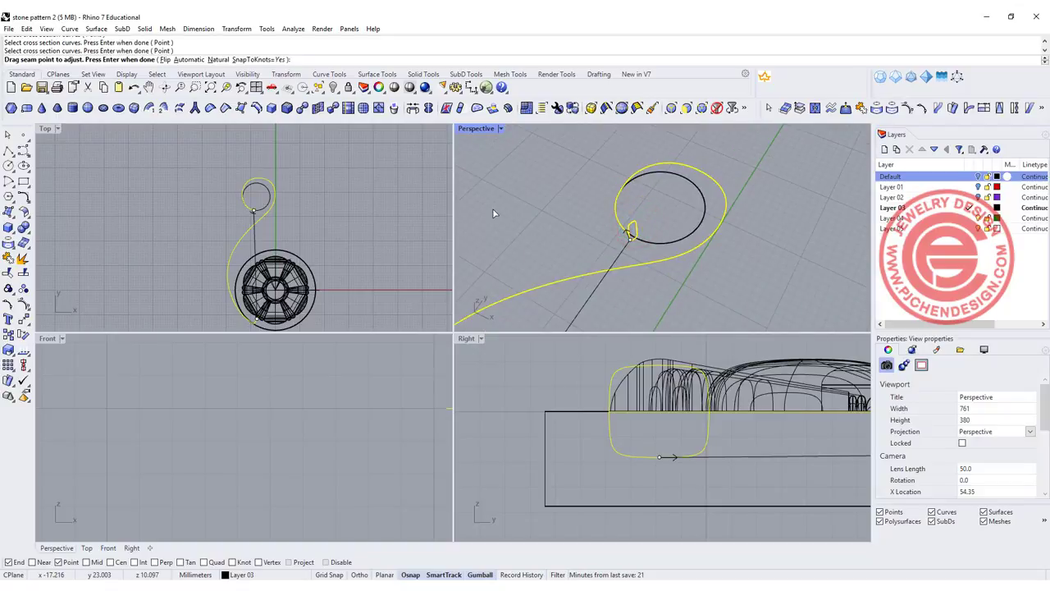
right_click_drag(284, 225, 301, 200)
right_click_drag(624, 187, 671, 299)
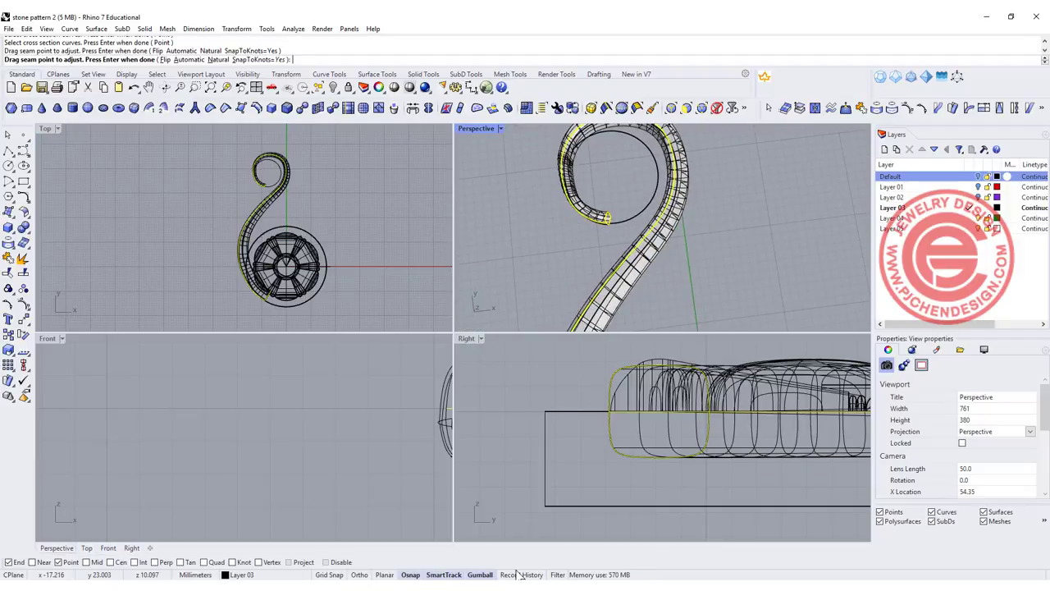
- Examine the swept scroll along its taper, from the base's edge to the end of the curl
double_click(472, 129)
scroll(576, 199, "down", 4)
right_click_drag(434, 238, 509, 197)
scroll(481, 239, "up", 6)
right_click_drag(480, 238, 489, 157, "shift")
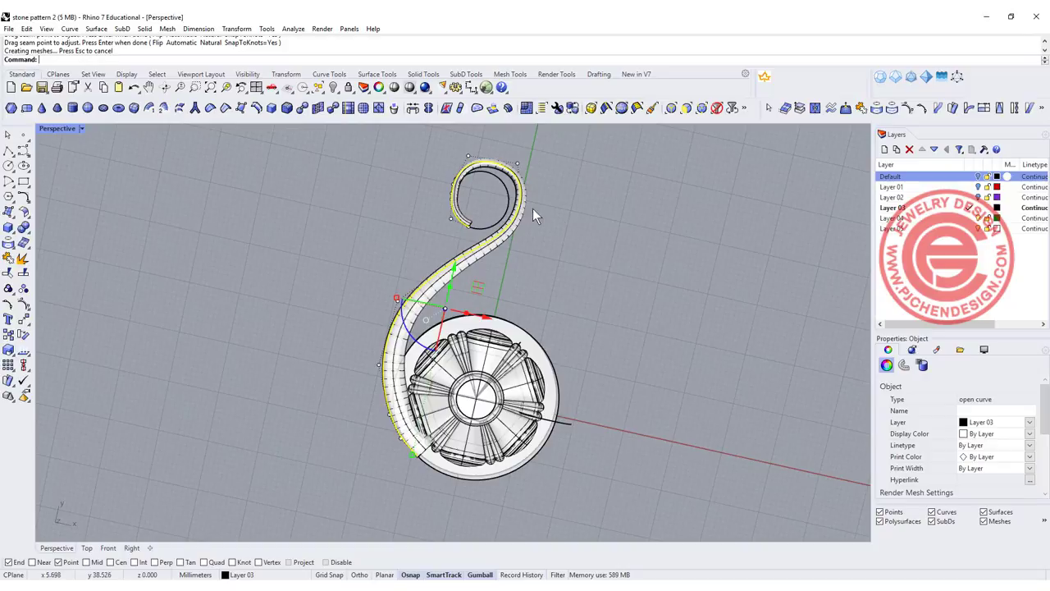
scroll(550, 220, "up", 4)
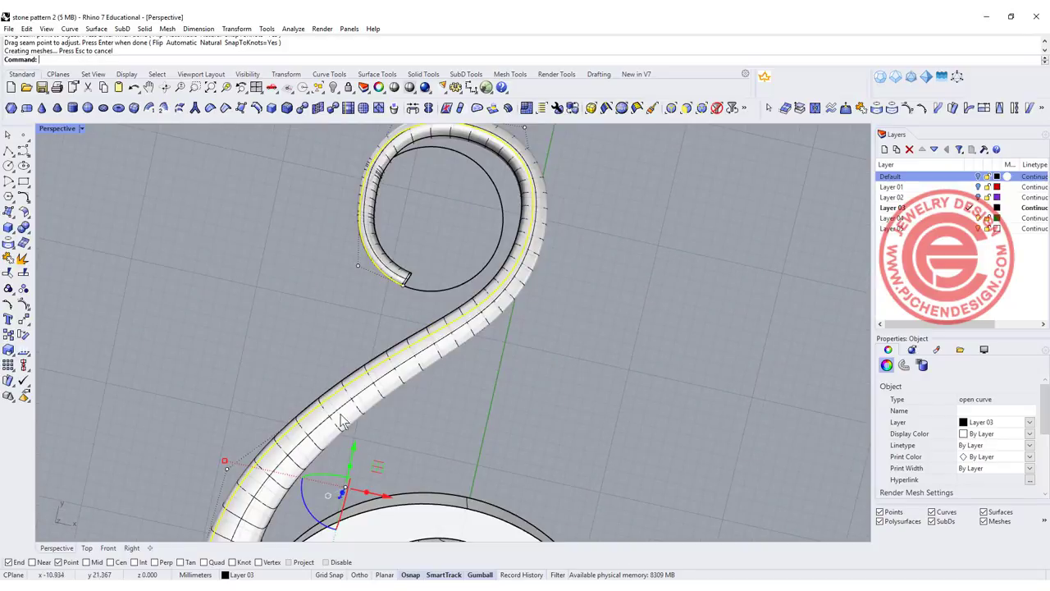
- Extract two V-direction isocurves from the swept scroll, at mid-length and at the curl's outer bend, and delete the surface
scroll(363, 432, "down", 3)
left_click(479, 355)
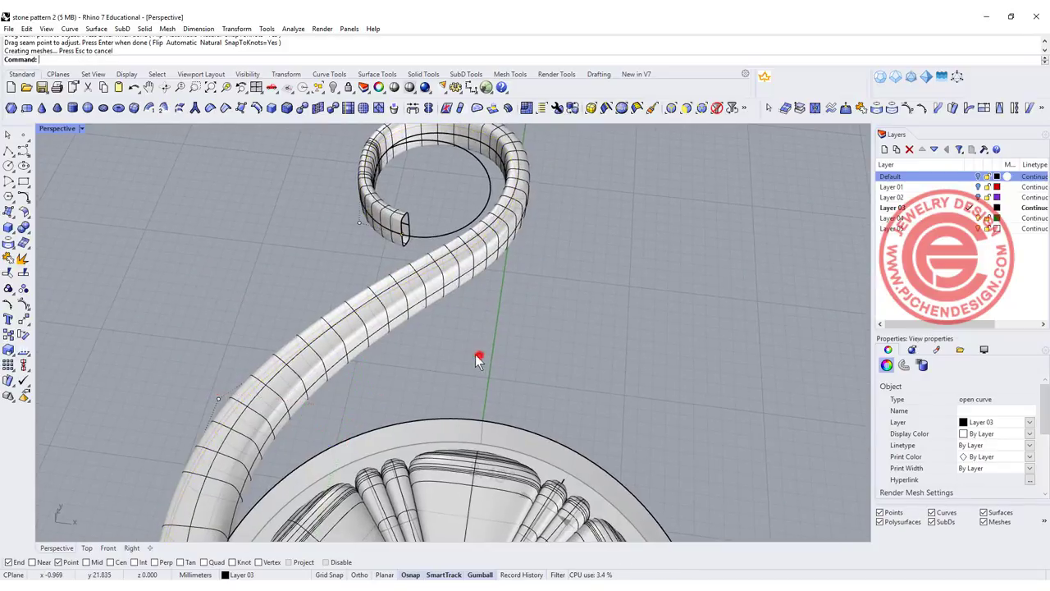
type("ExtractControlPolygon")
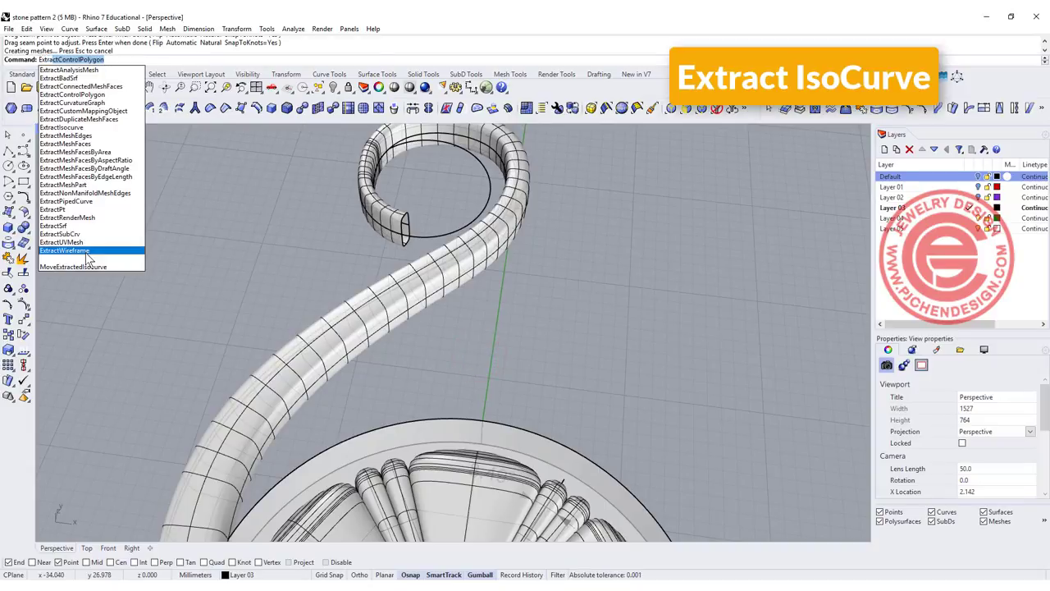
left_click(105, 127)
left_click(316, 326)
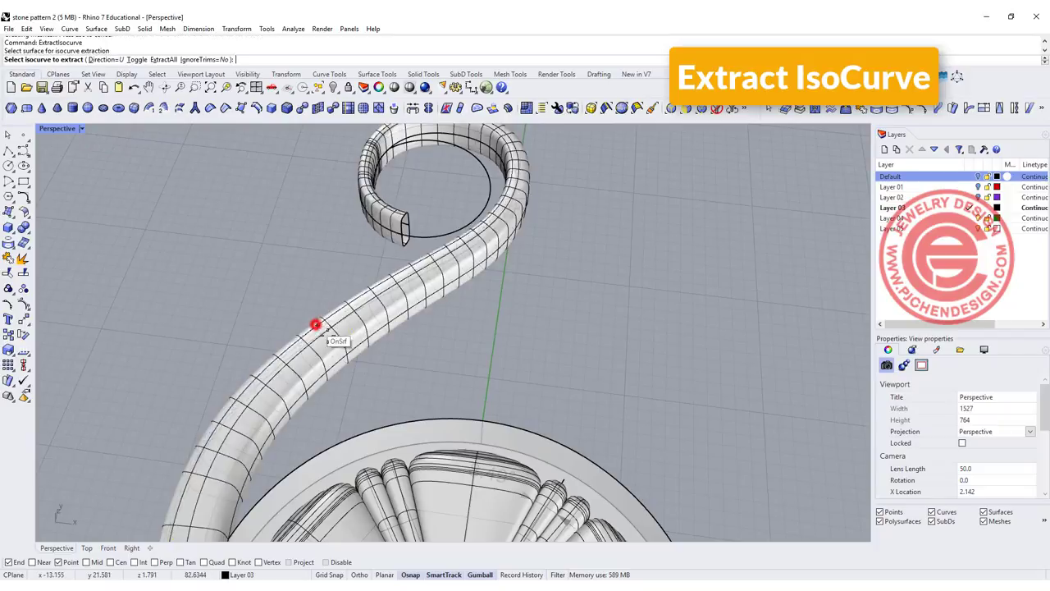
left_click(135, 59)
left_click(135, 59)
key("t")
key("Return")
left_click(289, 359)
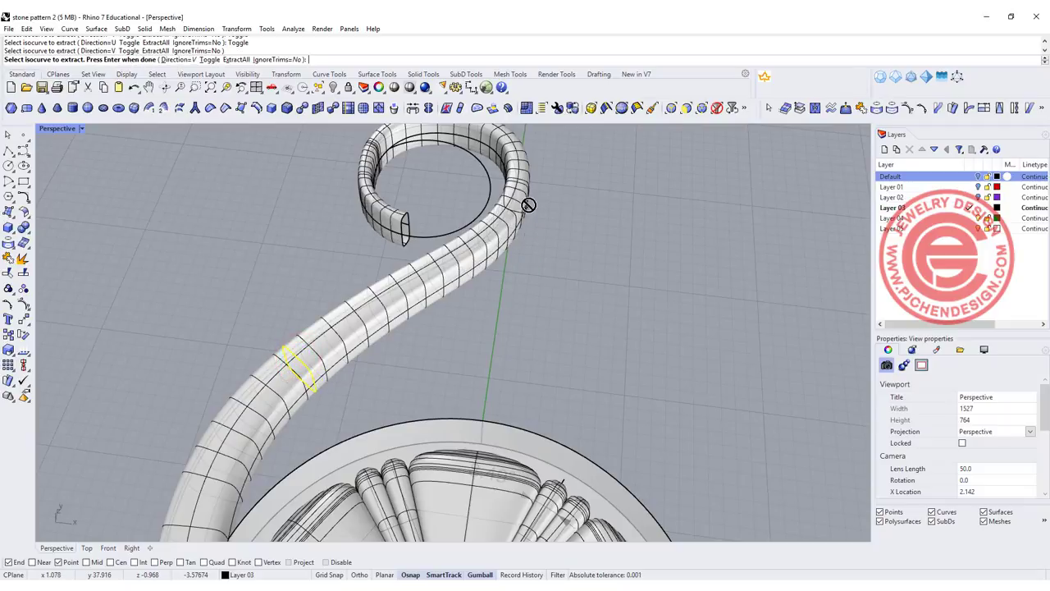
key("Return")
left_click(481, 257)
key("Delete")
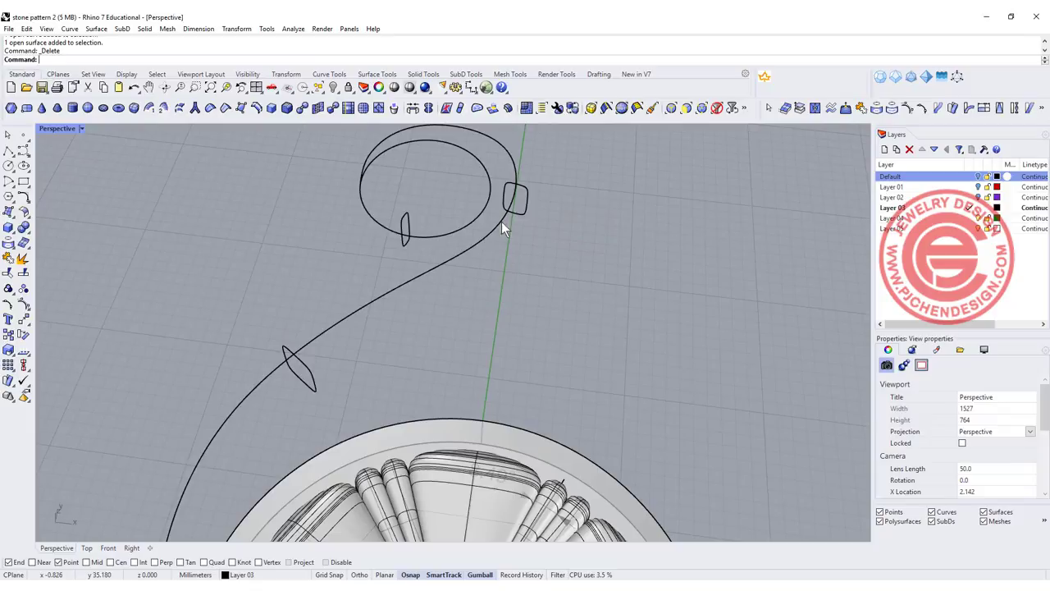
- Widen the mid-length profile to about 1.38 times with a one-directional scale based at its edge on the scroll curve
scroll(535, 200, "up", 2)
right_click_drag(535, 201, 424, 301)
left_click(439, 279)
scroll(402, 275, "up", 3)
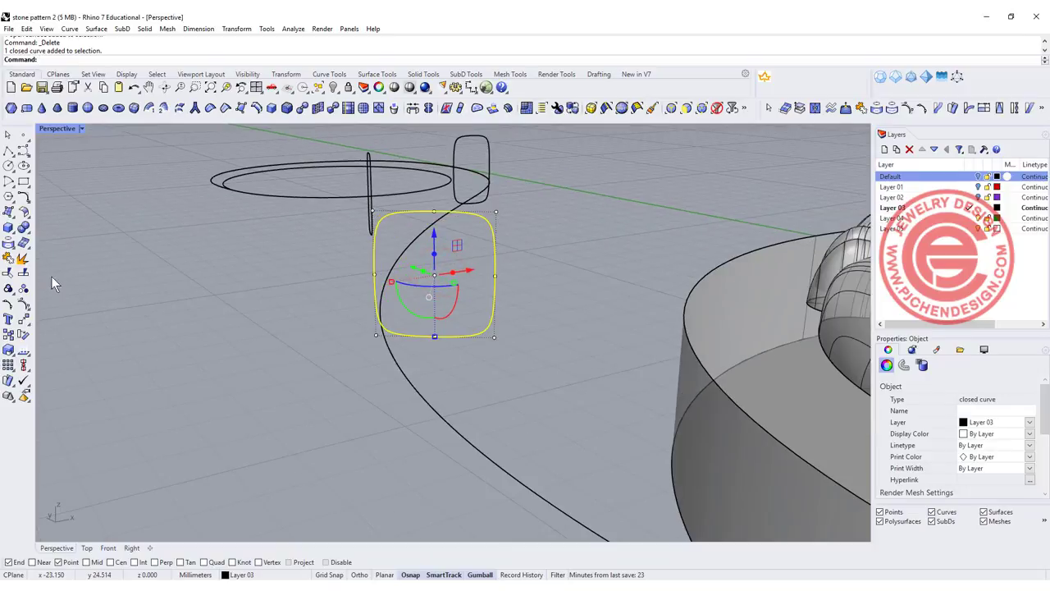
left_click(10, 353)
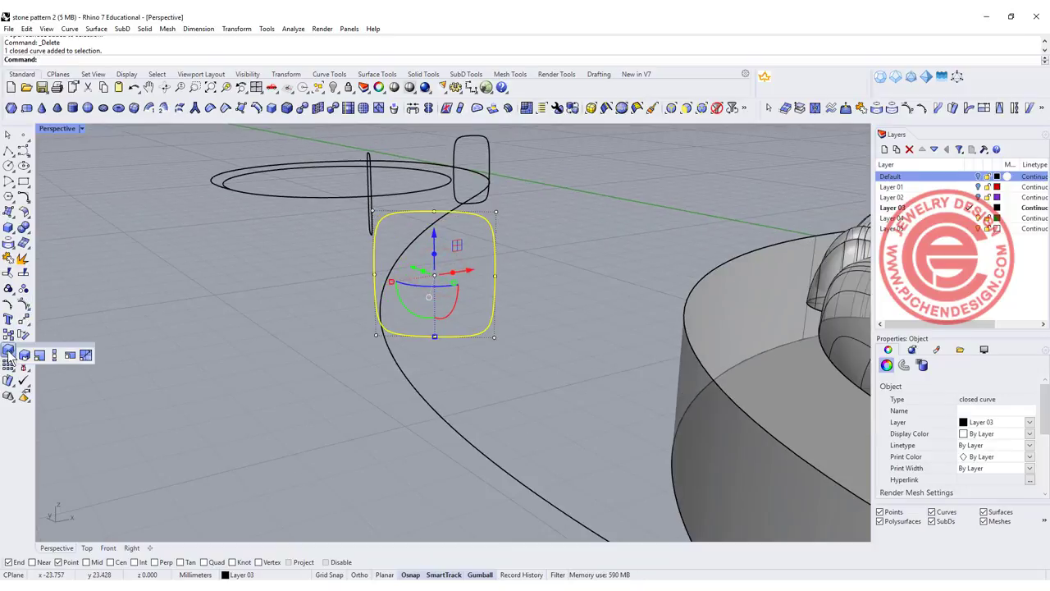
left_click(56, 356)
left_click(374, 275)
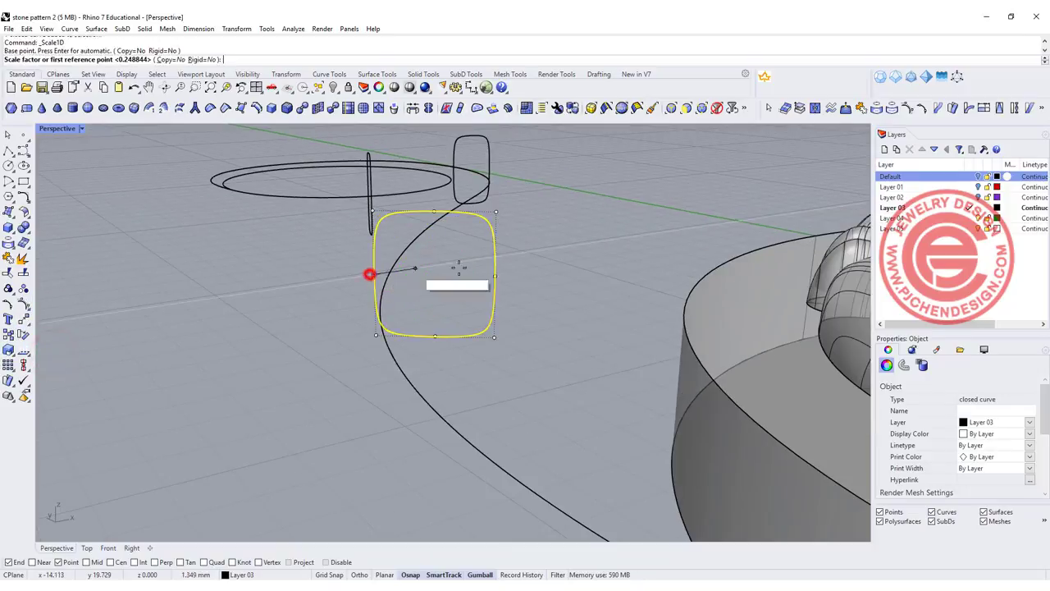
left_click(495, 279)
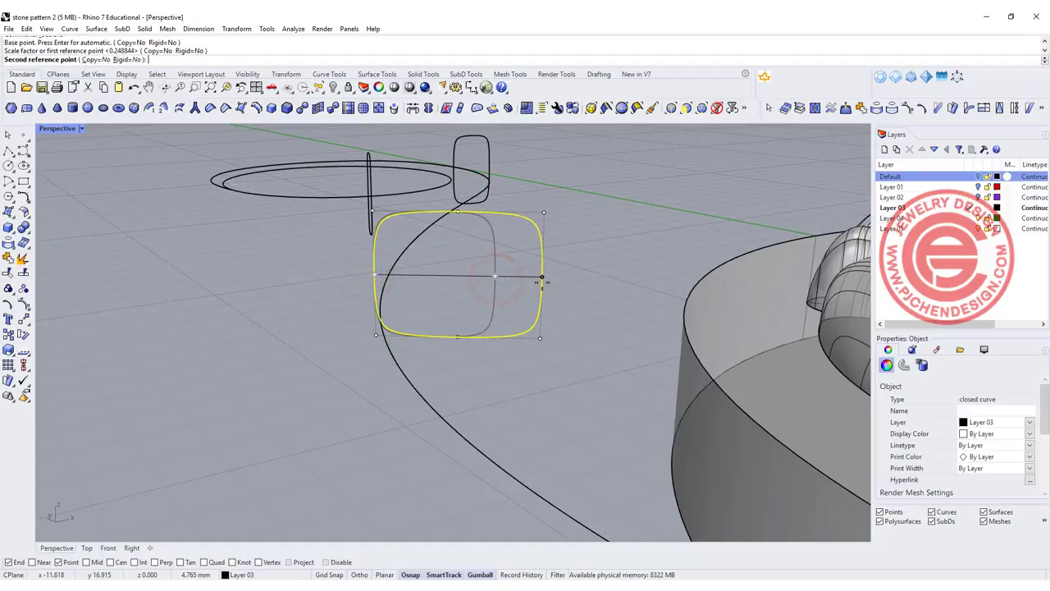
left_click(541, 283)
- Move the extracted profile at the curl's bend inward in the Top view so its outer edge meets the scroll curve
scroll(551, 151, "down", 2)
right_click_drag(550, 150, 526, 196)
right_click_drag(611, 200, 594, 218)
scroll(594, 218, "up", 8)
right_click_drag(606, 266, 611, 200)
left_click(619, 183)
scroll(615, 261, "down", 2)
scroll(614, 257, "up", 4)
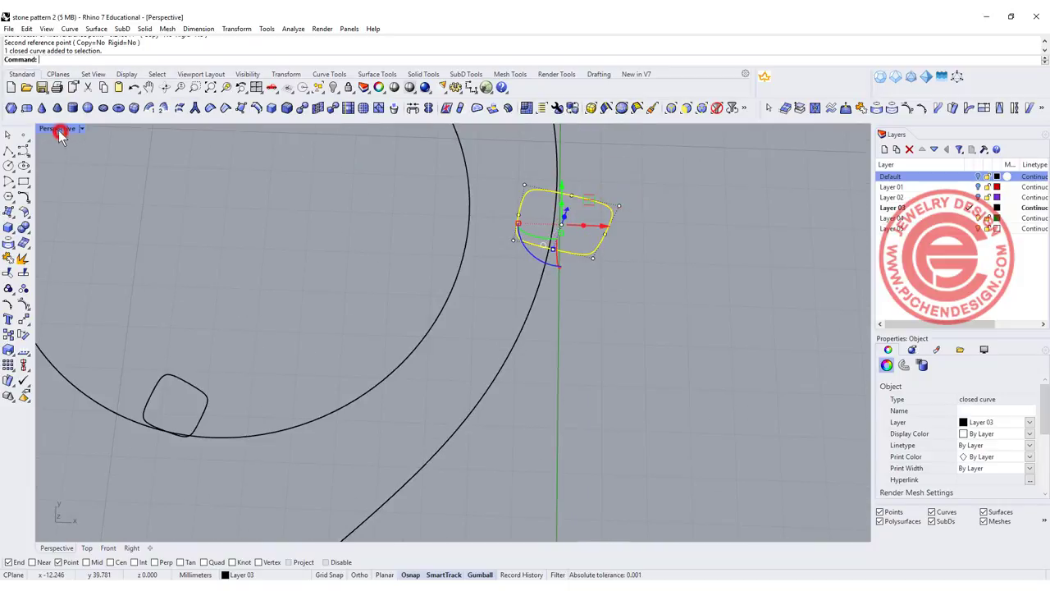
double_click(58, 129)
scroll(256, 212, "up", 4)
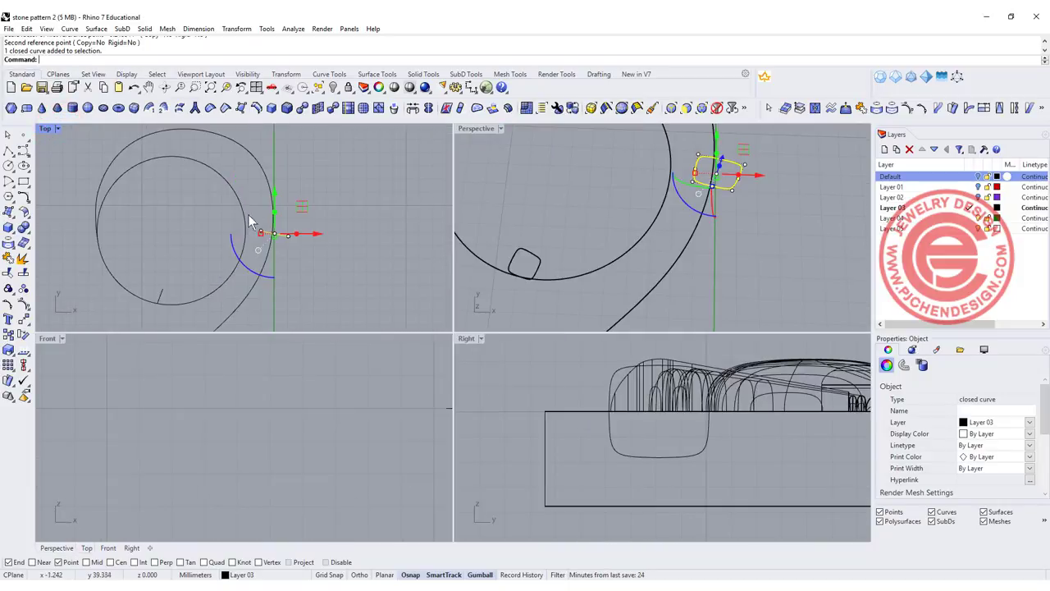
left_click_drag(324, 217, 302, 216)
left_click(407, 265)
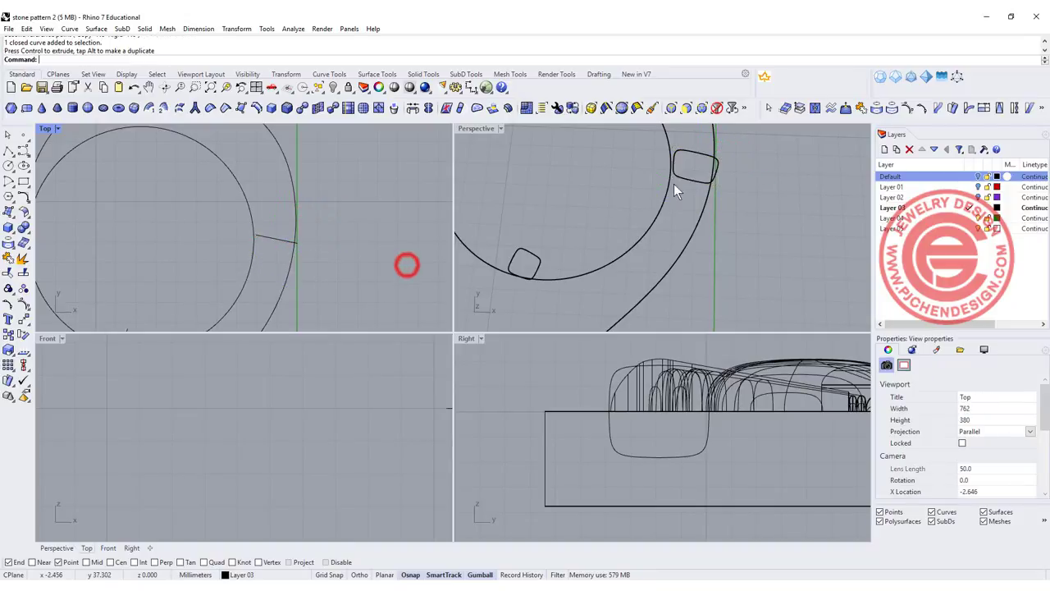
- Widen the bend profile toward the curl's centre with a one-directional scale based at its outer edge
left_click(715, 171)
right_click_drag(710, 187, 635, 255)
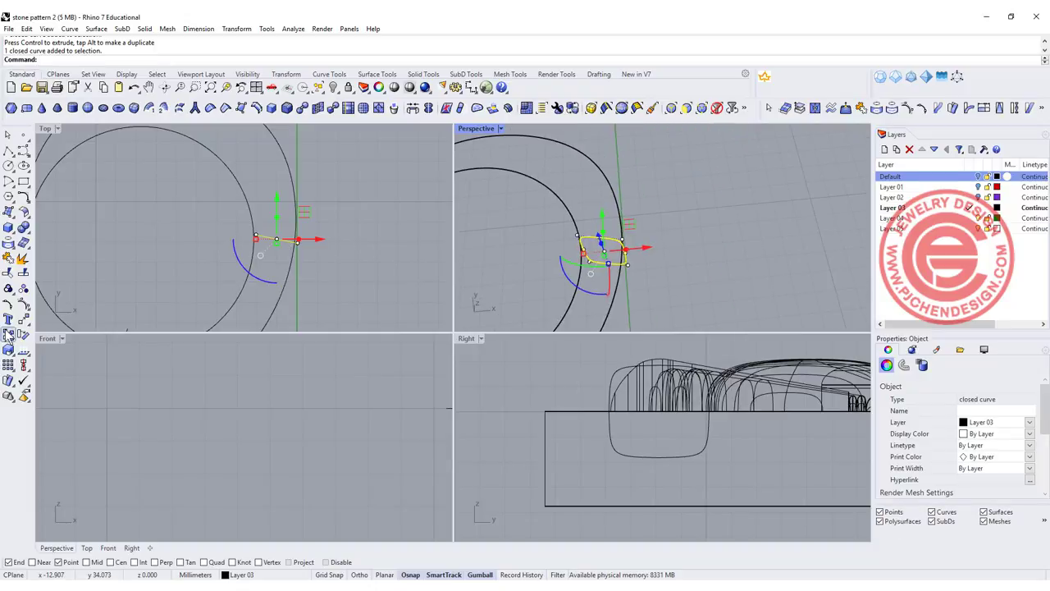
left_click(8, 350)
left_click(49, 355)
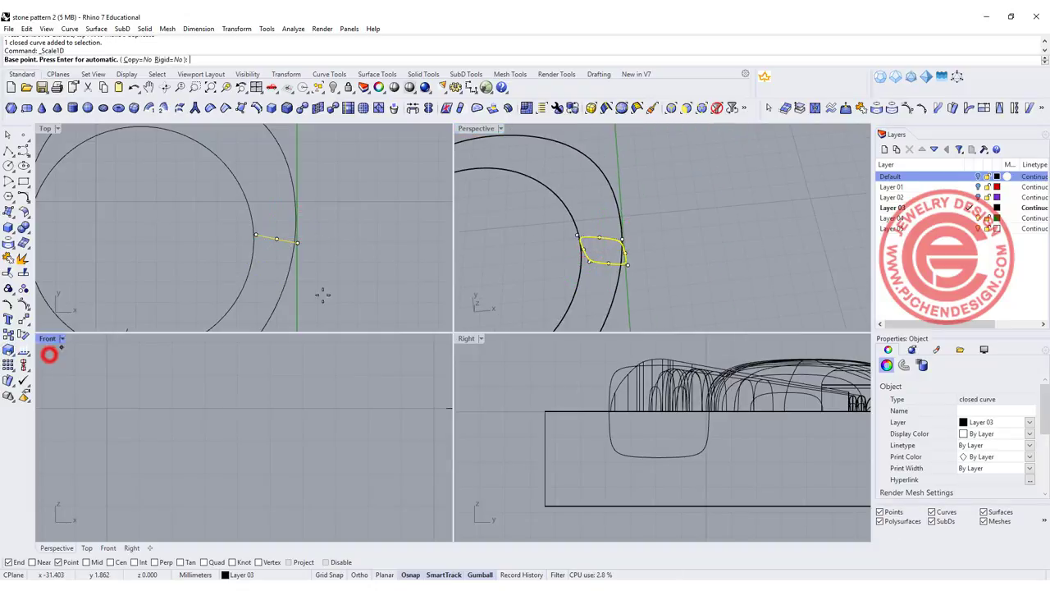
left_click(625, 253)
left_click(583, 249)
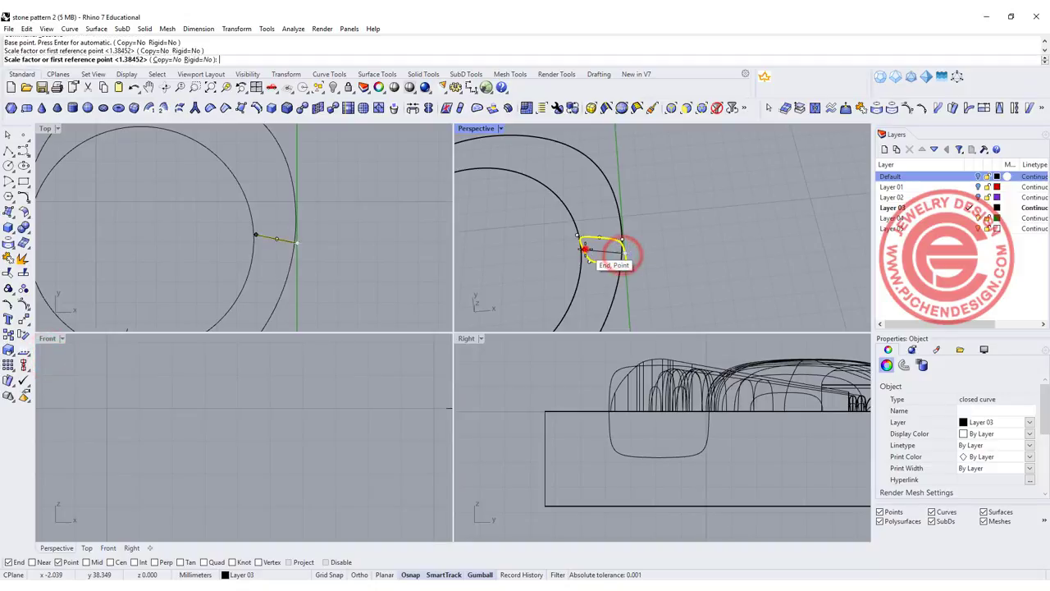
left_click(567, 251)
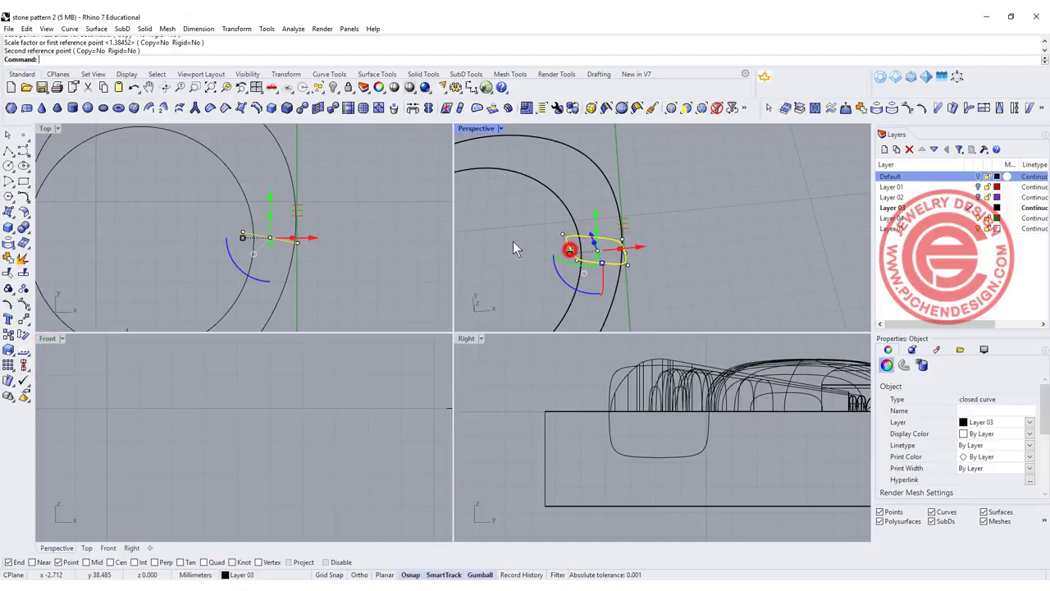
left_click(364, 241)
- Rebuild the S-shaped scroll curve with 16 points, deleting the input curve
double_click(472, 129)
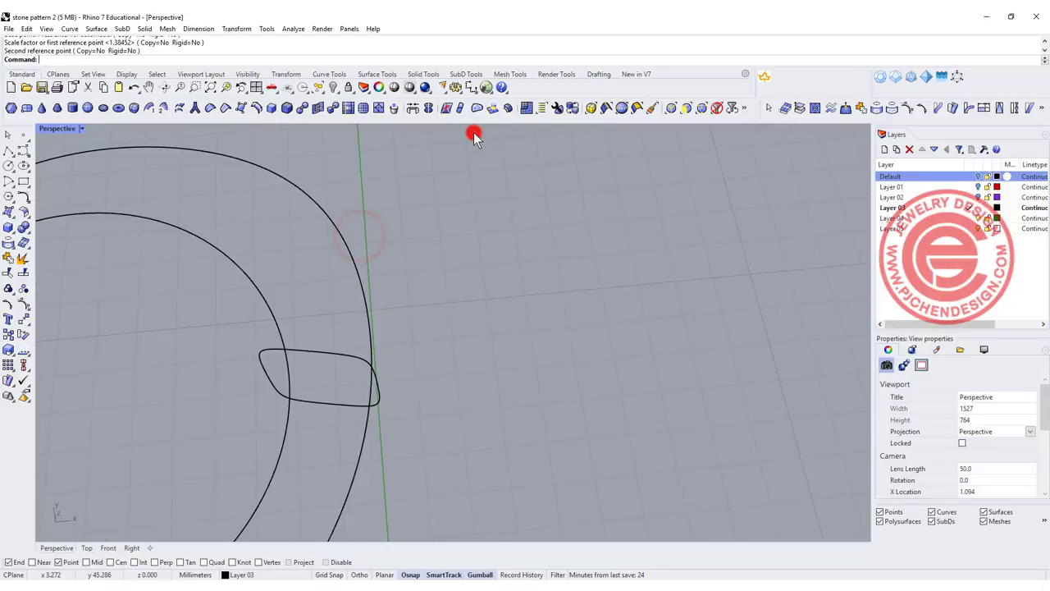
scroll(491, 242, "down", 3)
left_click(511, 227)
scroll(491, 242, "up", 2)
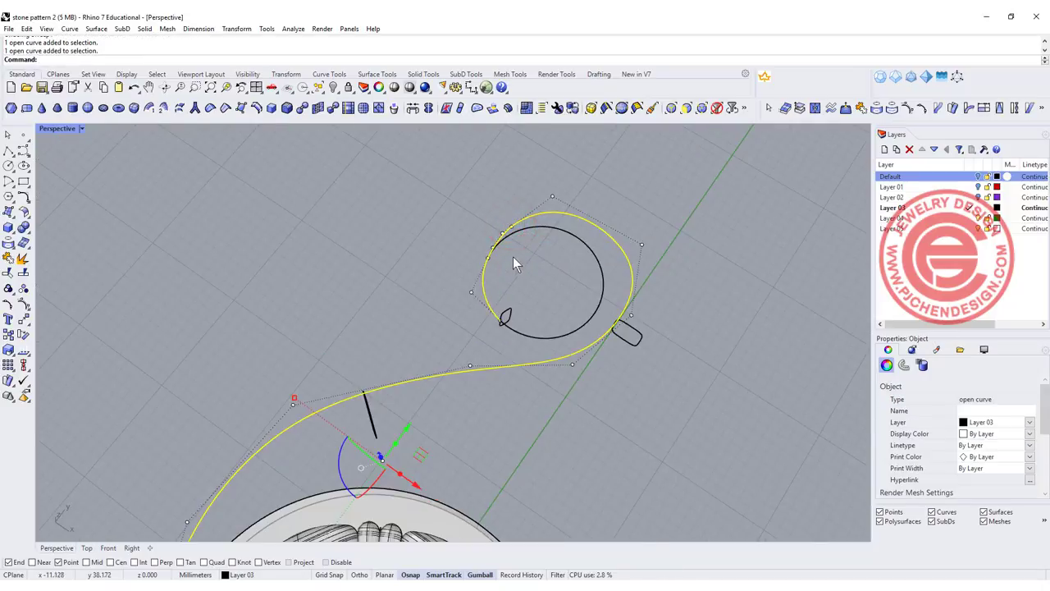
key("Return")
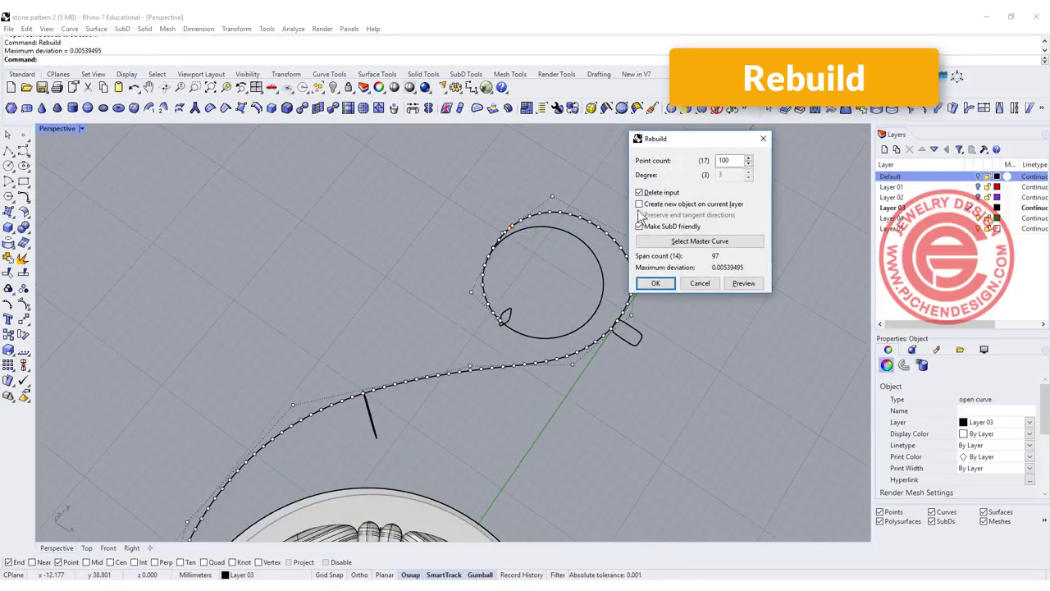
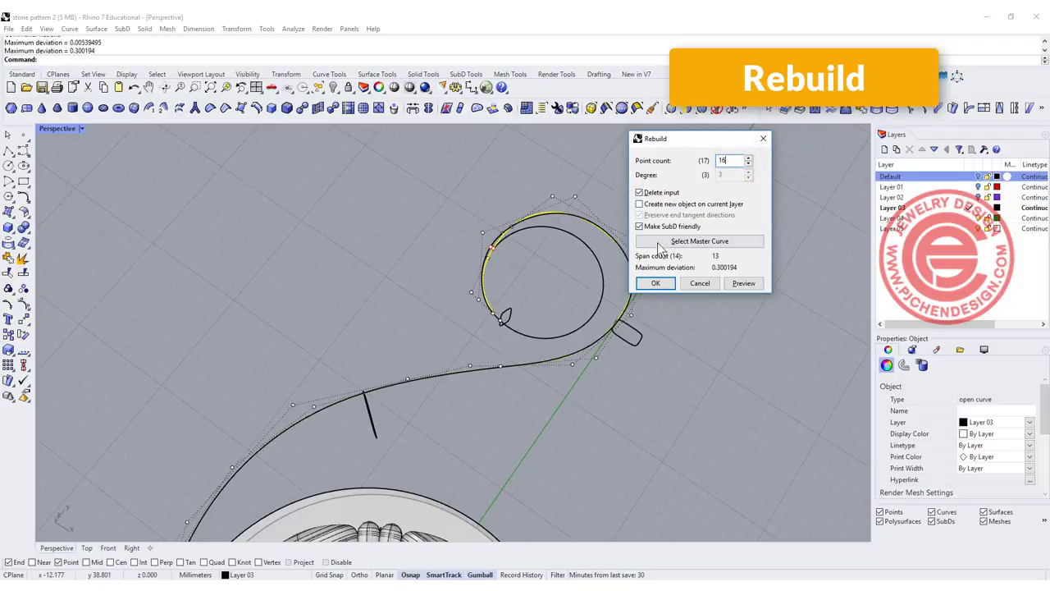
left_click(657, 282)
- Begin a one-rail sweep along the rebuilt scroll curve, using the four profiles from the base to the curl's end as cross sections
scroll(496, 229, "down", 7)
right_click_drag(502, 246, 546, 255)
scroll(546, 256, "up", 5)
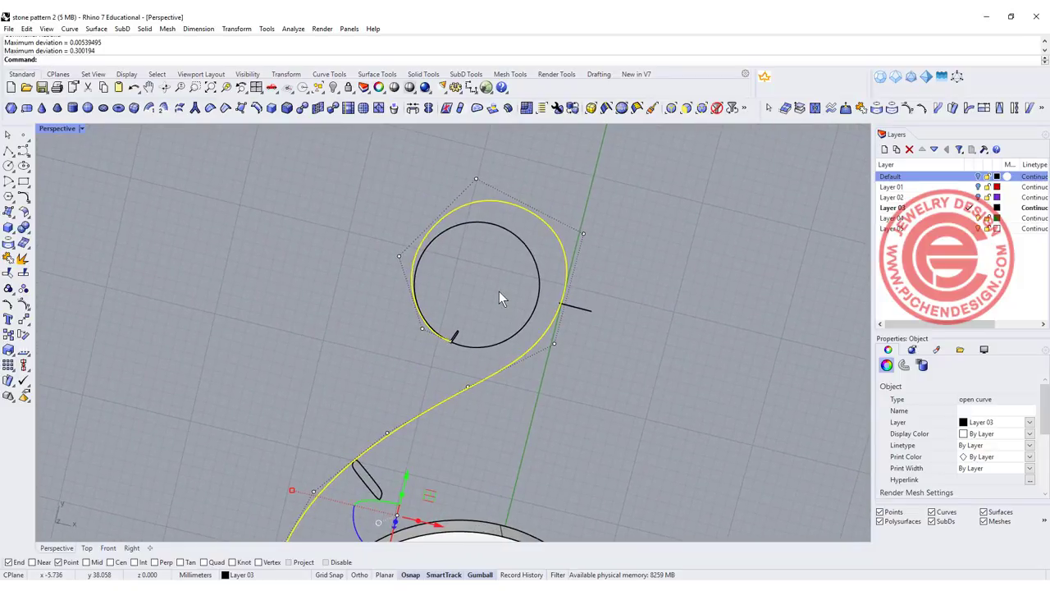
scroll(471, 237, "down", 3)
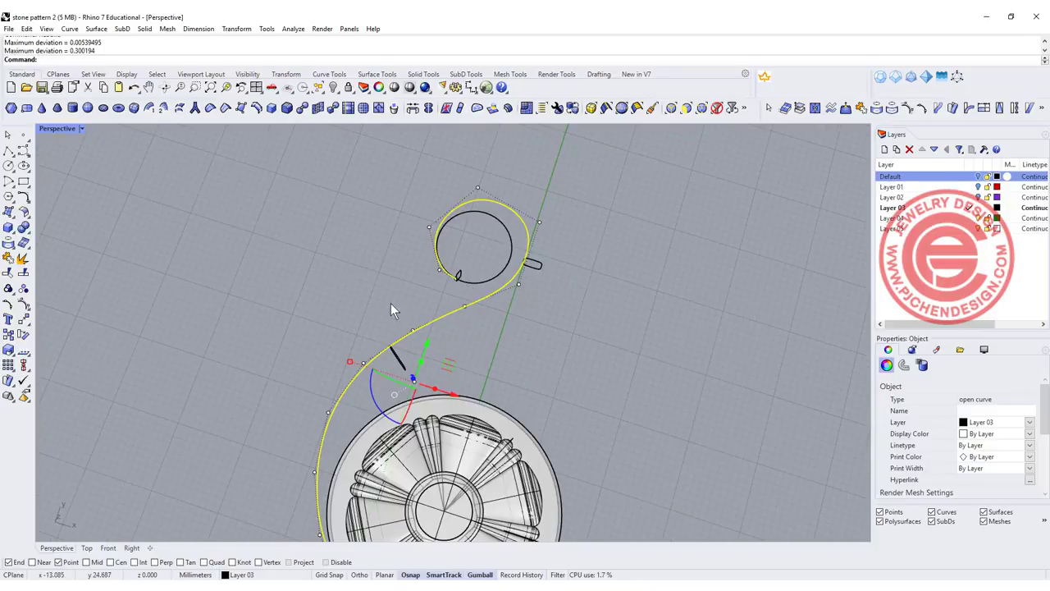
left_click(121, 28)
mouse_move(96, 29)
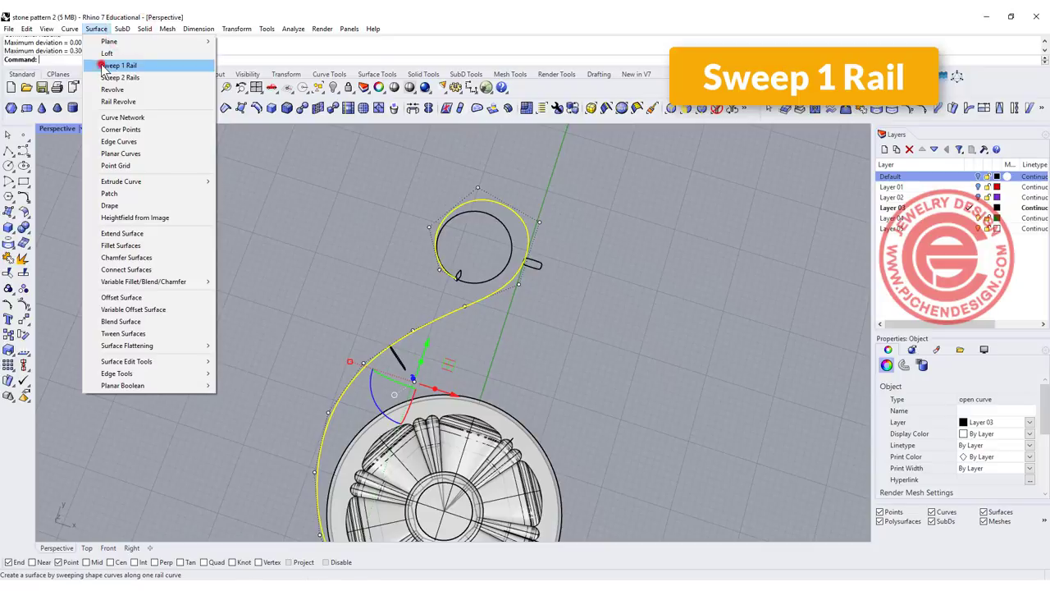
left_click(101, 65)
right_click_drag(355, 342, 317, 189, "shift")
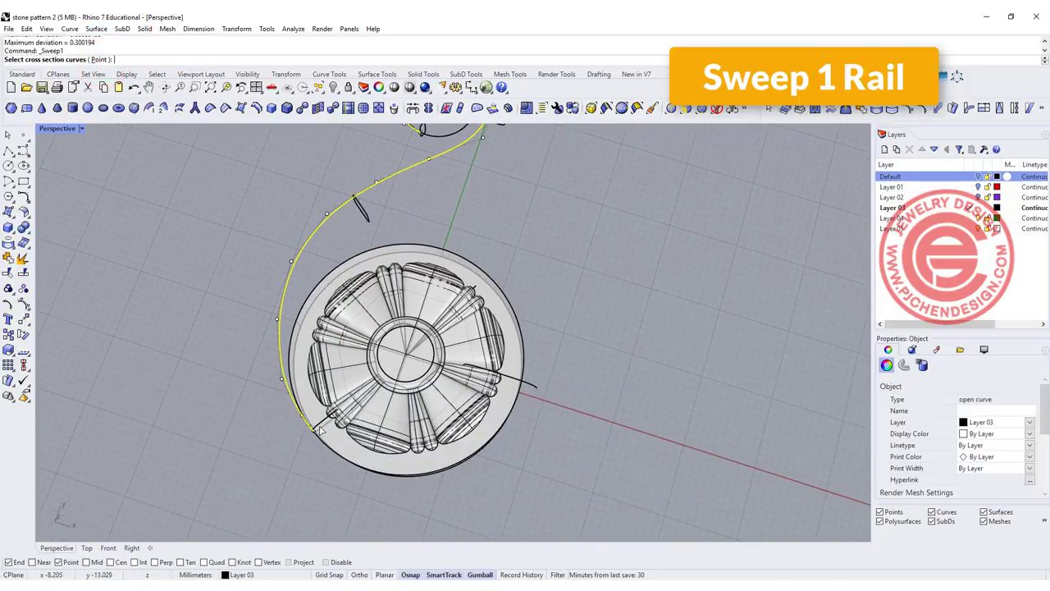
left_click(365, 220)
scroll(495, 243, "down", 3)
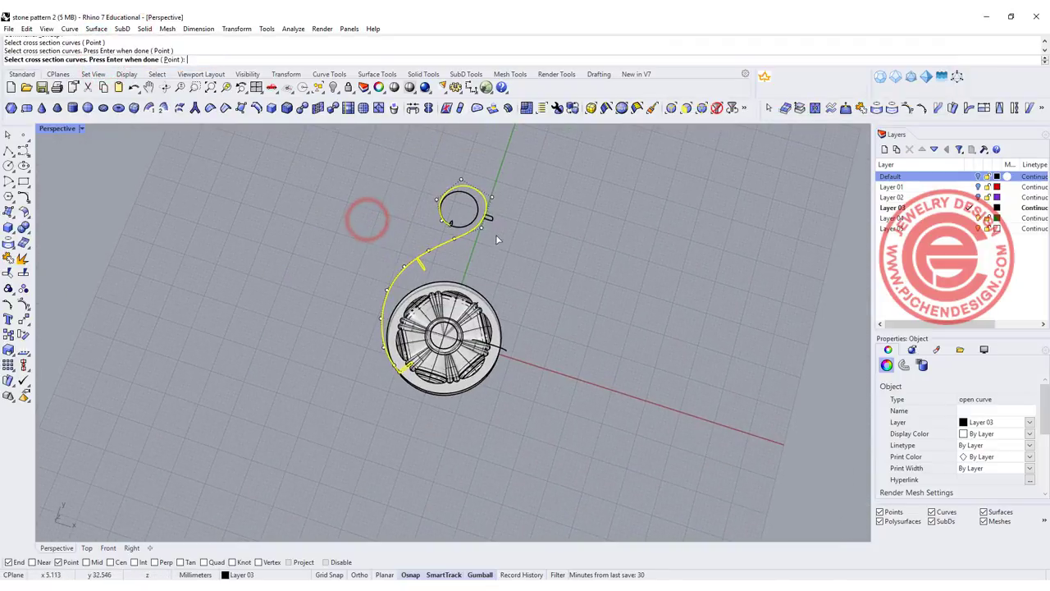
right_click(583, 261)
- Align the seam points of the four cross sections to corresponding positions with matching directions along the sweep
right_click_drag(514, 265, 481, 222)
scroll(481, 223, "up", 10)
left_click(482, 220)
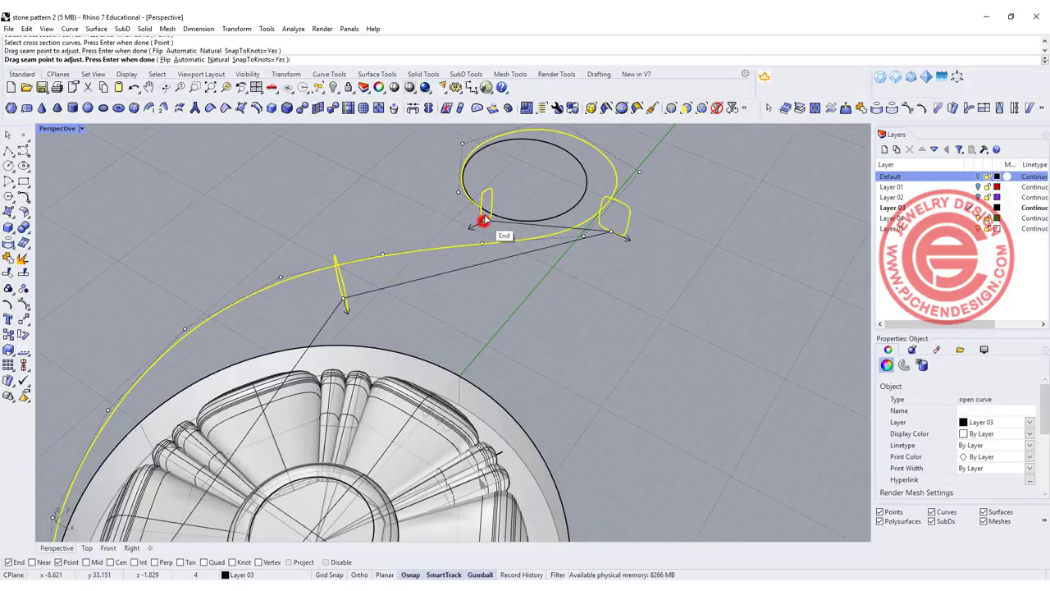
left_click(483, 207)
left_click(608, 232)
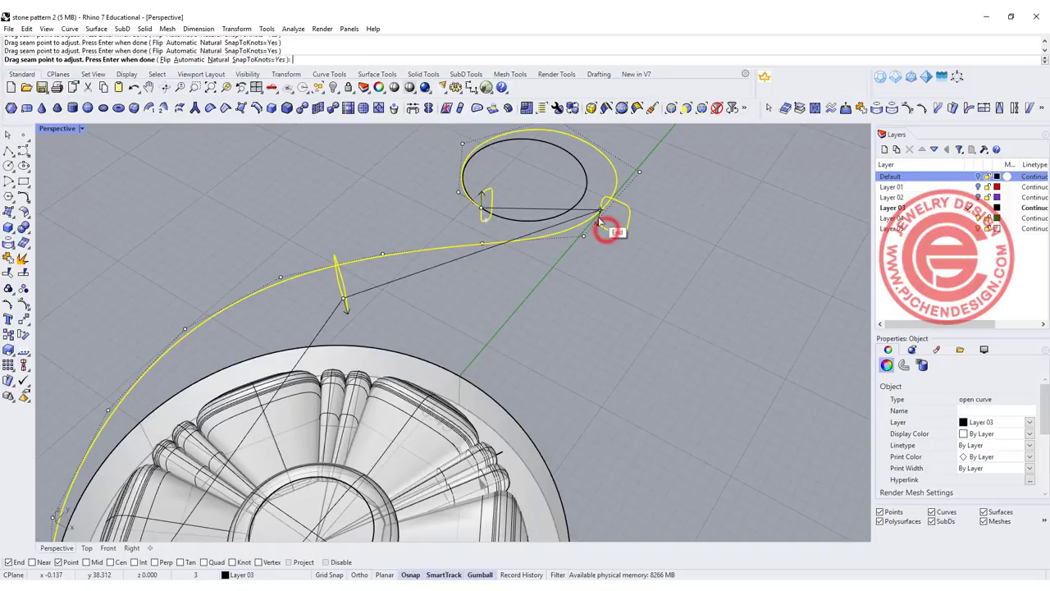
left_click(629, 224)
right_click_drag(349, 294, 482, 252)
left_click(402, 306)
left_click(431, 286)
right_click_drag(514, 323, 515, 366)
right_click_drag(257, 371, 255, 327)
left_click(138, 345)
left_click(175, 316)
scroll(625, 274, "down", 5)
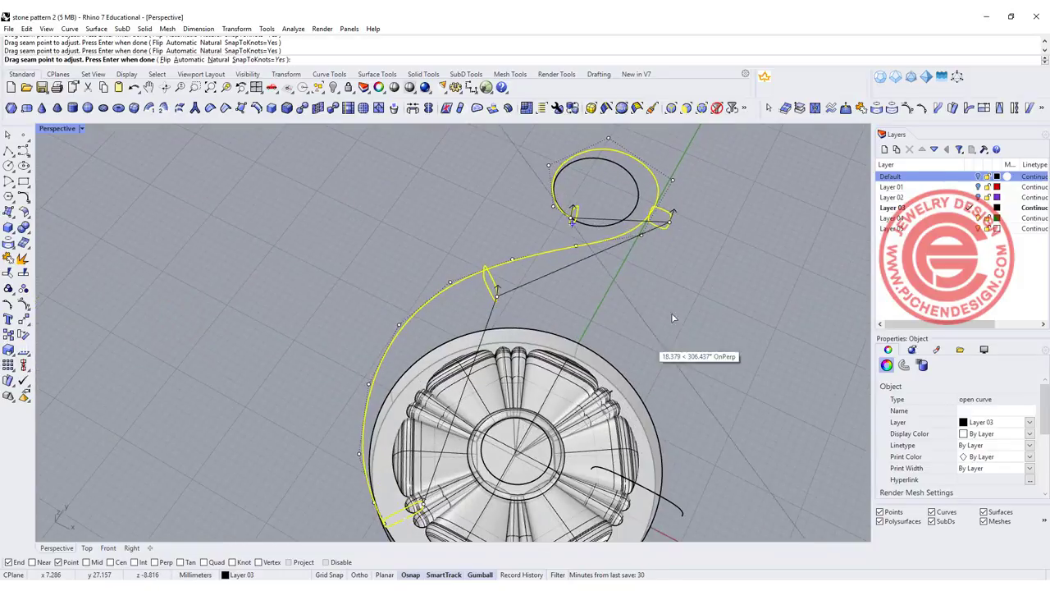
- Turn on history recording and complete the scroll sweep with the Freeform frame style and global shape blending
key("Return")
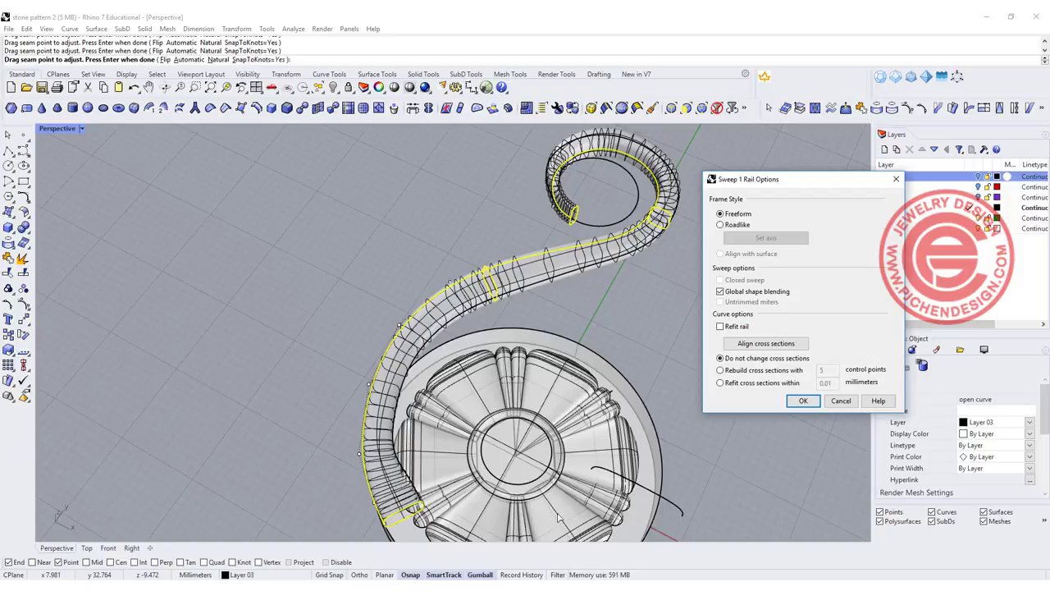
left_click(518, 575)
right_click_drag(469, 332, 527, 359)
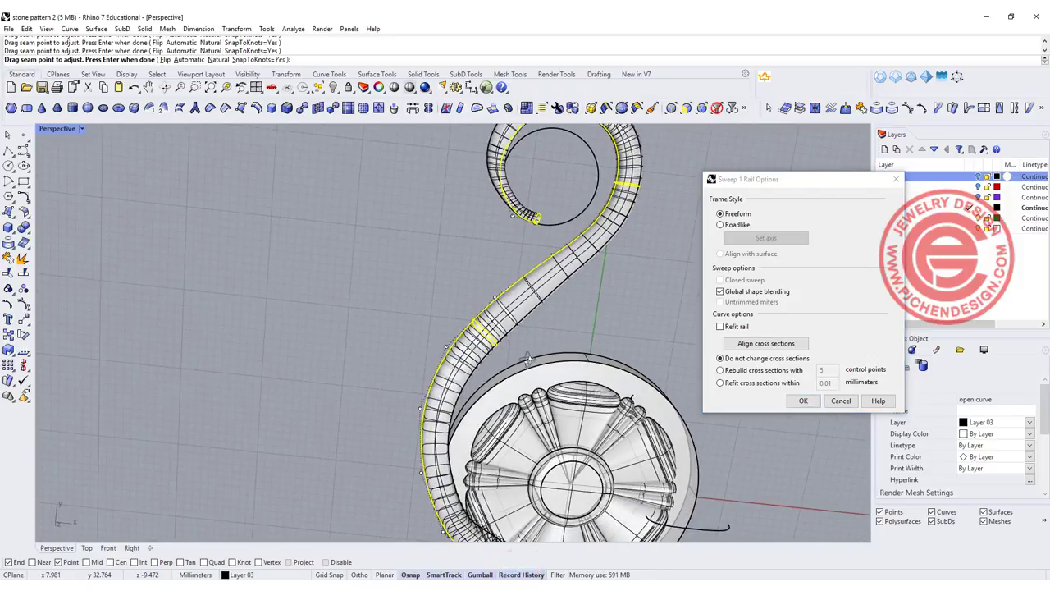
left_click(802, 400)
scroll(626, 259, "down", 2)
scroll(502, 245, "up", 6)
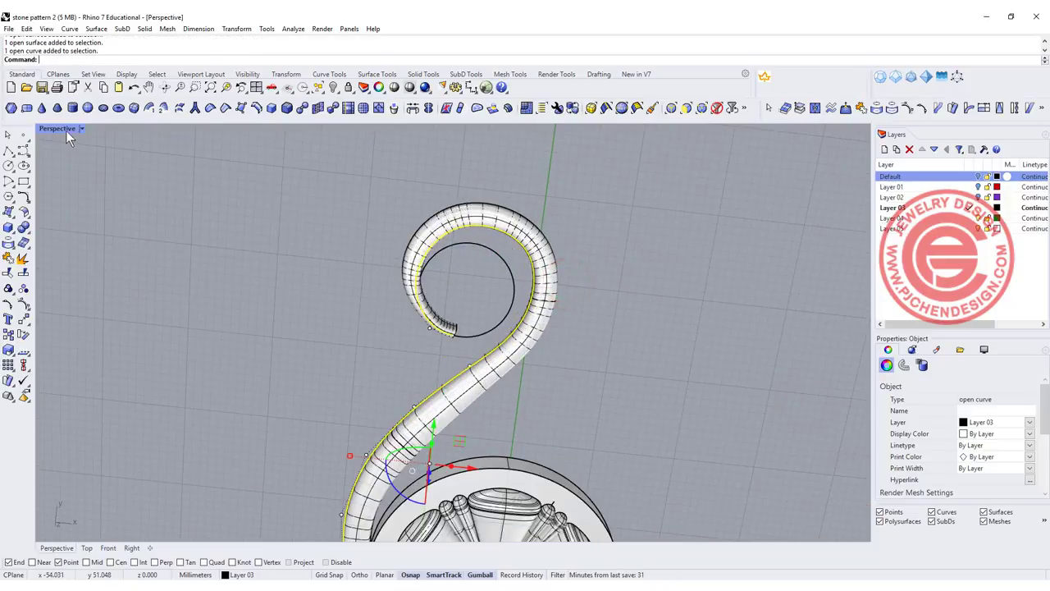
- Shift the scroll curve's control points around the top of the curl closer to the inner circle
double_click(51, 128)
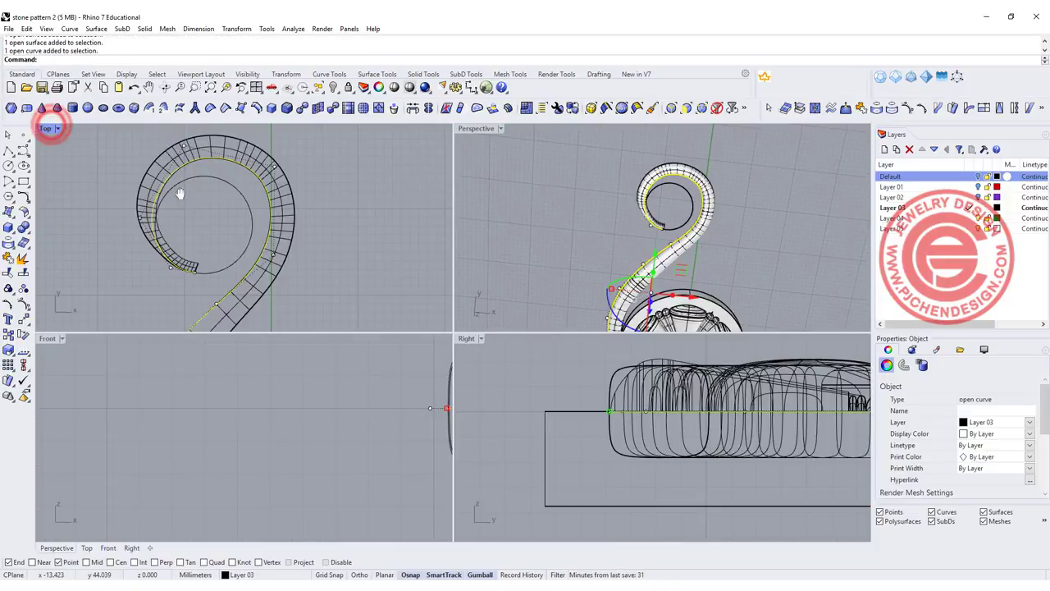
right_click_drag(162, 182, 204, 204)
left_click_drag(366, 242, 369, 246)
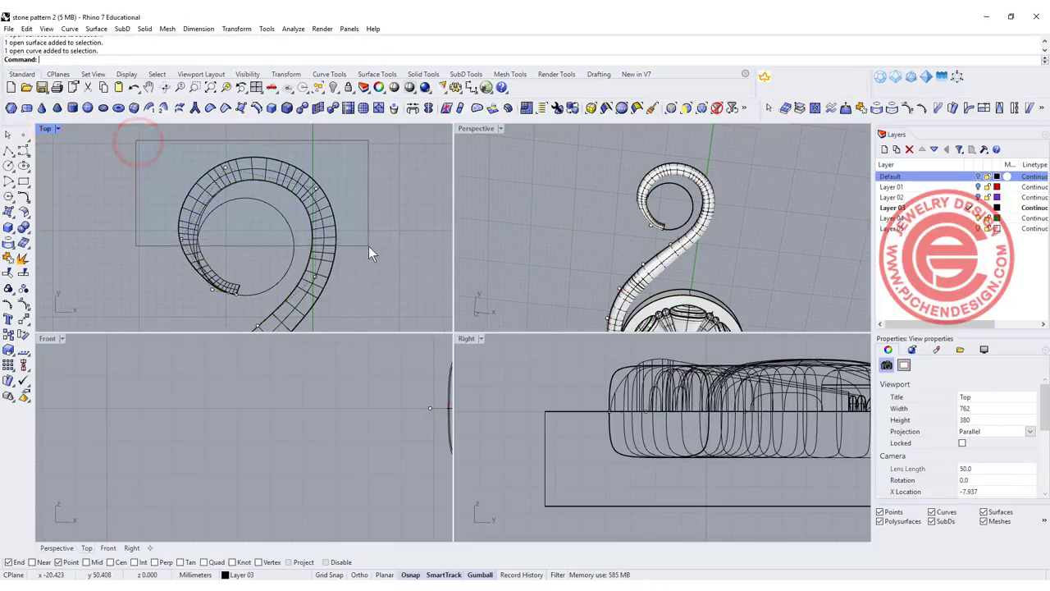
scroll(197, 238, "up", 3)
left_click_drag(173, 200, 230, 232)
key("ctrl+z")
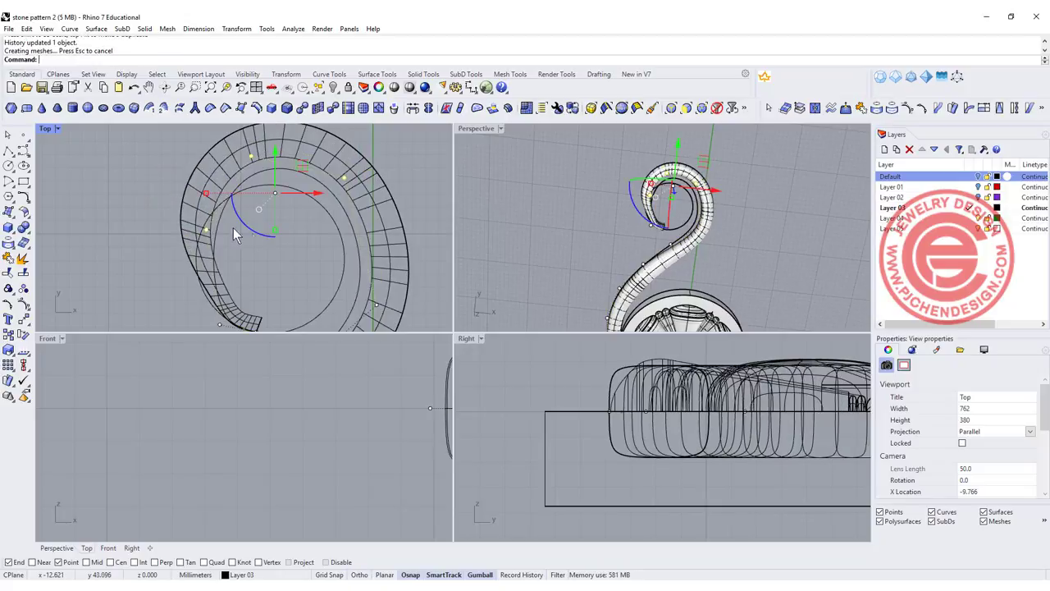
left_click(254, 164)
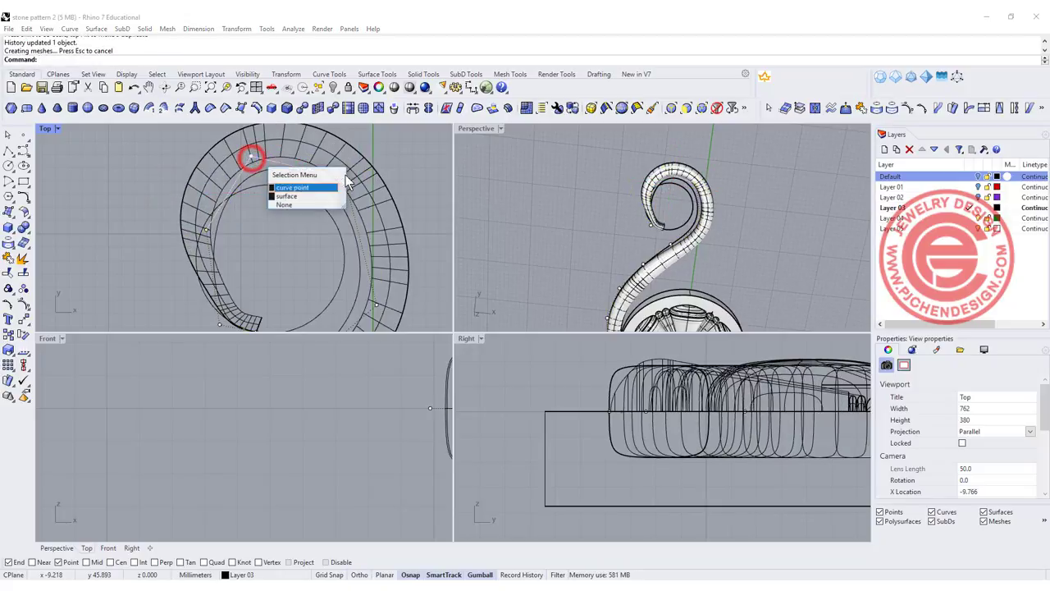
left_click(435, 185)
left_click(289, 185)
left_click(298, 178)
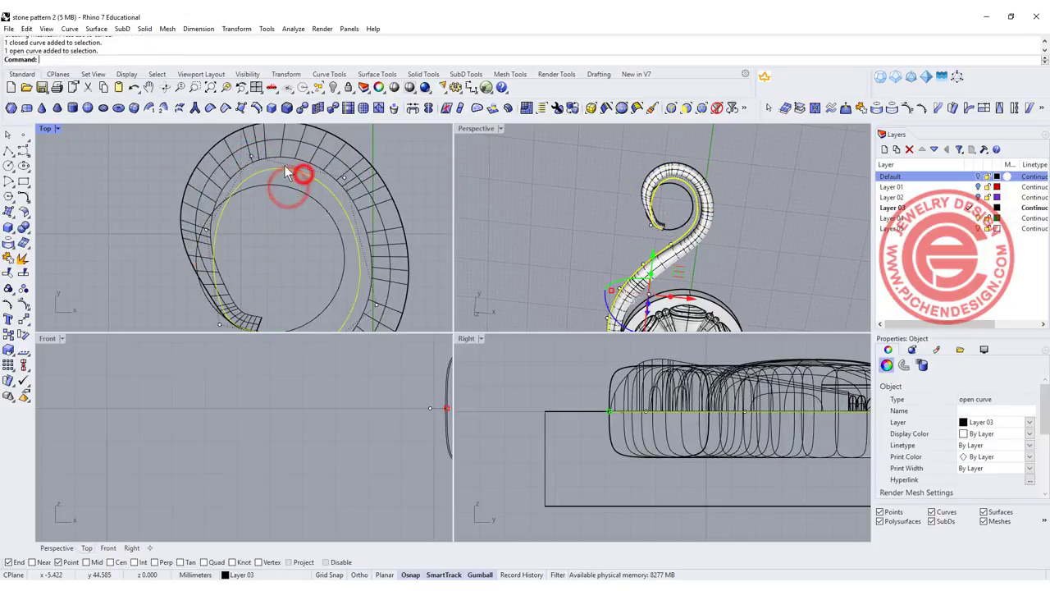
- Fine-tune individual control points at the top of the curl so the scroll follows the inner circle closely
left_click(253, 157)
left_click(289, 182)
left_click_drag(286, 179, 273, 162)
left_click(344, 178)
left_click_drag(373, 153, 368, 169)
scroll(394, 263, "down", 5)
right_click_drag(417, 241, 319, 188)
key("Escape")
key("Escape")
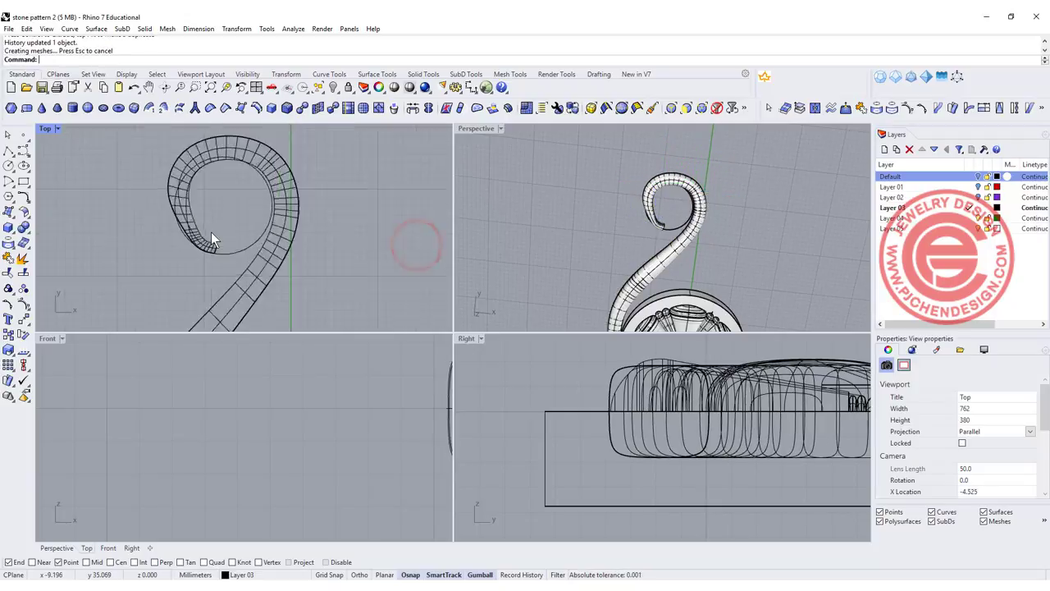
scroll(211, 231, "up", 6)
left_click(163, 230)
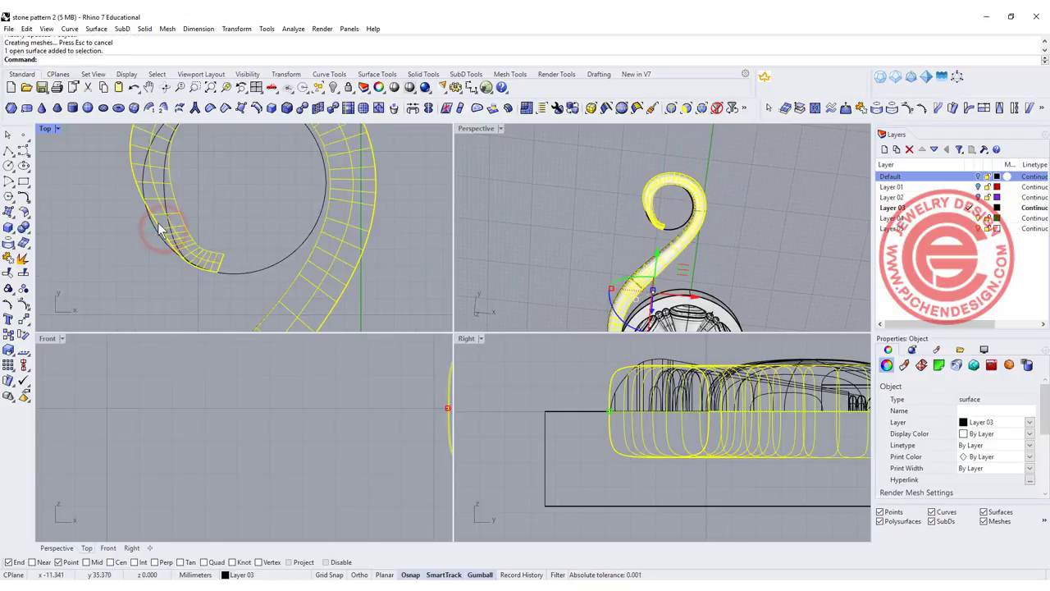
left_click(169, 234)
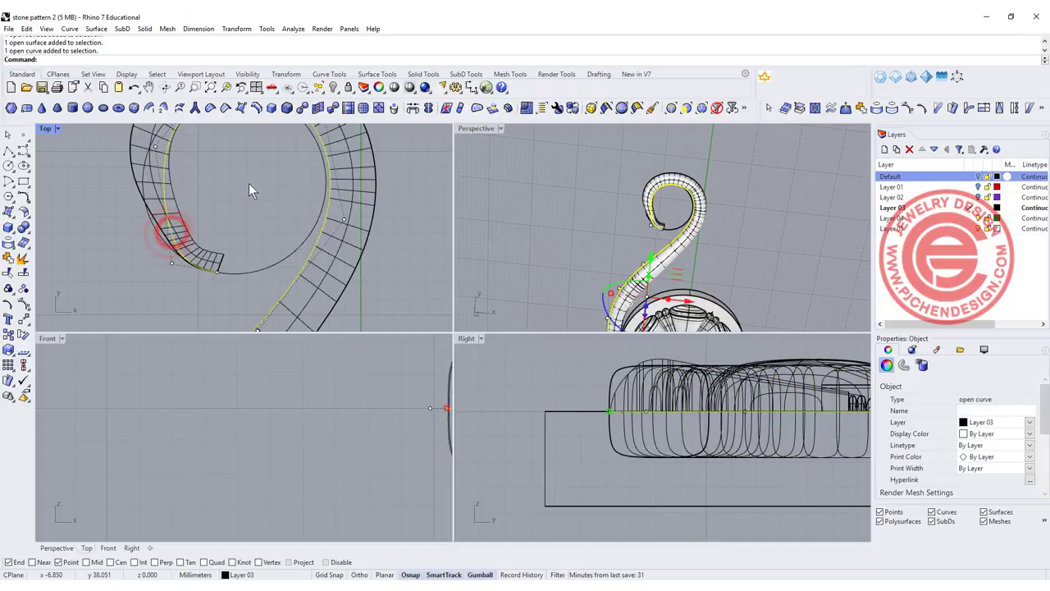
right_click_drag(248, 183, 286, 216)
key("Escape")
- Lower the swept scroll surface vertically until it sits within the height of the round base
scroll(623, 229, "up", 2)
right_click_drag(623, 227, 663, 186)
scroll(430, 247, "up", 4)
left_click(385, 227)
scroll(712, 417, "down", 1)
scroll(712, 417, "down", 3)
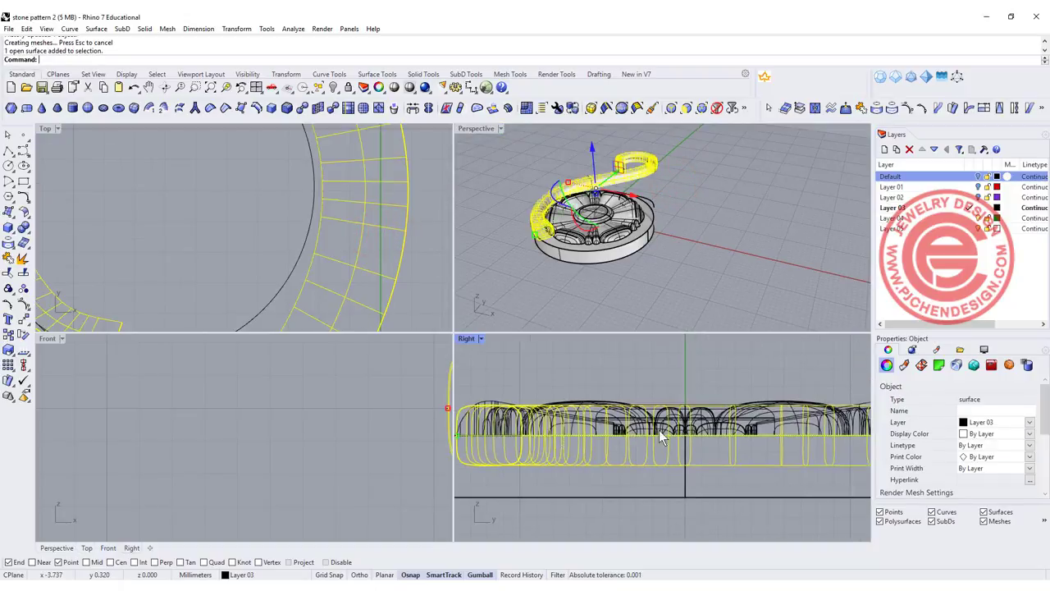
mouse_move(829, 395)
left_mouse_down()
mouse_move(831, 386)
mouse_move(824, 409)
left_mouse_up()
left_click(720, 202)
- Examine the lowered scroll together with the rosette base in an enlarged perspective view from above
right_click_drag(719, 202, 632, 209)
scroll(613, 226, "up", 5)
double_click(494, 130)
scroll(277, 228, "down", 7)
right_click_drag(278, 228, 308, 344)
scroll(309, 345, "up", 3)
right_click_drag(290, 300, 302, 269)
scroll(301, 267, "down", 1)
scroll(49, 149, "up", 2)
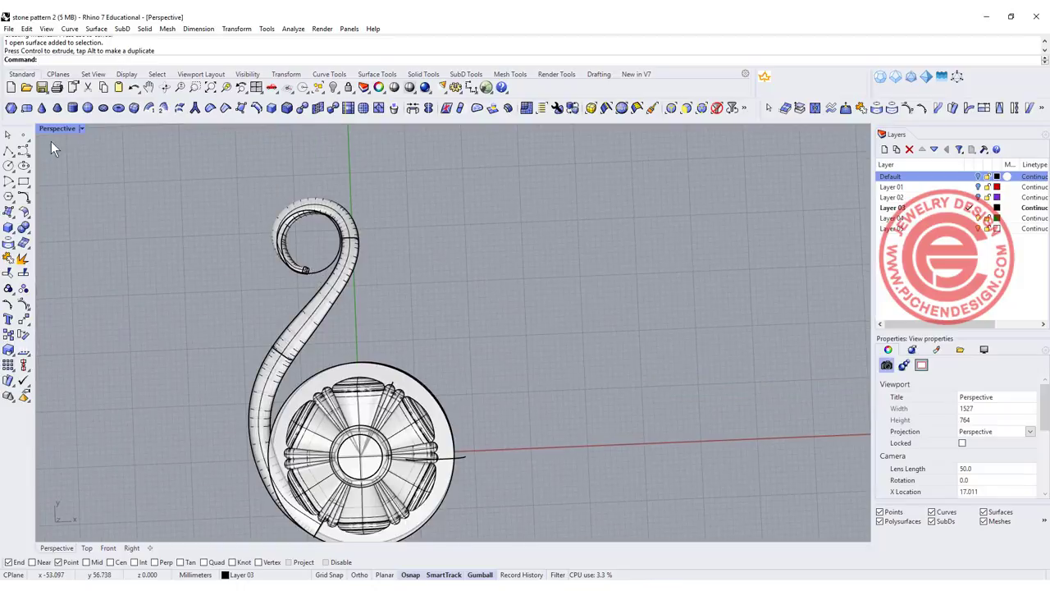
- Extrude the circle inside the curl downward as a solid, down to the underside of the scroll
double_click(52, 129)
scroll(178, 205, "down", 3)
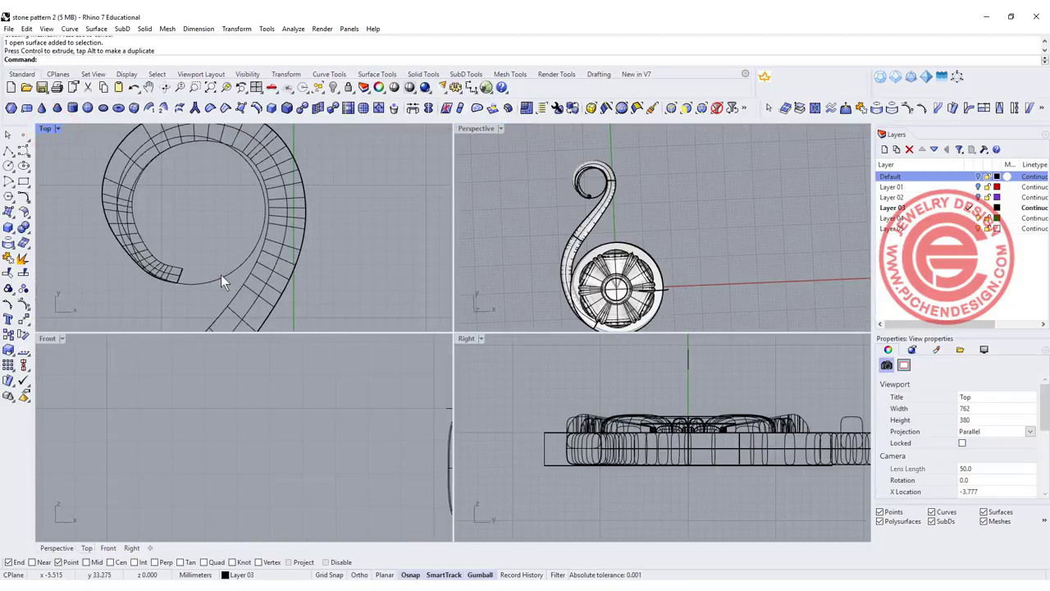
left_click(220, 274)
scroll(680, 460, "down", 7)
right_click_drag(696, 464, 602, 451)
scroll(754, 450, "up", 4)
left_click(145, 29)
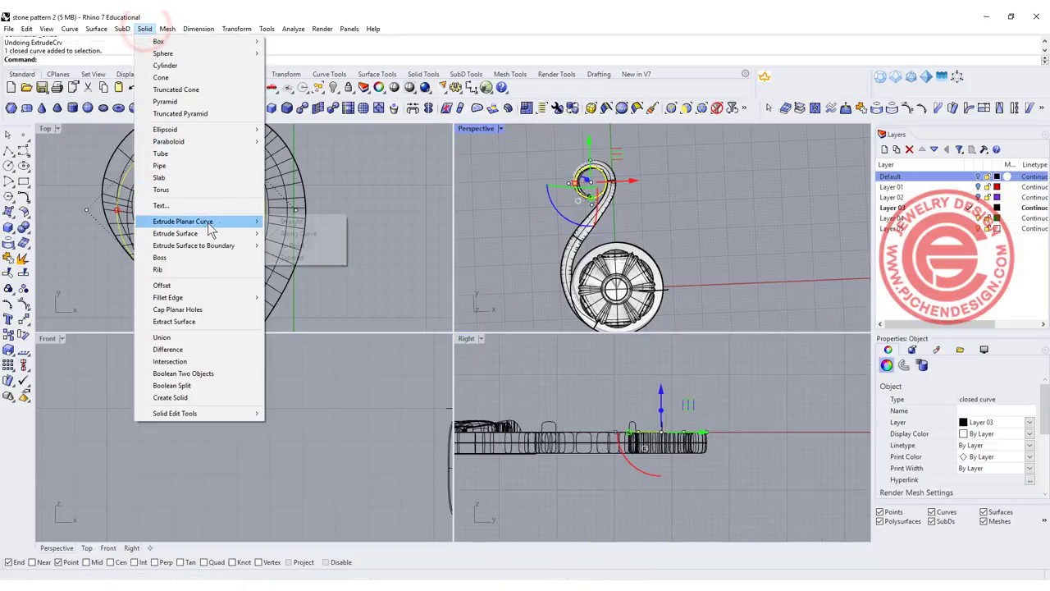
mouse_move(209, 229)
left_click(288, 223)
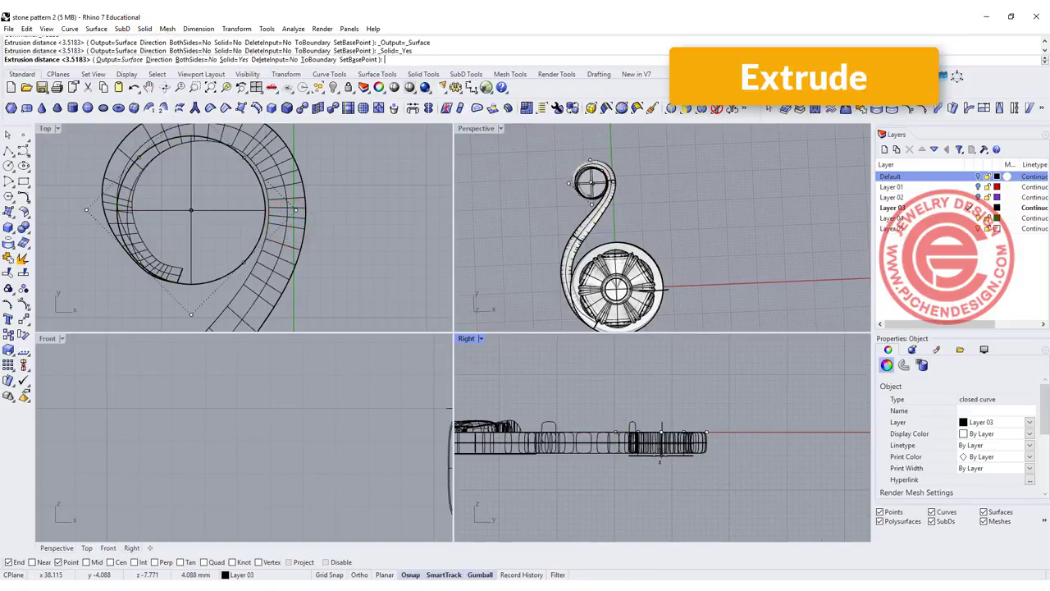
left_click(664, 452)
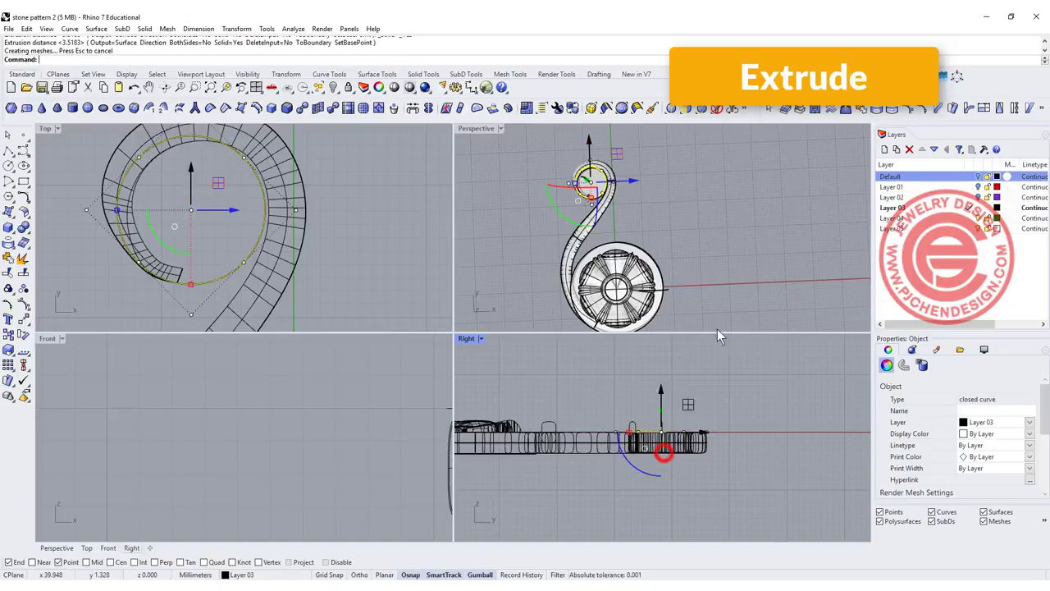
- Adjust the extruded disc's position inside the curl and preview the model in the Rendered display mode
left_click(741, 244)
scroll(586, 176, "up", 8)
right_click_drag(597, 212, 639, 177)
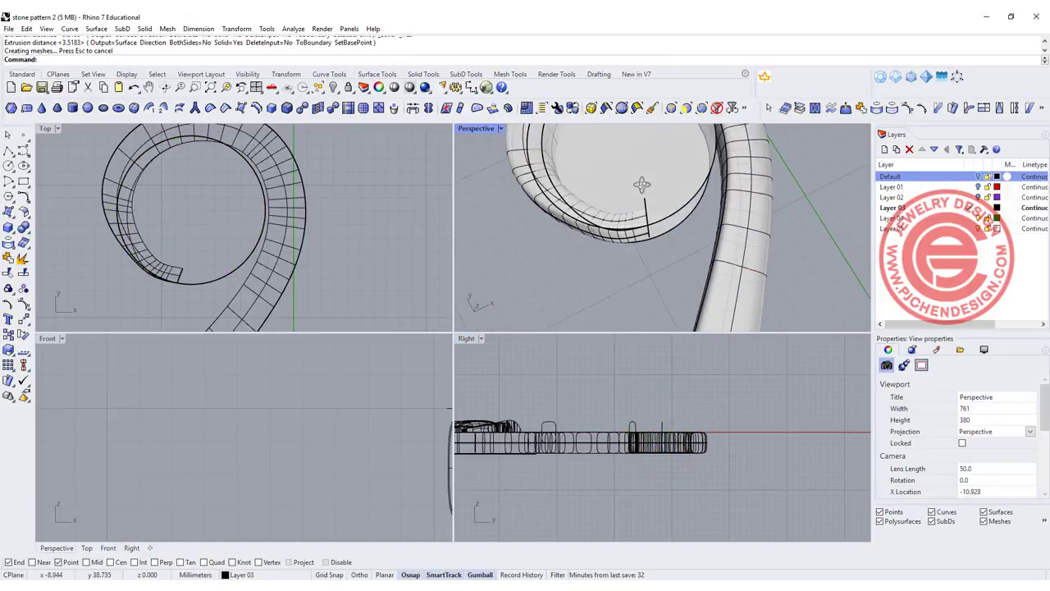
left_click(638, 190)
scroll(637, 185, "down", 5)
left_click_drag(189, 215, 174, 268)
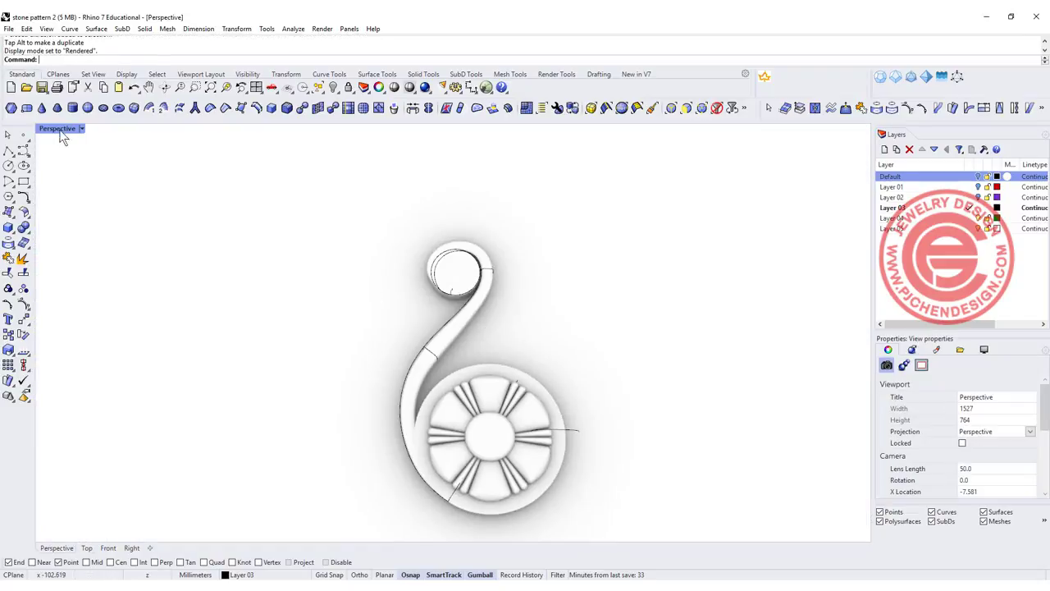
- Show the hidden leaf outline in the Top view and move it to the empty area beside the scroll
double_click(58, 130)
scroll(492, 213, "down", 4)
scroll(328, 195, "down", 9)
right_click_drag(305, 199, 204, 181)
scroll(195, 183, "down", 4)
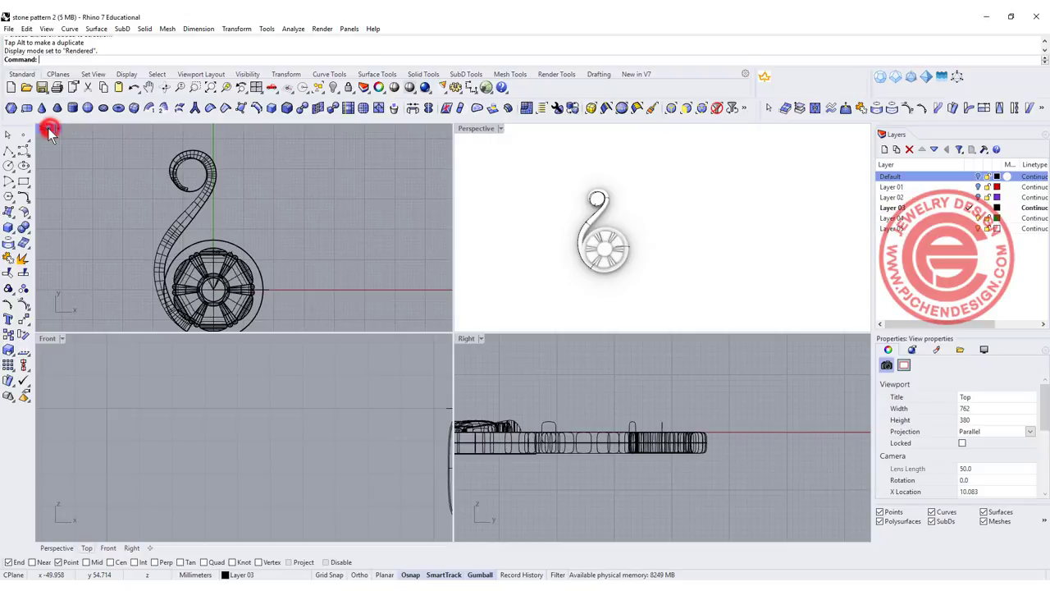
double_click(47, 129)
scroll(538, 276, "down", 2)
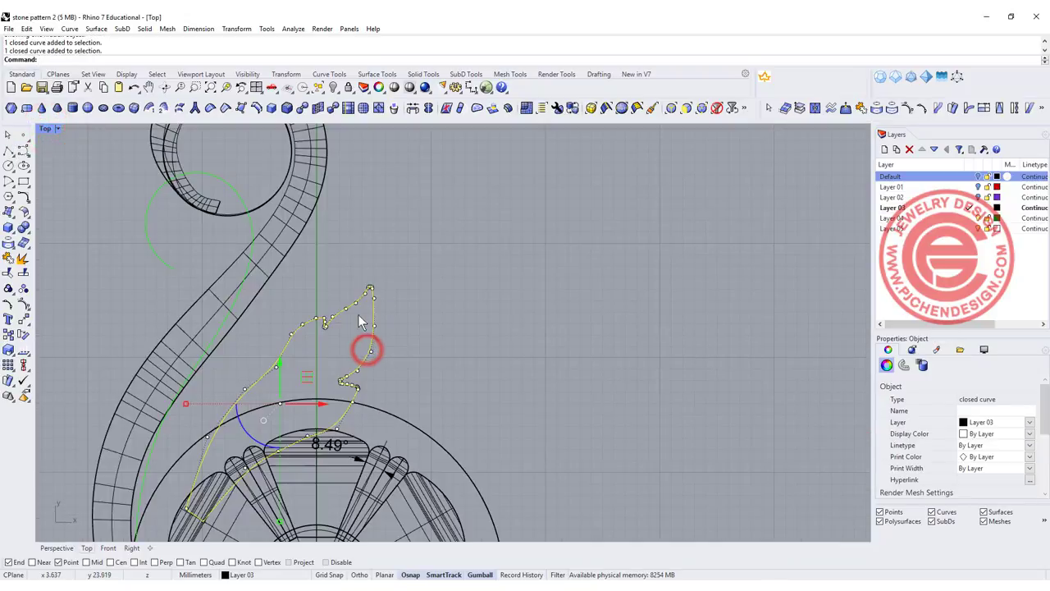
left_click_drag(363, 347, 496, 220)
scroll(535, 236, "down", 6)
right_click_drag(561, 264, 464, 331)
left_click_drag(431, 280, 462, 267)
left_click(542, 330)
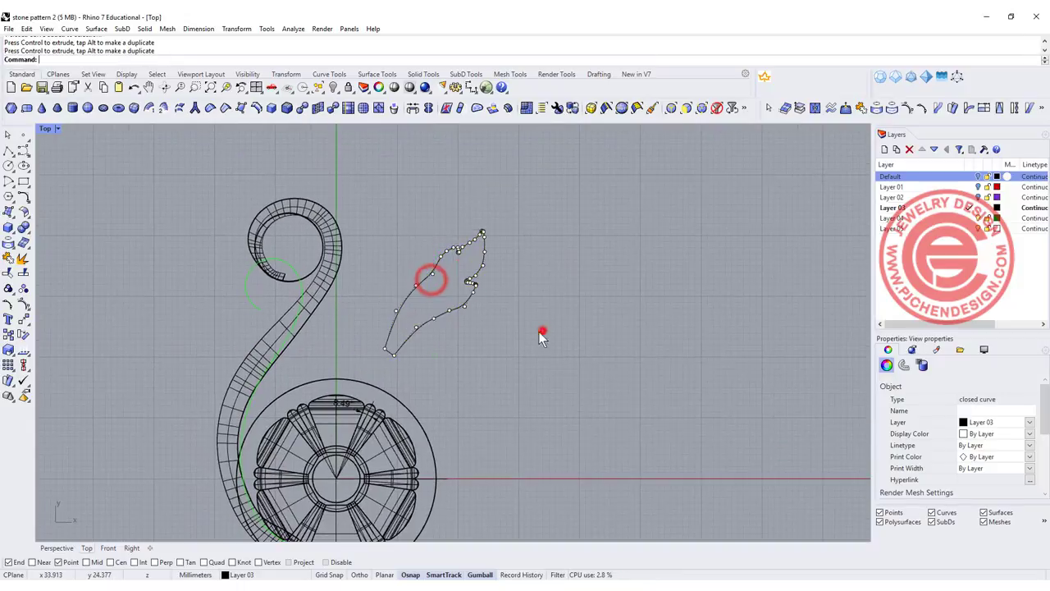
- Hide the leftover open green curve lying along the scroll
scroll(417, 299, "up", 2)
right_click_drag(430, 260, 425, 300)
scroll(384, 278, "up", 2)
left_click(217, 285)
key("ctrl+h")
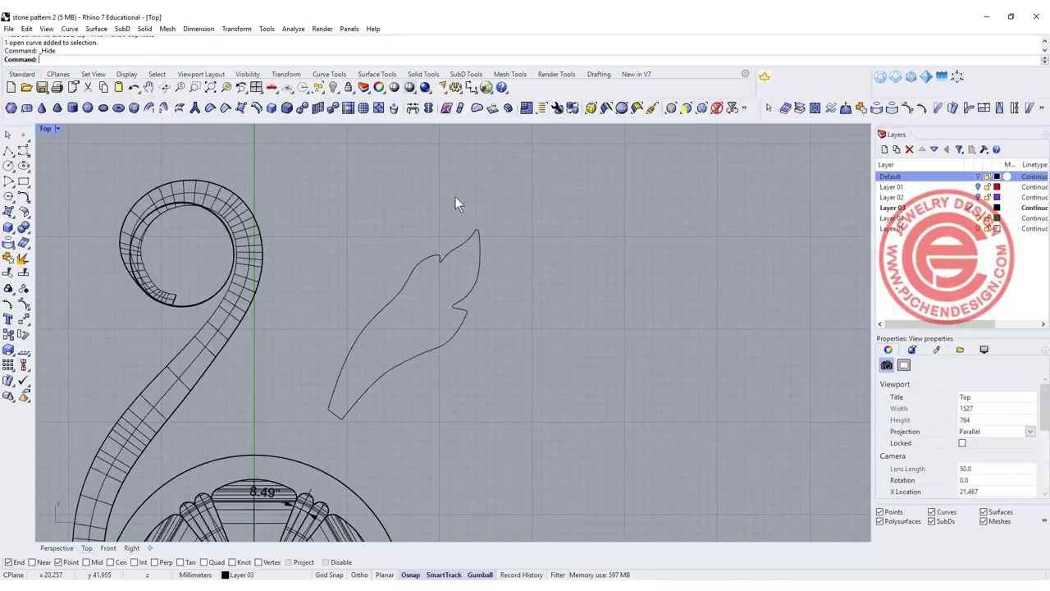
- Draw a nine-point degree 3 curve along the leaf's lower edge, from below its stem to well beyond its lower lobe
left_click(22, 150)
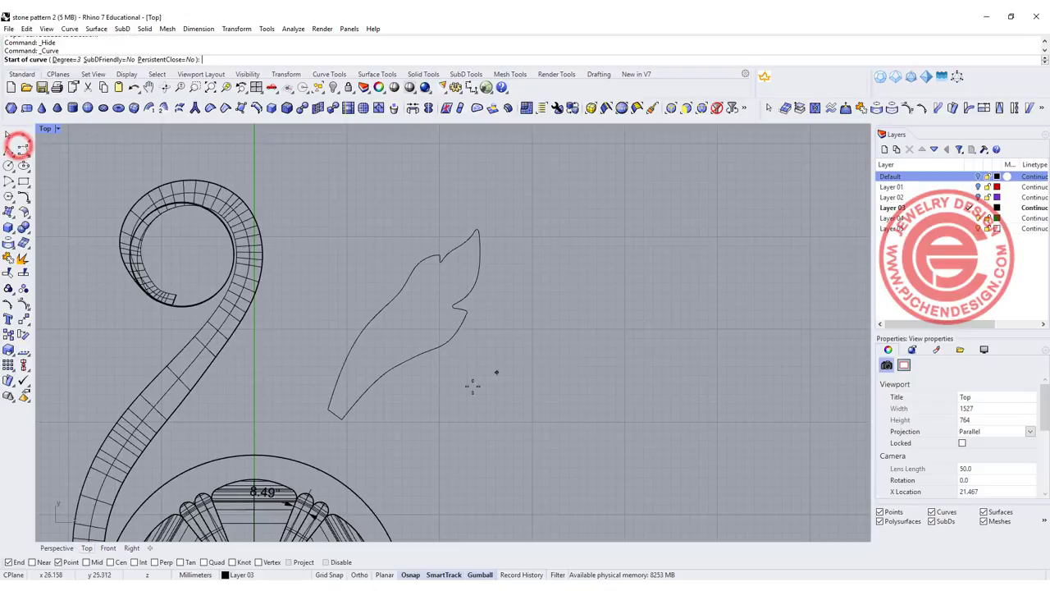
scroll(344, 430, "up", 1)
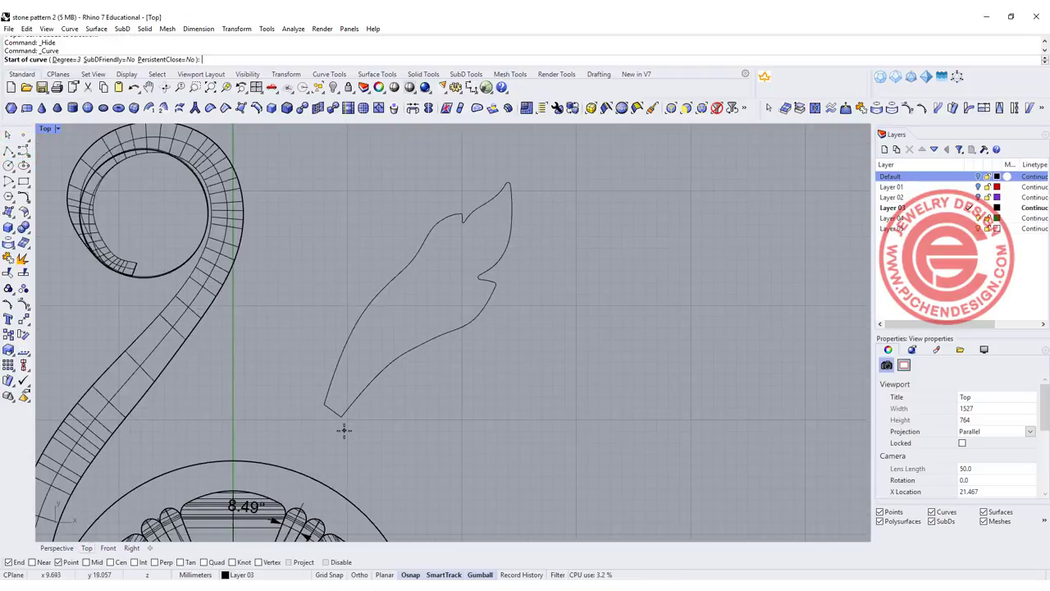
left_click(338, 435)
left_click(361, 408)
left_click(400, 371)
left_click(444, 344)
left_click(477, 333)
left_click(507, 320)
left_click(535, 309)
left_click(575, 300)
left_click(640, 291)
key("Return")
- Draw a seven-point degree 3 curve through the middle of the leaf, from its stem to above the tip
key("Return")
left_click(323, 424)
left_click(361, 368)
left_click(407, 316)
left_click(439, 279)
left_click(482, 251)
left_click(510, 201)
left_click(509, 151)
key("Return")
- Draw a seven-point degree 3 curve outside the leaf's upper edge, from beside the stem to above the upper lobe
key("Return")
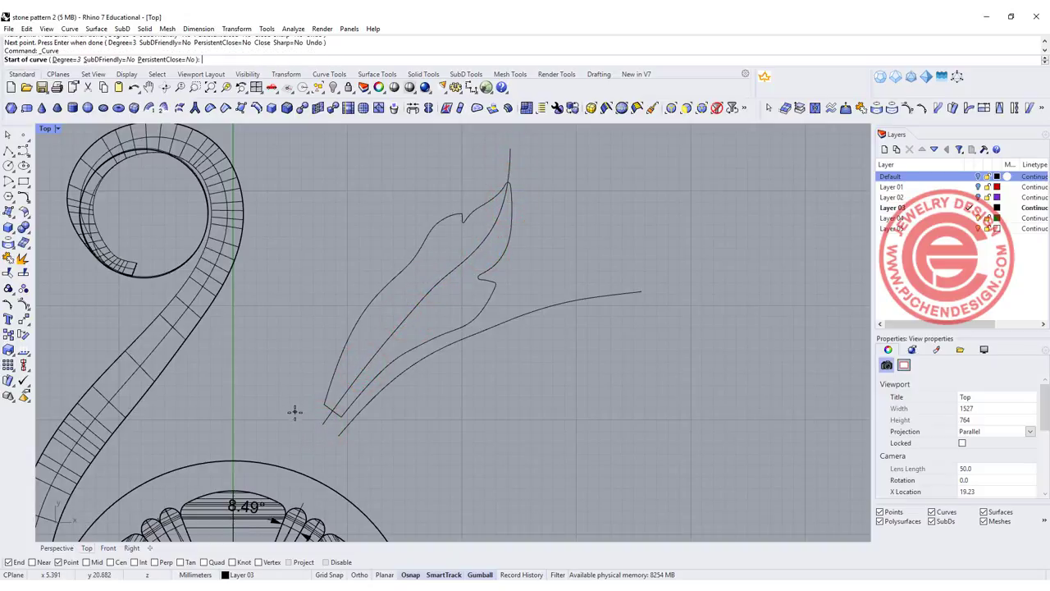
left_click(305, 414)
left_click(326, 357)
left_click(341, 297)
left_click(366, 251)
left_click(393, 210)
left_click(431, 164)
left_click(465, 139)
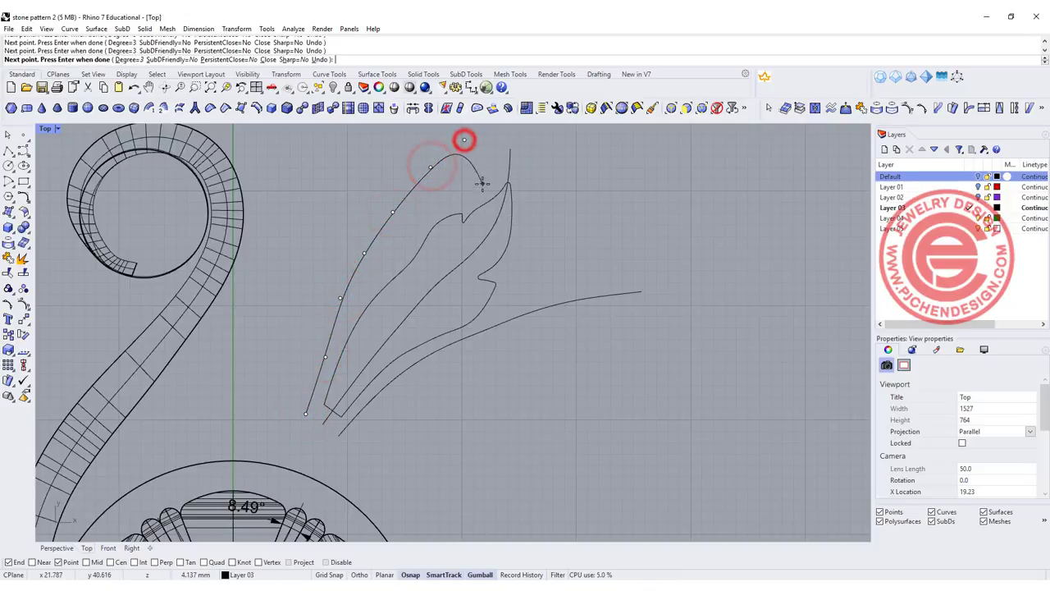
key("Return")
right_click_drag(440, 256, 448, 309)
left_click(588, 354)
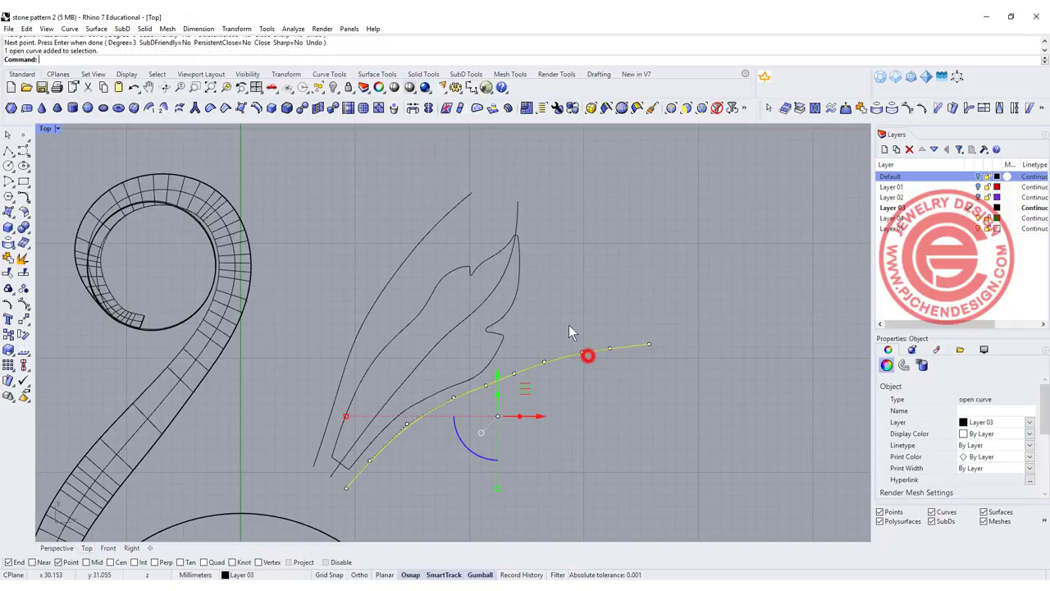
left_click(518, 219)
left_click(457, 199)
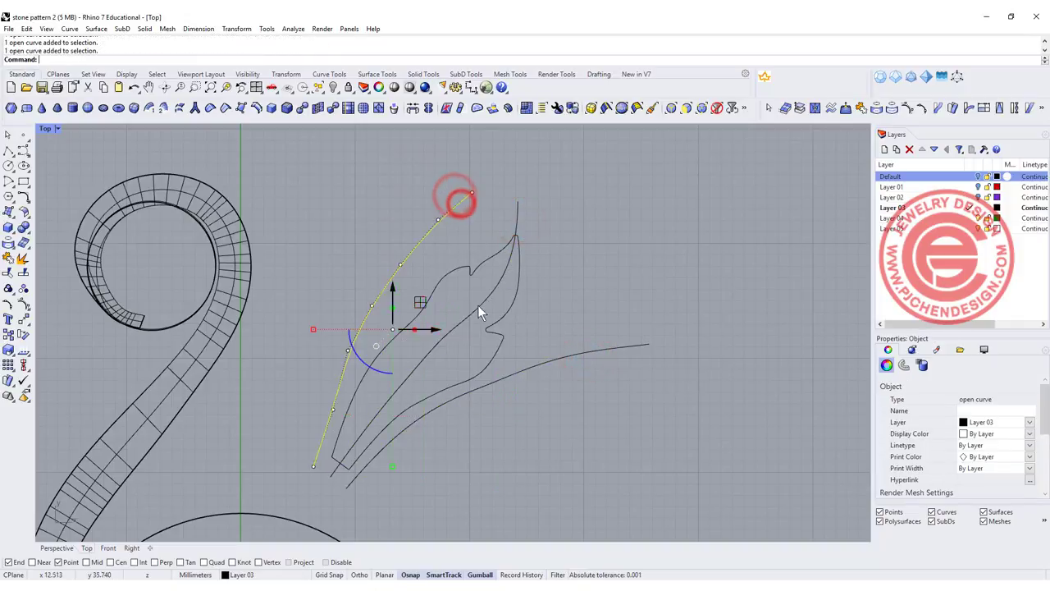
left_click(470, 267)
left_click(658, 329)
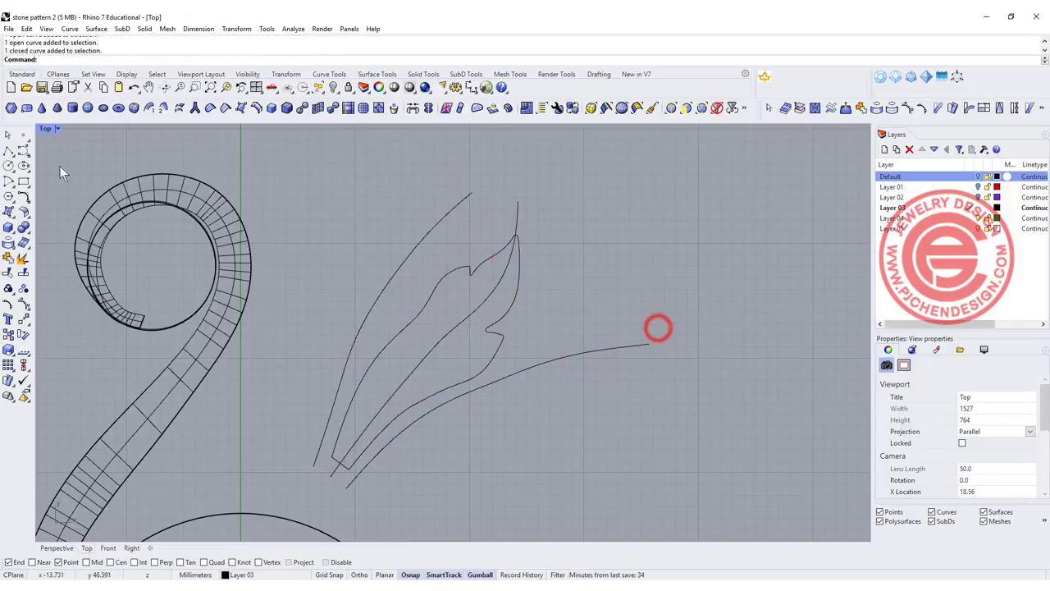
- Loft a surface through the lower, middle and upper guide curves around the leaf
left_click(25, 214)
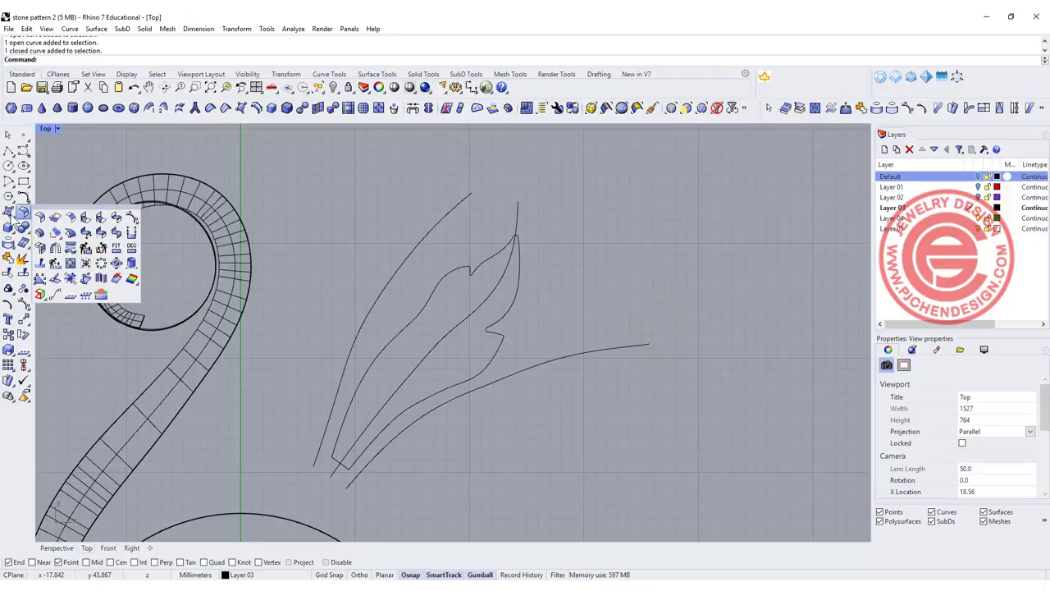
left_click(11, 219)
left_click(70, 218)
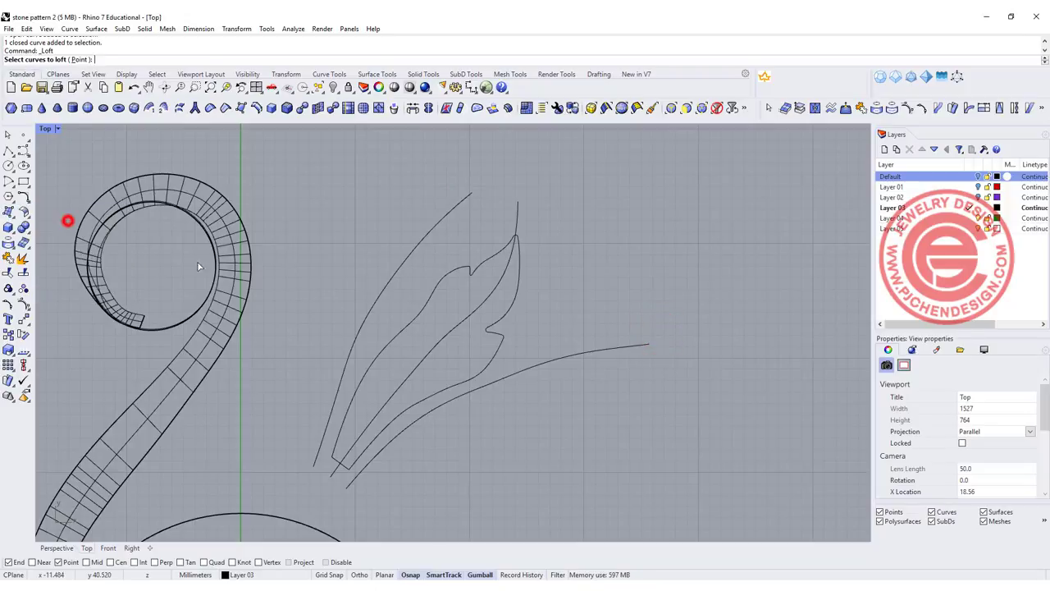
left_click(556, 361)
left_click(518, 216)
left_click(450, 208)
key("Return")
left_click(783, 356)
scroll(215, 279, "down", 4)
scroll(384, 262, "up", 2)
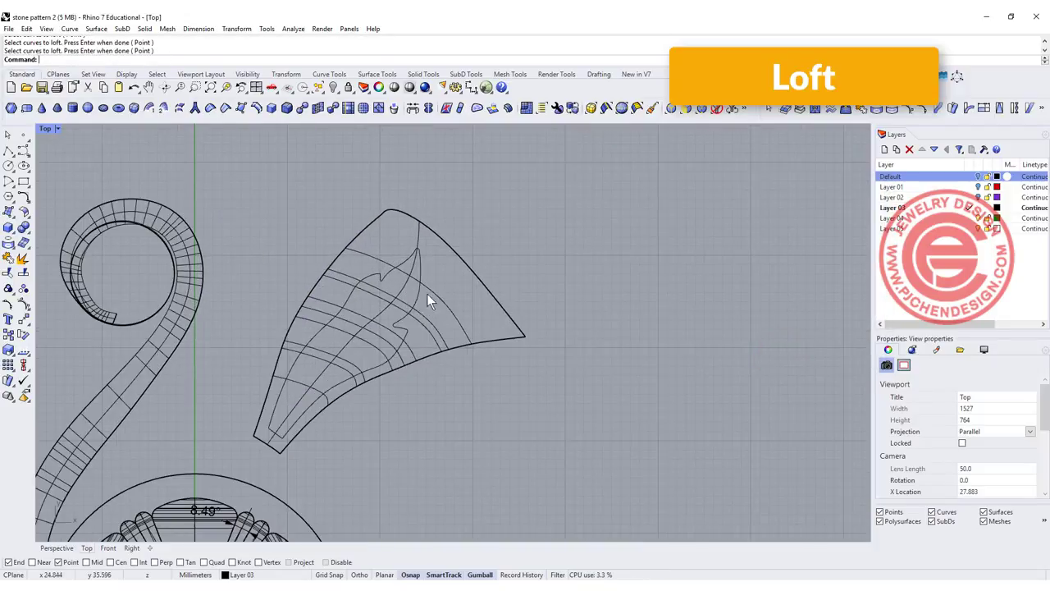
- Place a copy of the leaf outline in the empty area beside the lofted surface
right_click_drag(425, 301, 376, 251)
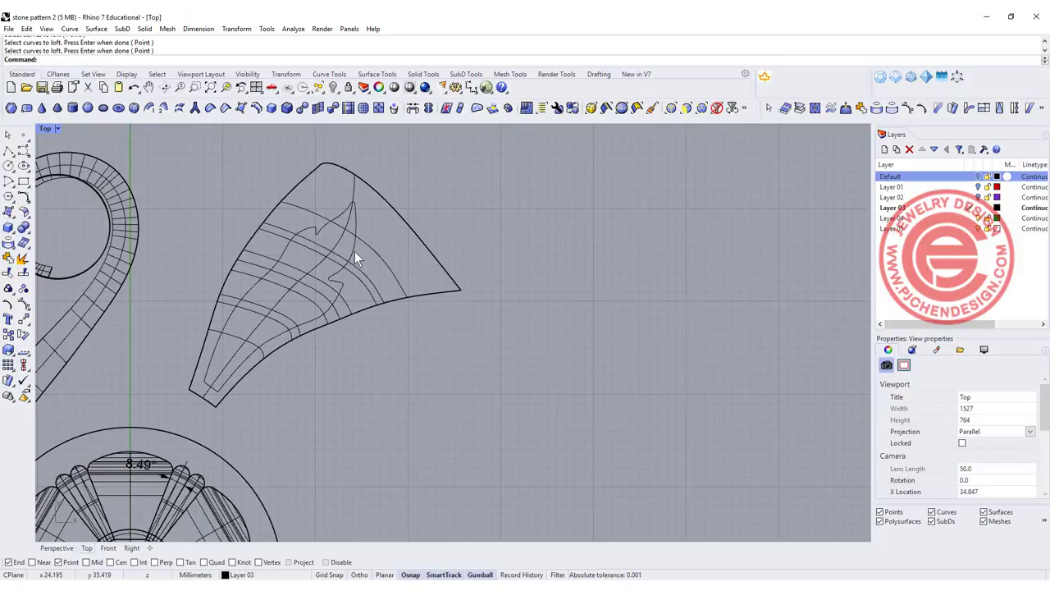
left_click(340, 281)
left_click_drag(308, 271, 690, 274)
left_click(740, 353)
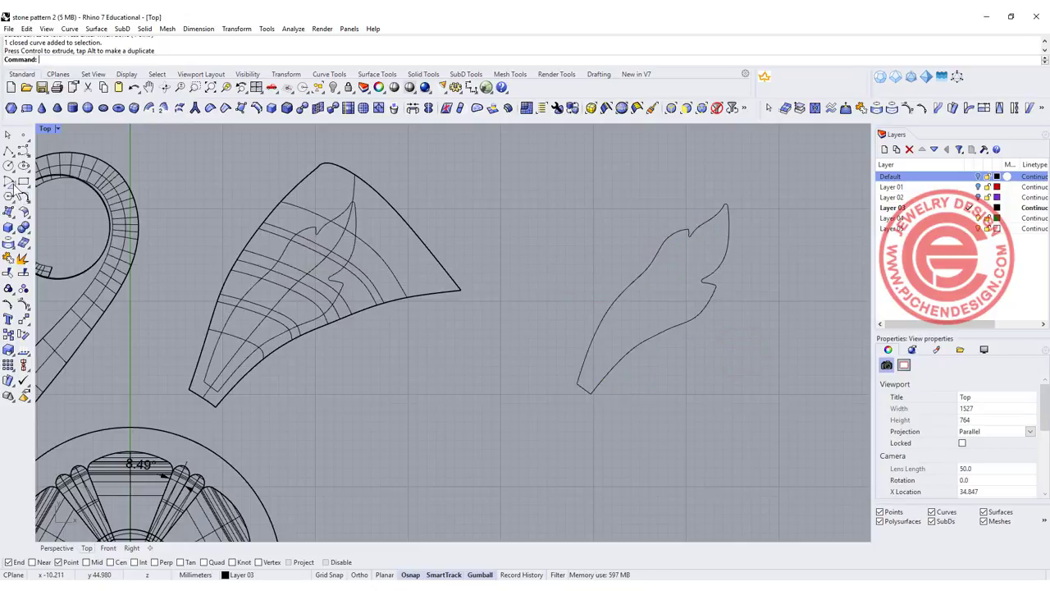
- Create a corner-to-corner rectangular plane that surrounds the copied leaf outline
left_click(9, 212)
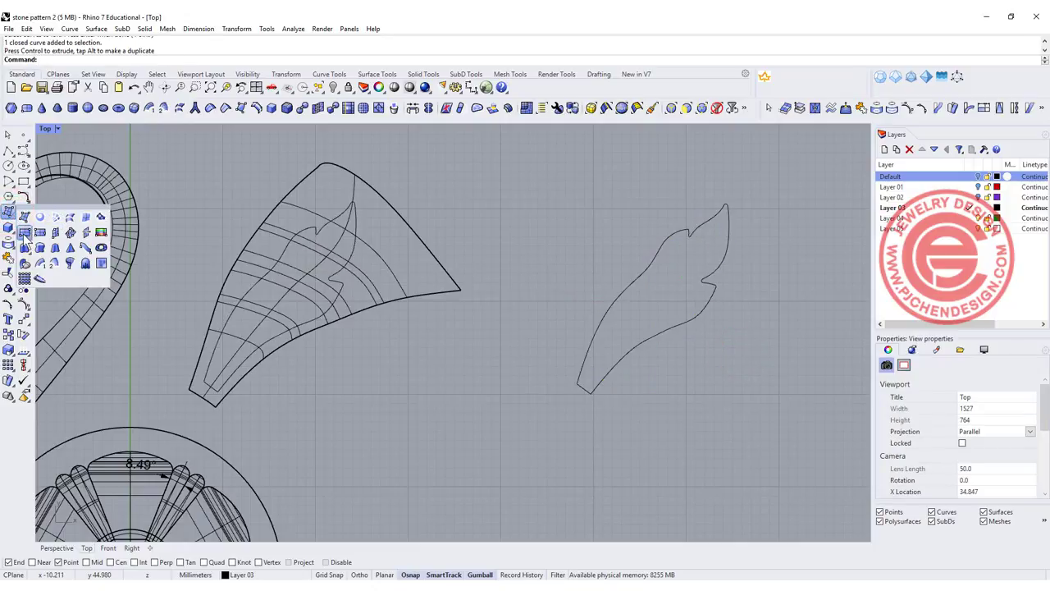
left_click(25, 233)
left_click(530, 178)
left_click(778, 411)
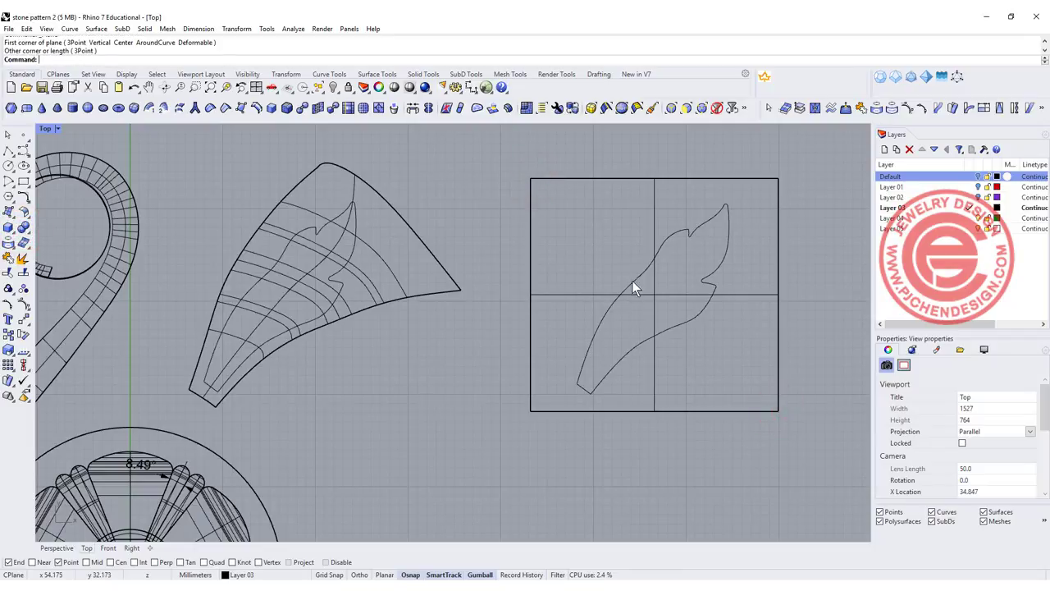
- Trim the lofted surface and the rectangular plane with their leaf outlines, keeping only the parts inside
left_click(633, 282)
left_click(352, 243)
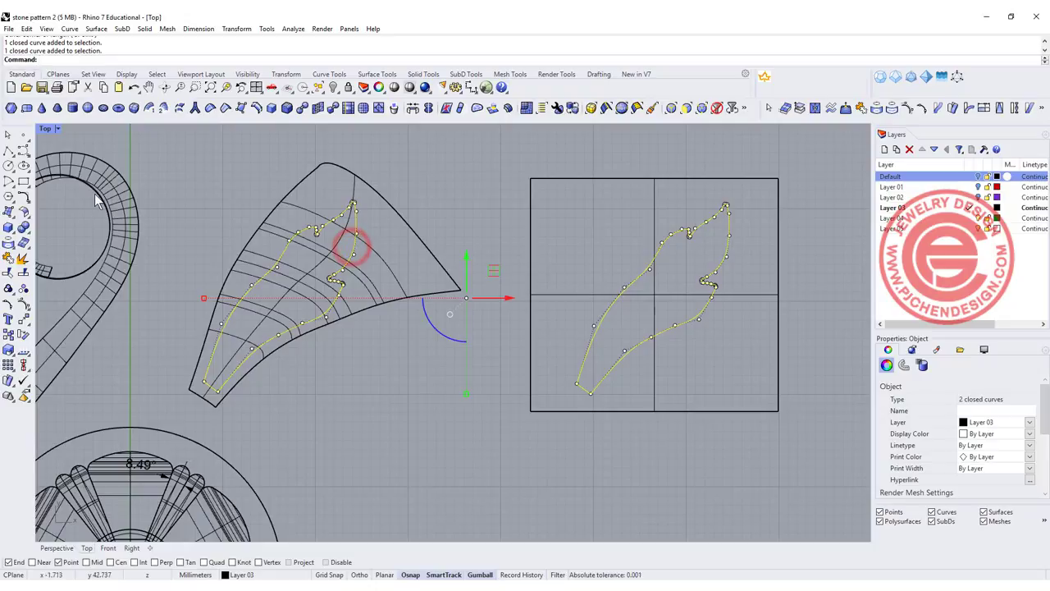
left_click(8, 273)
left_click(401, 291)
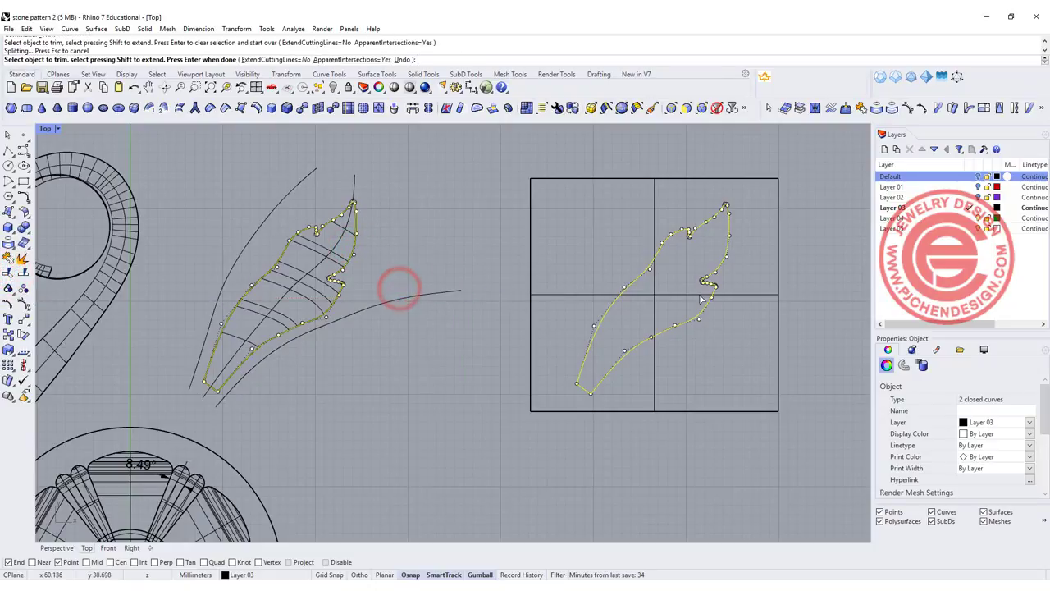
left_click(754, 297)
right_click_drag(711, 346, 670, 361)
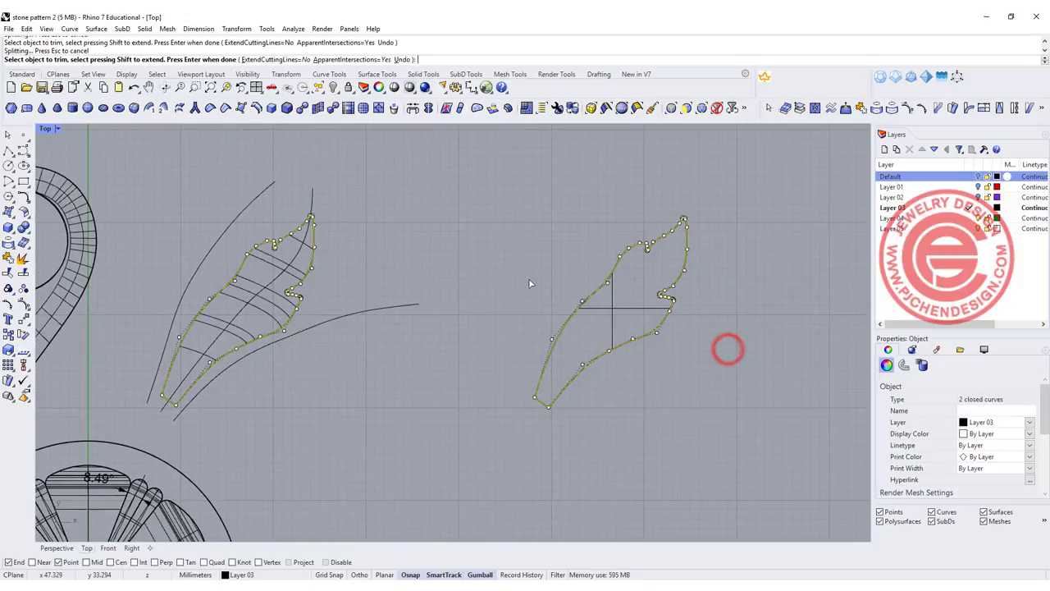
right_click(531, 253)
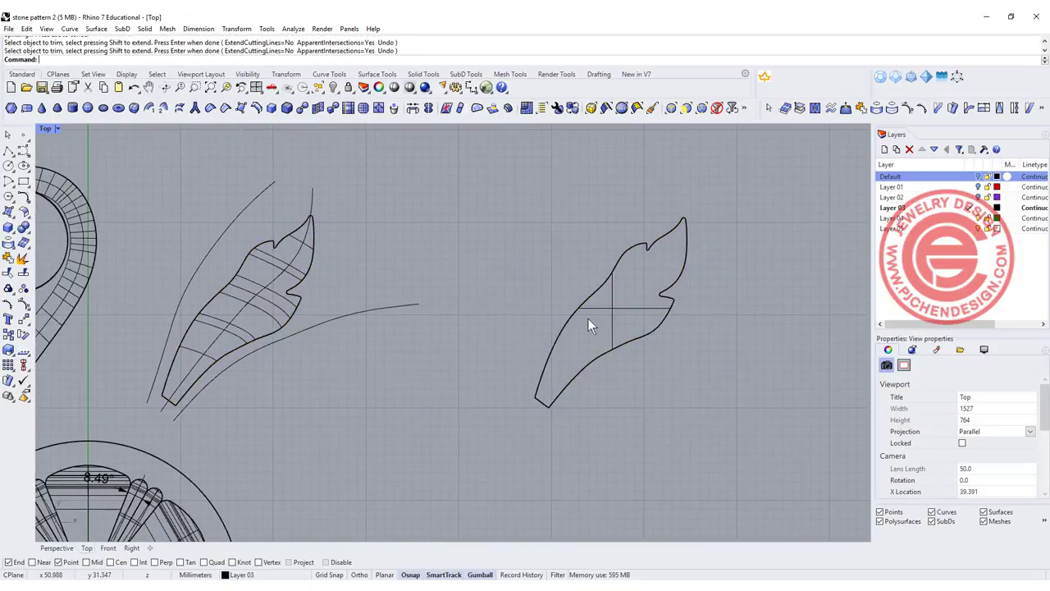
- Rebuild the trimmed planar leaf surface with a denser control point grid
left_click(622, 306)
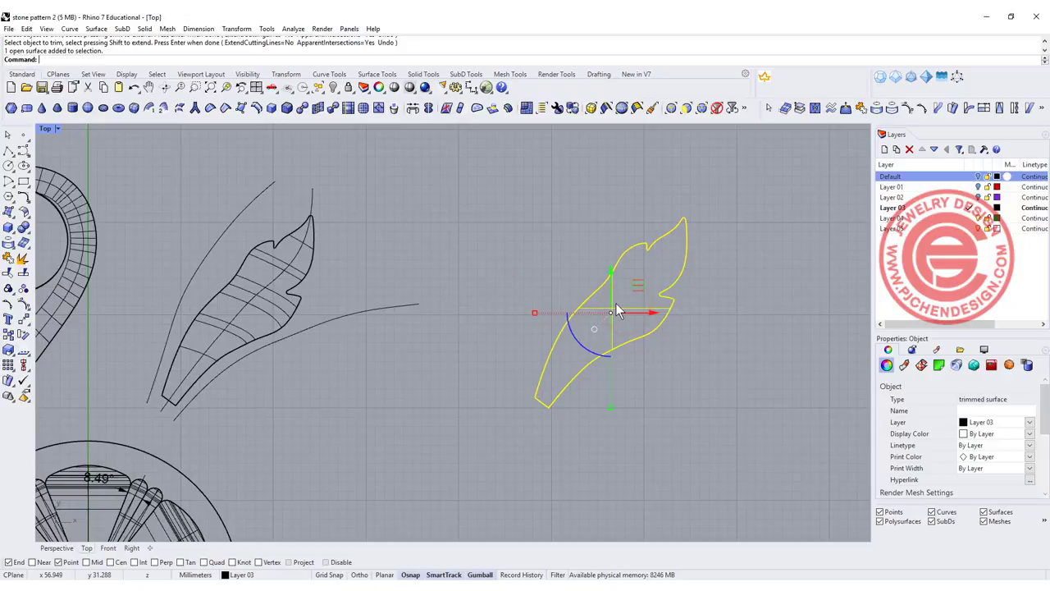
key("Return")
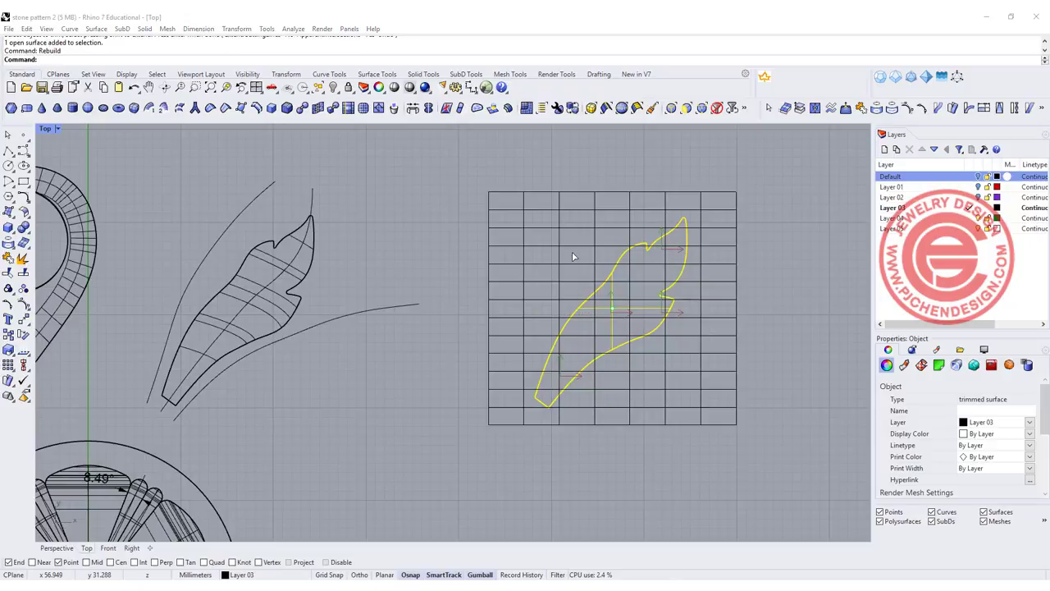
left_click(736, 312)
scroll(630, 312, "up", 2)
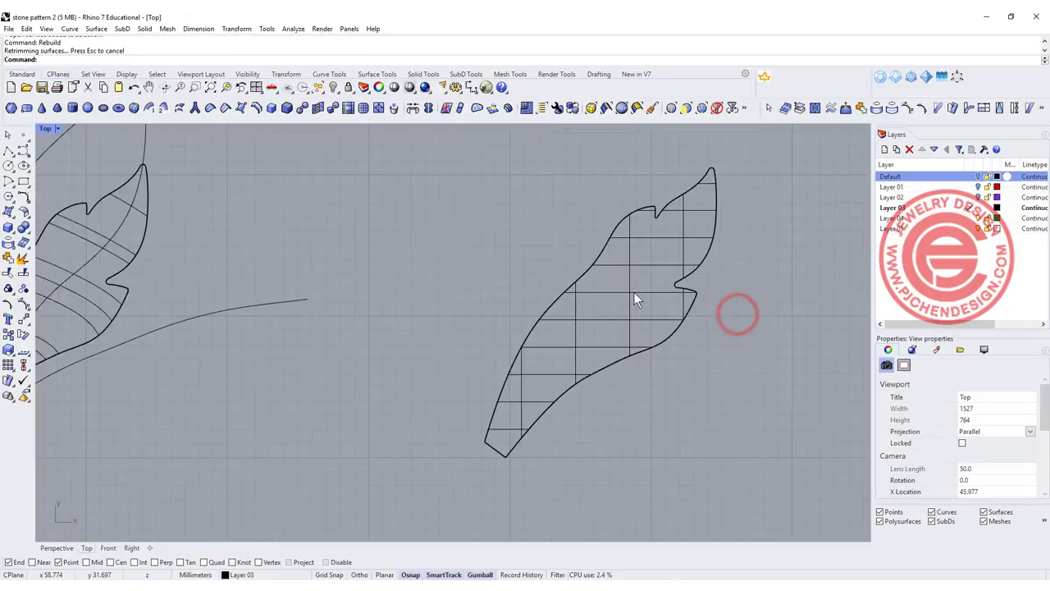
- Turn on the control points of the rebuilt planar leaf in the Perspective view
left_click(632, 293)
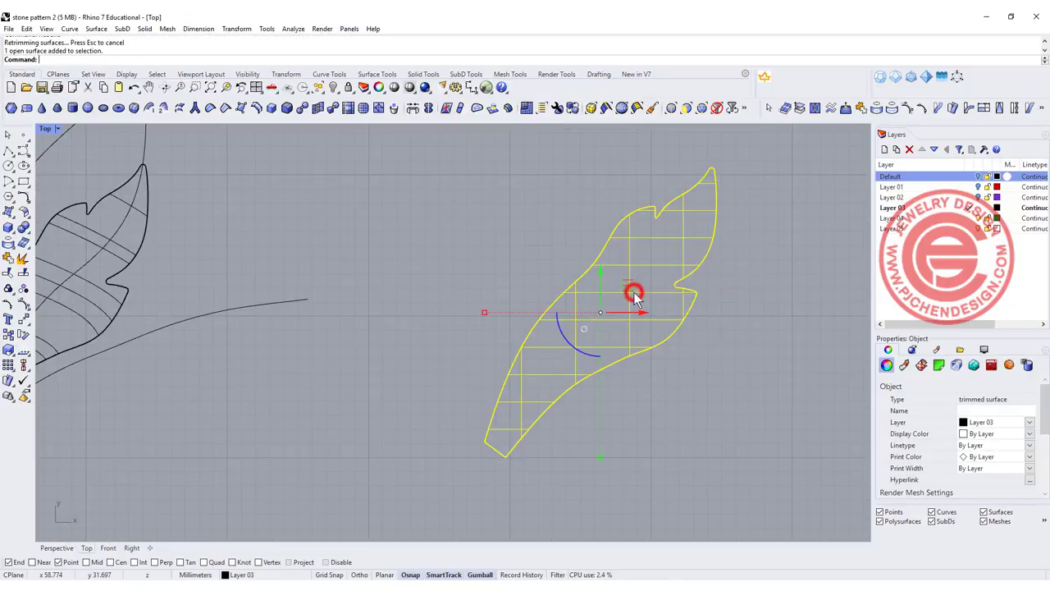
double_click(46, 130)
double_click(473, 129)
scroll(512, 344, "up", 6)
right_click_drag(562, 333, 426, 303)
scroll(501, 251, "up", 5)
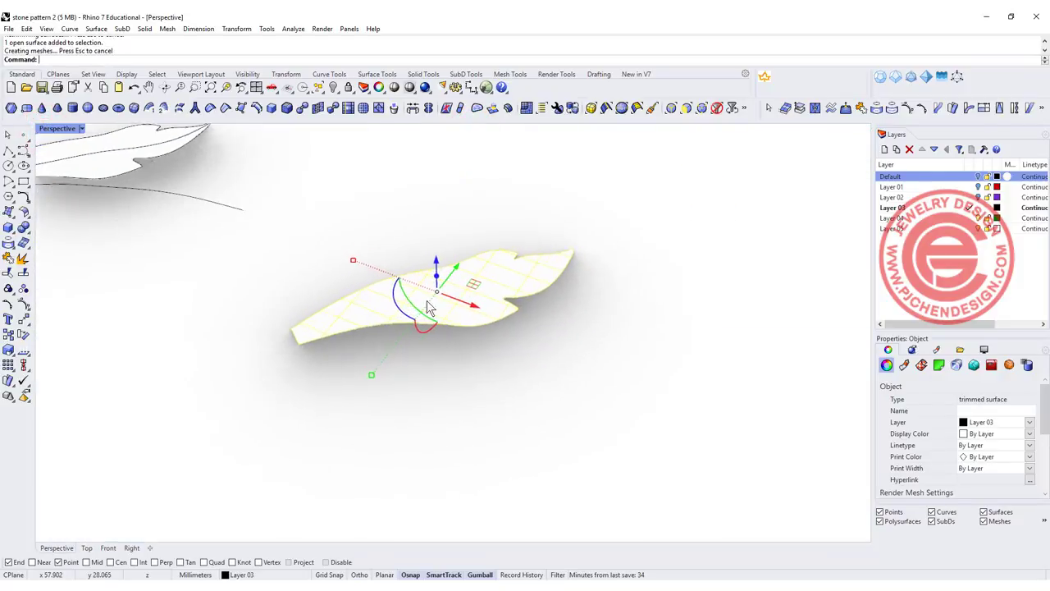
left_click(25, 304)
scroll(328, 305, "up", 4)
- Raise three surface control points along the middle of the planar leaf vertically to make it bulge
left_click(354, 304)
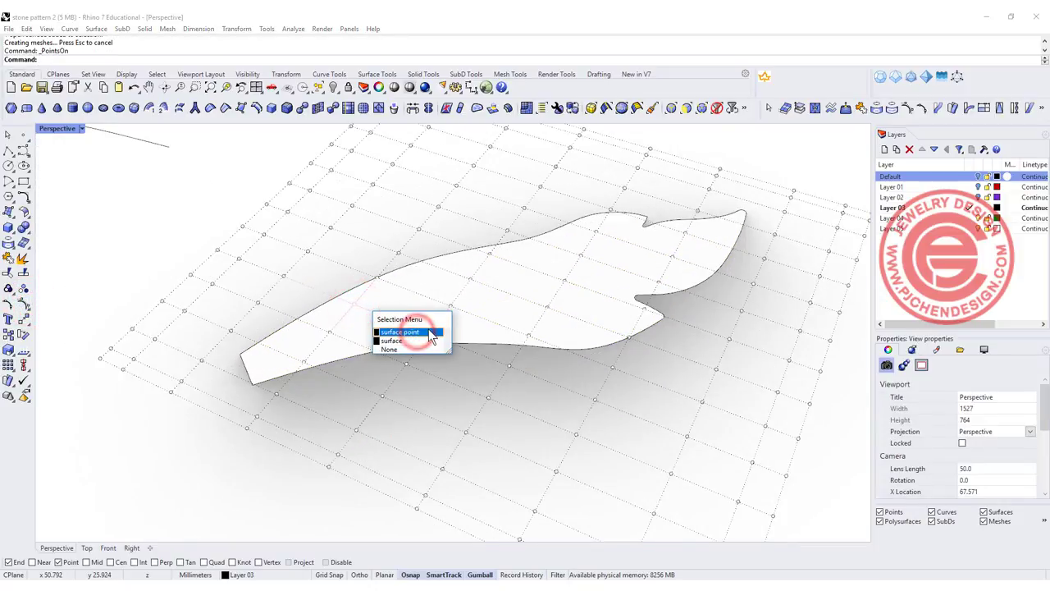
left_click(426, 331)
left_click(450, 305, "shift")
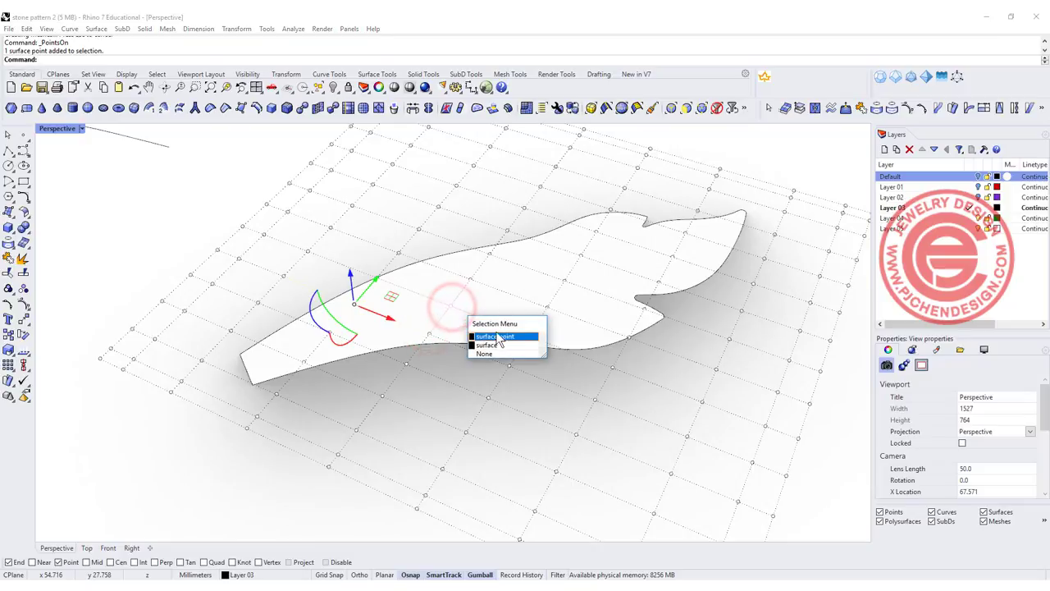
left_click(495, 332)
left_click(566, 280, "shift")
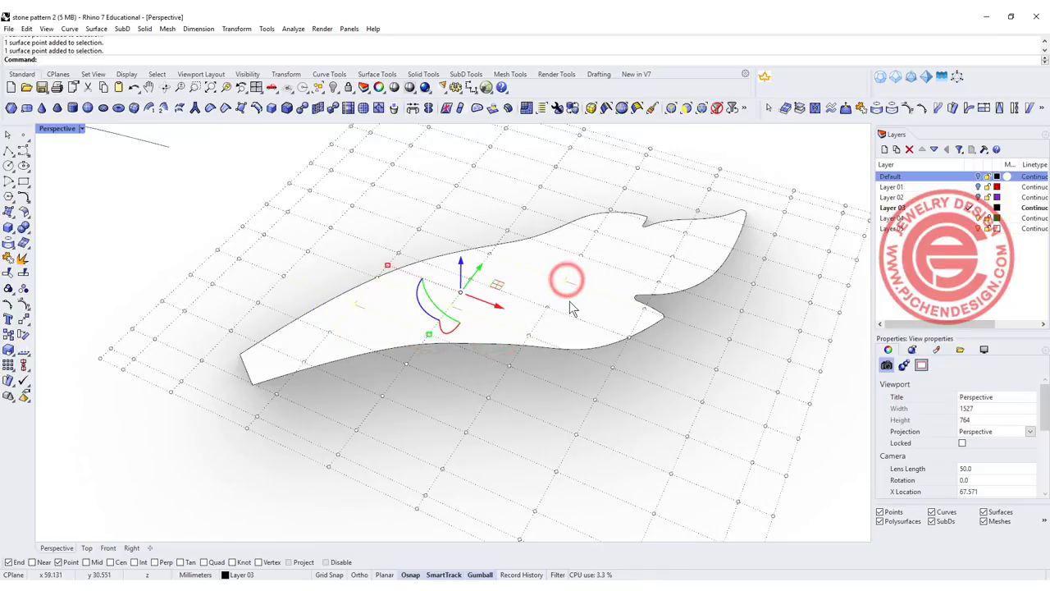
scroll(528, 284, "down", 5)
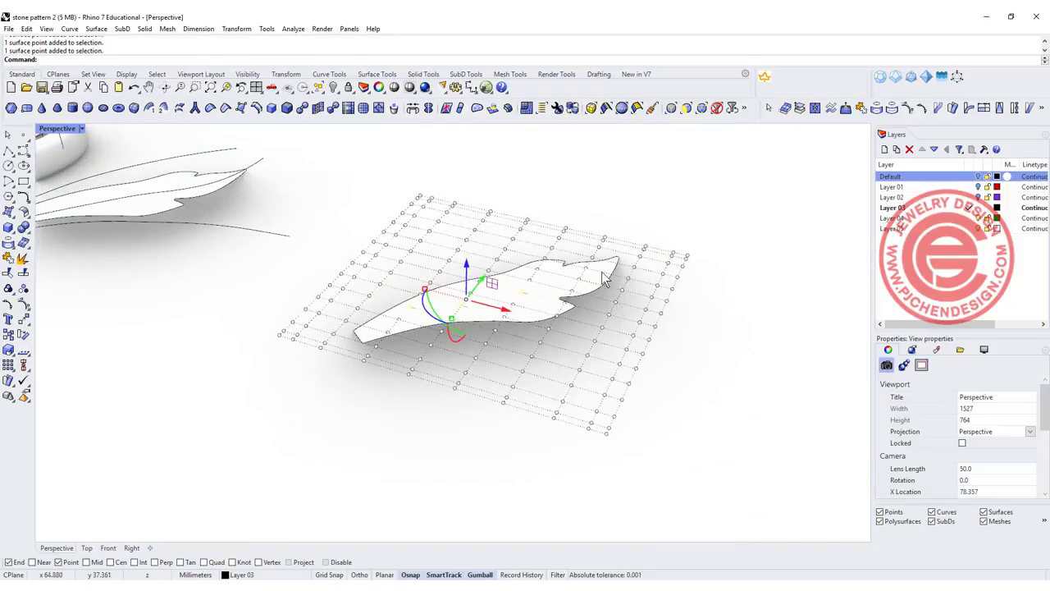
left_click_drag(467, 265, 467, 232)
left_click(416, 223)
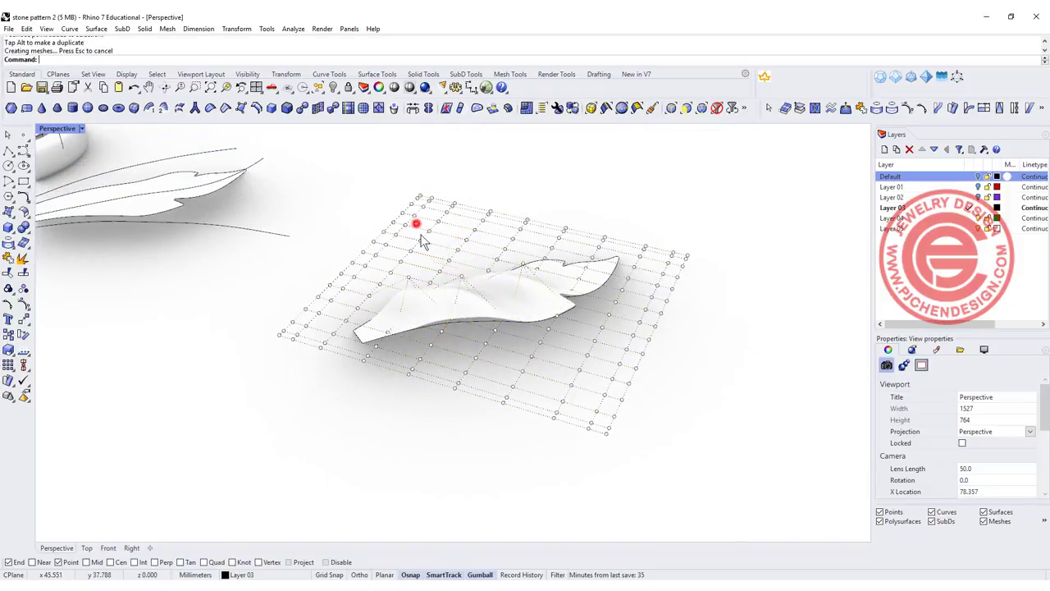
- Inspect the bulged leaf from several angles and set the Perspective view to Ghosted display
scroll(520, 289, "up", 8)
right_click_drag(524, 298, 567, 357)
scroll(571, 322, "down", 5)
key("Escape")
key("ctrl+alt+g")
right_click_drag(442, 323, 502, 289)
- Undo the control point move, the rebuild and the trimming of both surfaces
key("ctrl+z")
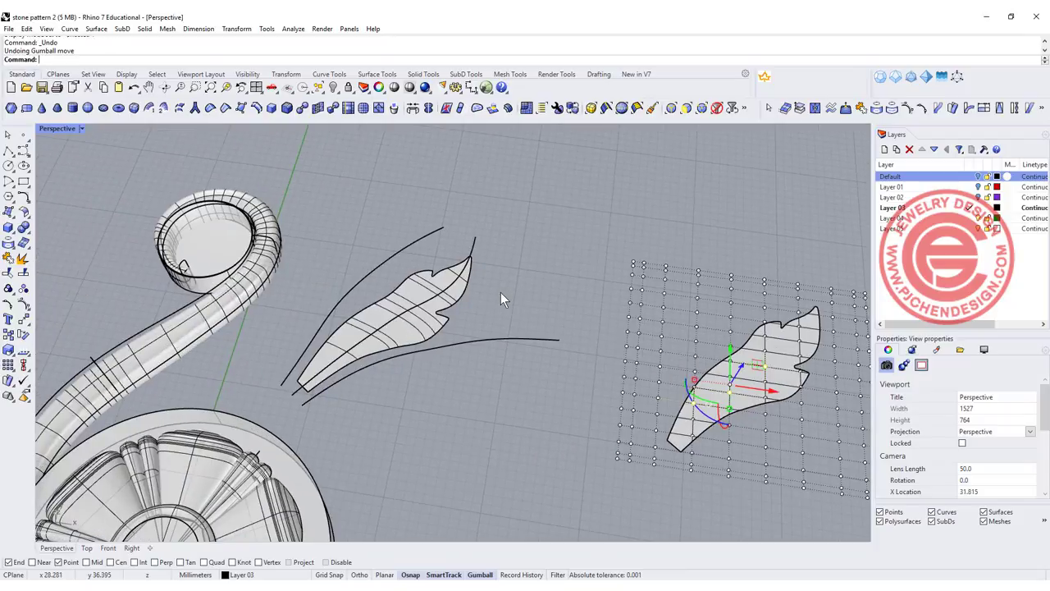
key("ctrl+z")
key("ctrl+z")
- Delete the copied leaf outline together with its rectangular plane
left_click(492, 413)
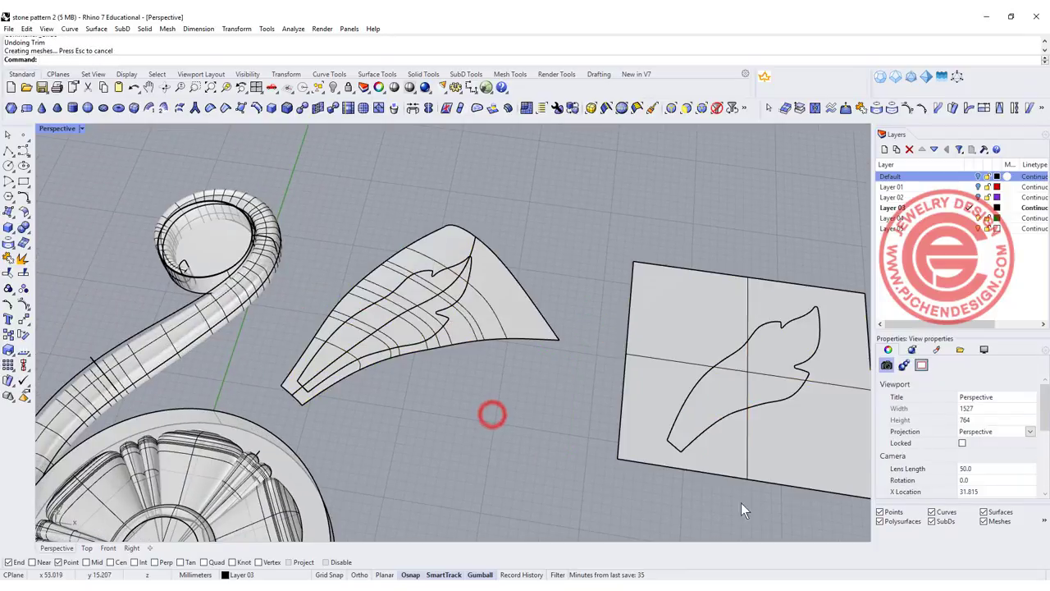
left_click_drag(743, 493, 688, 264)
key("Delete")
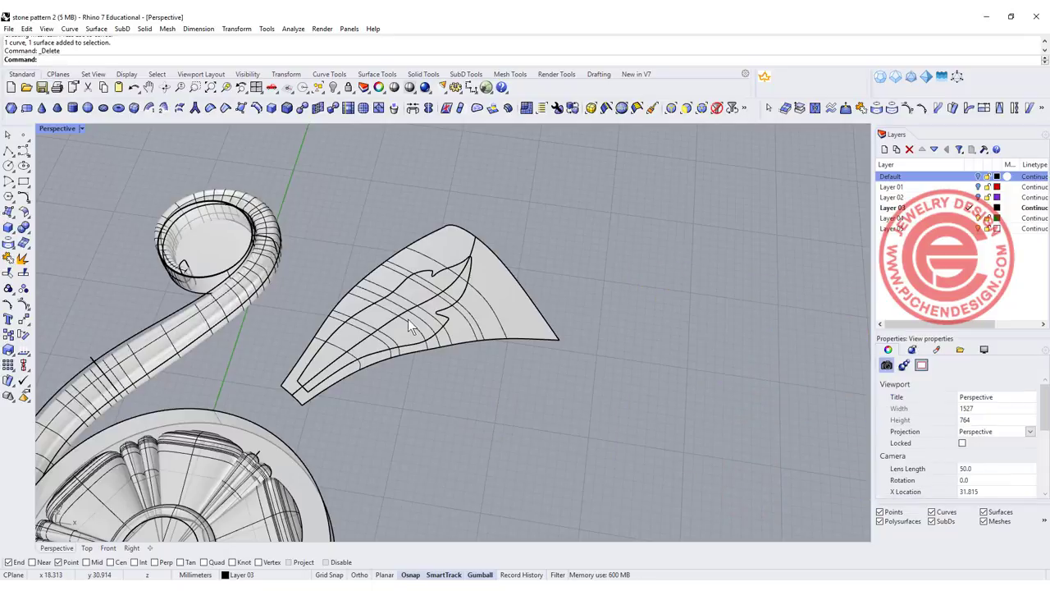
- Rebuild the lofted surface around the original leaf outline into an evenly spaced, denser grid
scroll(409, 316, "up", 2)
scroll(382, 290, "up", 2)
scroll(497, 304, "up", 2)
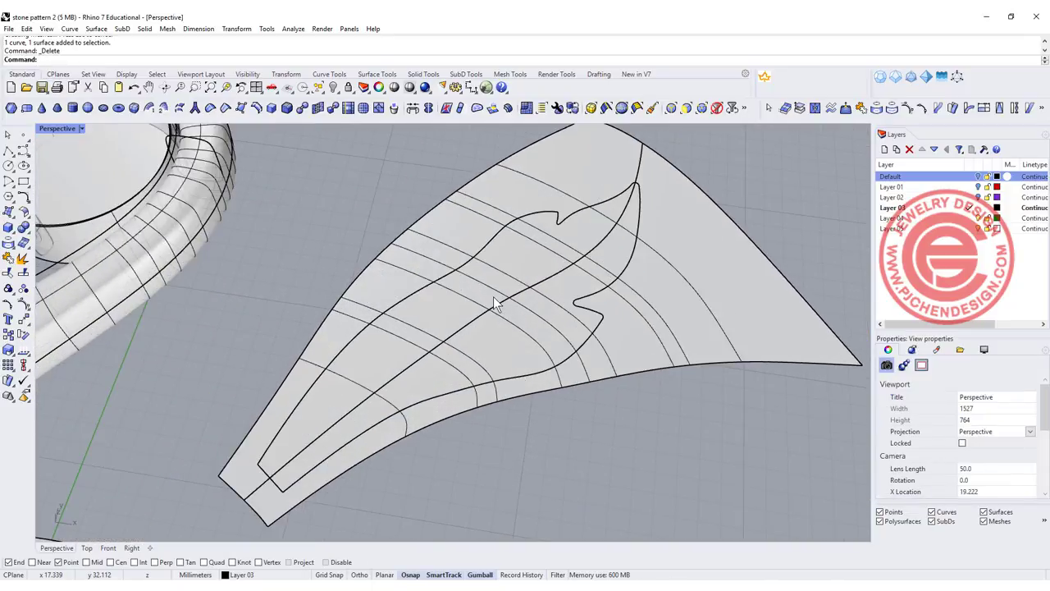
right_click_drag(490, 296, 498, 310)
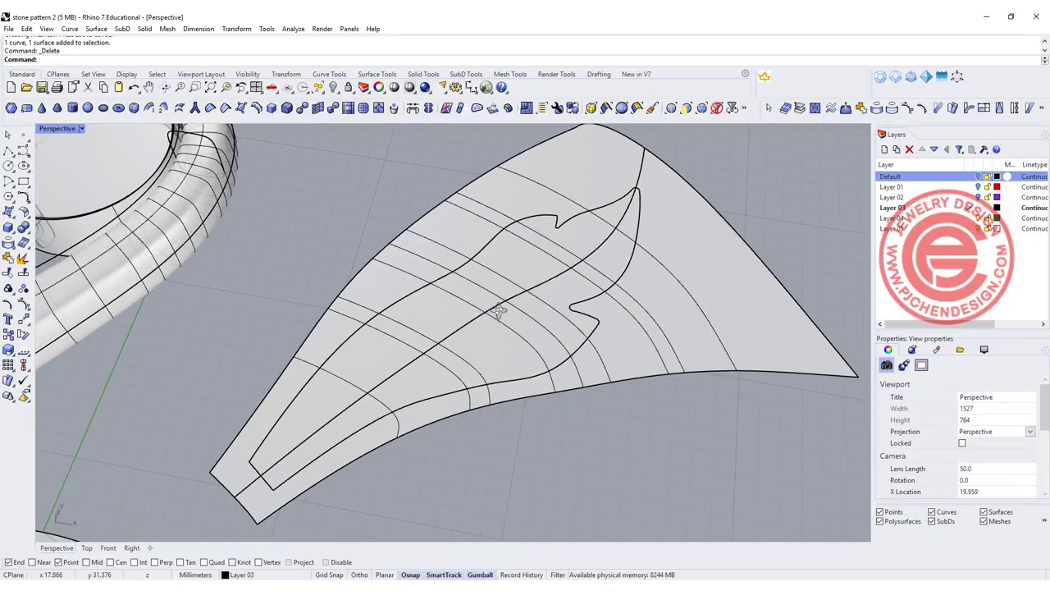
left_click(525, 314)
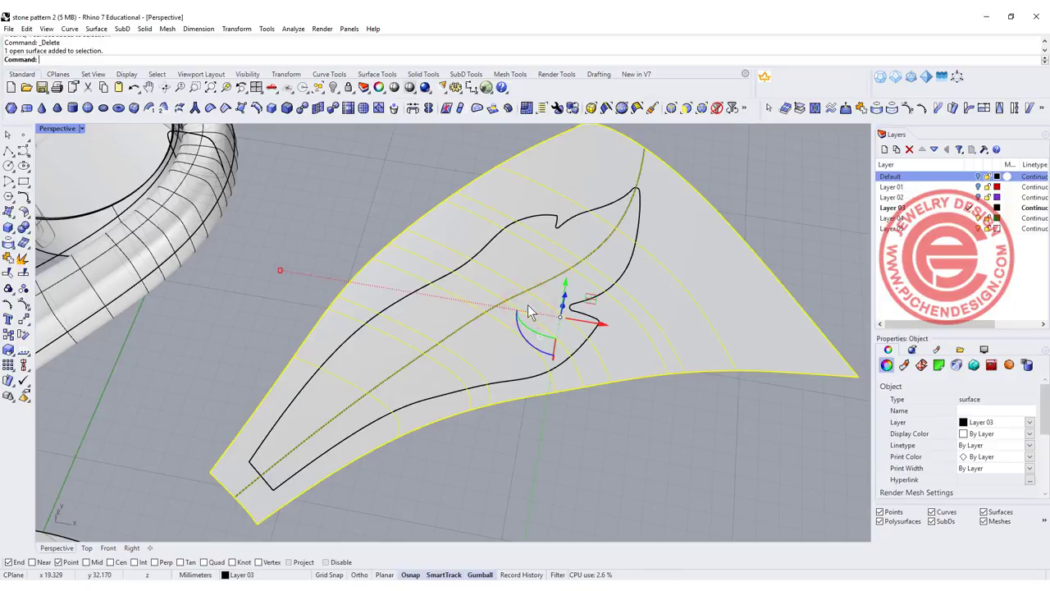
type("Ren")
key("BackSpace")
type("build")
key("Return")
right_click_drag(547, 310, 599, 314)
scroll(593, 326, "down", 5)
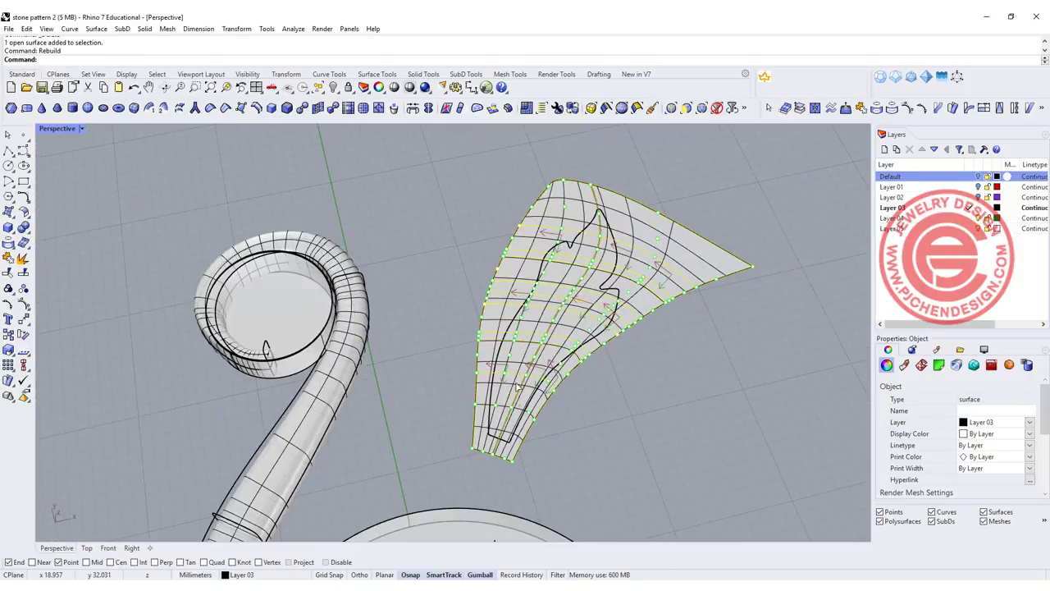
scroll(563, 310, "up", 5)
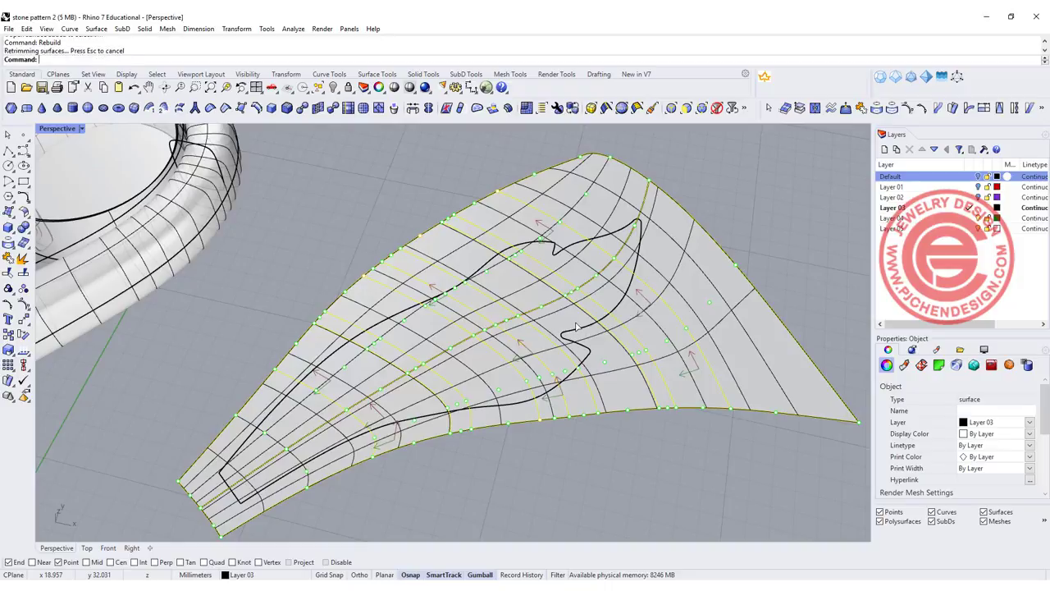
left_click(603, 465)
- Examine how the rebuilt loft's isocurves run relative to the leaf's middle guide curve
scroll(605, 463, "up", 4)
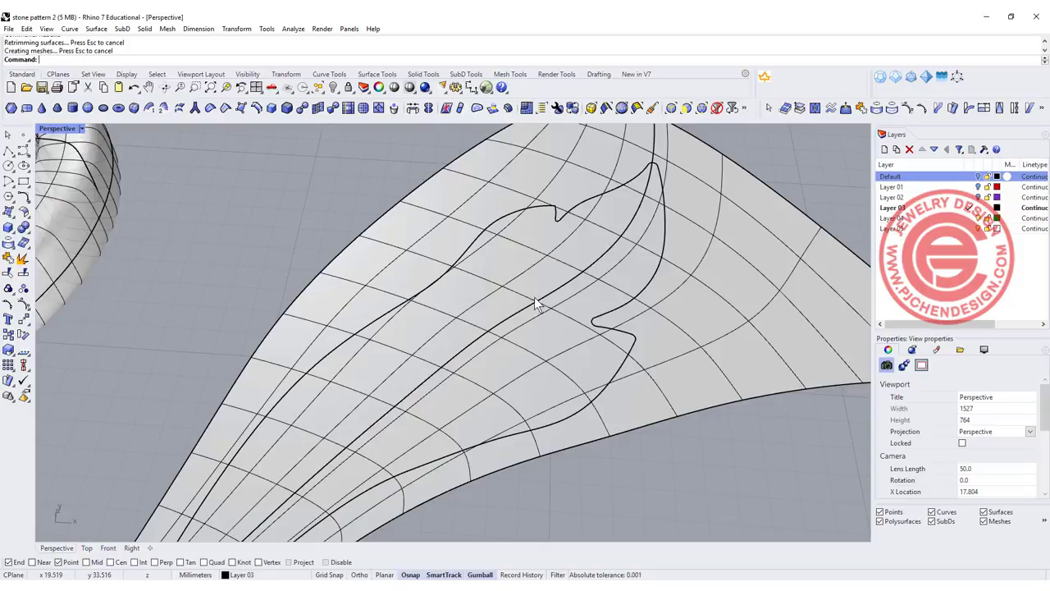
left_click(484, 335)
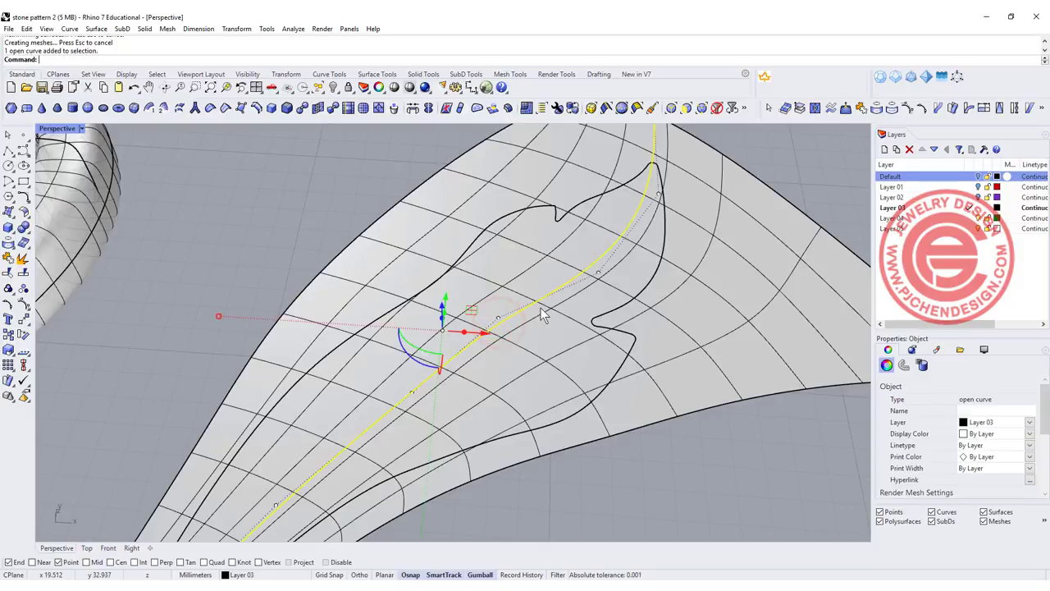
right_click_drag(534, 307, 553, 323)
scroll(558, 297, "down", 3)
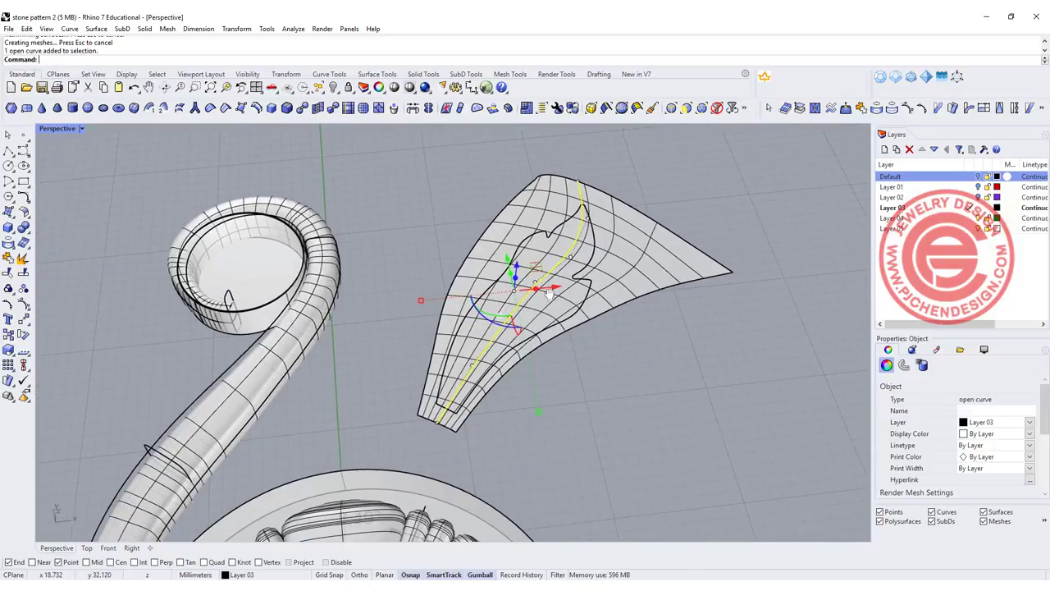
scroll(550, 279, "up", 3)
left_click(558, 273)
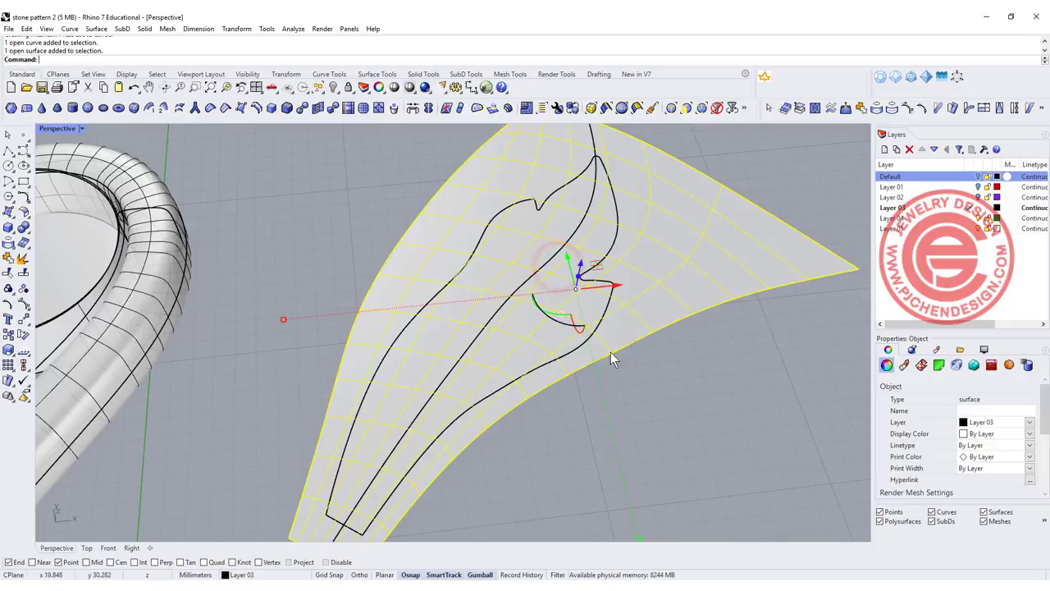
left_click(699, 397)
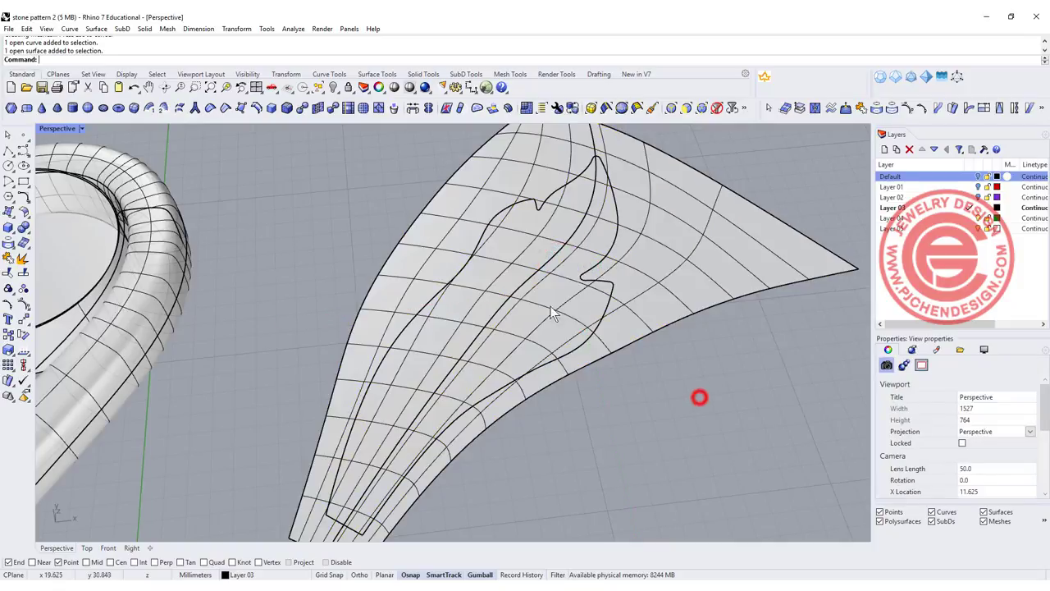
- Insert three lengthwise control point rows in the loft, two close to the middle guide curve and one in its upper half, in V direction
left_click(26, 317)
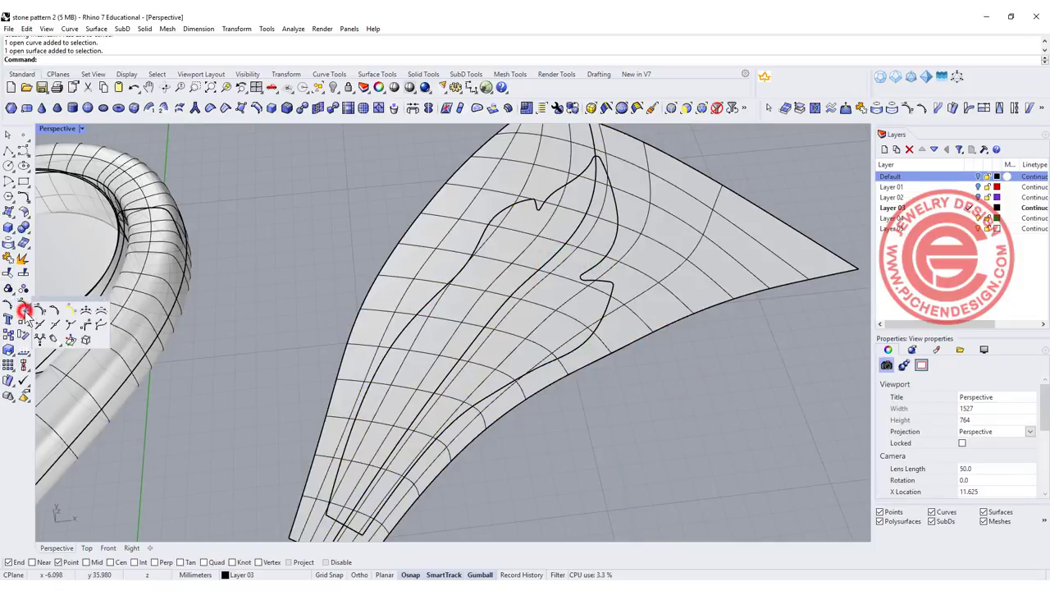
left_click(87, 311)
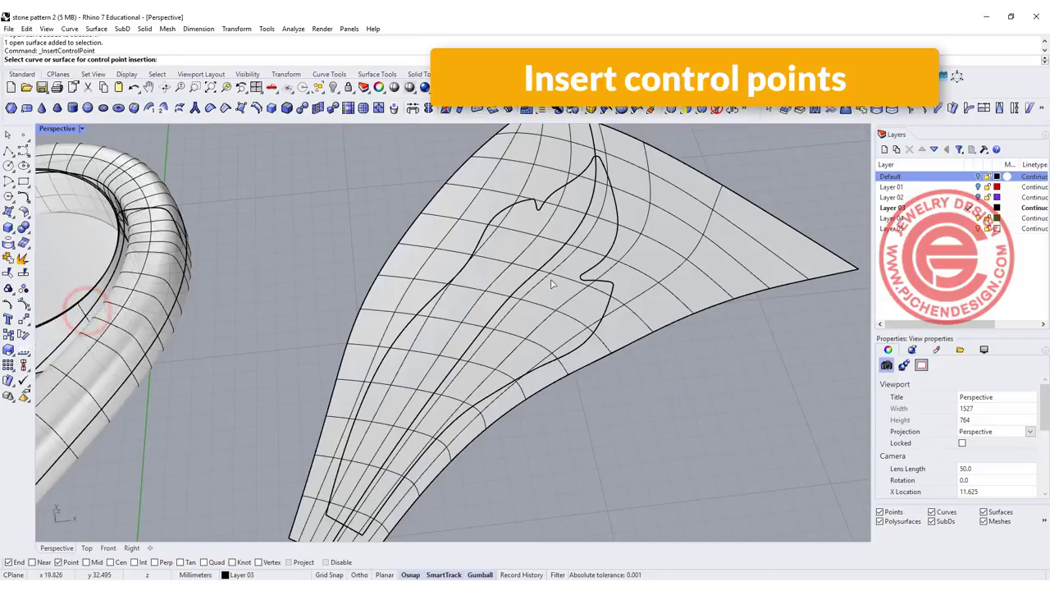
left_click(553, 275)
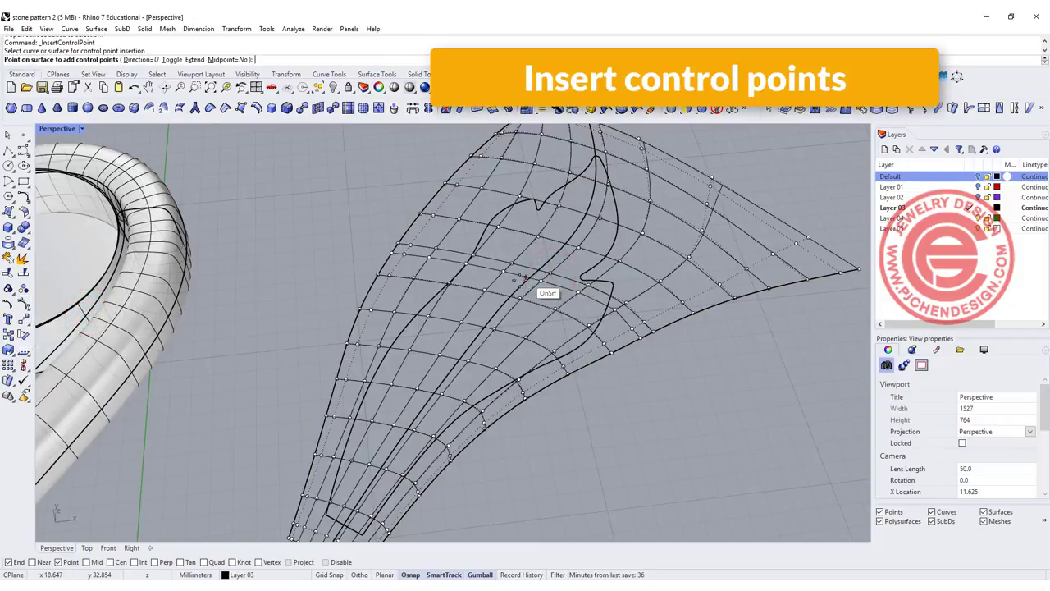
left_click(171, 60)
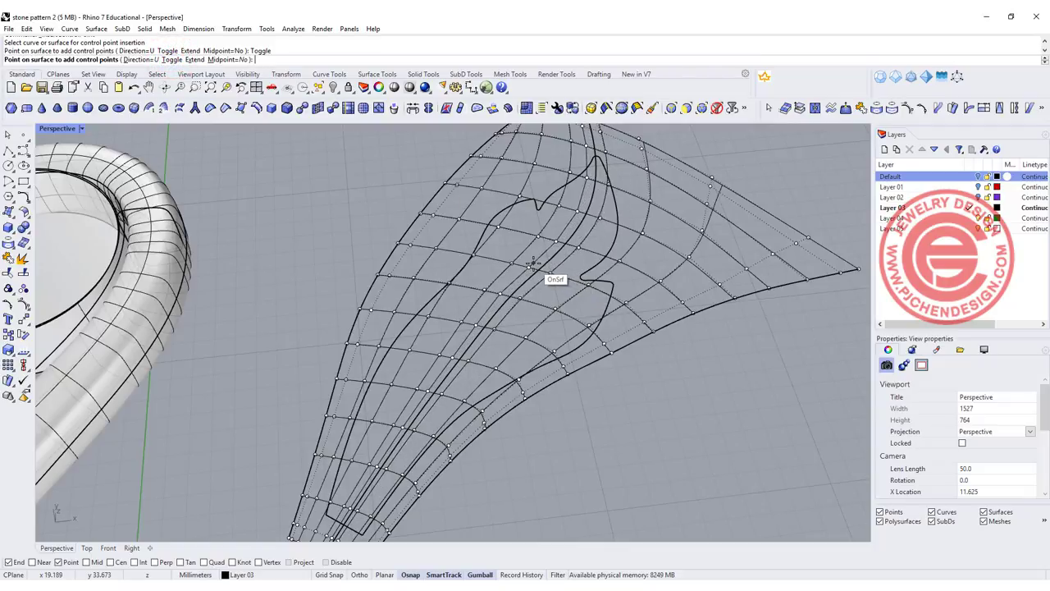
left_click(534, 263)
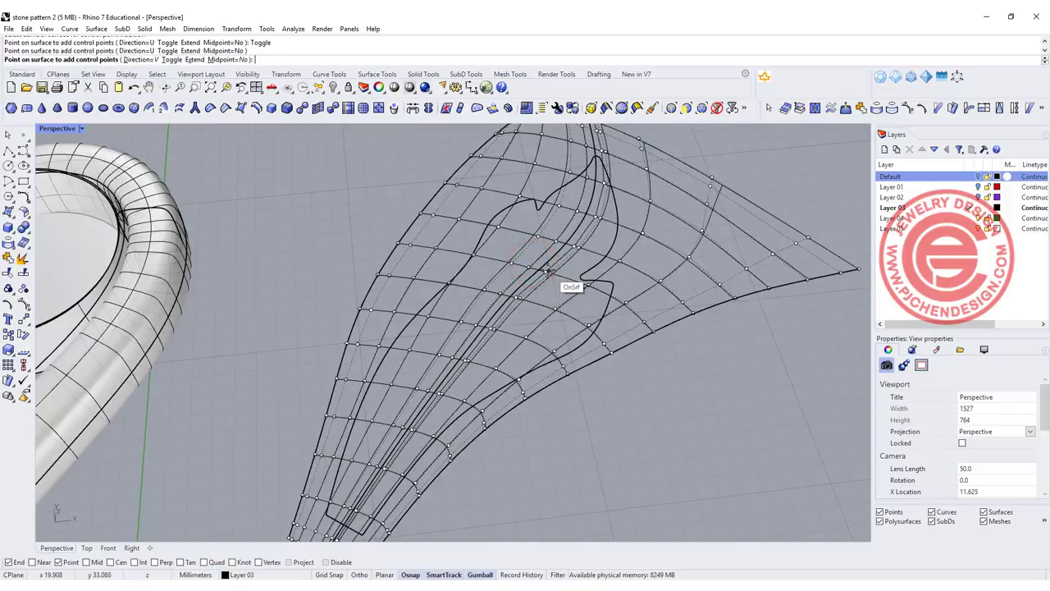
left_click(544, 269)
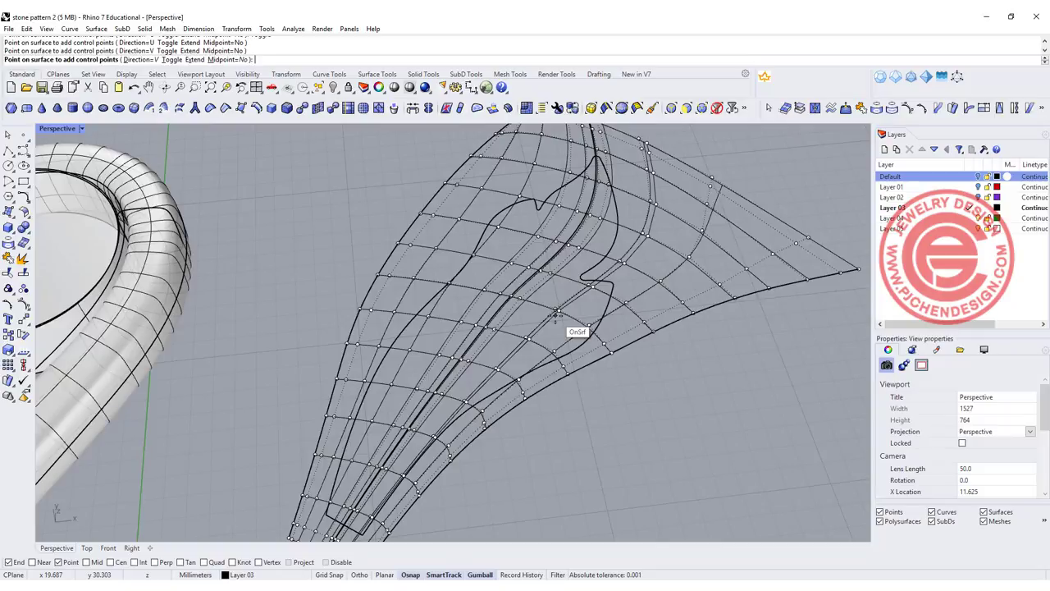
left_click(492, 262)
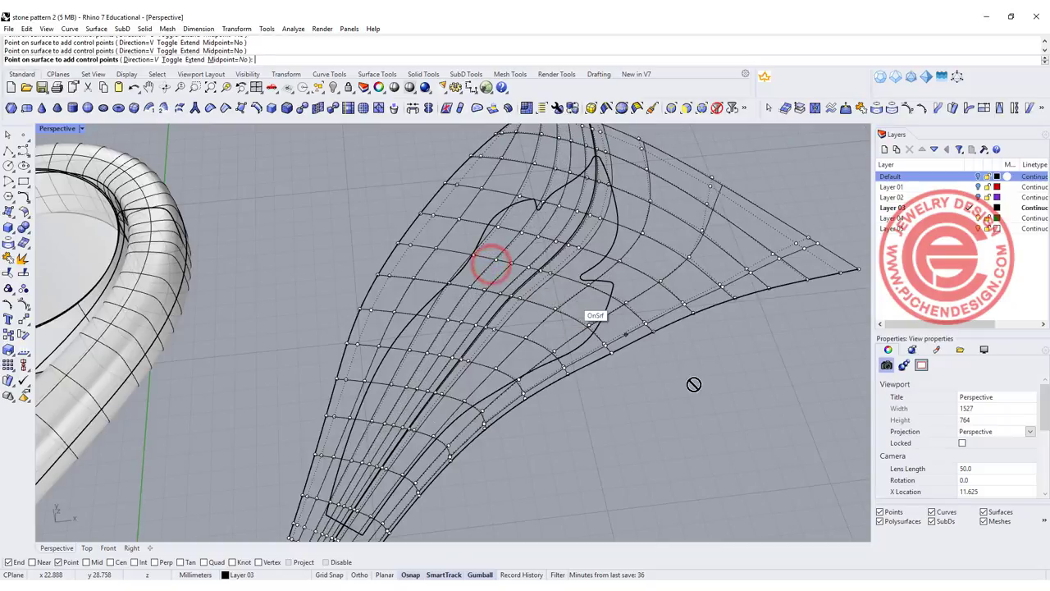